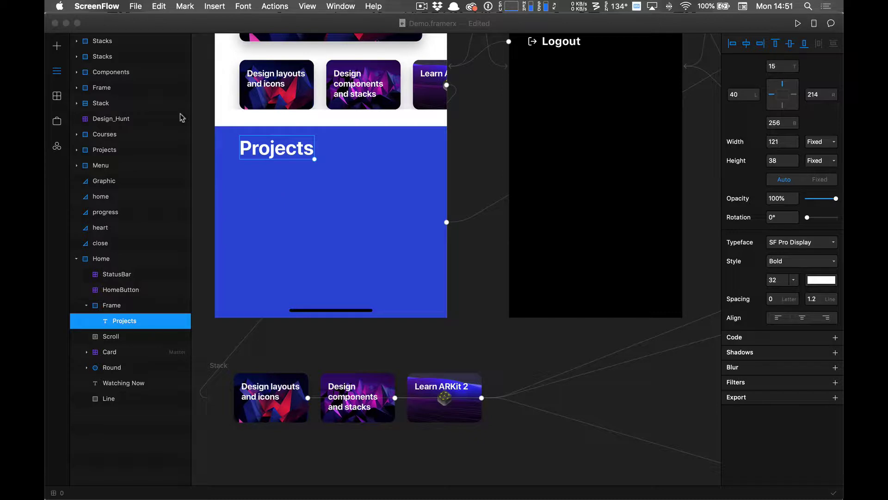
Place a Page component about 375 × 222 below the Projects heading in the Home screen's blue section
{"action": "left_click", "coordinate": [58, 57]}
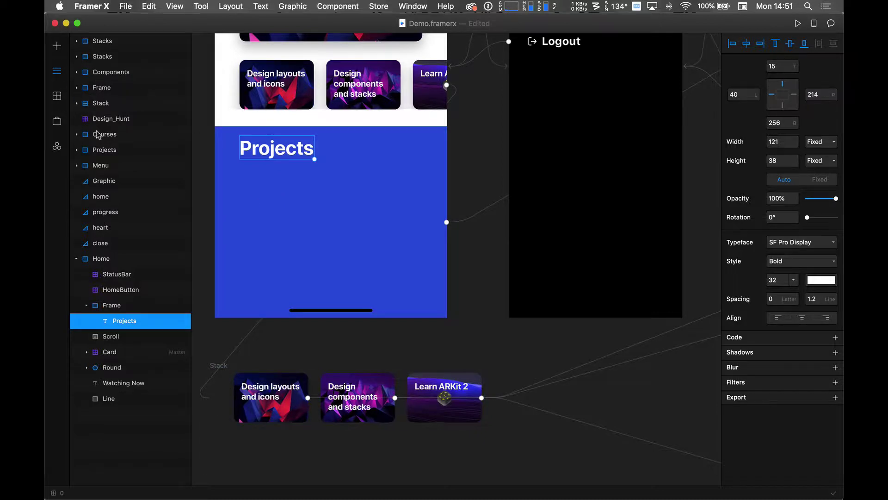
{"action": "left_click", "coordinate": [58, 47]}
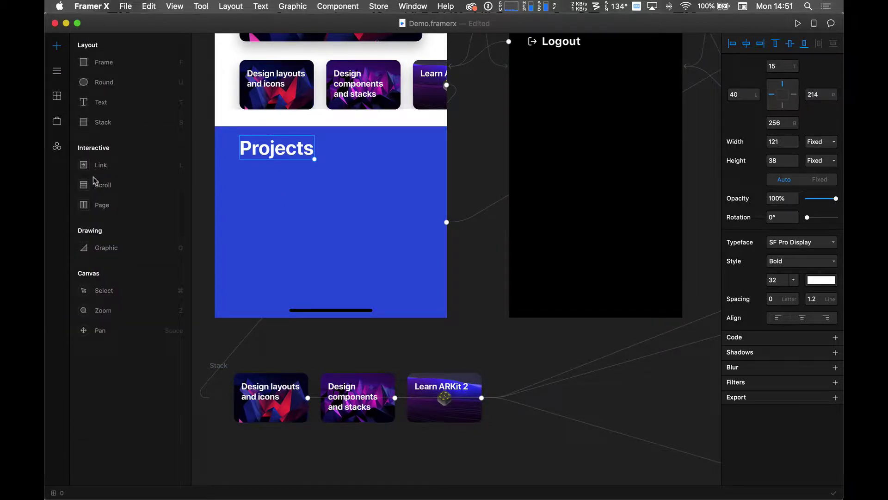
{"action": "left_click", "coordinate": [84, 207]}
{"action": "left_click_drag", "start_coordinate": [214, 158], "coordinate": [447, 296]}
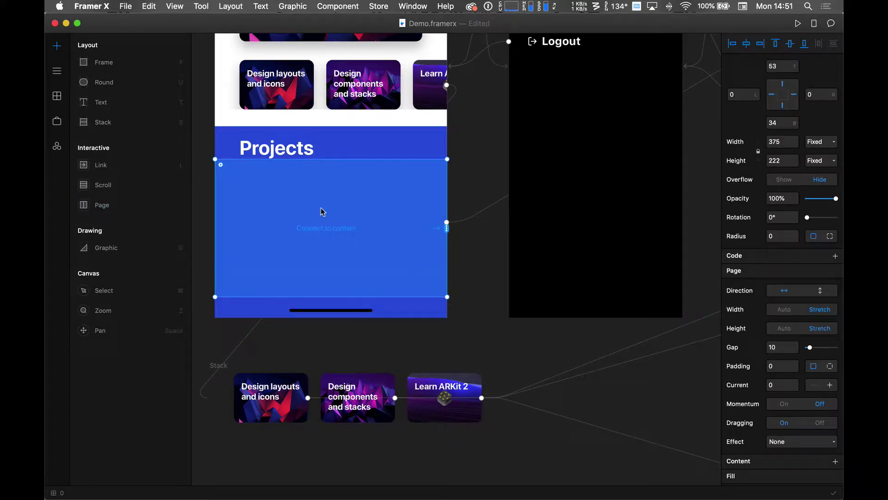
{"action": "left_click", "coordinate": [292, 151]}
{"action": "left_click_drag", "start_coordinate": [292, 151], "coordinate": [292, 153]}
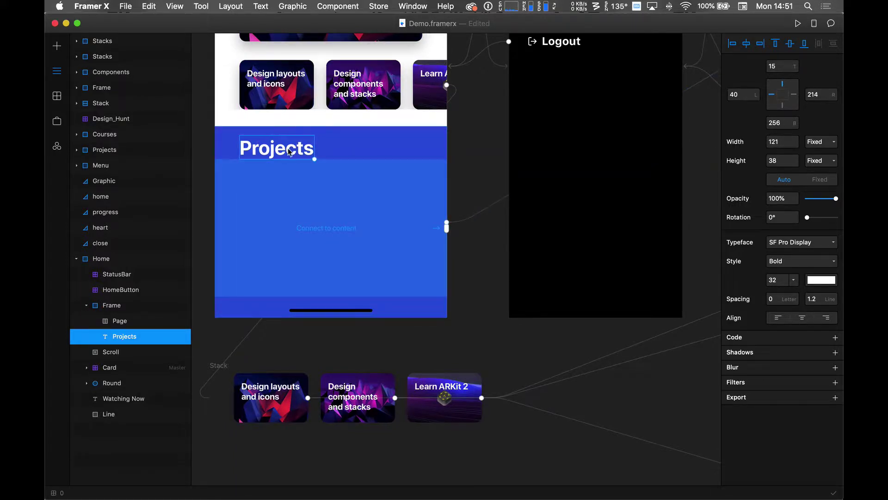
Remove the Design_Hunt component from the canvas above the Projects screen
{"action": "scroll", "coordinate": [479, 218], "scroll_direction": "down", "scroll_amount": 10}
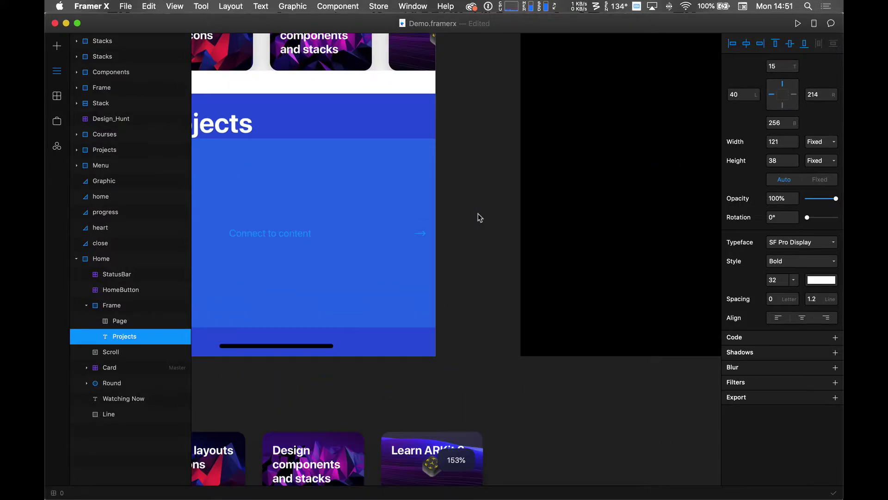
{"action": "scroll", "coordinate": [517, 227], "scroll_direction": "up", "scroll_amount": 3}
{"action": "scroll", "coordinate": [517, 226], "scroll_direction": "up", "scroll_amount": 4}
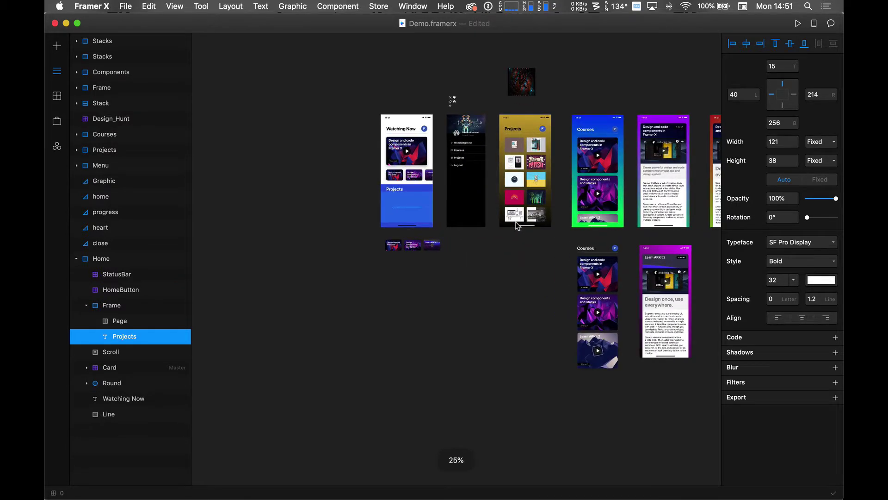
{"action": "left_click_drag", "start_coordinate": [479, 298], "coordinate": [450, 338]}
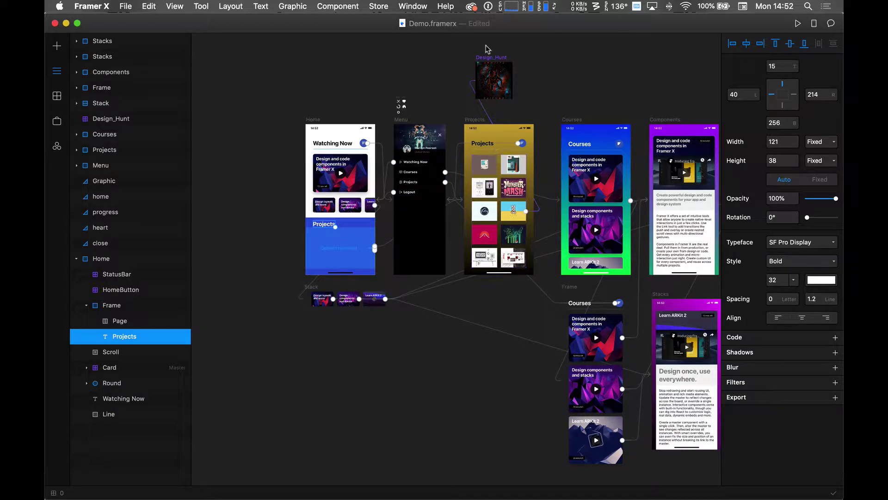
{"action": "left_click", "coordinate": [492, 75]}
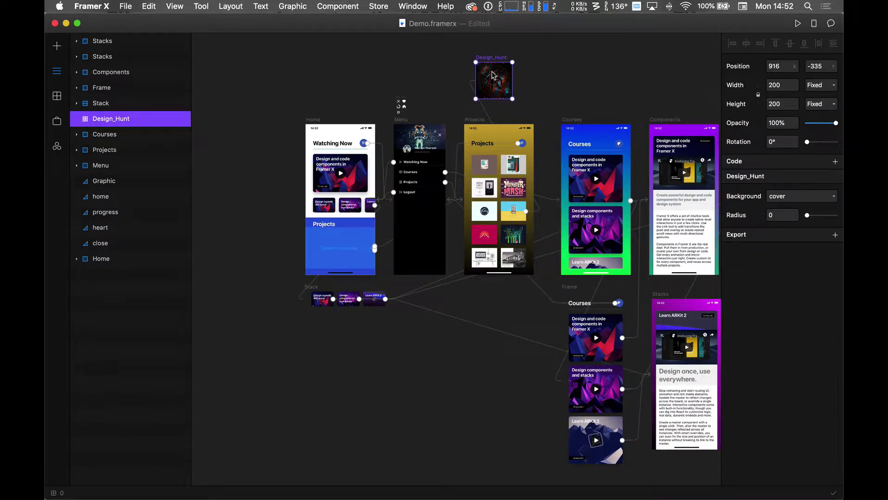
{"action": "right_click", "coordinate": [492, 76]}
{"action": "left_click", "coordinate": [514, 135]}
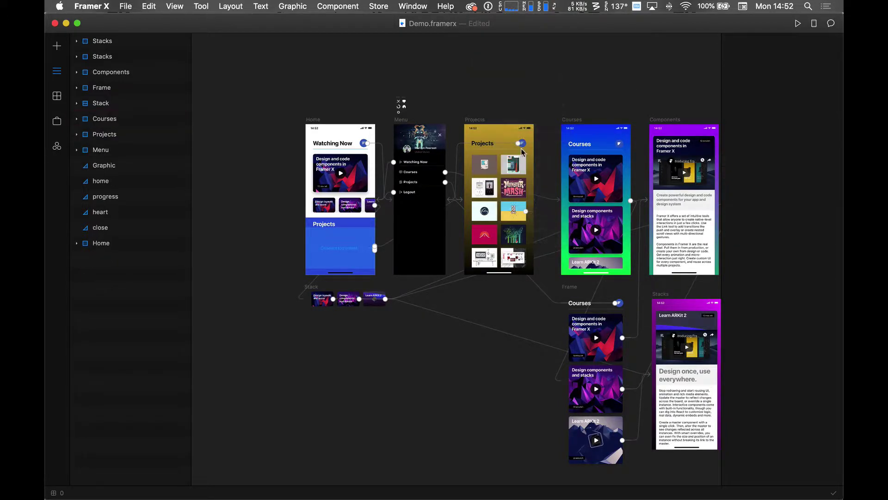
Examine the properties and available Content options of the Grid component on the Projects screen
{"action": "left_click", "coordinate": [488, 170]}
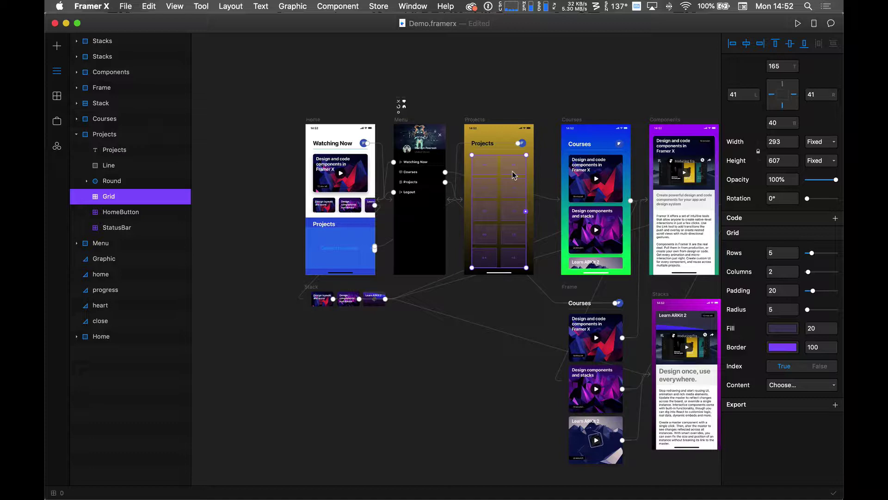
{"action": "scroll", "coordinate": [513, 169], "scroll_direction": "up", "scroll_amount": 5}
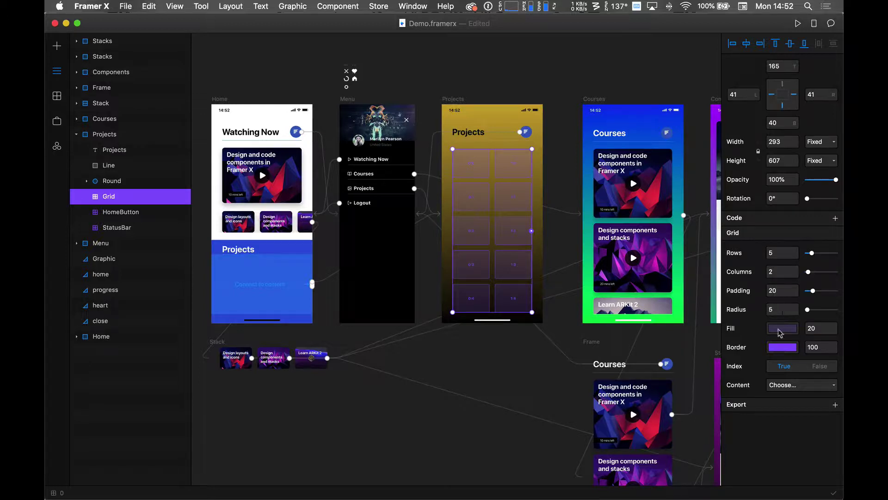
{"action": "left_click", "coordinate": [782, 386]}
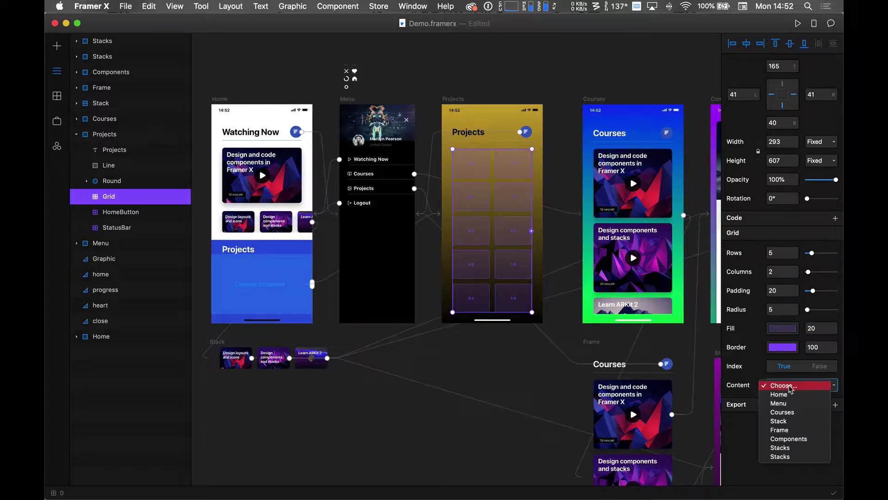
{"action": "left_click", "coordinate": [790, 386]}
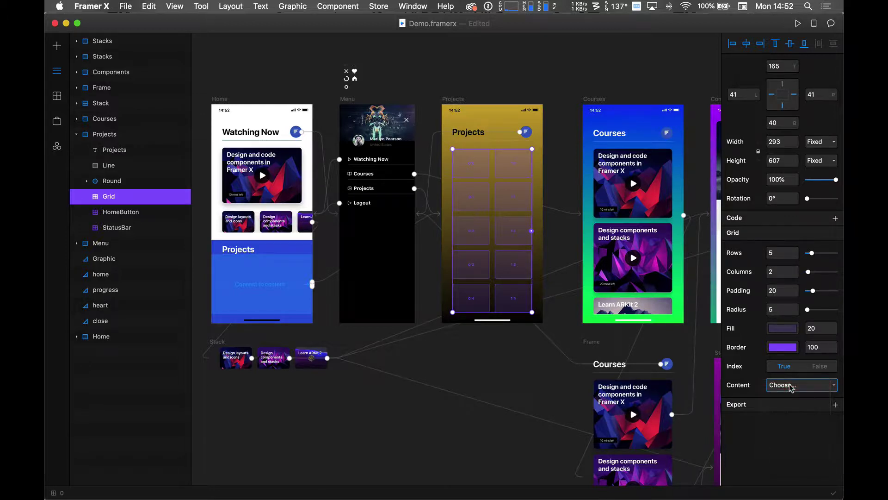
{"action": "left_click", "coordinate": [790, 387]}
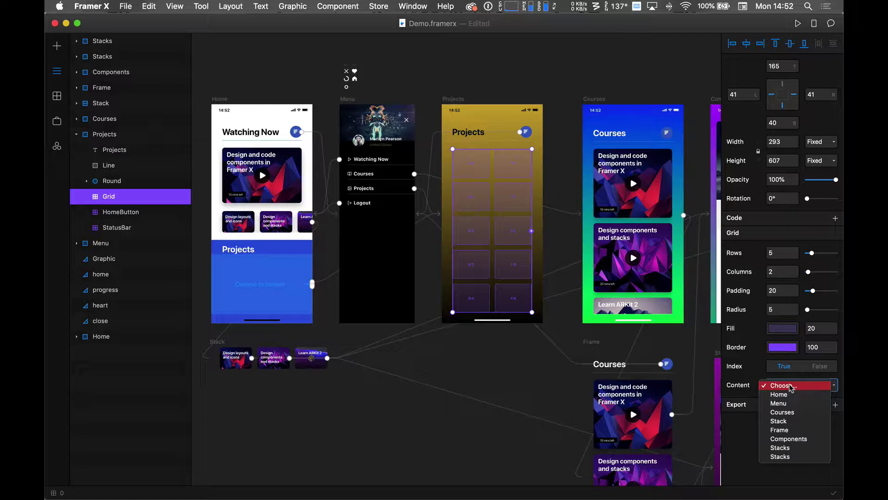
{"action": "left_click", "coordinate": [791, 386]}
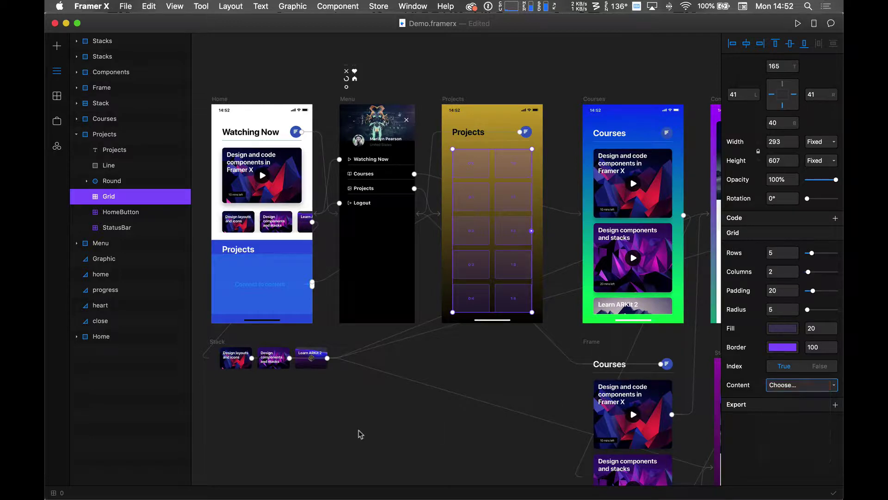
{"action": "scroll", "coordinate": [411, 413], "scroll_direction": "up", "scroll_amount": 2}
{"action": "scroll", "coordinate": [415, 414], "scroll_direction": "down", "scroll_amount": 2}
{"action": "left_click", "coordinate": [802, 385]}
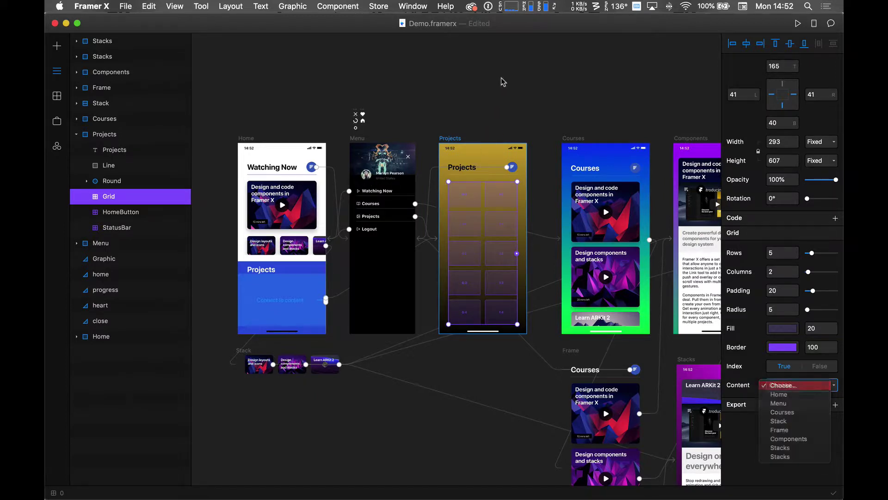
Bring the Design_Hunt component back above the Projects screen and undo that restoration
{"action": "left_click", "coordinate": [502, 83]}
{"action": "key", "text": "super+v"}
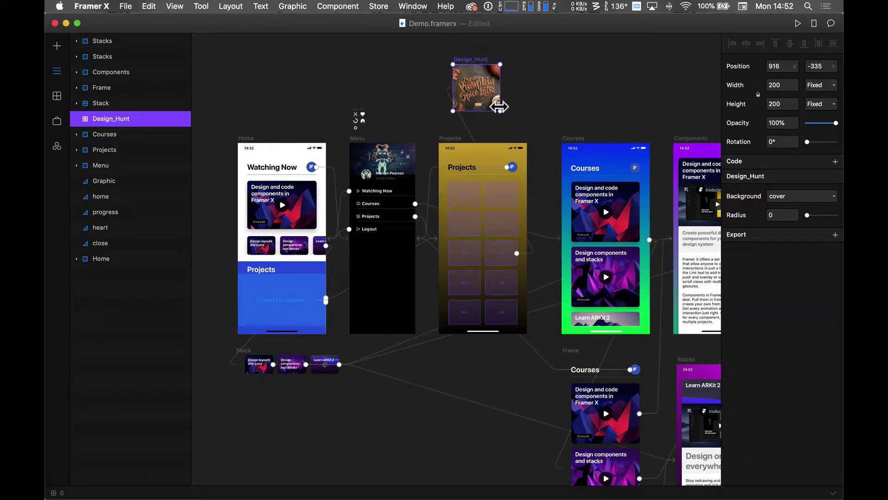
{"action": "key", "text": "super+z"}
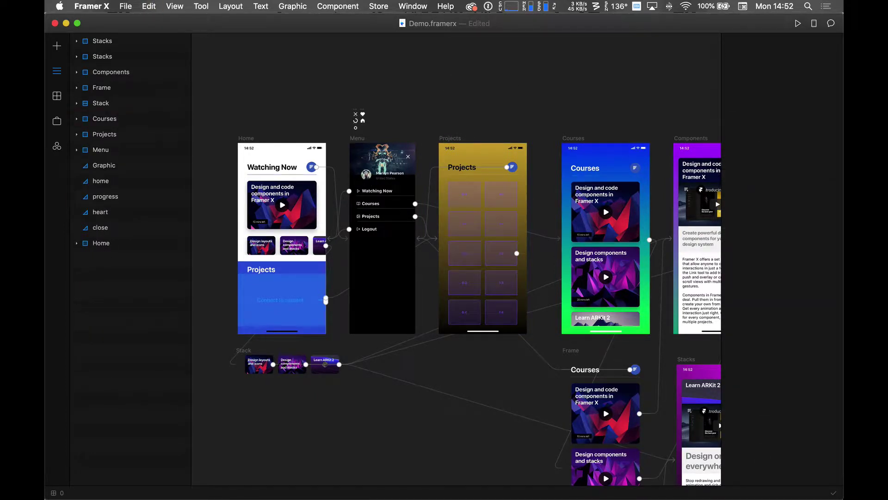
{"action": "left_click", "coordinate": [474, 204]}
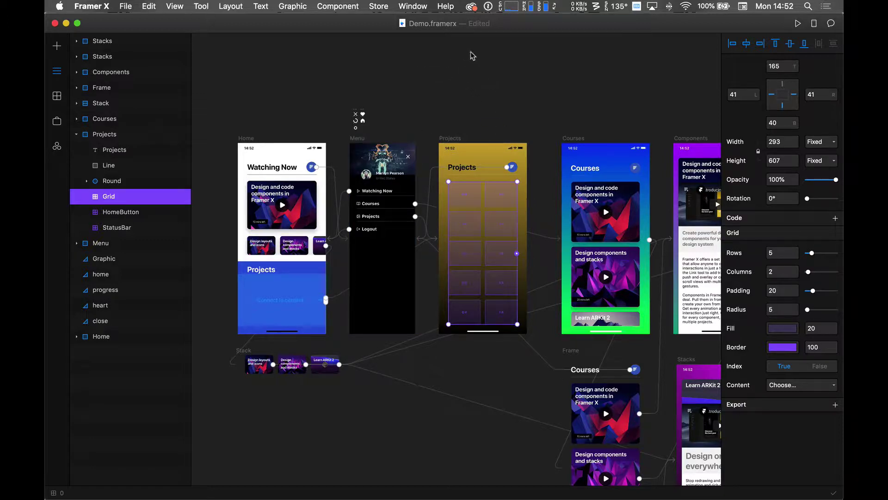
{"action": "left_click", "coordinate": [504, 64]}
Draw a frame about 323 × 221 on the empty canvas below the card stack and move it further down
{"action": "left_click_drag", "start_coordinate": [324, 413], "coordinate": [435, 295]}
{"action": "scroll", "coordinate": [372, 296], "scroll_direction": "up", "scroll_amount": 5}
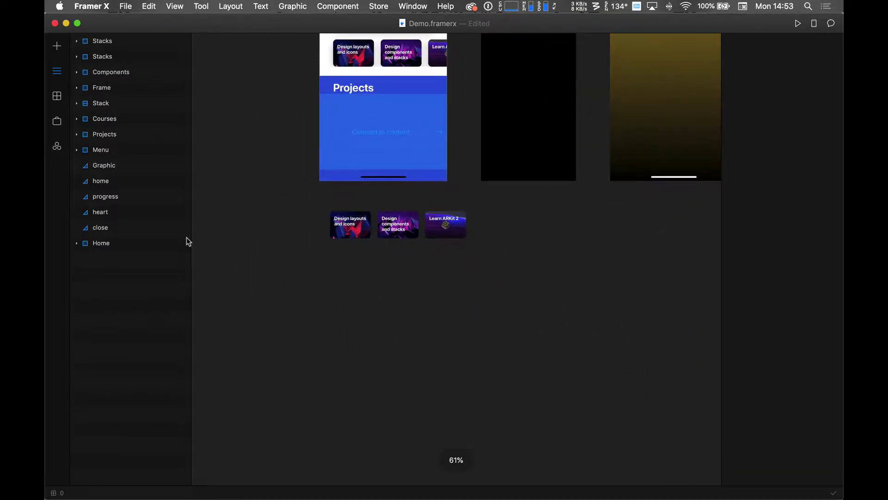
{"action": "left_click", "coordinate": [57, 46]}
{"action": "left_click", "coordinate": [90, 63]}
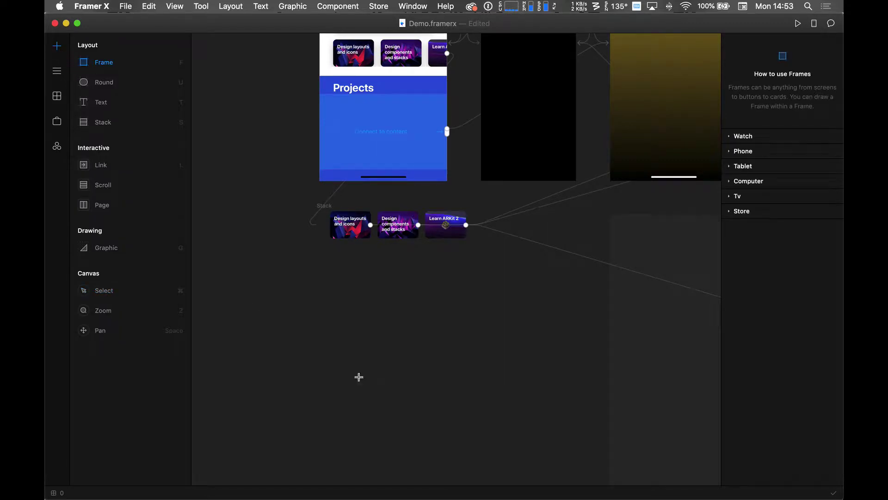
{"action": "left_click_drag", "start_coordinate": [319, 270], "coordinate": [429, 344]}
{"action": "left_click_drag", "start_coordinate": [395, 316], "coordinate": [397, 389]}
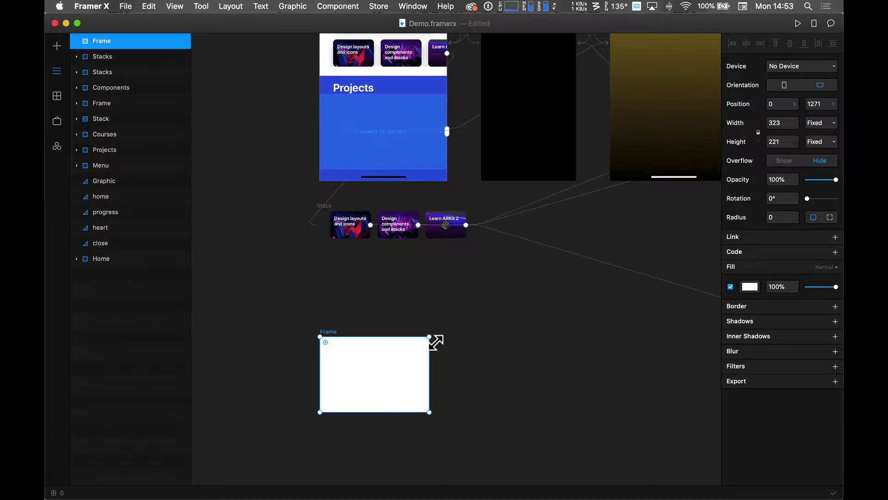
Resize the new frame to about 295 × 187 by fitting it inside the Projects section, and place it below the card stack
{"action": "mouse_move", "coordinate": [429, 338]}
{"action": "left_mouse_down"}
{"action": "mouse_move", "coordinate": [430, 349]}
{"action": "mouse_move", "coordinate": [421, 344]}
{"action": "left_mouse_up"}
{"action": "left_click_drag", "start_coordinate": [375, 390], "coordinate": [380, 149]}
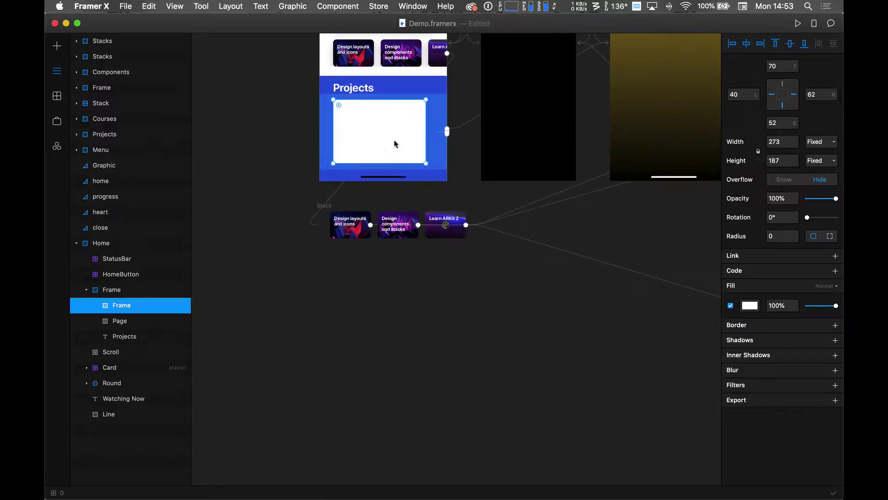
{"action": "left_click_drag", "start_coordinate": [432, 136], "coordinate": [435, 135]}
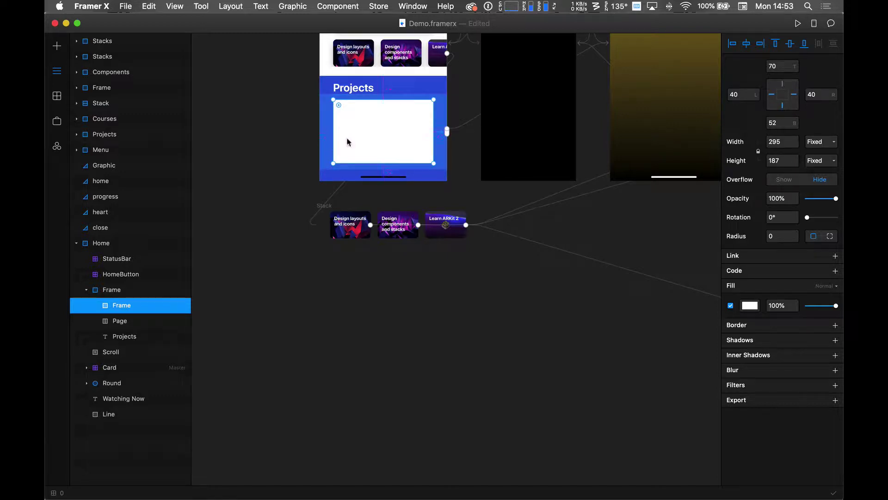
{"action": "left_click_drag", "start_coordinate": [373, 140], "coordinate": [378, 318]}
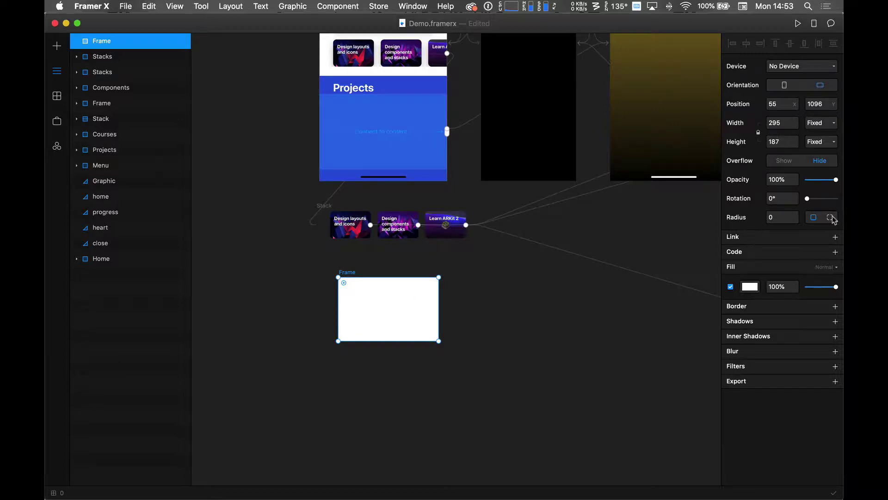
Set the new frame's corner radius to 20 and add a shadow to it
{"action": "left_click", "coordinate": [786, 217]}
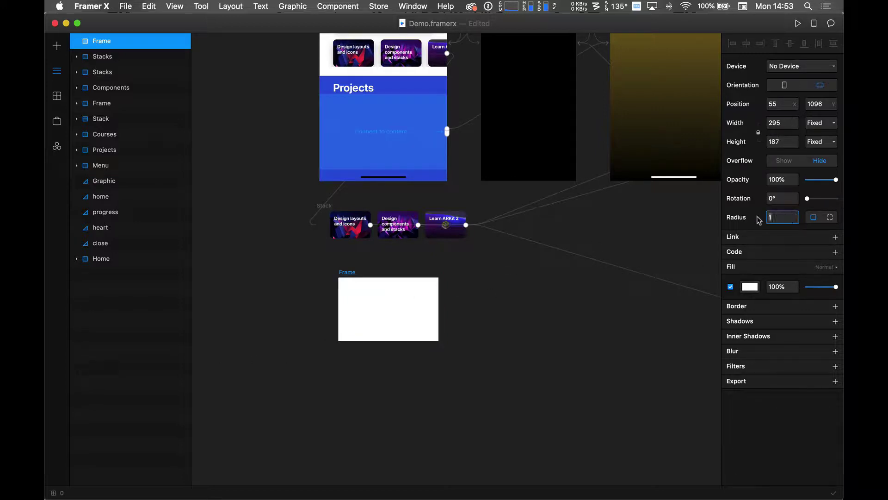
{"action": "type", "text": "20"}
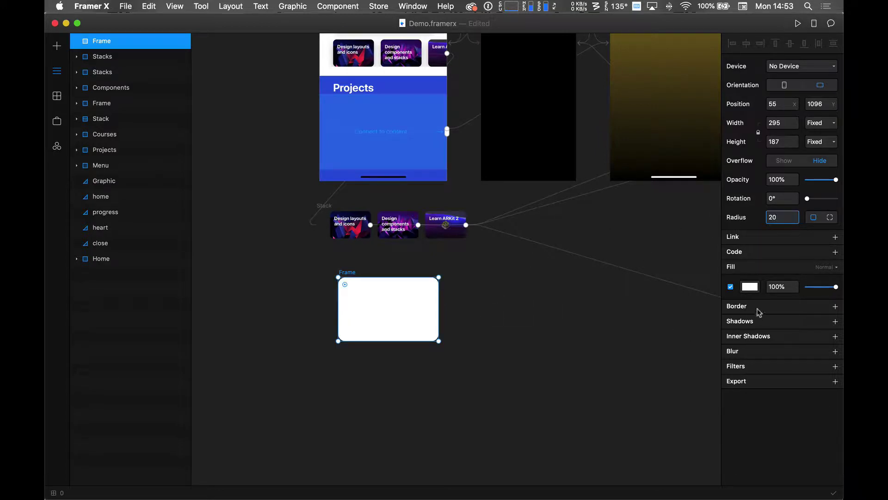
{"action": "left_click", "coordinate": [753, 322]}
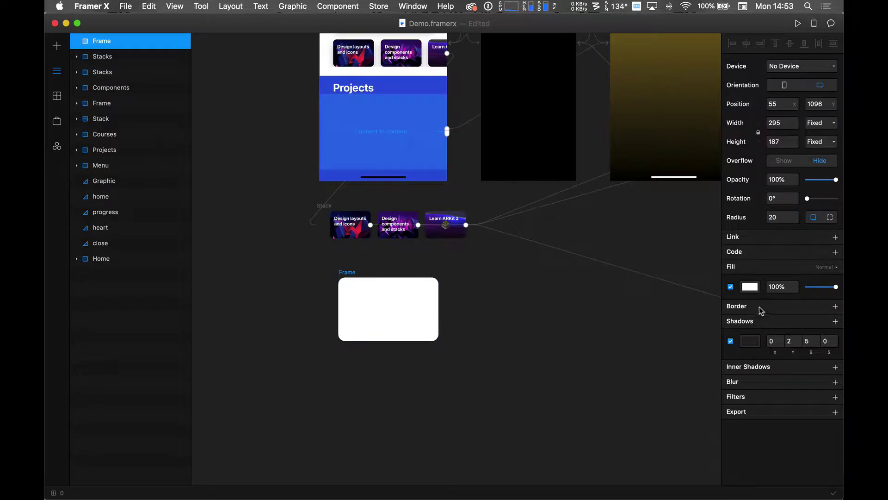
Give the frame a #EEEEEE border at about 26% opacity and set its shadow's Y offset to 8
{"action": "left_click", "coordinate": [759, 306]}
{"action": "left_click", "coordinate": [750, 326]}
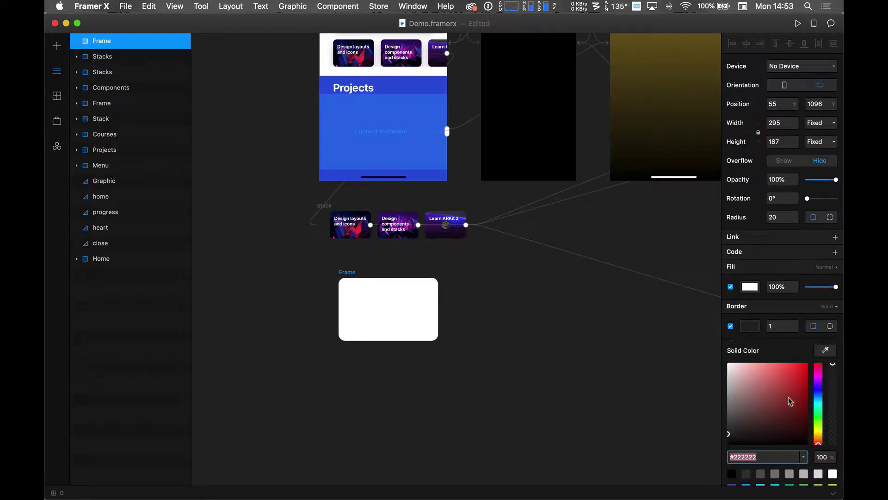
{"action": "left_click_drag", "start_coordinate": [791, 401], "coordinate": [730, 436]}
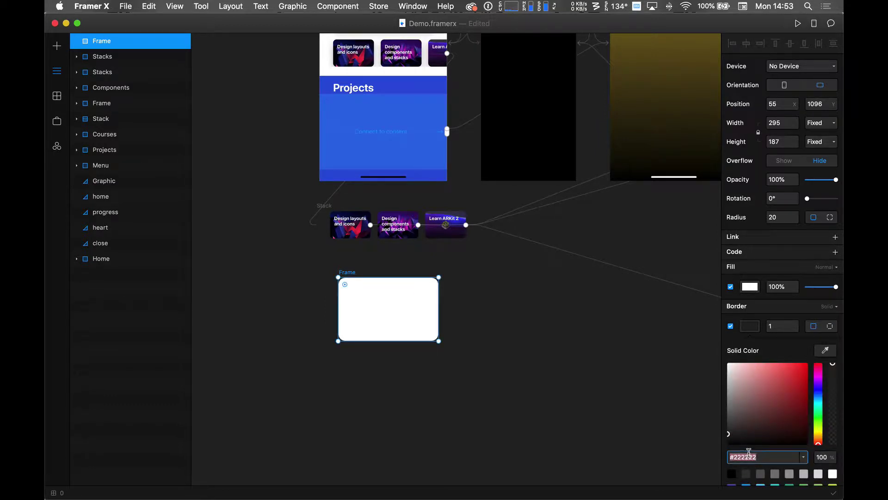
{"action": "type", "text": "EEEEEE"}
{"action": "key", "text": "Tab"}
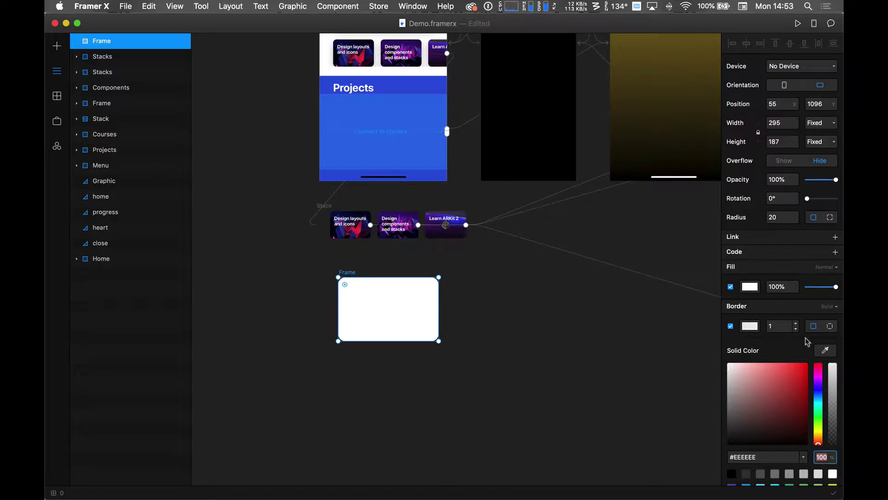
{"action": "left_click_drag", "start_coordinate": [832, 372], "coordinate": [833, 426]}
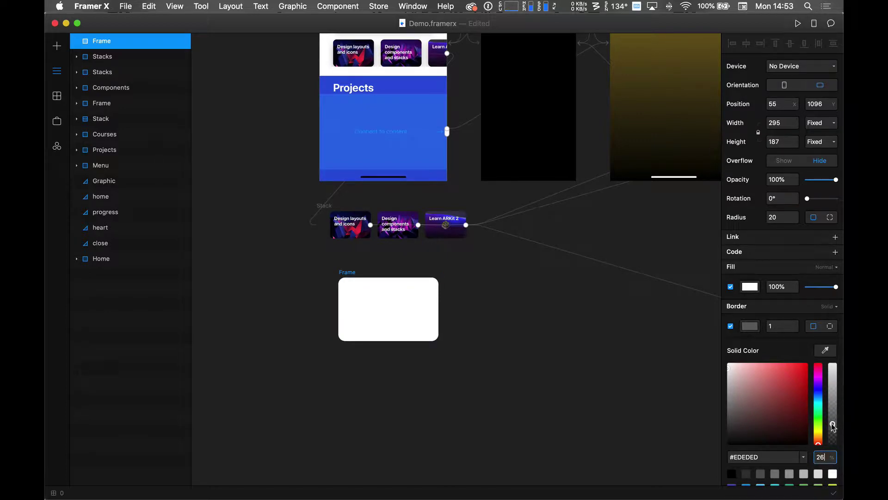
{"action": "left_click", "coordinate": [742, 331]}
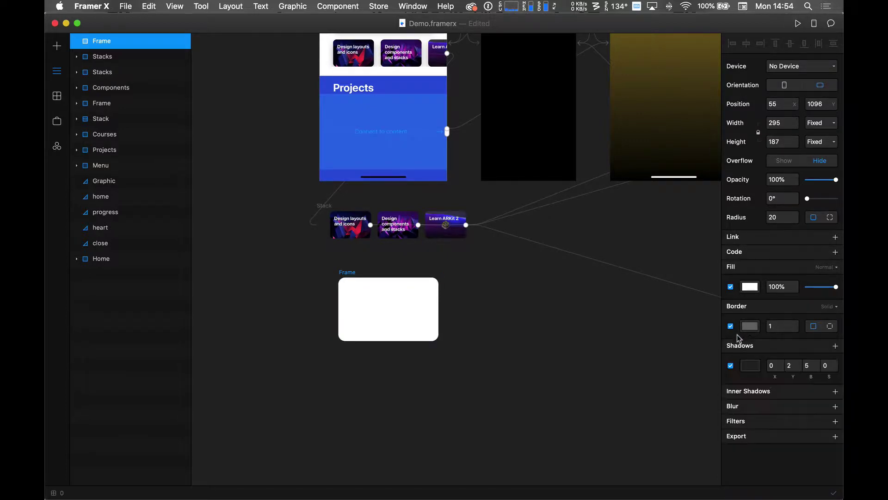
{"action": "left_click_drag", "start_coordinate": [790, 366], "coordinate": [802, 365]}
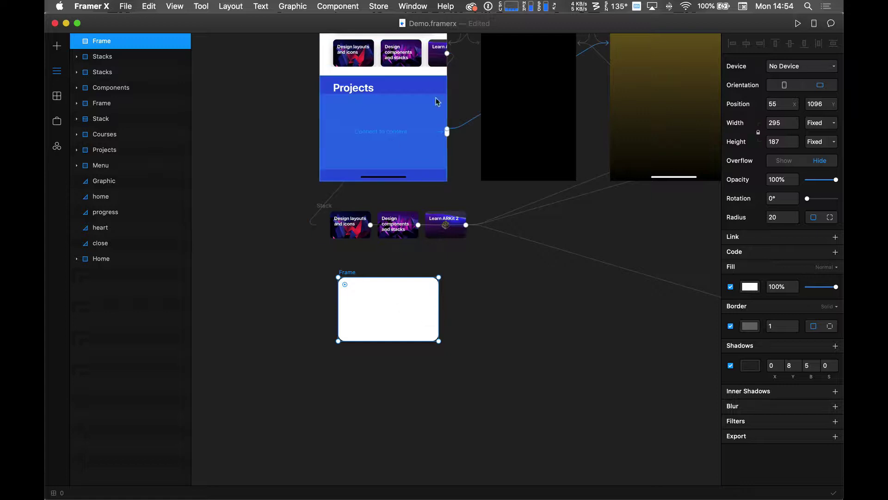
Link the Home screen's blue Projects section frame to the new rounded frame below the card stack
{"action": "left_click_drag", "start_coordinate": [448, 132], "coordinate": [370, 287]}
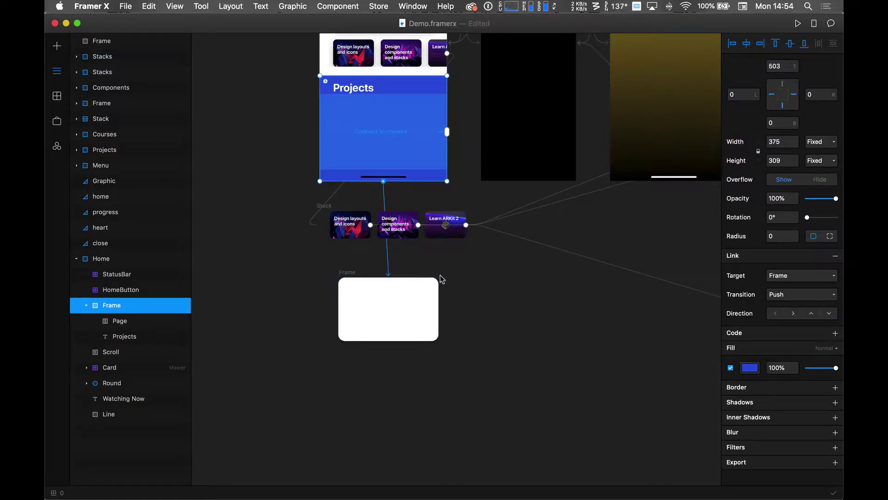
Connect the Page component in the blue Projects section to the rounded white frame below the card stack
{"action": "left_click_drag", "start_coordinate": [447, 132], "coordinate": [370, 293]}
{"action": "left_click", "coordinate": [379, 134]}
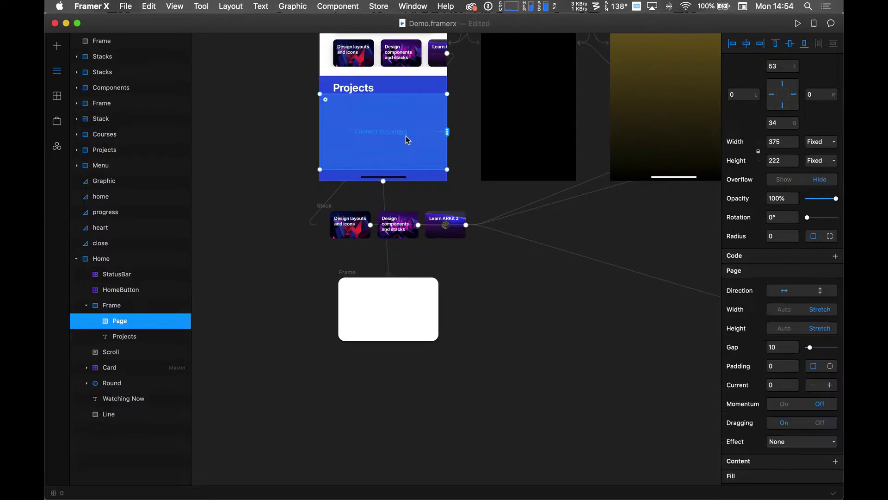
{"action": "left_click_drag", "start_coordinate": [446, 133], "coordinate": [419, 288]}
{"action": "left_click", "coordinate": [457, 272]}
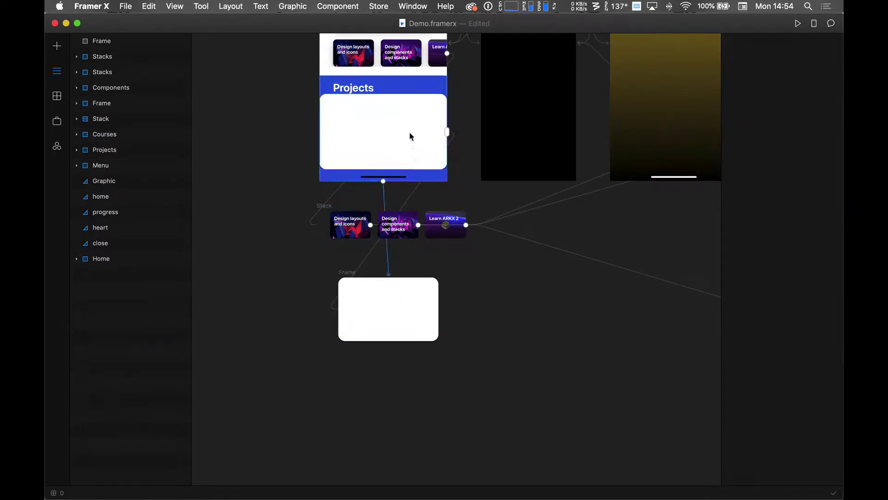
Shrink the Page component inside the Projects section to about 301 × 178, keeping it centred
{"action": "left_click", "coordinate": [411, 296]}
{"action": "left_click", "coordinate": [412, 141]}
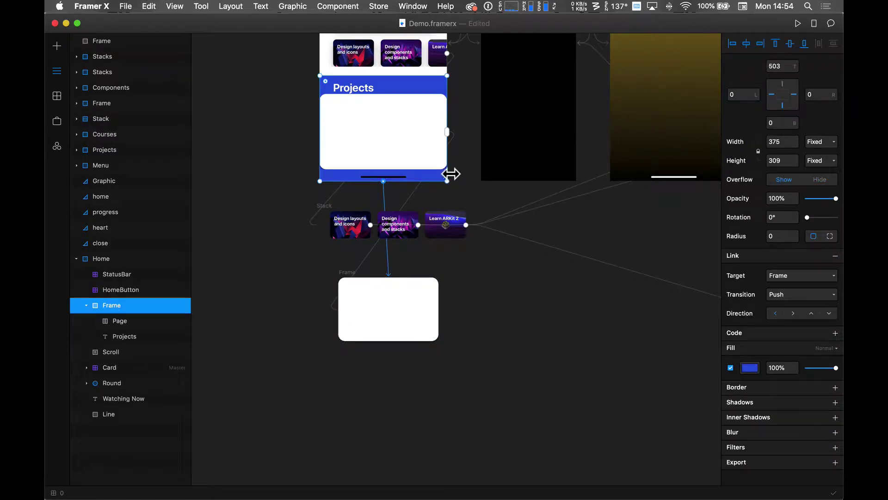
{"action": "left_click", "coordinate": [437, 163]}
{"action": "left_click_drag", "start_coordinate": [449, 174], "coordinate": [439, 170]}
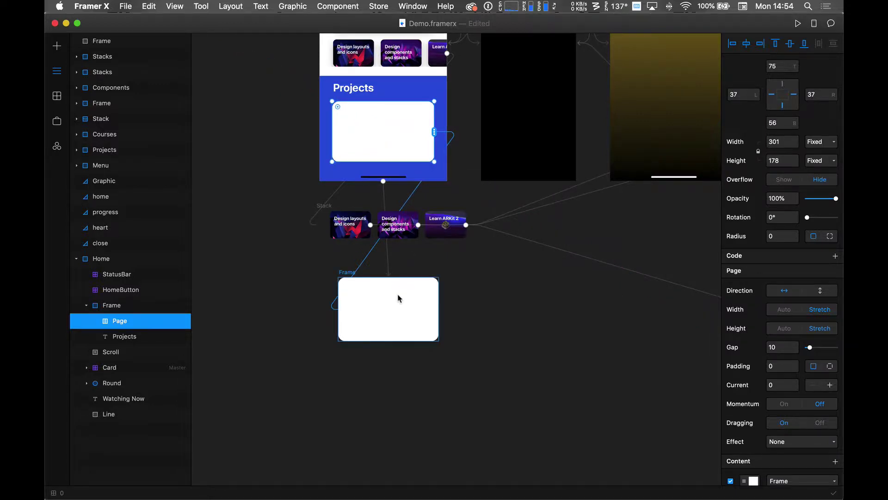
Set the Page component's width to 295 and height to 187
{"action": "left_click", "coordinate": [400, 297]}
{"action": "left_click", "coordinate": [393, 128]}
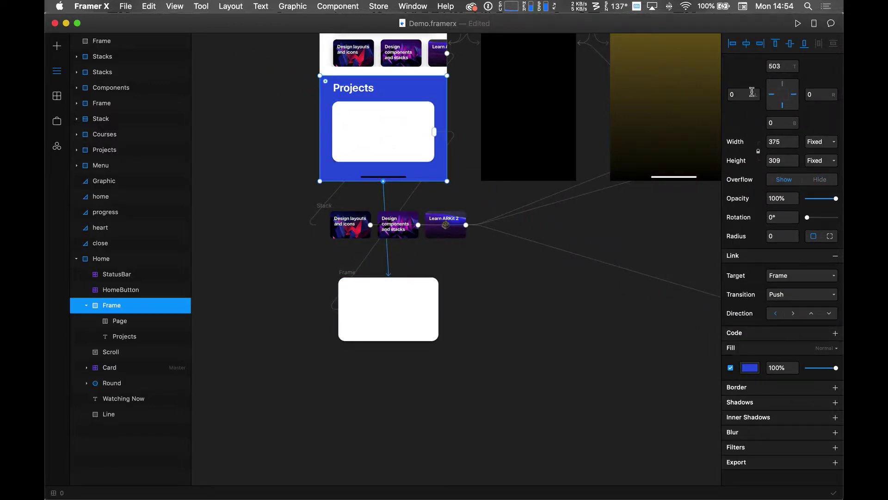
{"action": "left_click", "coordinate": [414, 129]}
{"action": "left_click", "coordinate": [782, 141]}
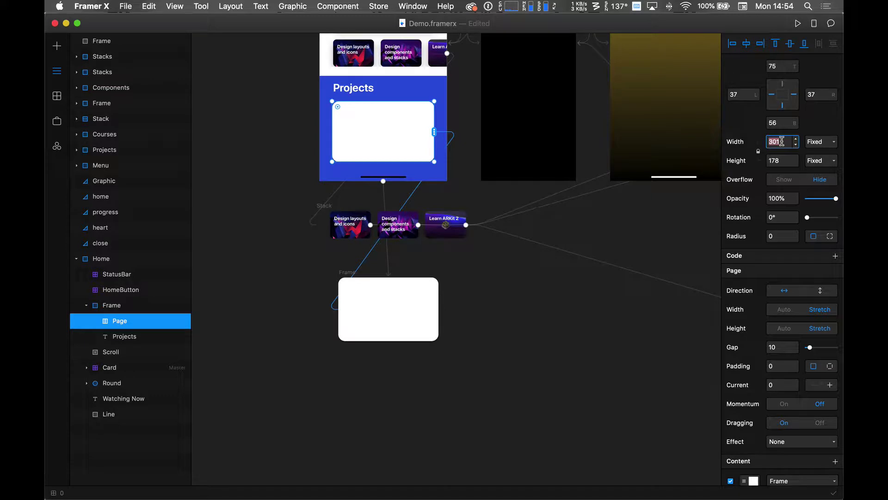
{"action": "type", "text": "295"}
{"action": "key", "text": "Return"}
{"action": "key", "text": "Tab"}
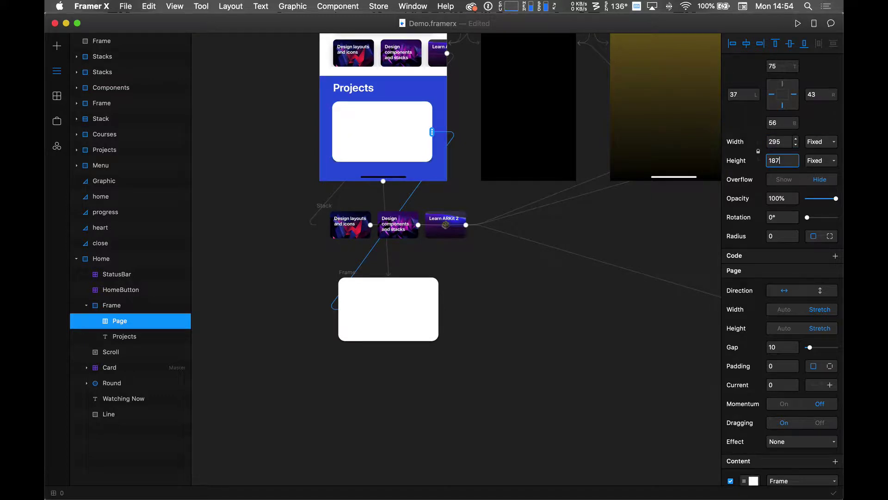
{"action": "key", "text": "Return"}
{"action": "left_click", "coordinate": [604, 395]}
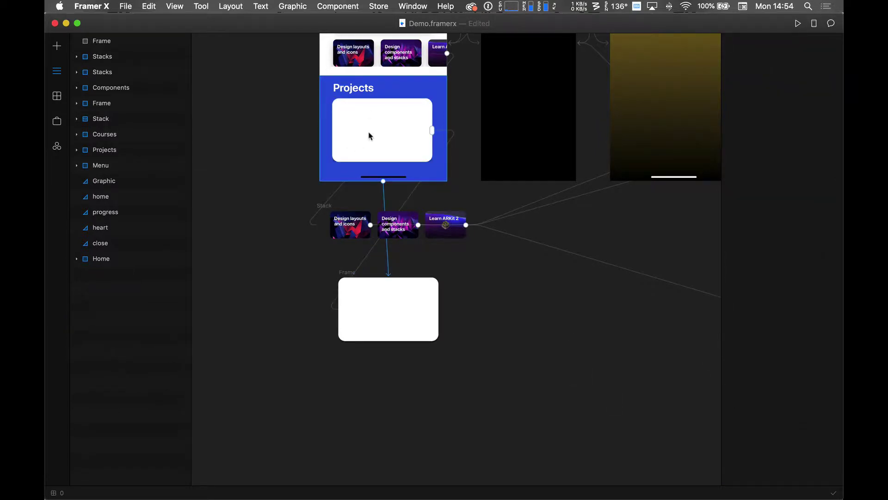
Set the Page component's corner radius to 20
{"action": "scroll", "coordinate": [369, 135], "scroll_direction": "up", "scroll_amount": 10}
{"action": "scroll", "coordinate": [390, 144], "scroll_direction": "down", "scroll_amount": 3}
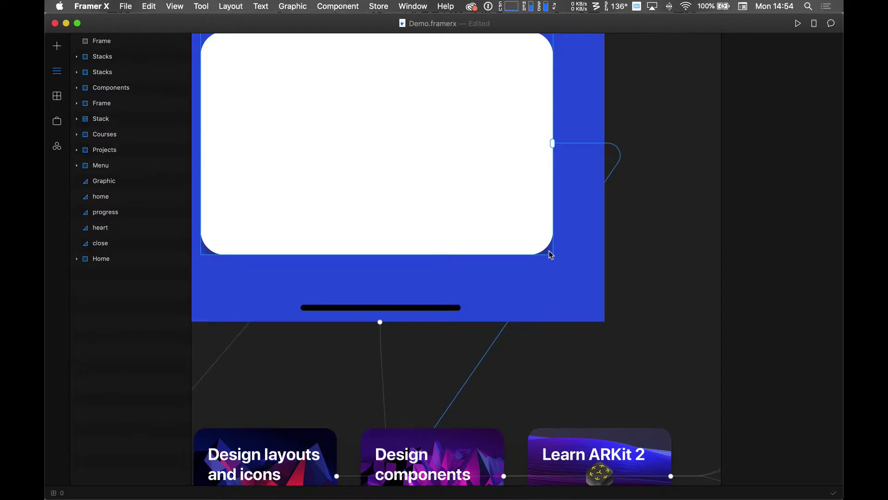
{"action": "left_click", "coordinate": [513, 225]}
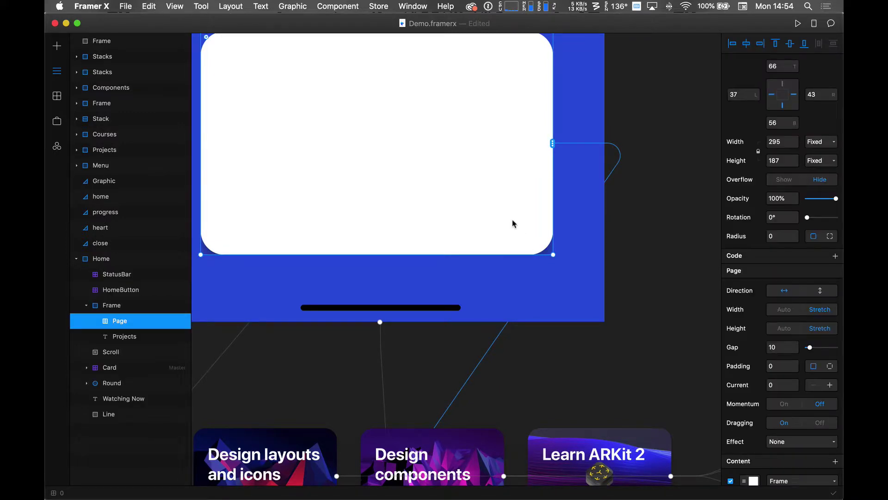
{"action": "scroll", "coordinate": [512, 222], "scroll_direction": "up", "scroll_amount": 3}
{"action": "scroll", "coordinate": [532, 242], "scroll_direction": "down", "scroll_amount": 3}
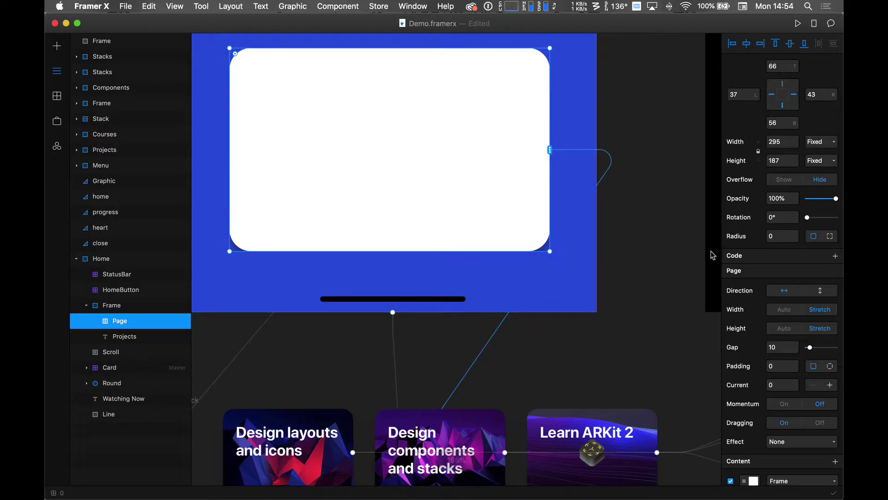
{"action": "left_click", "coordinate": [783, 237]}
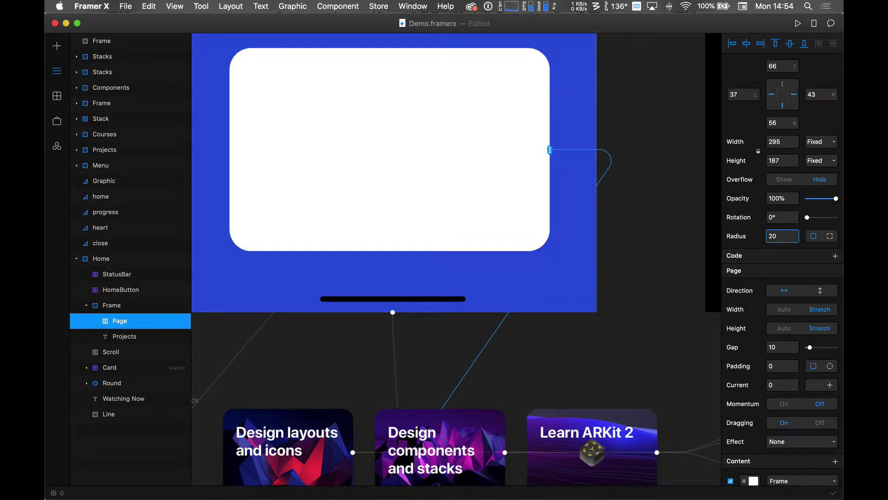
{"action": "left_click", "coordinate": [641, 322]}
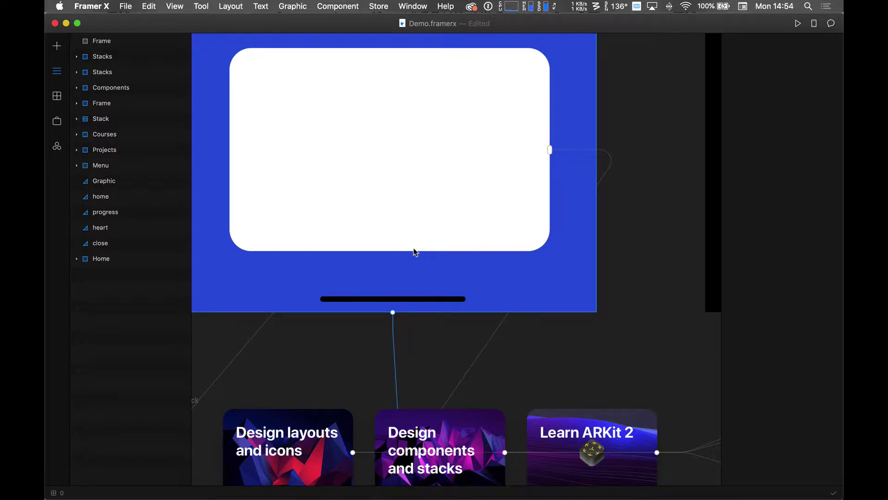
Turn off the border and shadow of the rounded frame below the card stack
{"action": "scroll", "coordinate": [486, 238], "scroll_direction": "down", "scroll_amount": 10}
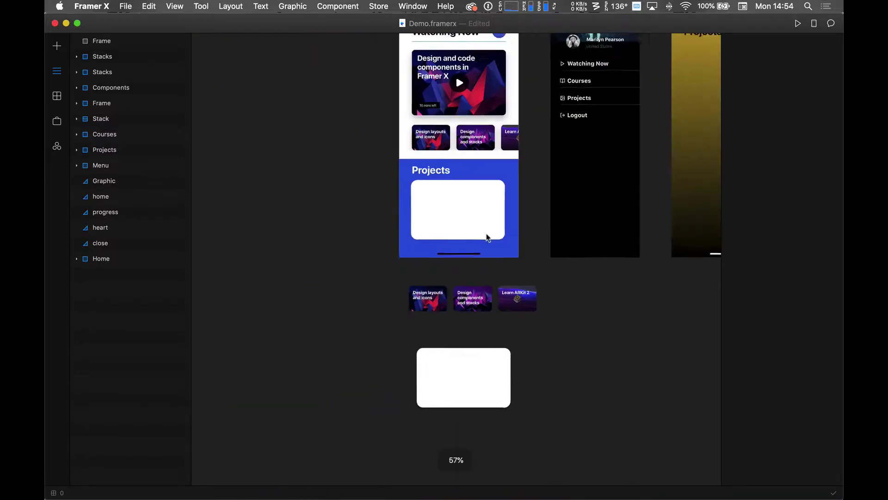
{"action": "left_click", "coordinate": [465, 356]}
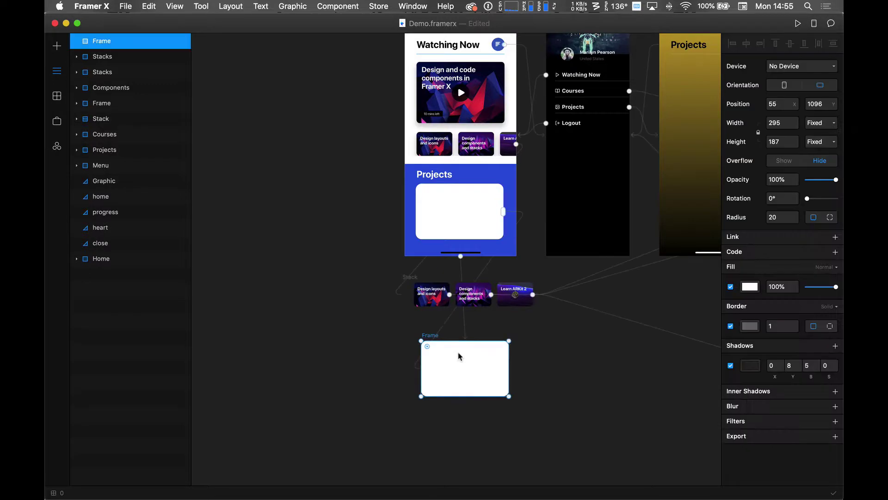
{"action": "left_click", "coordinate": [731, 326]}
{"action": "left_click", "coordinate": [730, 365]}
{"action": "scroll", "coordinate": [583, 377], "scroll_direction": "right", "scroll_amount": 7}
{"action": "scroll", "coordinate": [583, 378], "scroll_direction": "down", "scroll_amount": 3}
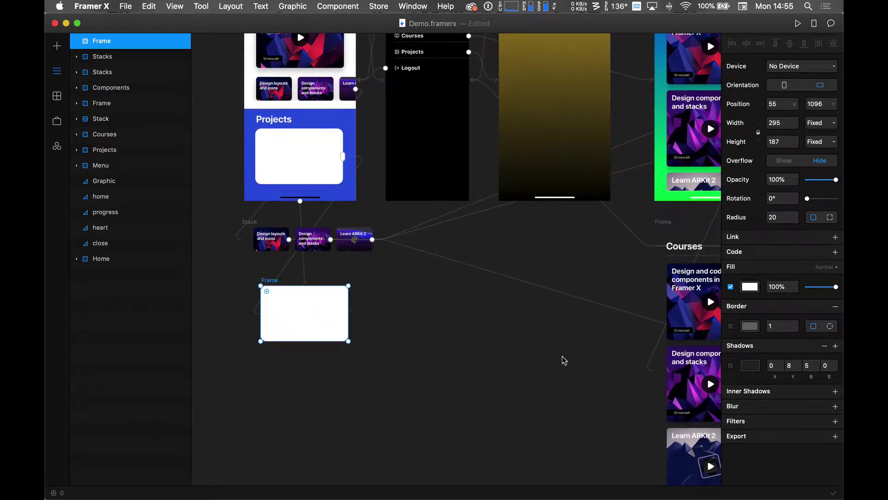
Fill the rounded frame with the image Computer-parade-East-Germany.jpg from the desktop folder
{"action": "left_click", "coordinate": [750, 286]}
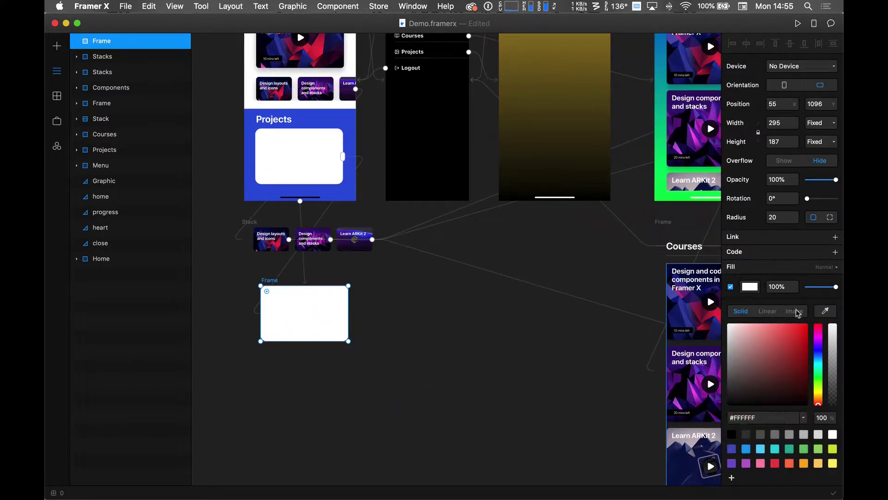
{"action": "left_click", "coordinate": [794, 310]}
{"action": "left_click", "coordinate": [752, 445]}
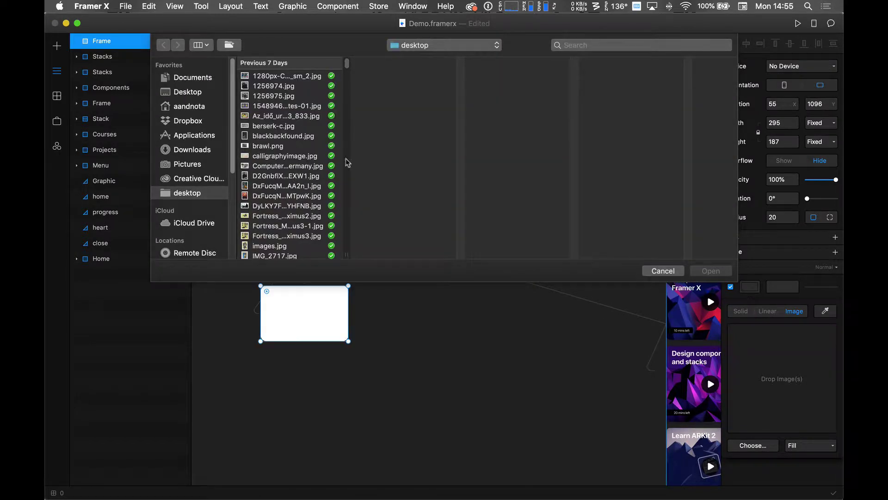
{"action": "left_click", "coordinate": [271, 168]}
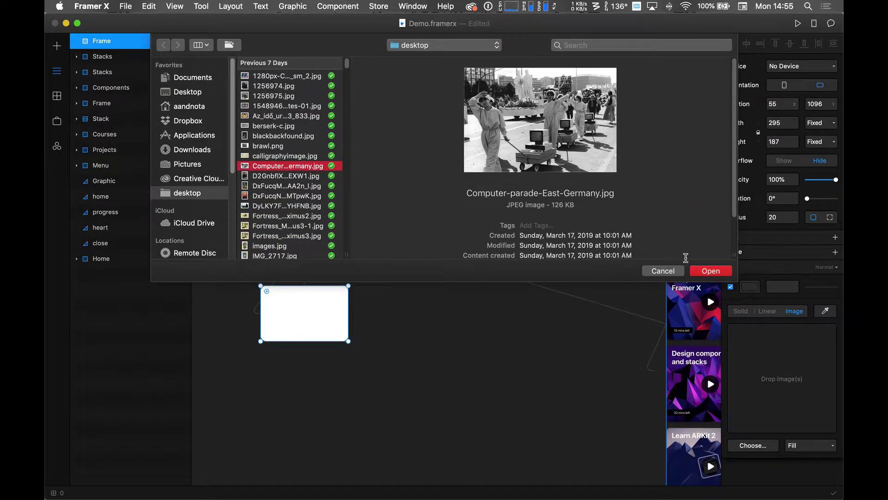
{"action": "left_click", "coordinate": [711, 271]}
Duplicate the image-filled frame beside the original, and delete the copy
{"action": "left_click_drag", "start_coordinate": [354, 326], "coordinate": [429, 313], "text": "alt"}
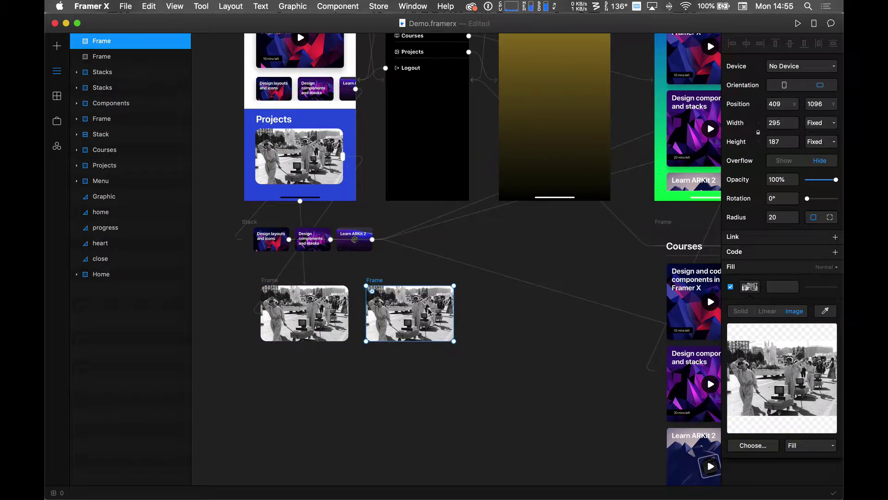
{"action": "right_click", "coordinate": [378, 283]}
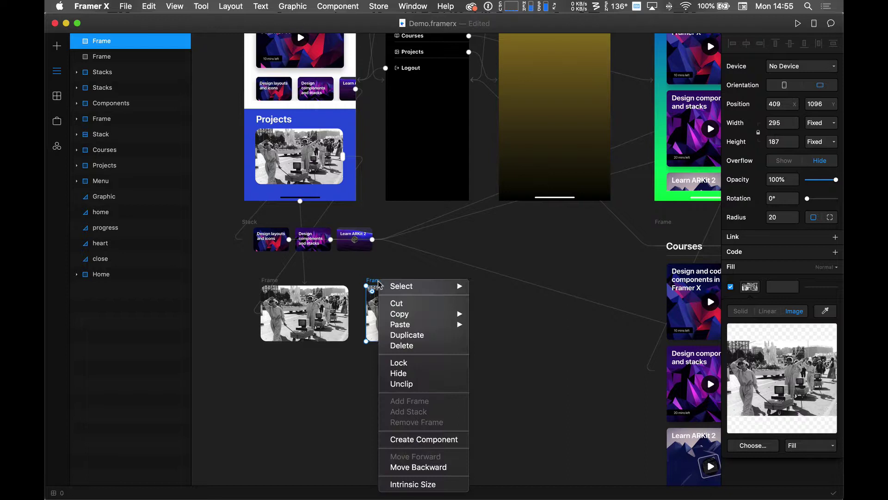
{"action": "left_click", "coordinate": [398, 344]}
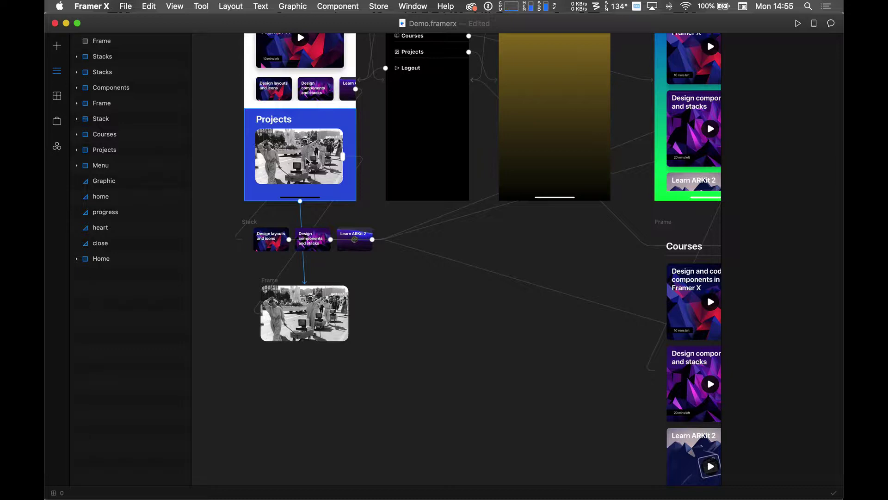
Change the rounded frame's fill from the image back to solid white #FFFFFF
{"action": "left_click", "coordinate": [346, 307]}
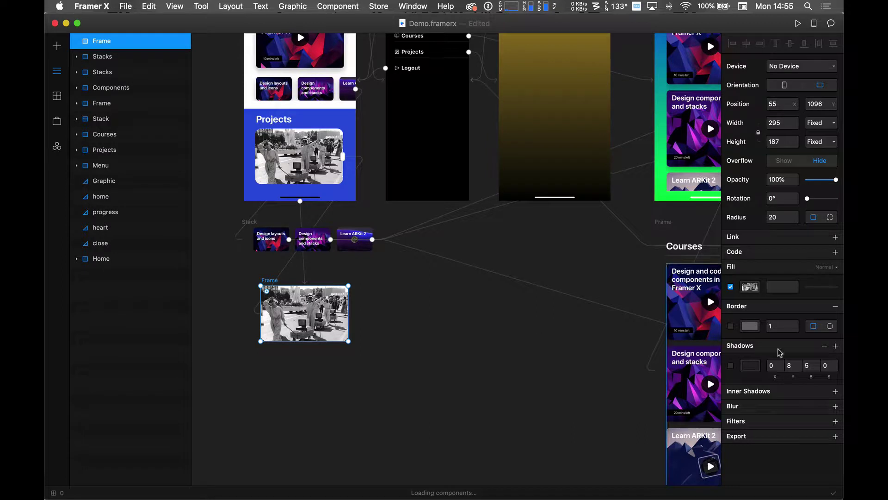
{"action": "left_click", "coordinate": [749, 286]}
{"action": "left_click", "coordinate": [740, 311]}
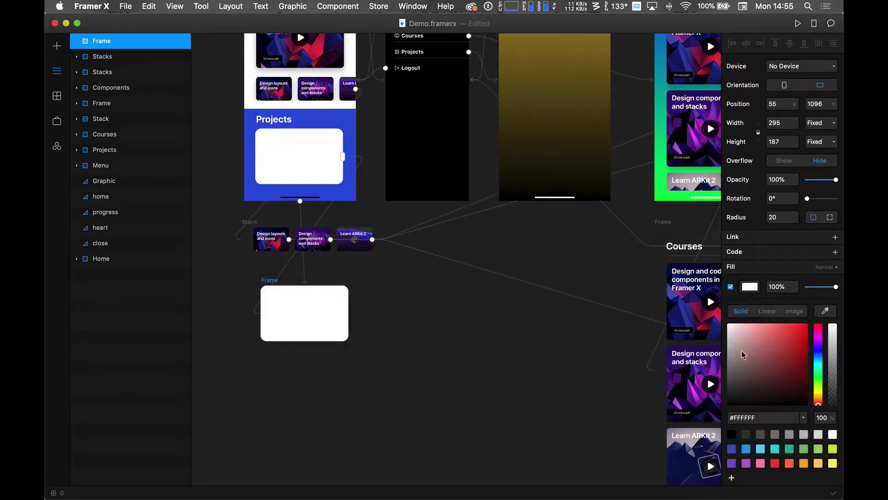
{"action": "left_click_drag", "start_coordinate": [727, 329], "coordinate": [678, 316]}
{"action": "left_click", "coordinate": [413, 339]}
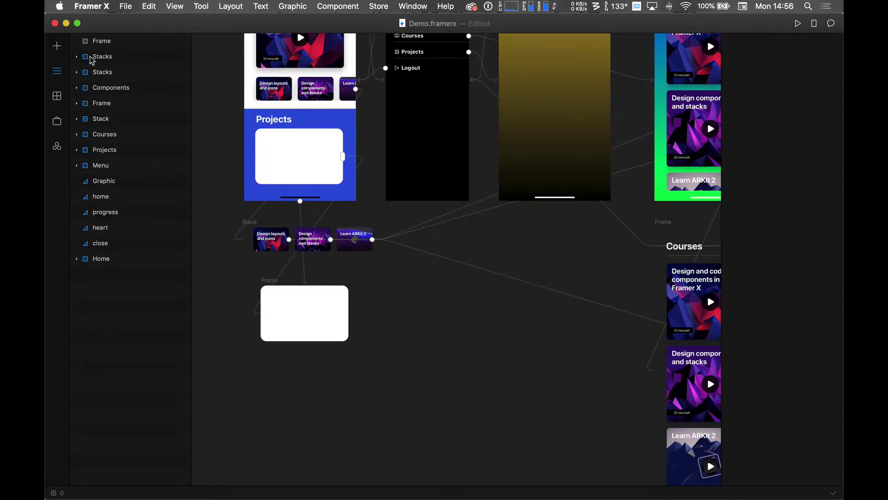
Draw a nested frame of about 295 × 120 across the upper part of the rounded white card
{"action": "left_click", "coordinate": [288, 290]}
{"action": "key", "text": "f"}
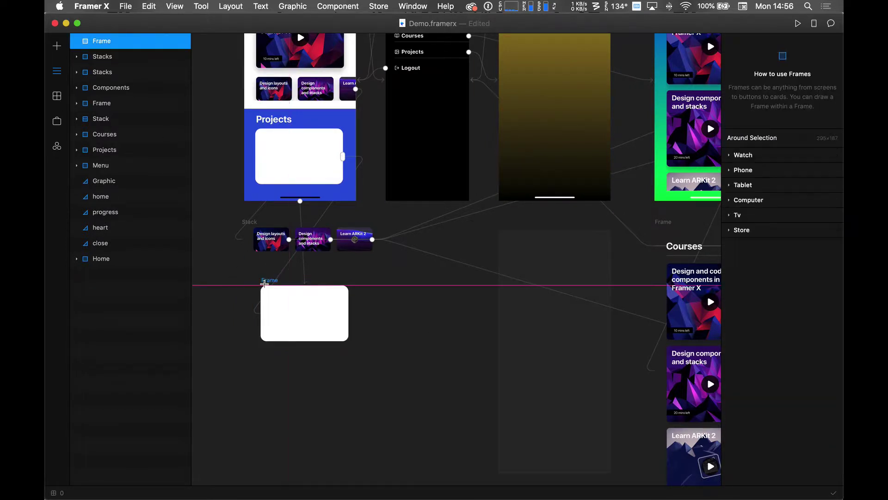
{"action": "left_click_drag", "start_coordinate": [263, 287], "coordinate": [348, 313]}
{"action": "left_click_drag", "start_coordinate": [263, 306], "coordinate": [303, 327]}
Fill the nested frame with the image Computer-parade-East-Germany.jpg from the desktop folder
{"action": "left_click", "coordinate": [754, 305]}
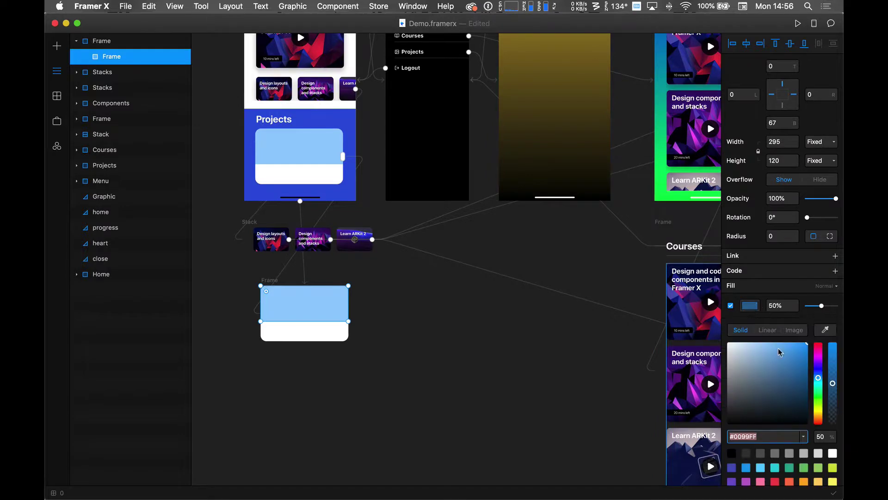
{"action": "left_click", "coordinate": [794, 330]}
{"action": "left_click", "coordinate": [765, 466]}
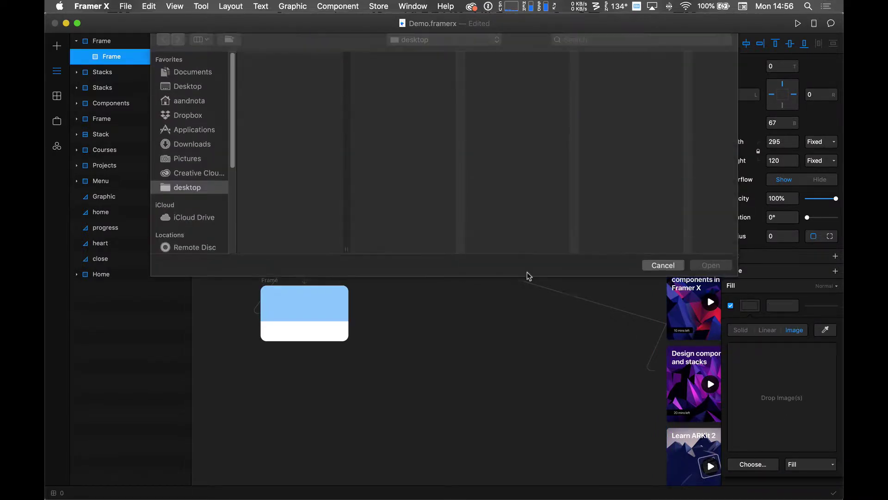
{"action": "left_click", "coordinate": [287, 166]}
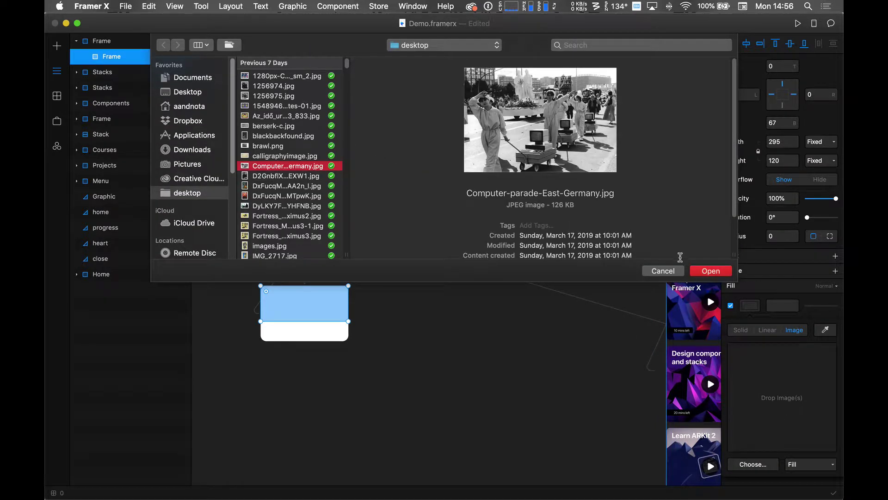
{"action": "left_click", "coordinate": [709, 271]}
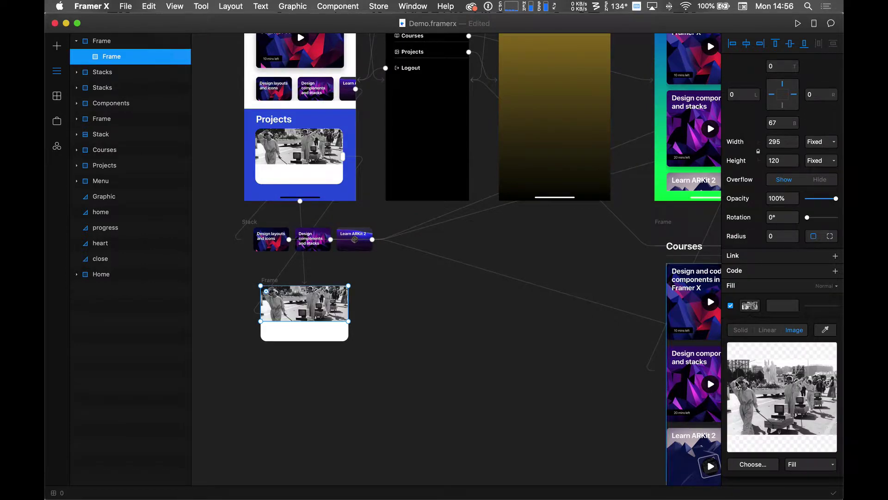
{"action": "left_click", "coordinate": [386, 341]}
Extend the nested image frame downward to a height of about 135
{"action": "left_click", "coordinate": [318, 313]}
{"action": "scroll", "coordinate": [297, 324], "scroll_direction": "up", "scroll_amount": 3}
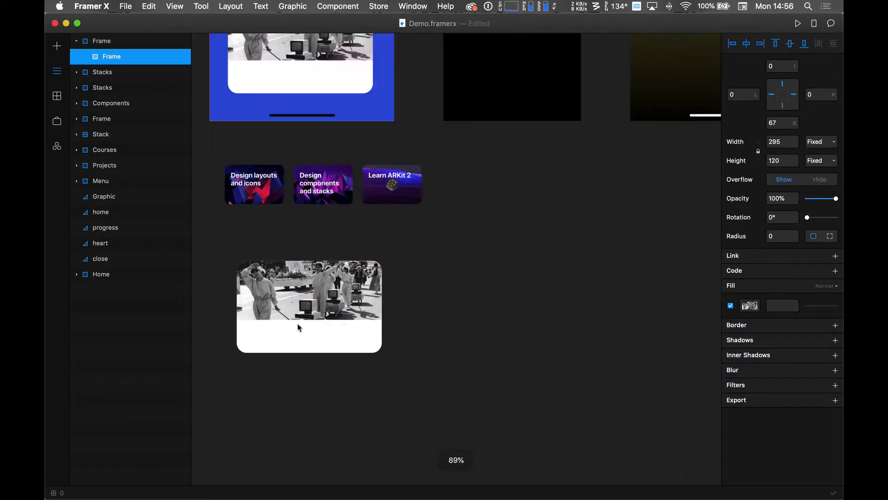
{"action": "left_click_drag", "start_coordinate": [309, 320], "coordinate": [309, 334]}
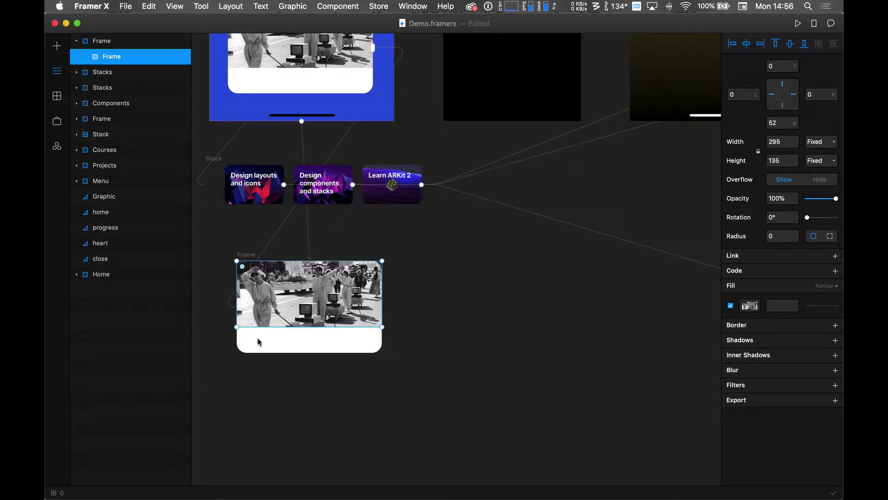
Add the text "The world sucks" in the white area beneath the card's image
{"action": "key", "text": "t"}
{"action": "left_click", "coordinate": [248, 335]}
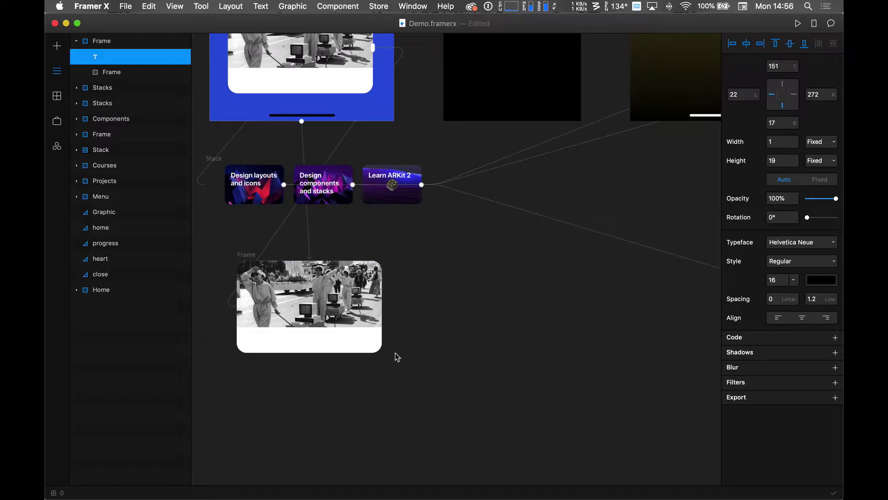
{"action": "type", "text": "The wor"}
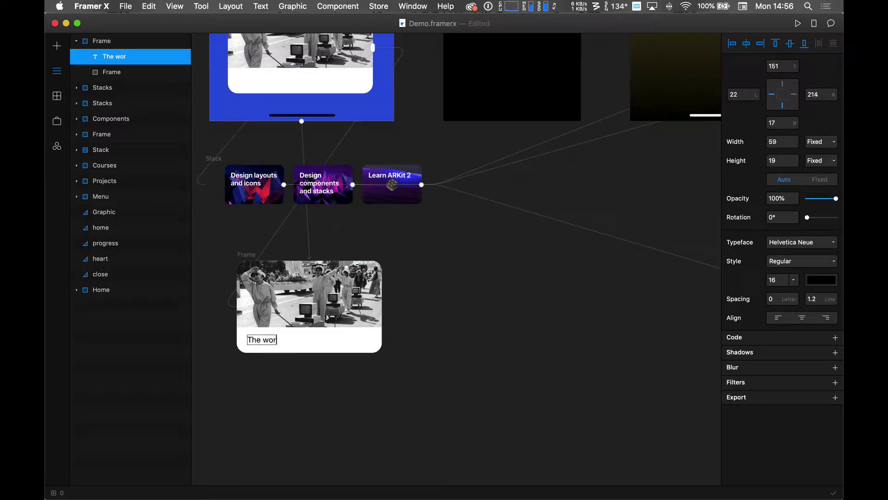
{"action": "type", "text": "ld sucks"}
{"action": "key", "text": "Escape"}
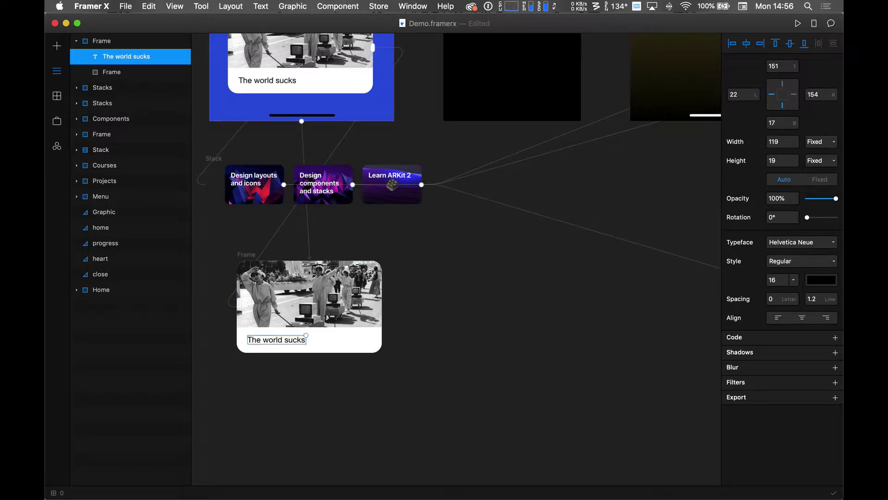
Set the typeface of the card's title text to SF Pro Text
{"action": "left_click", "coordinate": [804, 245]}
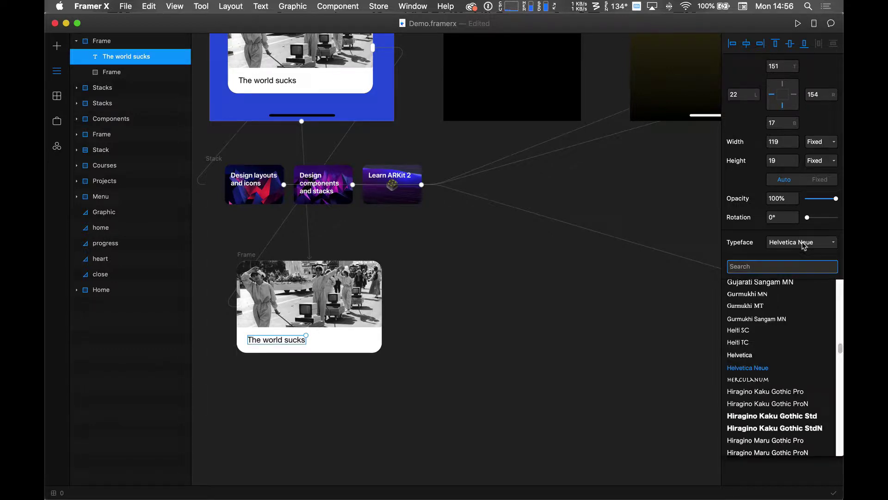
{"action": "type", "text": "sf"}
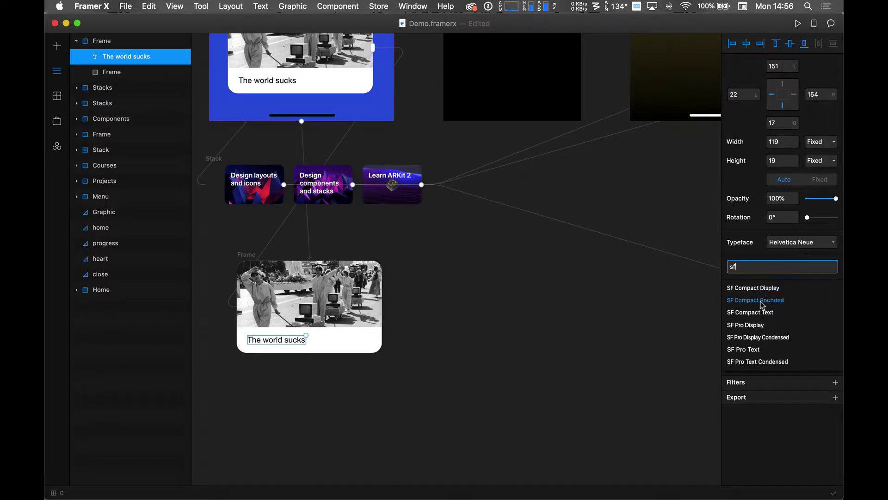
{"action": "left_click", "coordinate": [753, 326]}
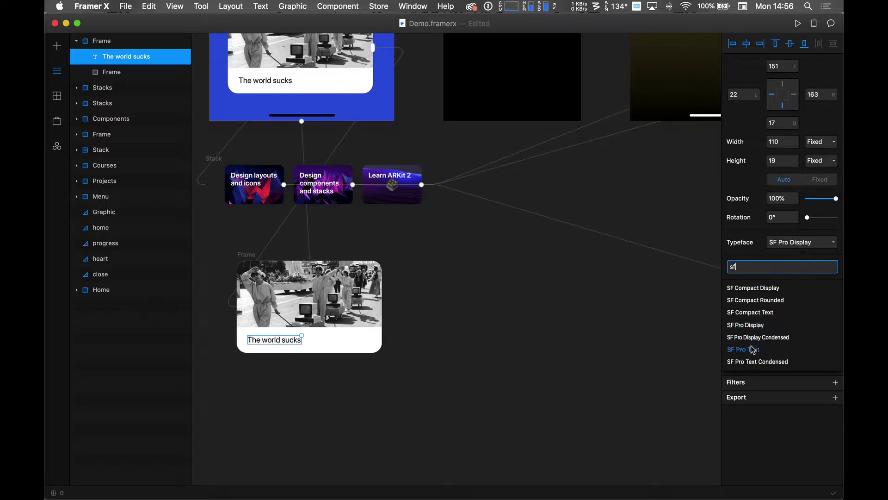
{"action": "left_click", "coordinate": [762, 428]}
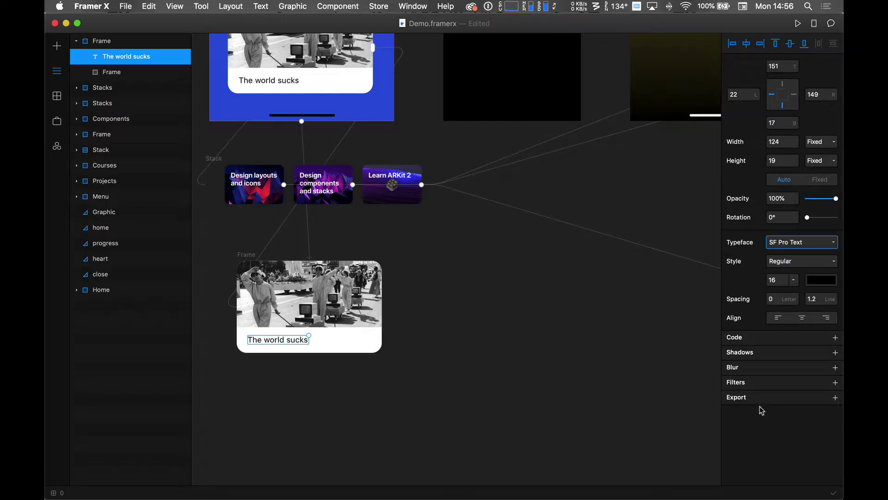
Set the card's title to the Heavy style with a font size of 20
{"action": "left_click", "coordinate": [794, 262]}
{"action": "left_click", "coordinate": [781, 305]}
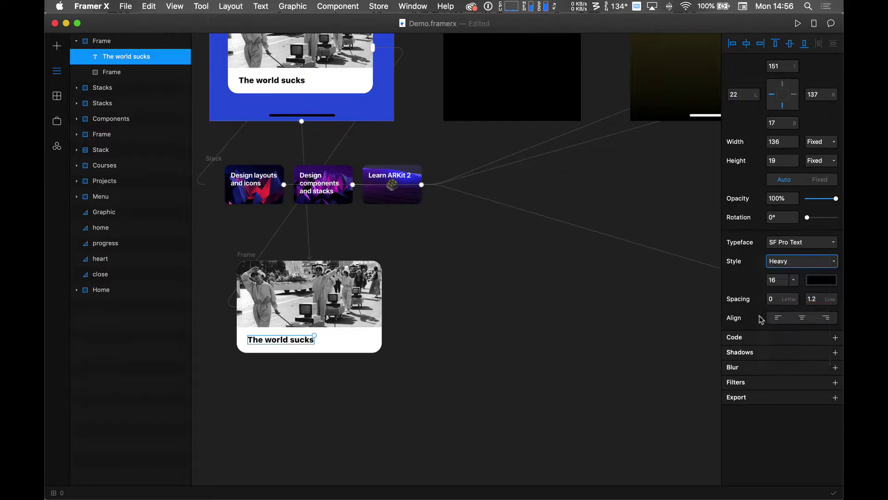
{"action": "left_click", "coordinate": [794, 280]}
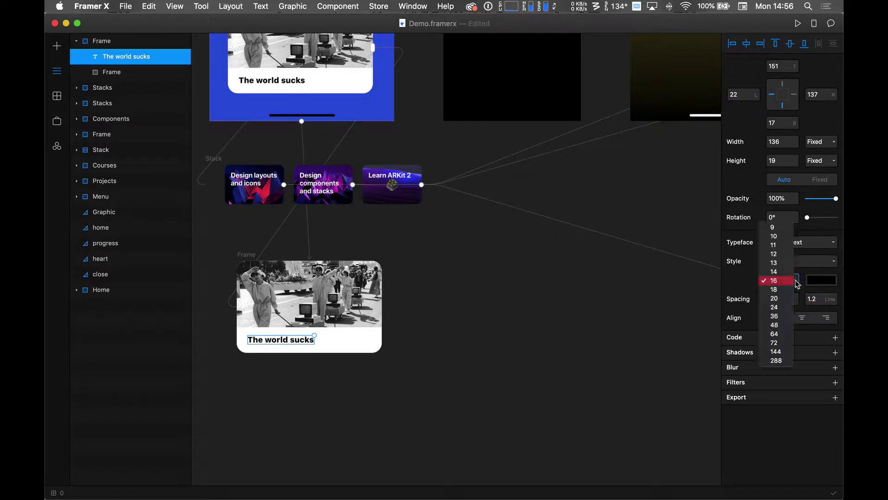
{"action": "left_click", "coordinate": [784, 290]}
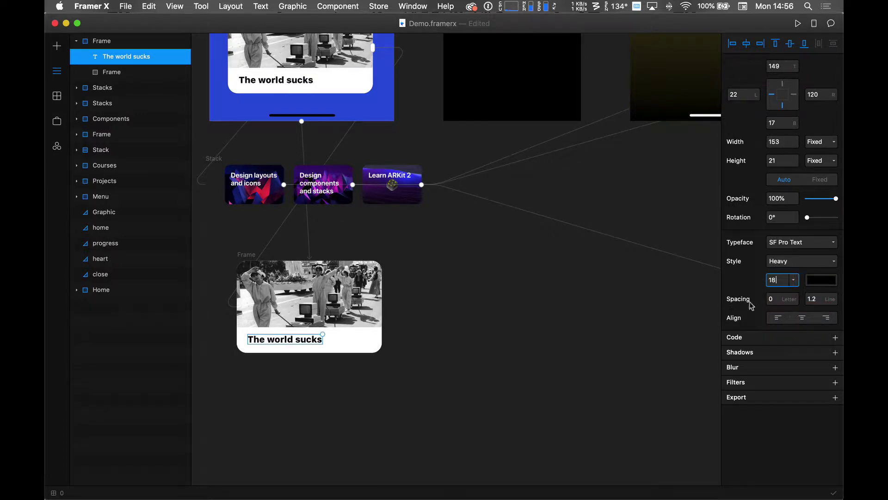
{"action": "left_click", "coordinate": [795, 280]}
{"action": "left_click", "coordinate": [784, 290]}
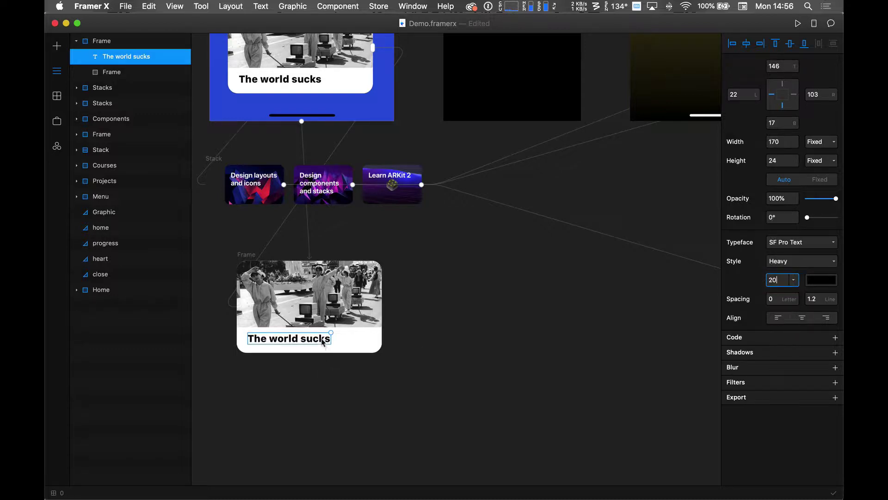
Replace the card's title text with "We like computers"
{"action": "double_click", "coordinate": [321, 339]}
{"action": "key", "text": "super+c"}
{"action": "key", "text": "super+a"}
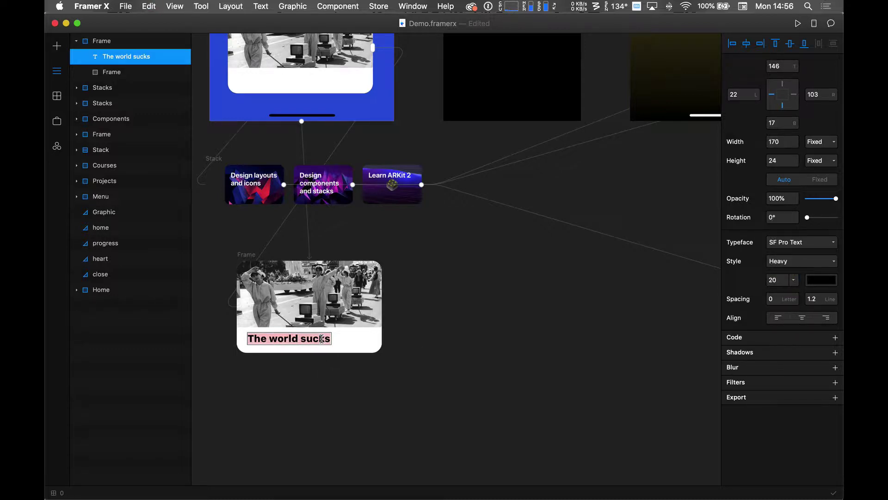
{"action": "type", "text": "We r"}
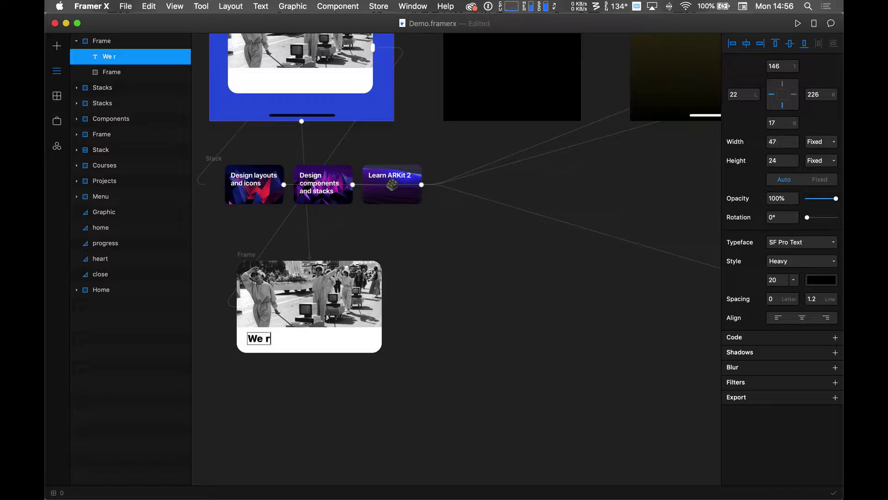
{"action": "key", "text": "BackSpace"}
{"action": "type", "text": "like computers"}
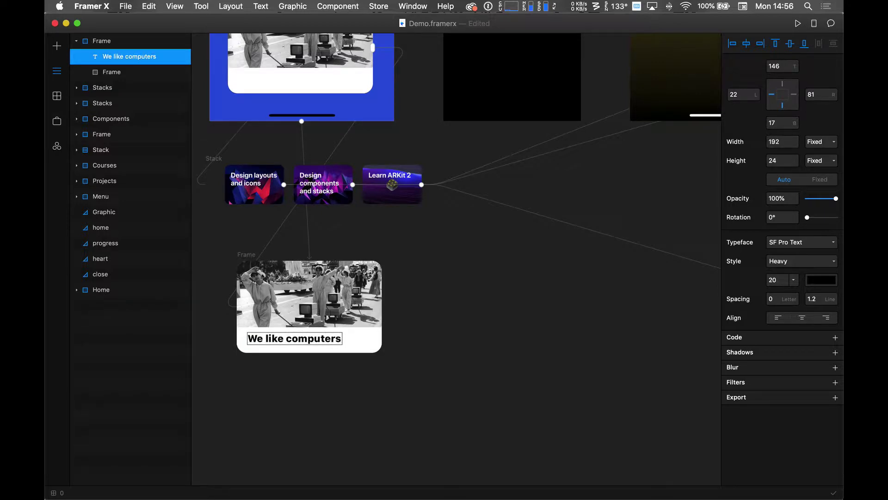
{"action": "key", "text": "Escape"}
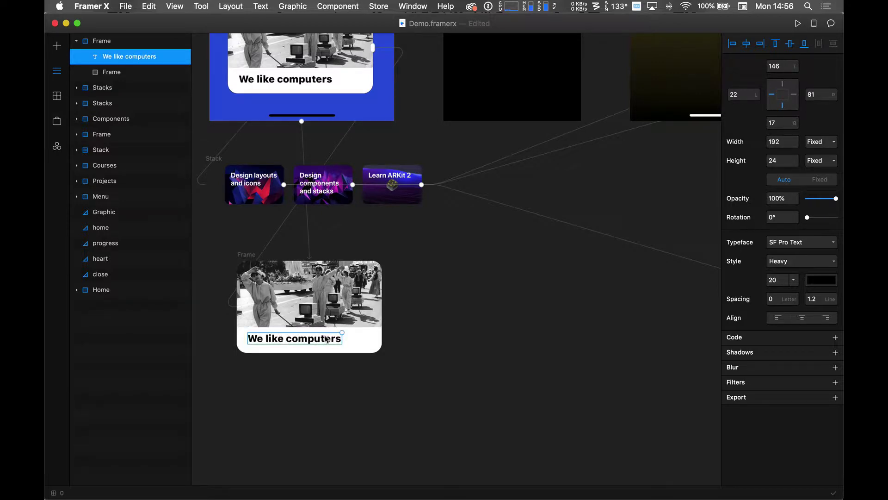
Change the card title's typeface to SF Pro Display and nudge the title slightly left and down within the white area
{"action": "left_click", "coordinate": [796, 243]}
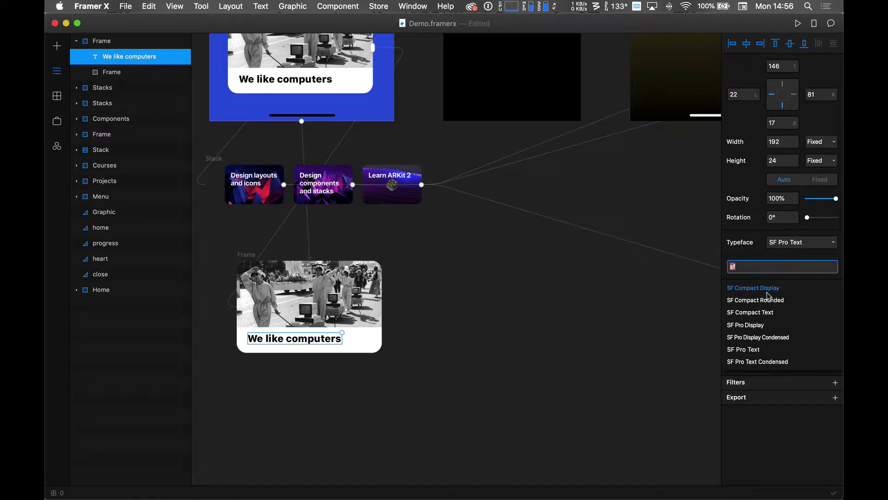
{"action": "left_click", "coordinate": [754, 325]}
{"action": "left_click", "coordinate": [440, 347]}
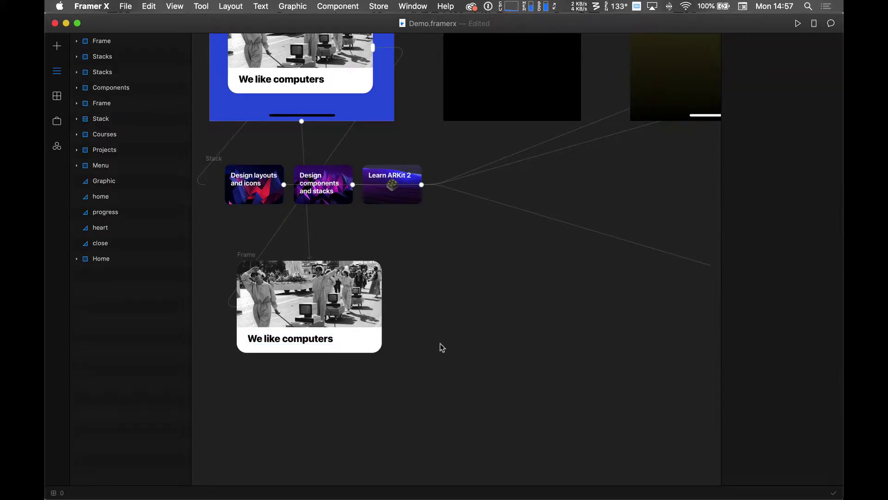
{"action": "left_click", "coordinate": [317, 341]}
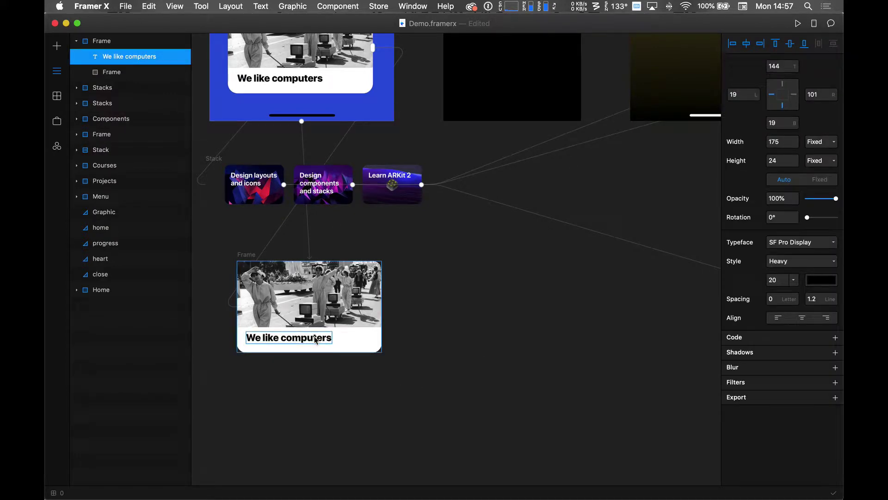
{"action": "left_click_drag", "start_coordinate": [314, 335], "coordinate": [313, 338]}
{"action": "left_click", "coordinate": [387, 373]}
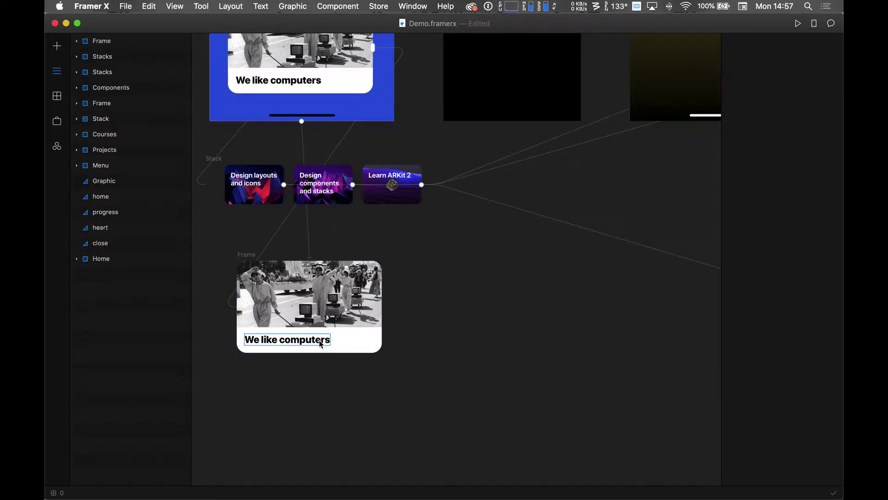
Duplicate the title inside the card as a "<3" text placed just to the right of "We like computers"
{"action": "left_click_drag", "start_coordinate": [320, 343], "coordinate": [293, 345]}
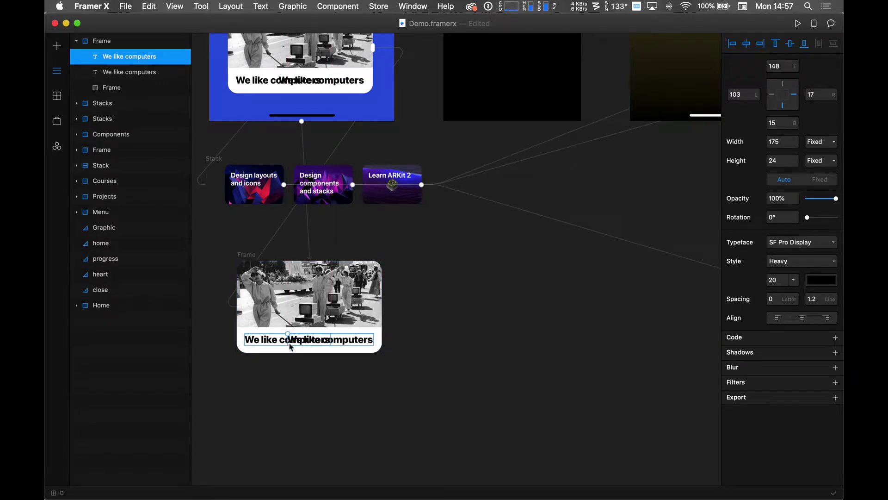
{"action": "left_click", "coordinate": [377, 341]}
{"action": "left_click", "coordinate": [373, 343]}
{"action": "double_click", "coordinate": [373, 343]}
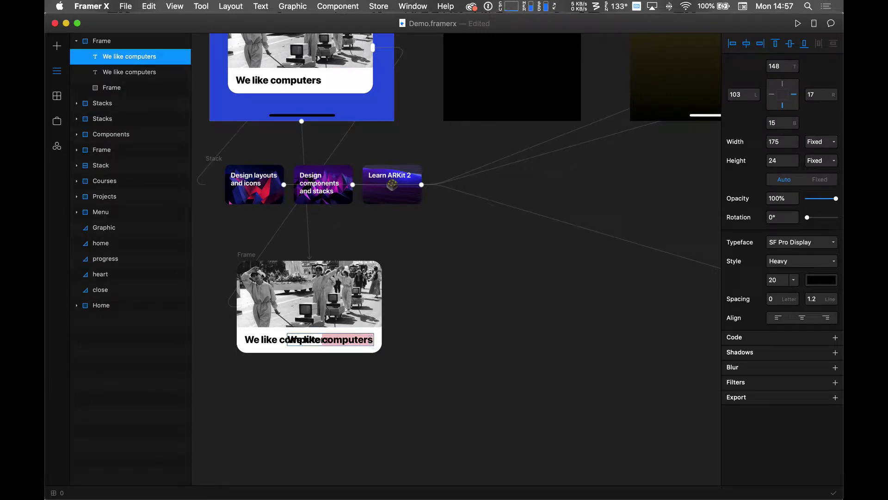
{"action": "key", "text": "BackSpace"}
{"action": "key", "text": "BackSpace"}
{"action": "key", "text": "BackSpace"}
{"action": "key", "text": "BackSpace"}
{"action": "key", "text": "BackSpace"}
{"action": "key", "text": "BackSpace"}
{"action": "key", "text": "BackSpace"}
{"action": "key", "text": "BackSpace"}
{"action": "key", "text": "BackSpace"}
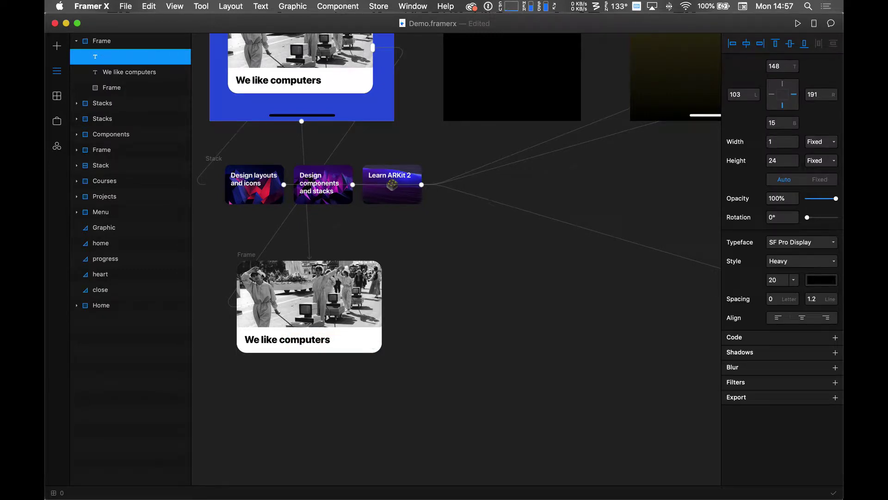
{"action": "type", "text": "<3"}
{"action": "left_click_drag", "start_coordinate": [290, 341], "coordinate": [347, 345]}
Colour the "<3" text black (#000000) and lower the colour's opacity to give a soft grey
{"action": "left_click", "coordinate": [813, 283]}
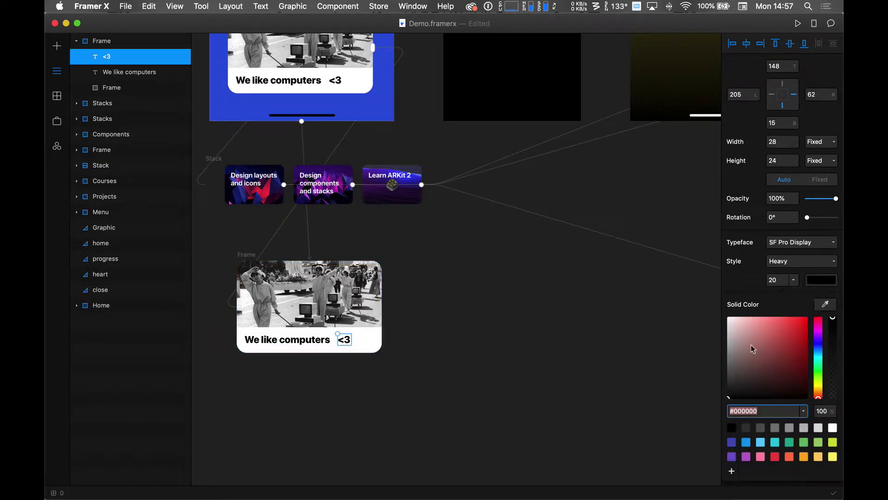
{"action": "left_click", "coordinate": [728, 336]}
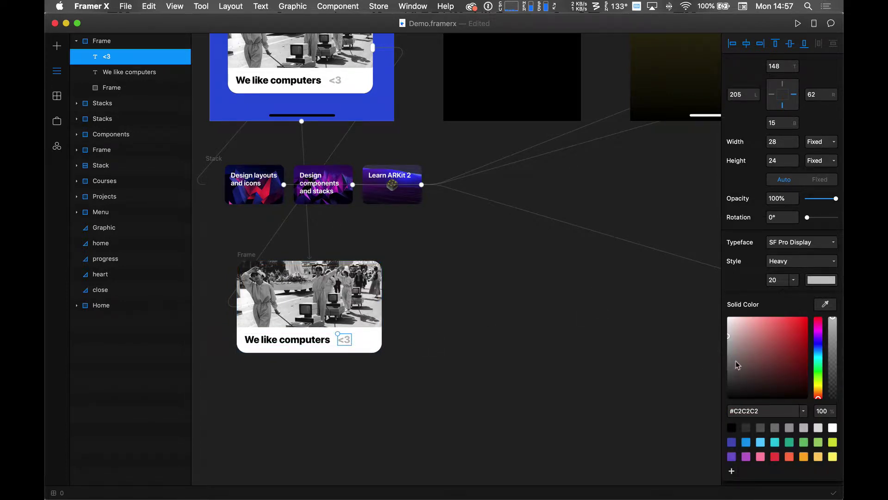
{"action": "left_click", "coordinate": [774, 429]}
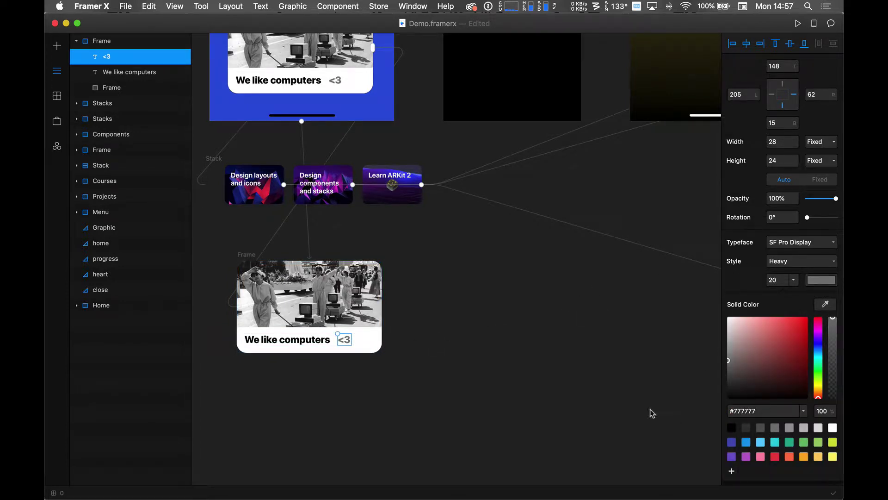
{"action": "left_click", "coordinate": [790, 428]}
{"action": "left_click", "coordinate": [730, 429]}
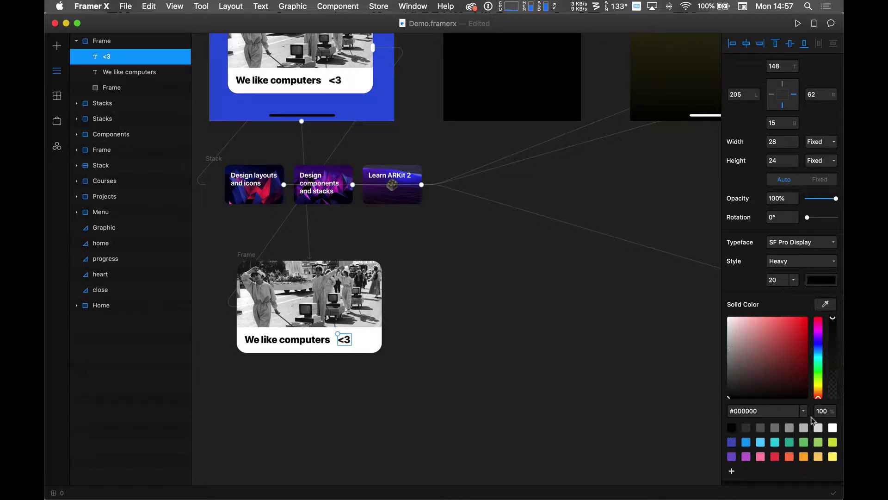
{"action": "left_click", "coordinate": [833, 384]}
{"action": "left_click_drag", "start_coordinate": [833, 383], "coordinate": [833, 375]}
{"action": "left_click", "coordinate": [531, 380]}
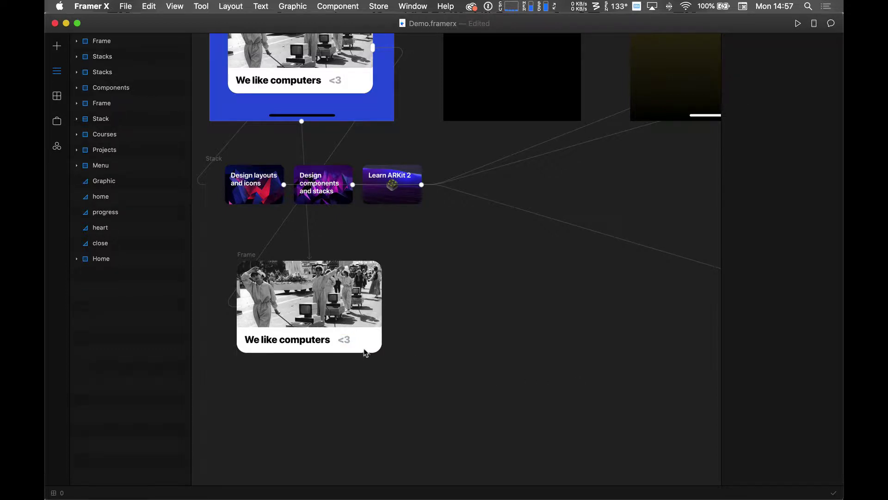
Move the "<3" text slightly closer to the "We like computers" title
{"action": "left_click", "coordinate": [349, 343]}
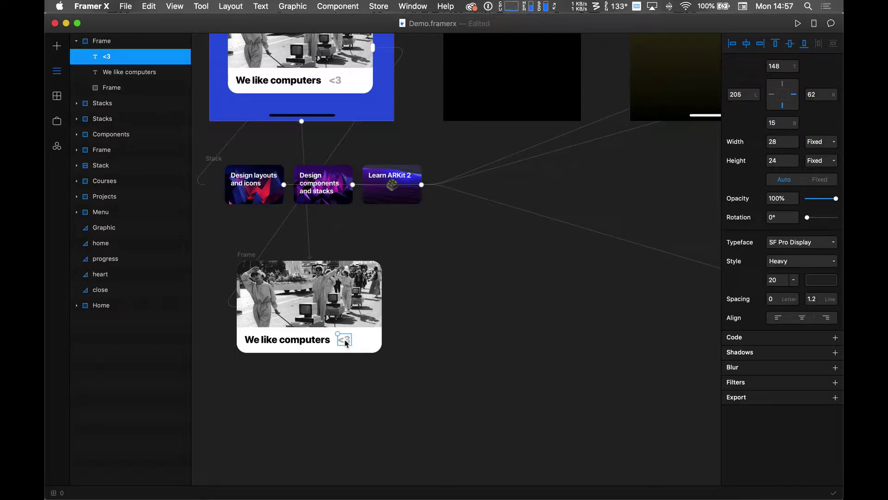
{"action": "left_click_drag", "start_coordinate": [345, 343], "coordinate": [343, 342]}
{"action": "left_click", "coordinate": [494, 390]}
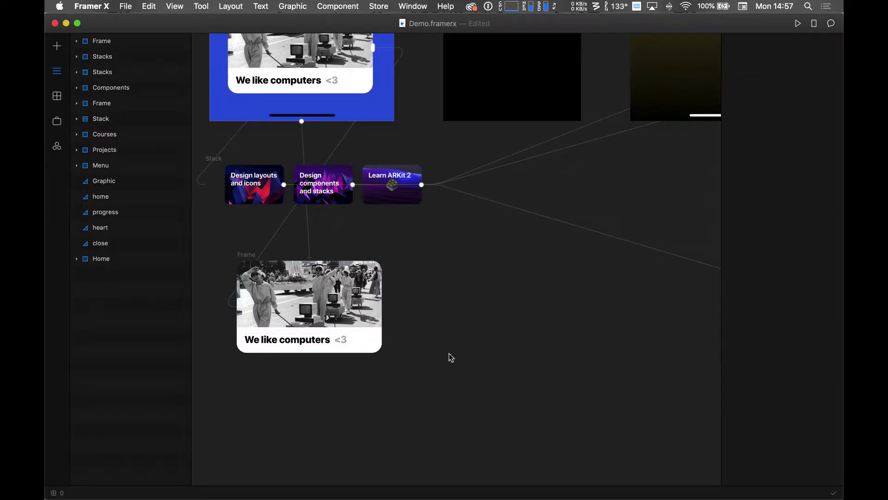
Duplicate the finished card twice to its right in an evenly spaced row and select the middle card's image frame
{"action": "left_click_drag", "start_coordinate": [241, 264], "coordinate": [581, 263]}
{"action": "left_click", "coordinate": [523, 315]}
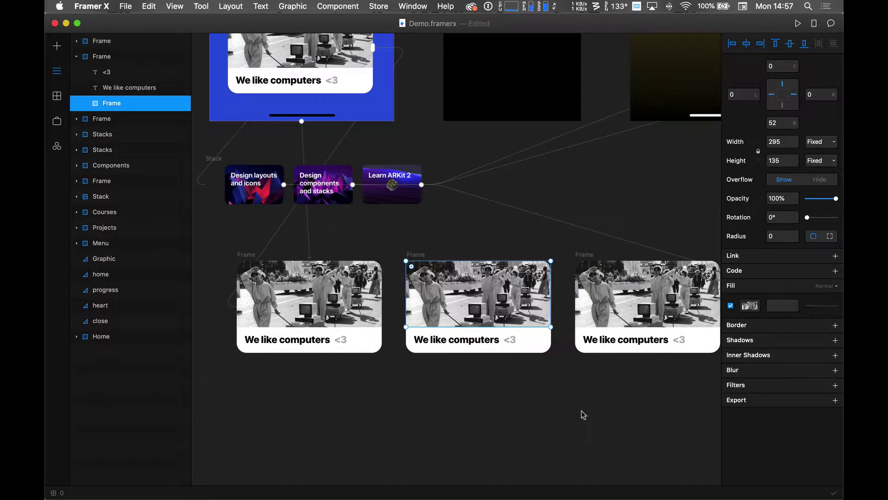
{"action": "scroll", "coordinate": [630, 387], "scroll_direction": "right", "scroll_amount": 8}
{"action": "scroll", "coordinate": [630, 387], "scroll_direction": "up", "scroll_amount": 2}
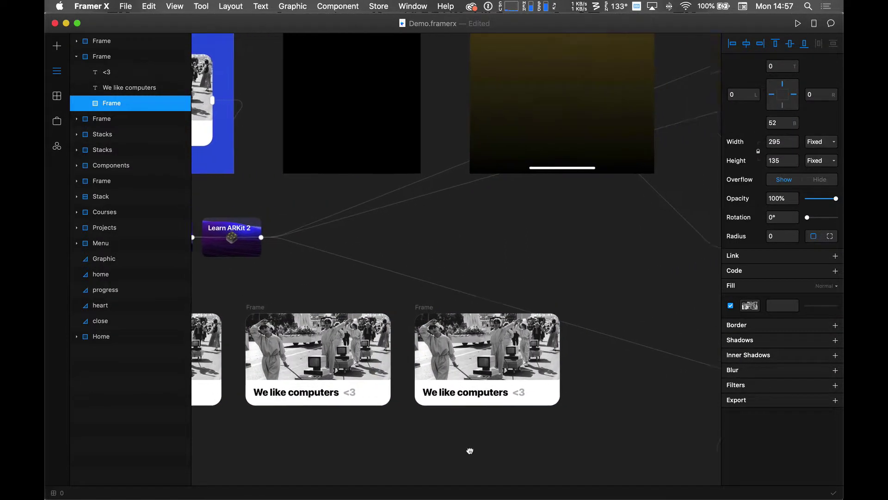
{"action": "scroll", "coordinate": [419, 310], "scroll_direction": "left", "scroll_amount": 9}
{"action": "scroll", "coordinate": [419, 310], "scroll_direction": "down", "scroll_amount": 4}
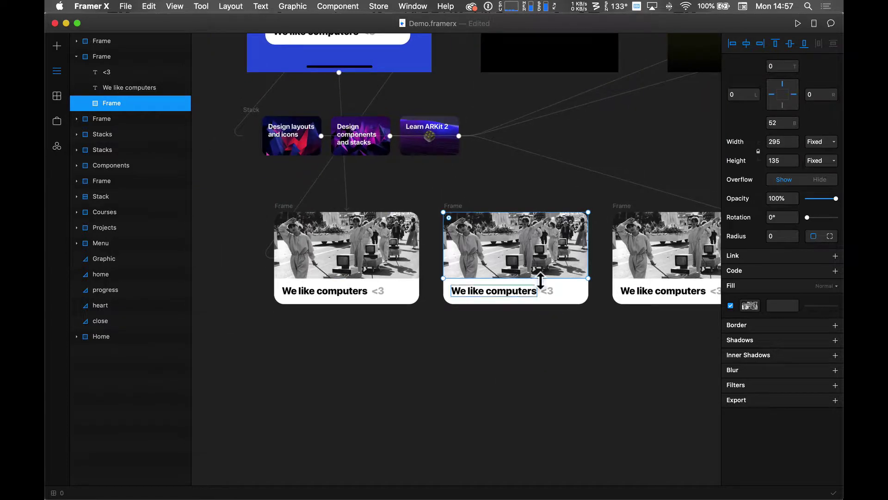
Fill the middle card's image frame with brawl.png from the desktop folder
{"action": "left_click", "coordinate": [749, 305]}
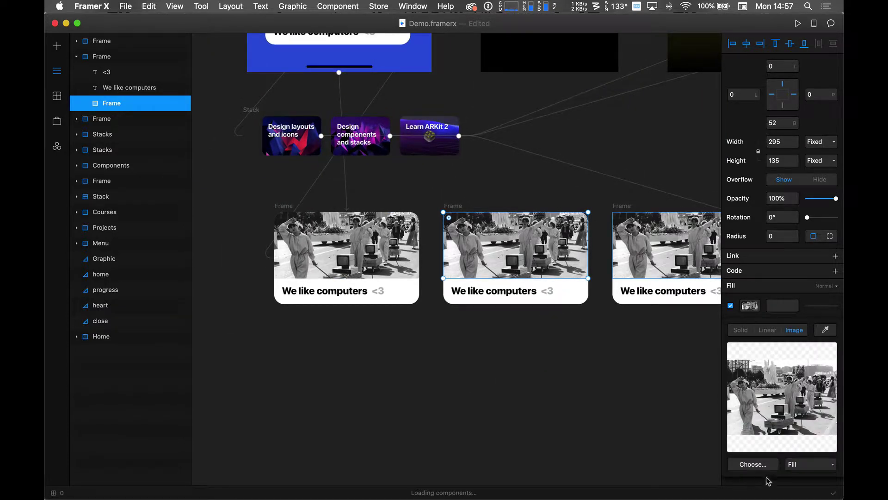
{"action": "left_click", "coordinate": [753, 464]}
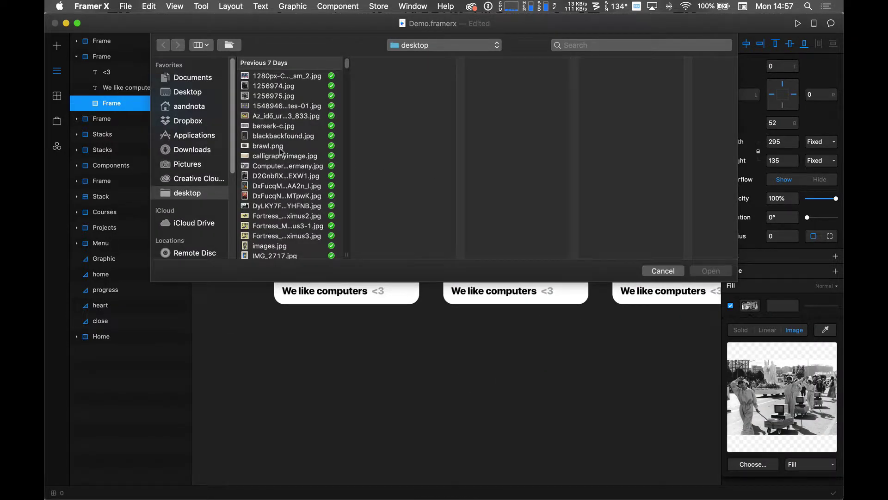
{"action": "left_click", "coordinate": [279, 146]}
{"action": "left_click", "coordinate": [715, 272]}
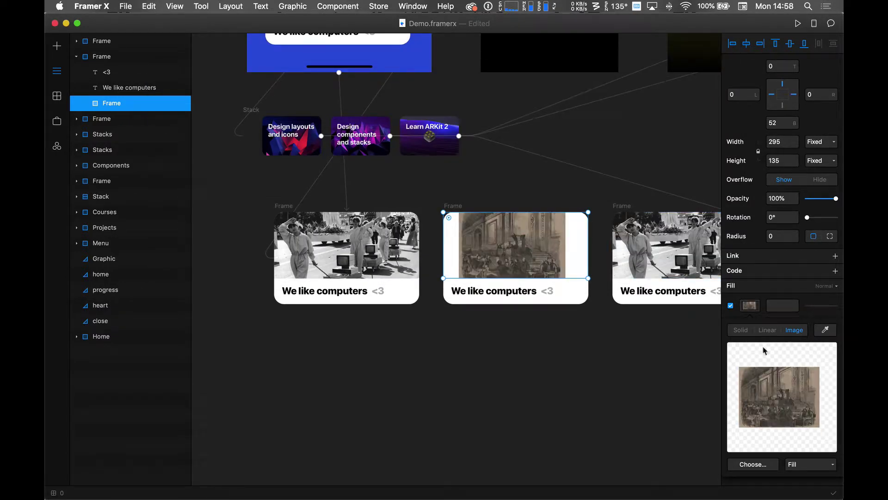
Replace the middle card's image with DxFucqN...MTpwK.jpg from the desktop folder
{"action": "left_click", "coordinate": [764, 463]}
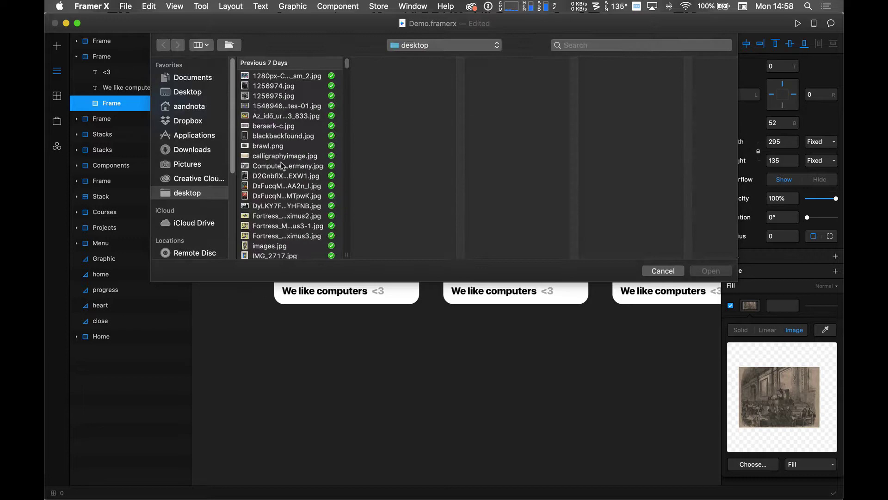
{"action": "left_click", "coordinate": [277, 196]}
{"action": "left_click", "coordinate": [703, 272]}
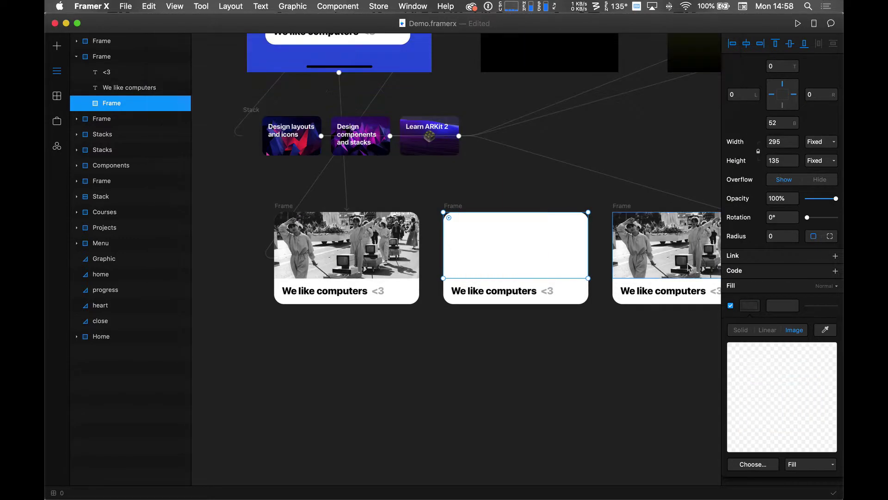
Replace the third card's image with SPHINX-USSR-computer-and-home-system-3.jpg from the desktop folder
{"action": "left_click", "coordinate": [676, 254]}
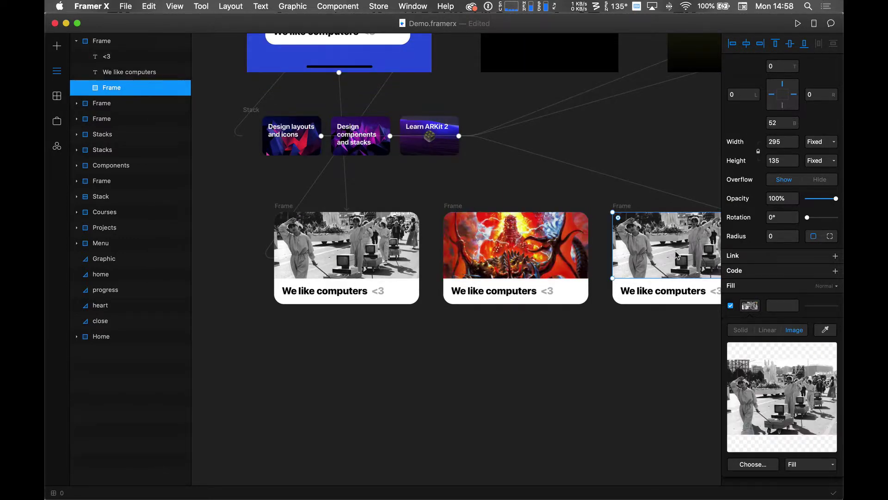
{"action": "left_click", "coordinate": [745, 464]}
{"action": "scroll", "coordinate": [296, 185], "scroll_direction": "down", "scroll_amount": 5}
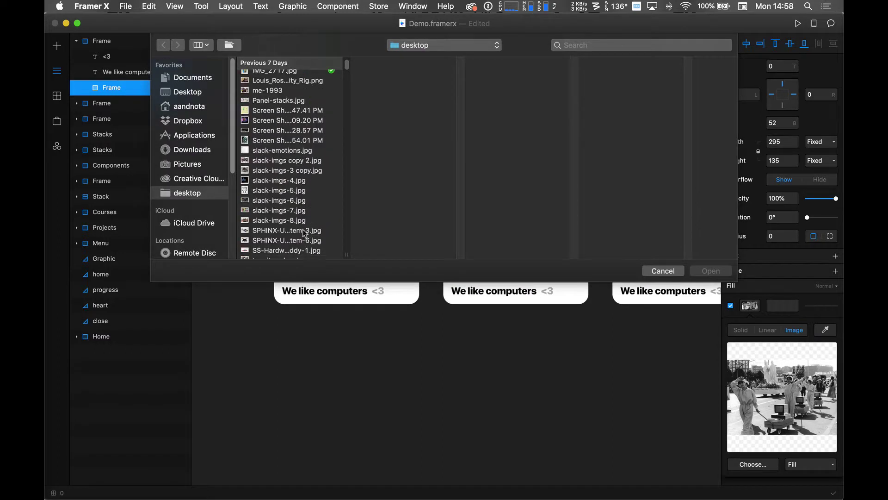
{"action": "left_click", "coordinate": [273, 221]}
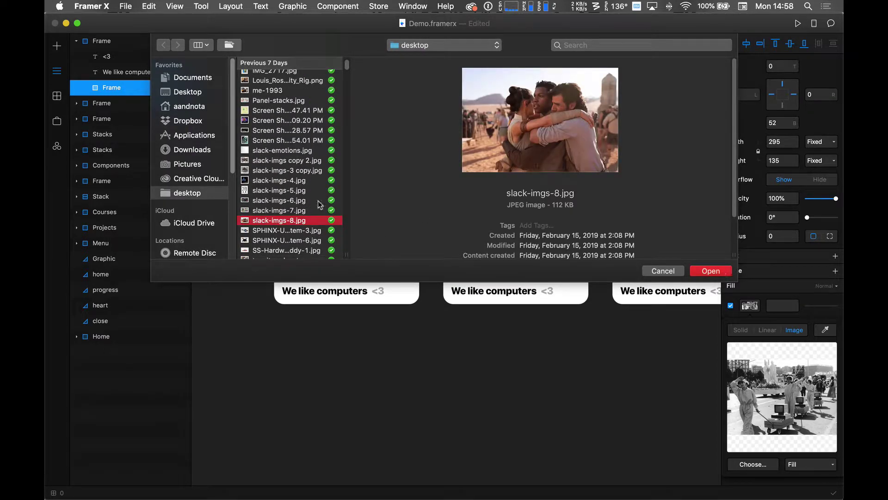
{"action": "left_click", "coordinate": [306, 230]}
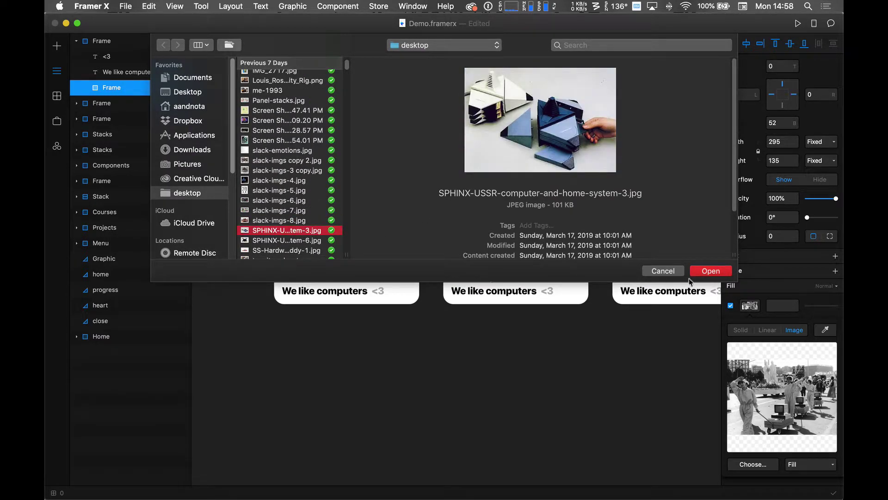
{"action": "left_click", "coordinate": [709, 272]}
{"action": "left_click", "coordinate": [589, 377]}
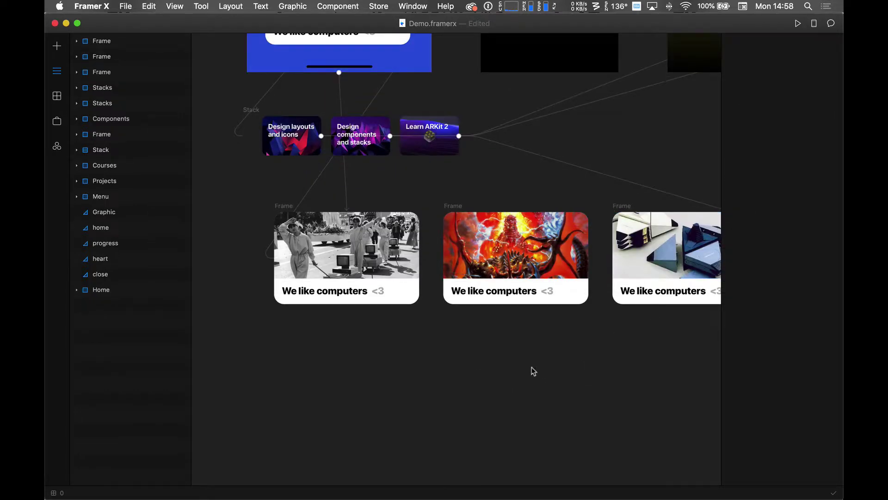
Retitle the third card "SPHINX modular memory" and remove the "<3" text overlapping it
{"action": "scroll", "coordinate": [531, 368], "scroll_direction": "right", "scroll_amount": 5}
{"action": "left_click", "coordinate": [470, 304]}
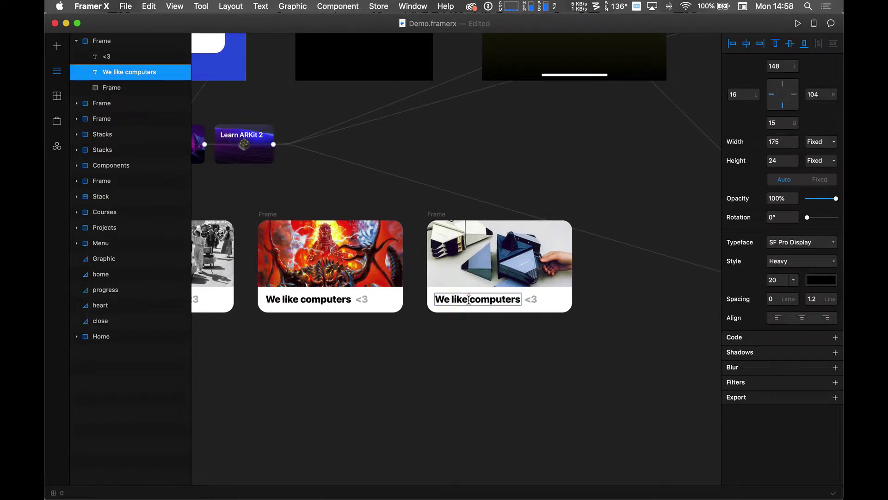
{"action": "double_click", "coordinate": [469, 300]}
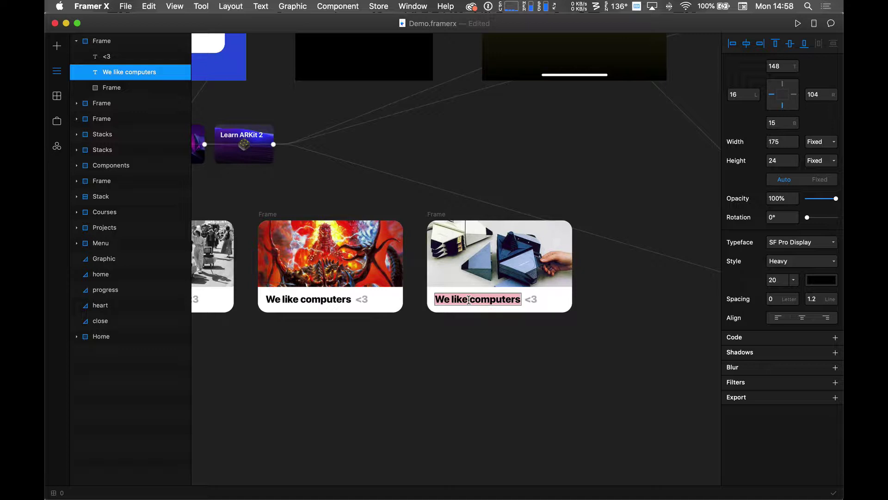
{"action": "type", "text": "SPHINX"}
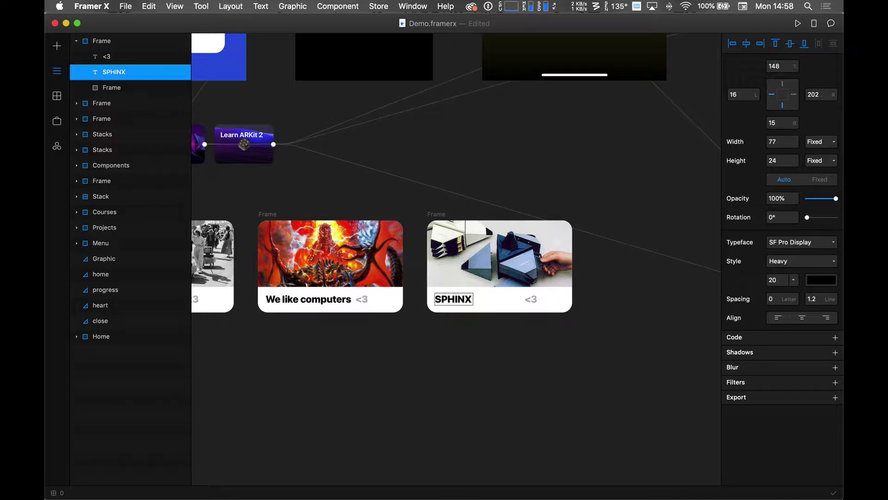
{"action": "type", "text": " mod"}
{"action": "key", "text": "BackSpace"}
{"action": "key", "text": "BackSpace"}
{"action": "key", "text": "BackSpace"}
{"action": "type", "text": "modular"}
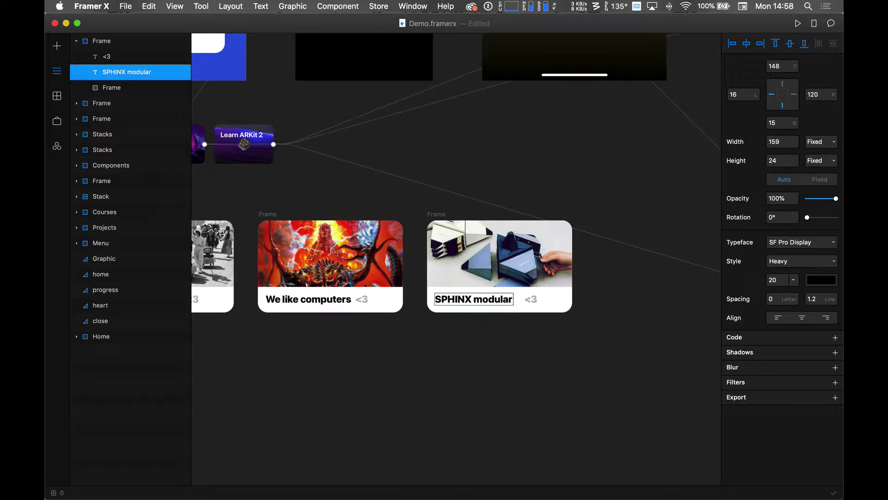
{"action": "type", "text": " memory"}
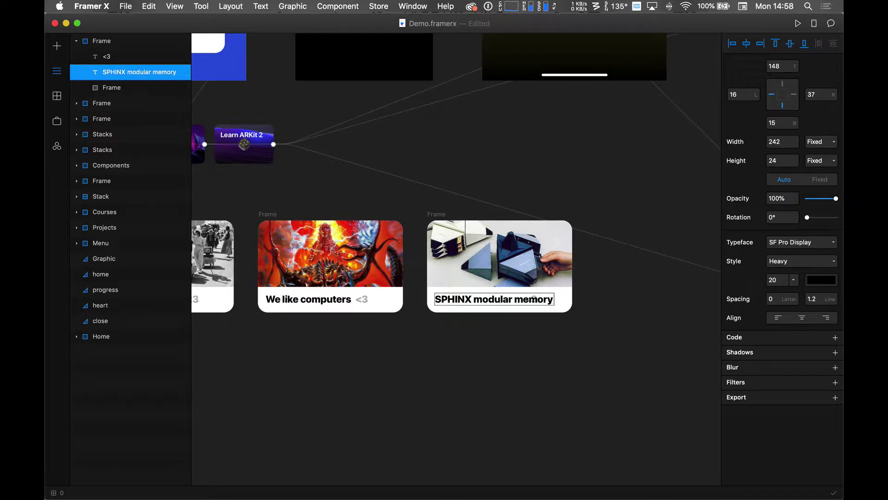
{"action": "key", "text": "Escape"}
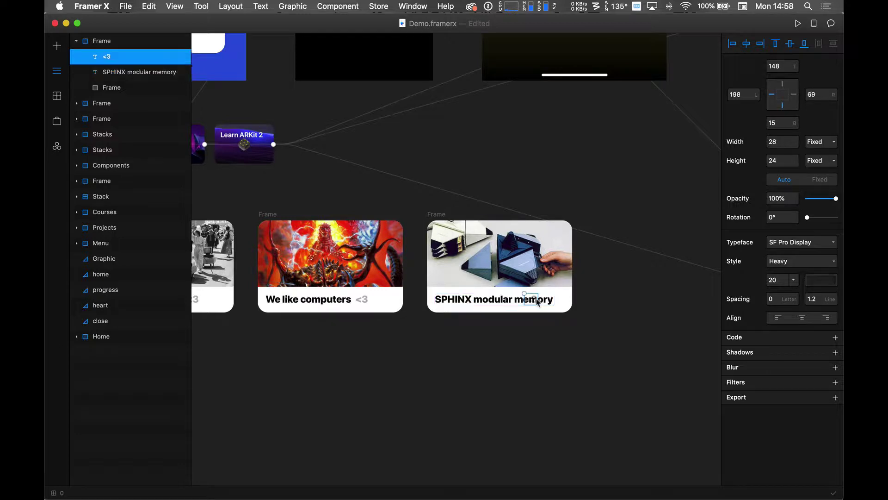
{"action": "key", "text": "Escape"}
{"action": "left_click", "coordinate": [327, 303]}
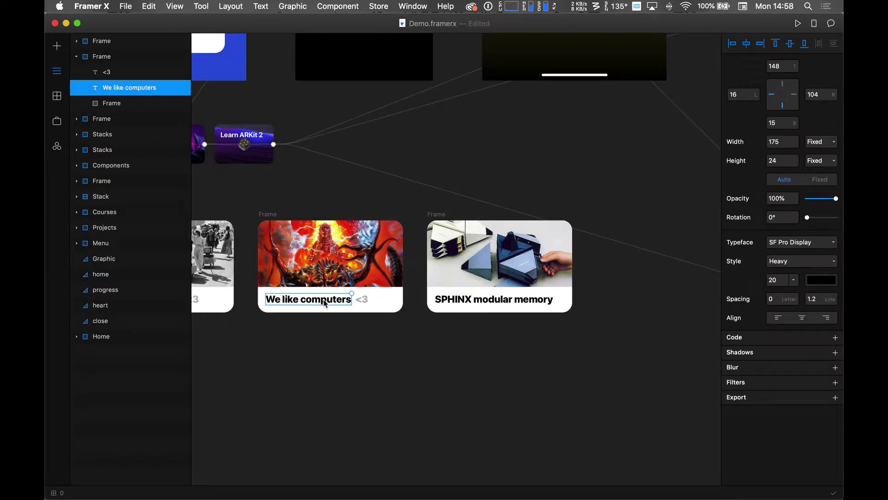
{"action": "left_click", "coordinate": [365, 299]}
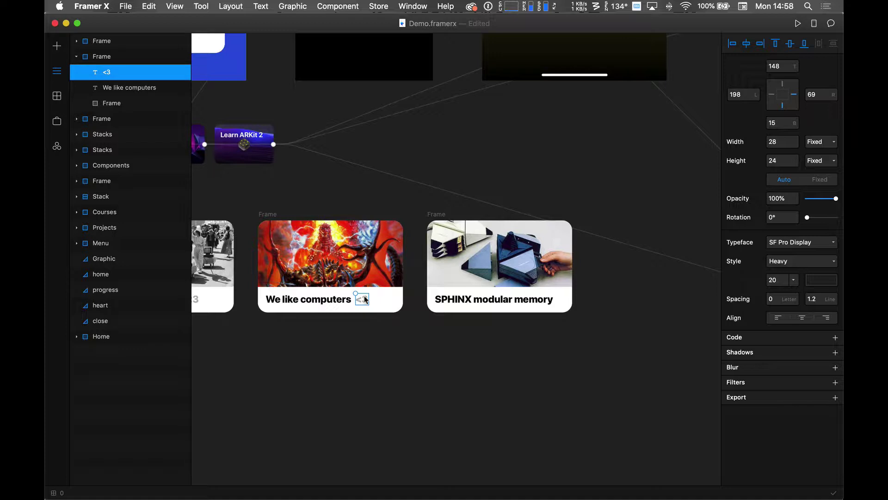
{"action": "left_click_drag", "start_coordinate": [365, 300], "coordinate": [565, 301]}
{"action": "key", "text": "Delete"}
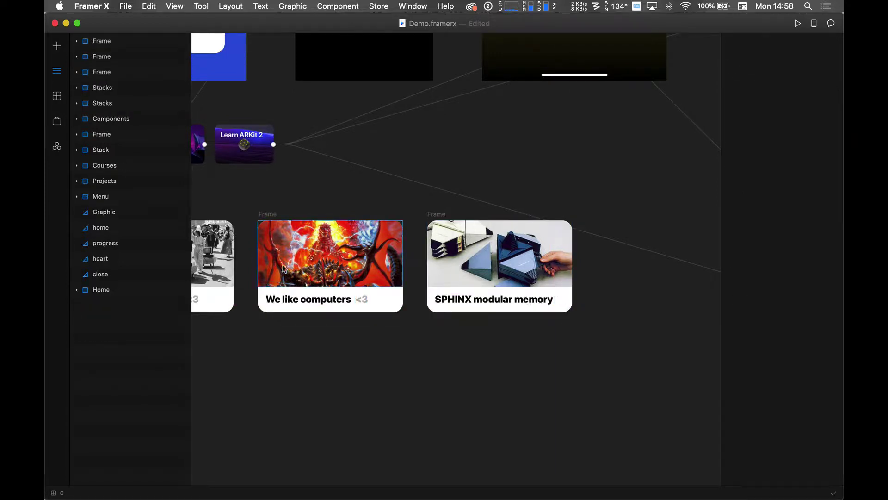
Change the middle card's title to "End in blood"
{"action": "left_click", "coordinate": [328, 299]}
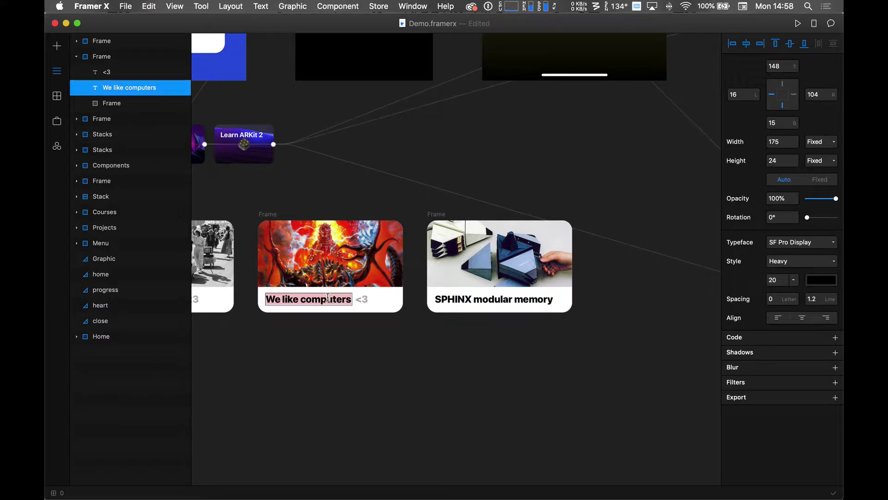
{"action": "type", "text": "Tex"}
{"action": "key", "text": "BackSpace"}
{"action": "key", "text": "BackSpace"}
{"action": "key", "text": "BackSpace"}
{"action": "type", "text": "En"}
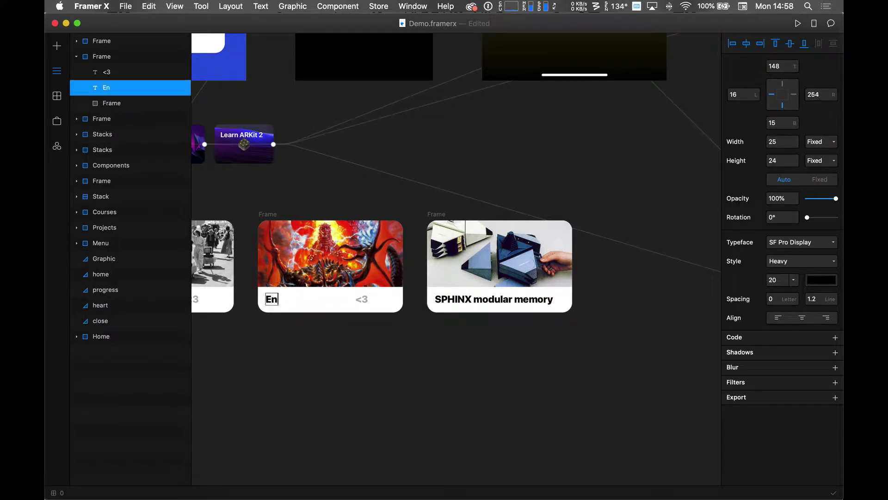
{"action": "type", "text": "d in blood"}
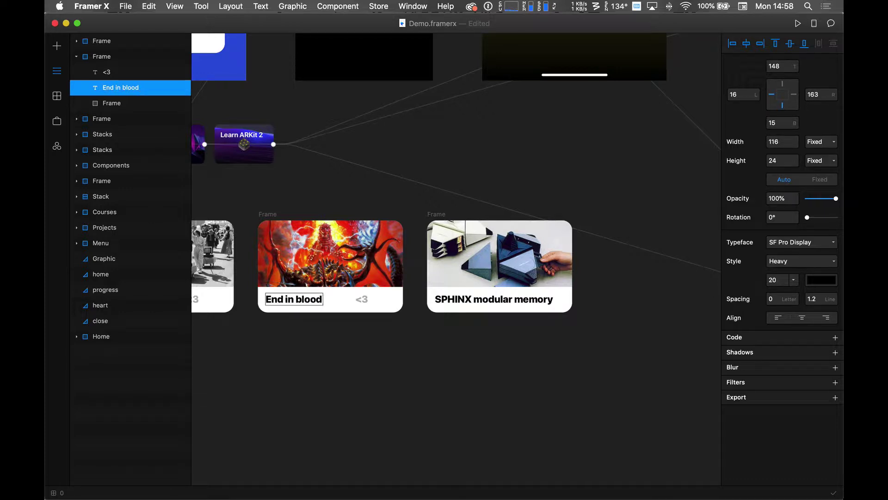
{"action": "key", "text": "Escape"}
Replace the middle card's "<3" text with ":'(" and move it closer to the "End in blood" title
{"action": "double_click", "coordinate": [363, 299]}
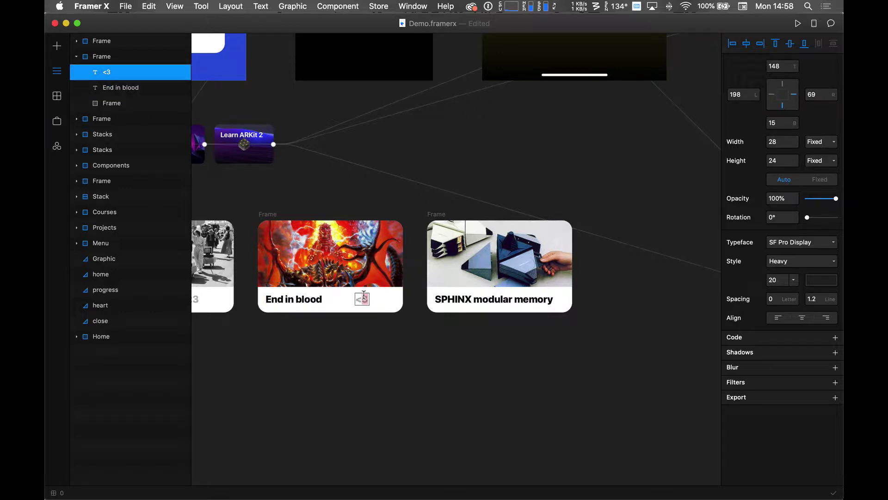
{"action": "key", "text": "BackSpace"}
{"action": "type", "text": ":'("}
{"action": "left_click_drag", "start_coordinate": [361, 299], "coordinate": [336, 303]}
{"action": "left_click", "coordinate": [380, 351]}
{"action": "left_click", "coordinate": [337, 300]}
{"action": "key", "text": "Escape"}
Delete the "(" from the middle card's emoticon and try to insert the 🤘 emoji in its place
{"action": "left_click_drag", "start_coordinate": [272, 383], "coordinate": [398, 365]}
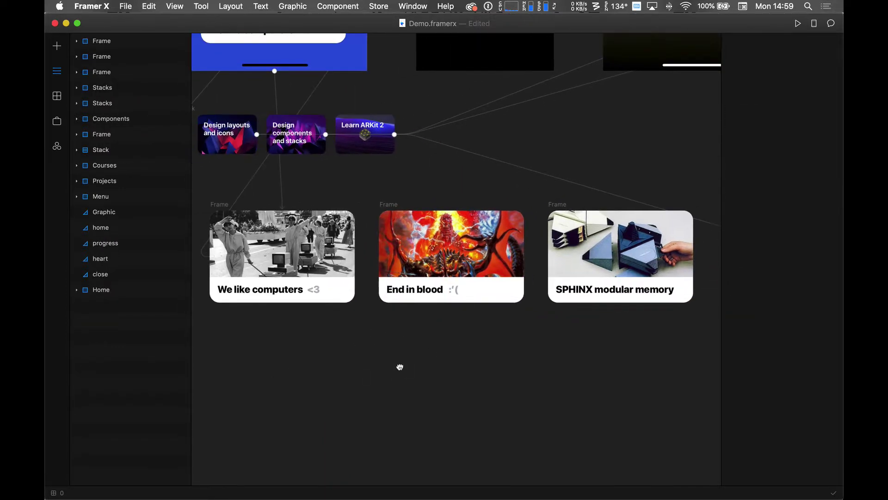
{"action": "left_click", "coordinate": [453, 292]}
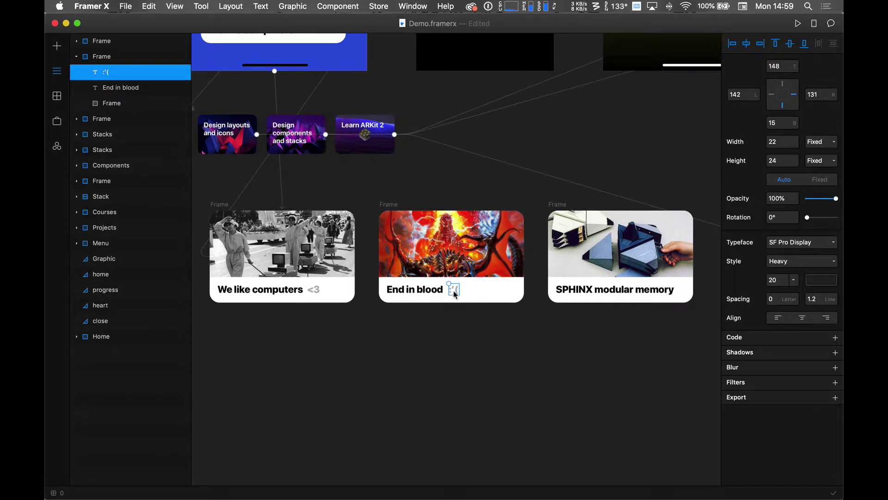
{"action": "double_click", "coordinate": [454, 292]}
{"action": "key", "text": "BackSpace"}
{"action": "key", "text": "ctrl+super+space"}
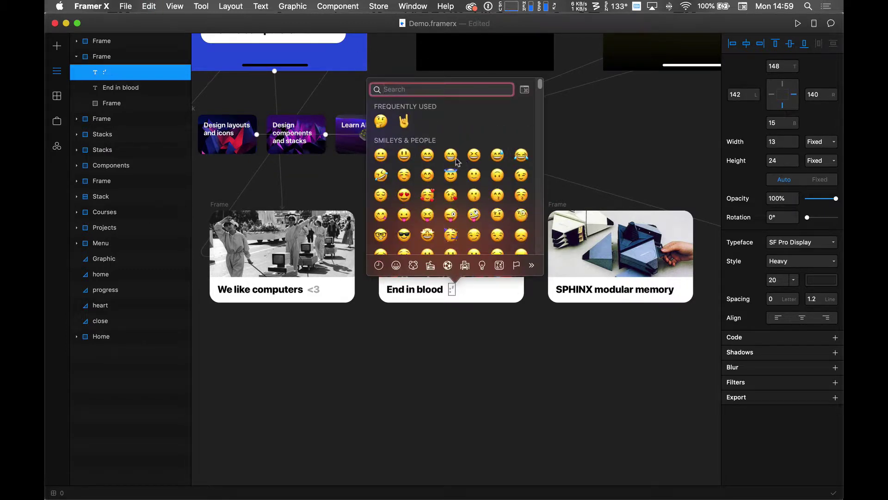
{"action": "left_click", "coordinate": [403, 121]}
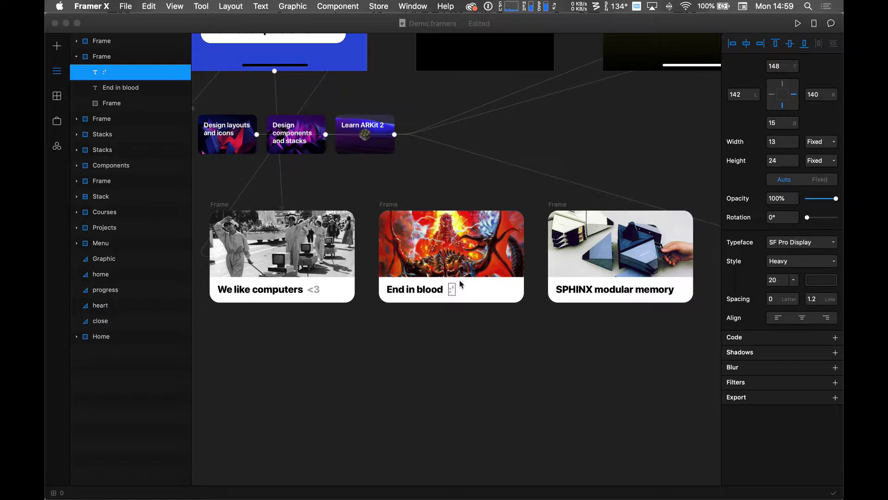
Clear the remaining emoticon characters beside "End in blood" and insert the 🤘 emoji in the default skin tone
{"action": "left_click", "coordinate": [451, 293]}
{"action": "key", "text": "BackSpace"}
{"action": "key", "text": "BackSpace"}
{"action": "key", "text": "ctrl+super+space"}
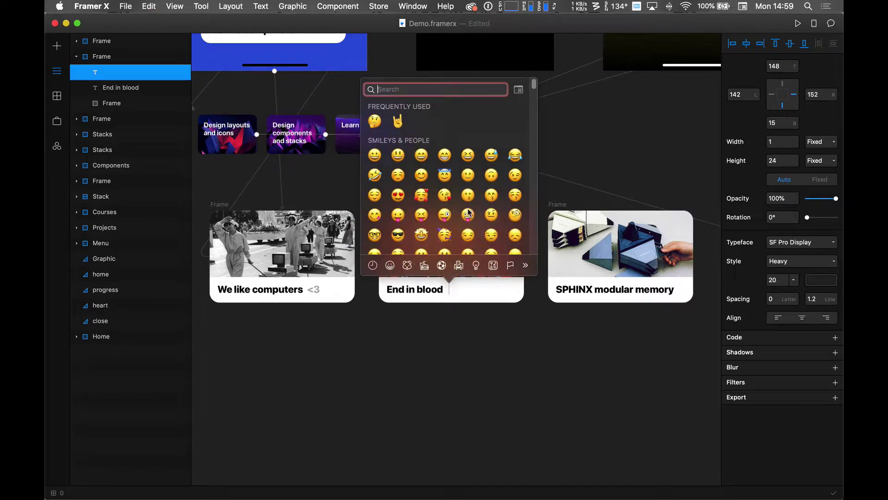
{"action": "left_click", "coordinate": [398, 122]}
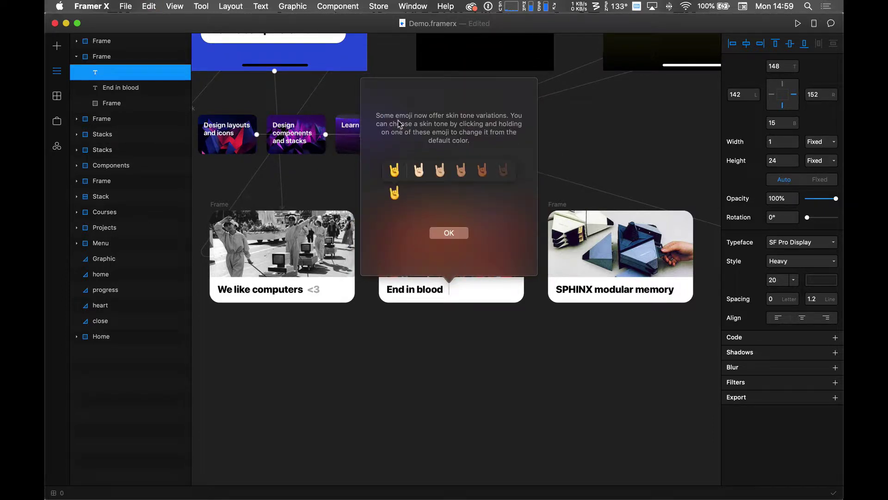
{"action": "left_click", "coordinate": [446, 231]}
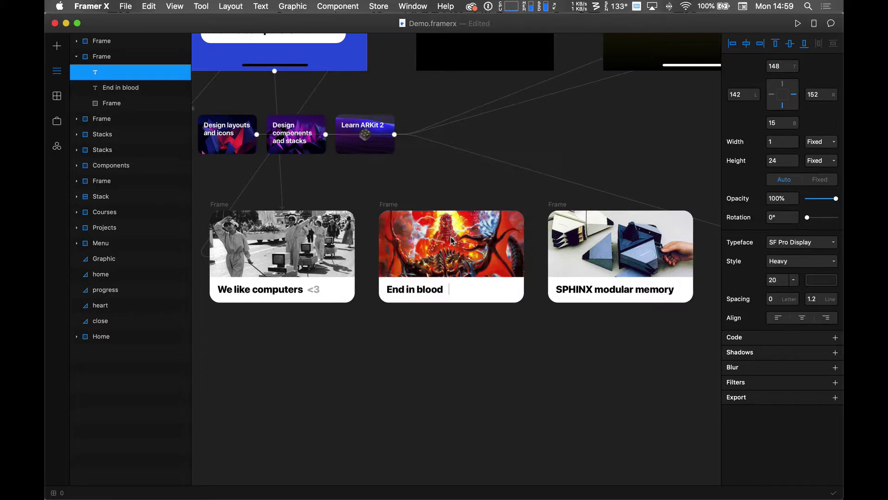
{"action": "left_click", "coordinate": [453, 327]}
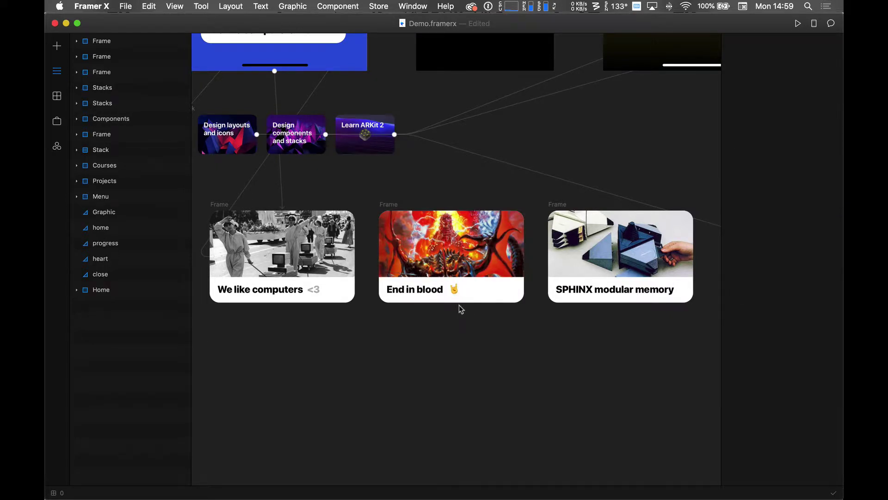
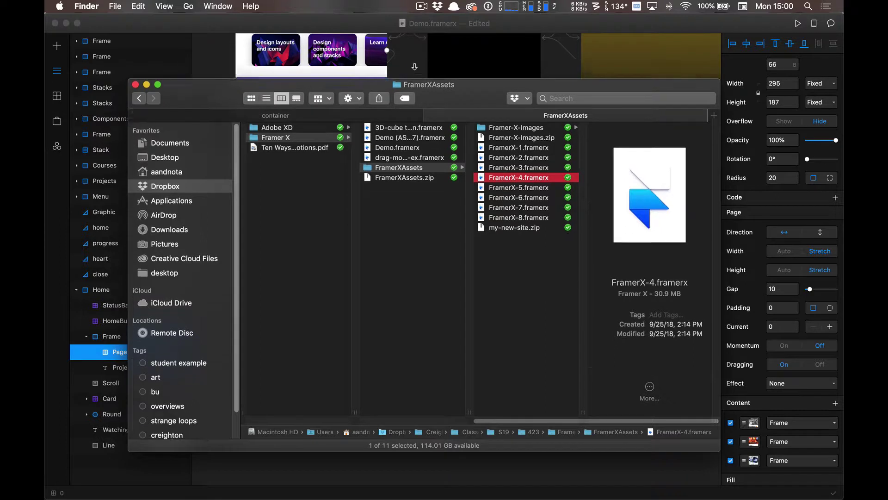
Switch from Finder back to the Demo.framerx project in Framer X
{"action": "left_click", "coordinate": [175, 5]}
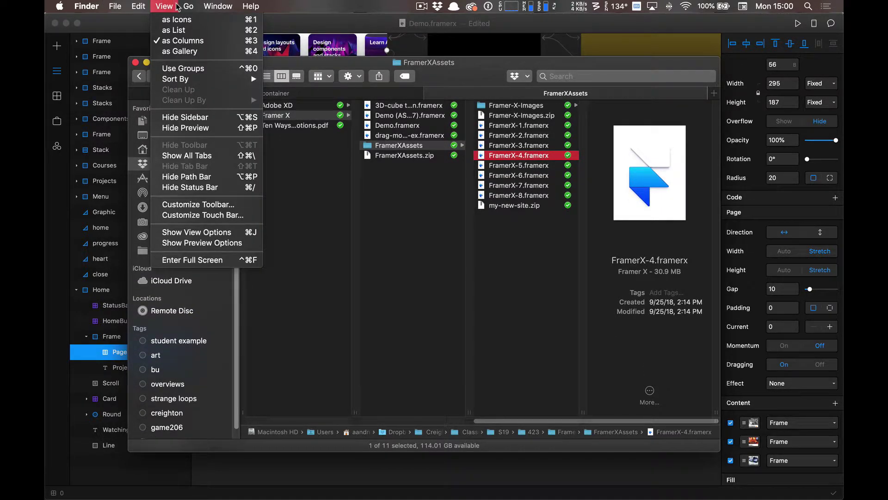
{"action": "key", "text": "super+Tab"}
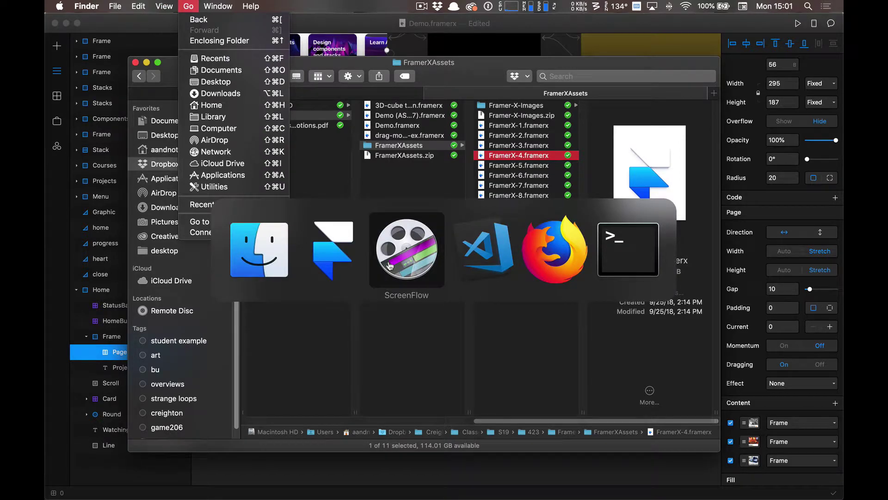
{"action": "left_click", "coordinate": [345, 268]}
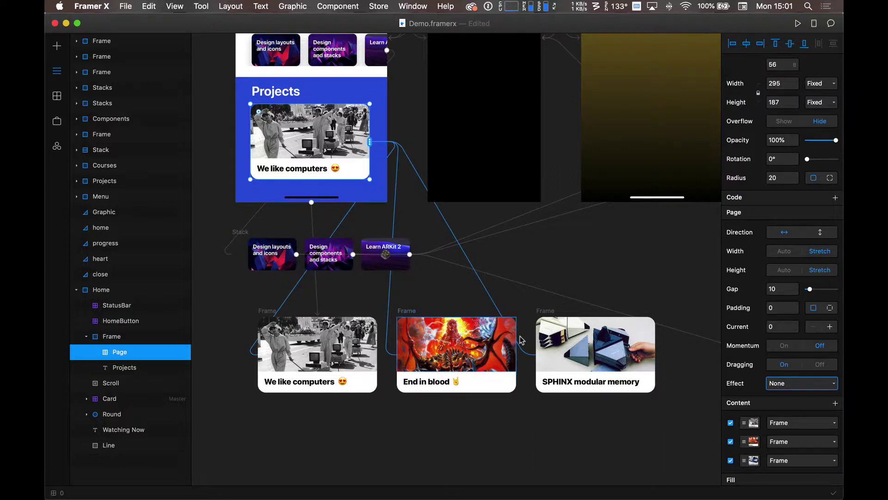
Rename the first project card's frame below the Home screen "We Like Computers"
{"action": "scroll", "coordinate": [250, 206], "scroll_direction": "up", "scroll_amount": 3}
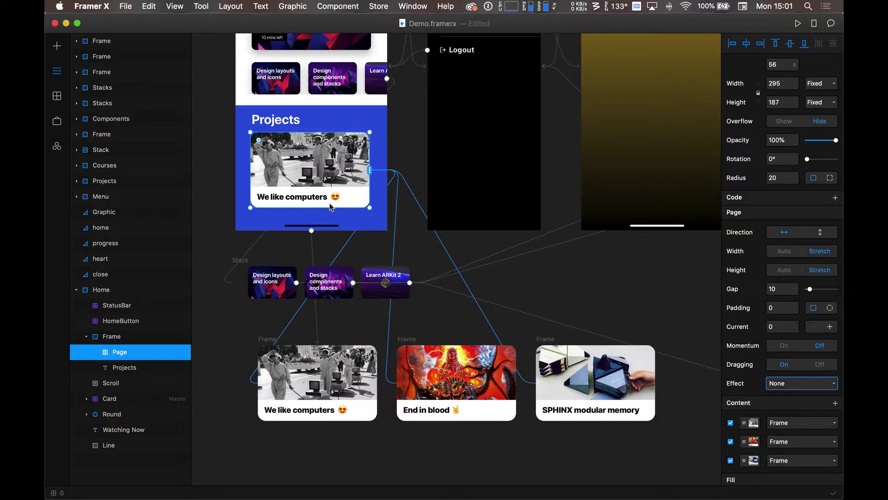
{"action": "scroll", "coordinate": [406, 286], "scroll_direction": "down", "scroll_amount": 5}
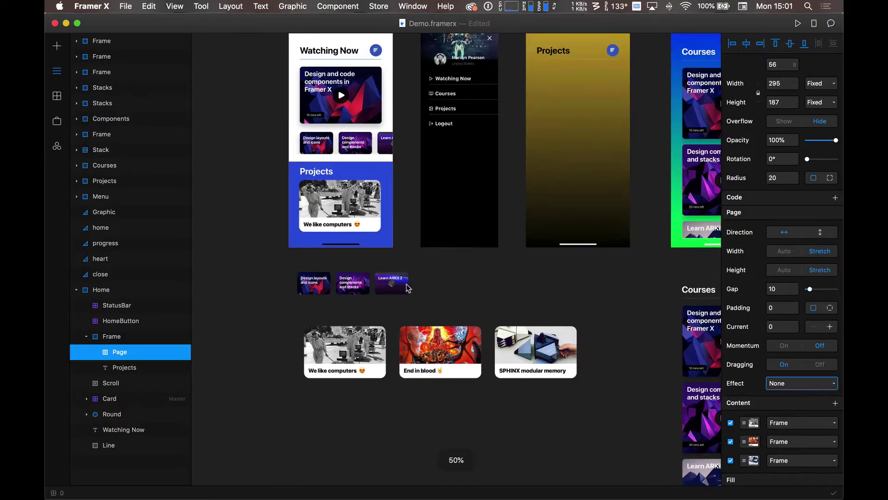
{"action": "scroll", "coordinate": [407, 288], "scroll_direction": "down", "scroll_amount": 1}
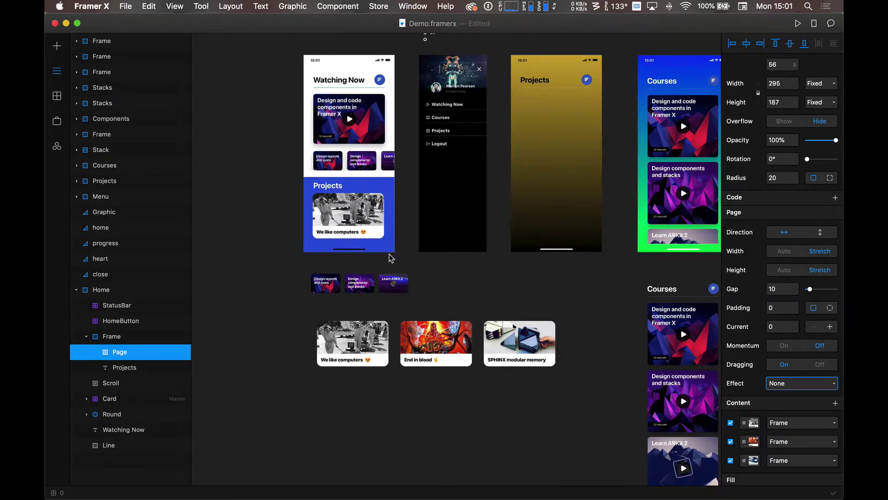
{"action": "scroll", "coordinate": [377, 250], "scroll_direction": "down", "scroll_amount": 1}
{"action": "key", "text": "space"}
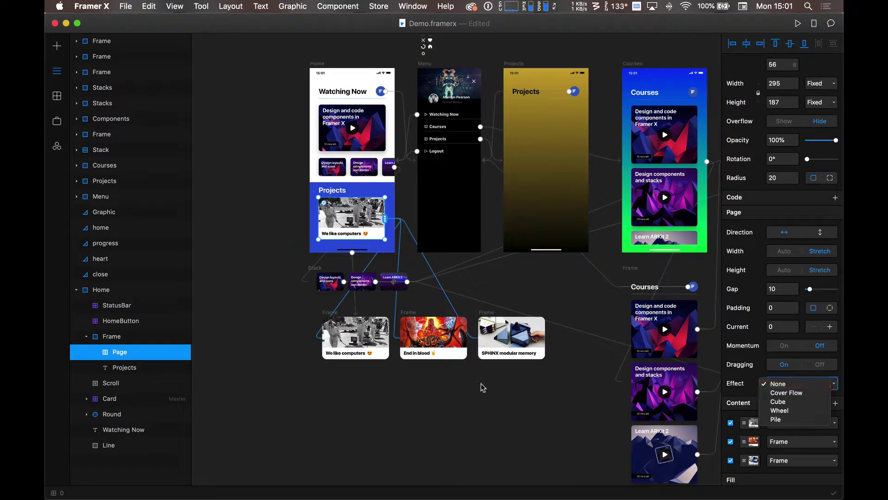
{"action": "left_click", "coordinate": [363, 338]}
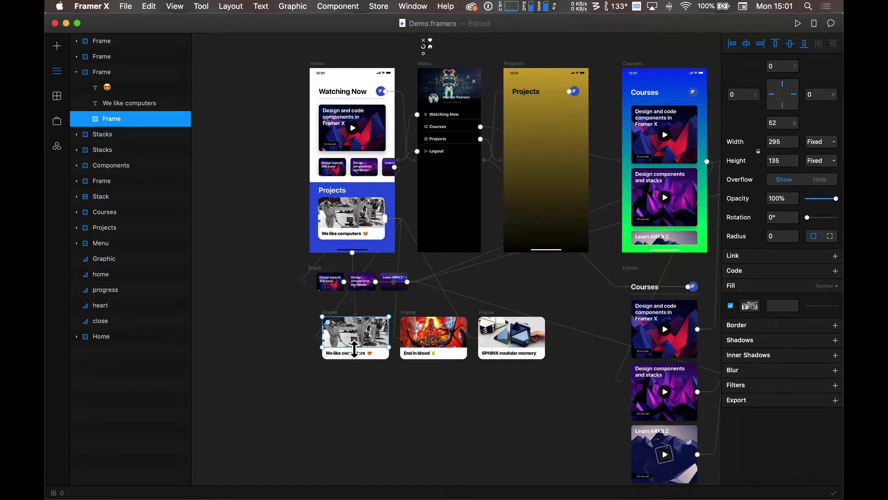
{"action": "left_click", "coordinate": [328, 312]}
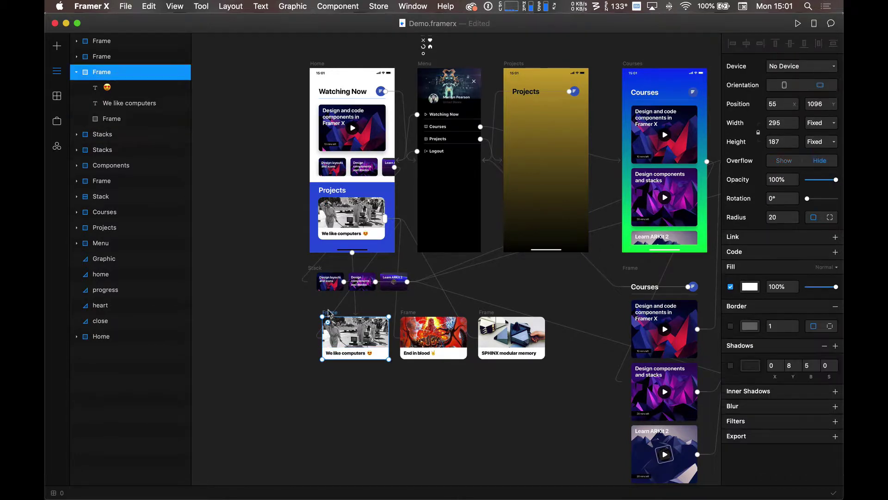
{"action": "double_click", "coordinate": [100, 71]}
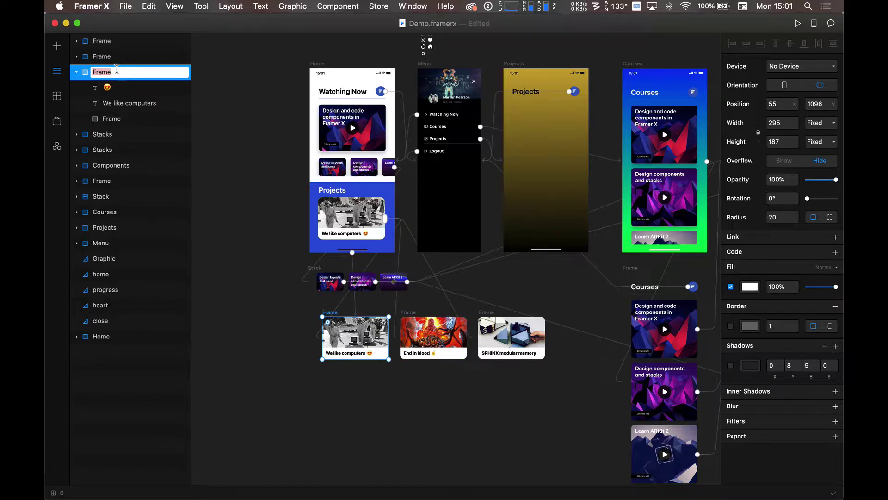
{"action": "type", "text": "We Like Computers"}
{"action": "key", "text": "Return"}
Rename the "End in blood" card's frame "Godzilla" and the "SPHINX modular memory" card's frame "SPHINX"
{"action": "double_click", "coordinate": [103, 57]}
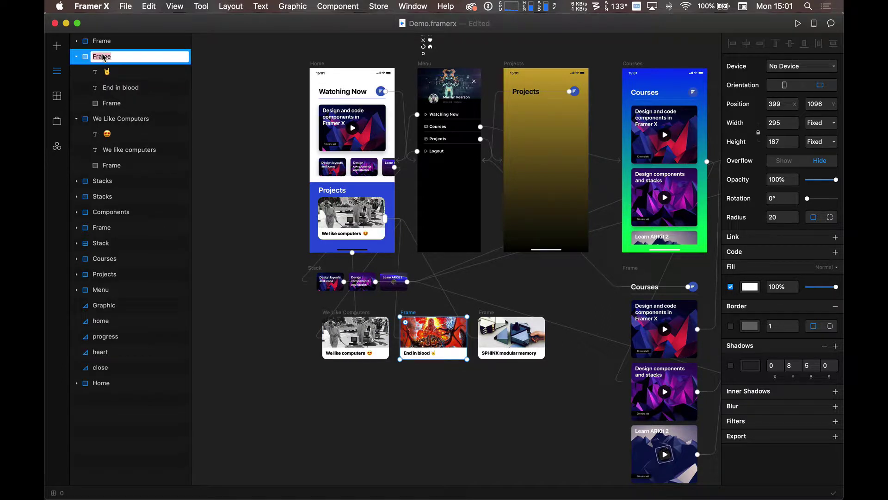
{"action": "type", "text": "Godzilla"}
{"action": "key", "text": "Return"}
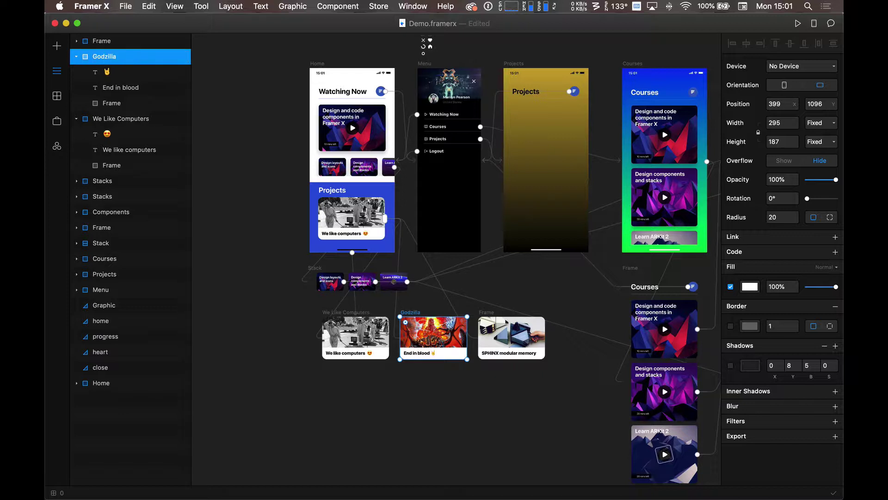
{"action": "double_click", "coordinate": [99, 43]}
{"action": "type", "text": "Sp"}
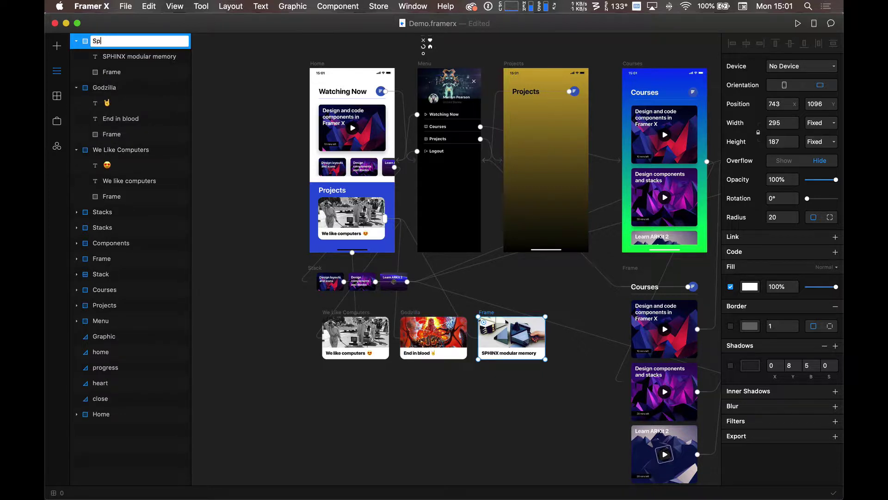
{"action": "type", "text": "HINX"}
{"action": "key", "text": "Return"}
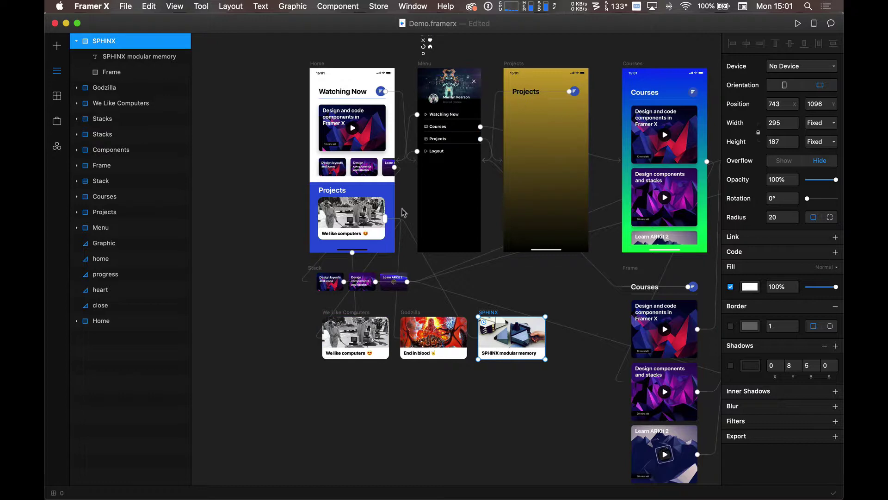
Preview the Home screen, try swiping and tapping the project card, and close the preview
{"action": "left_click", "coordinate": [318, 64]}
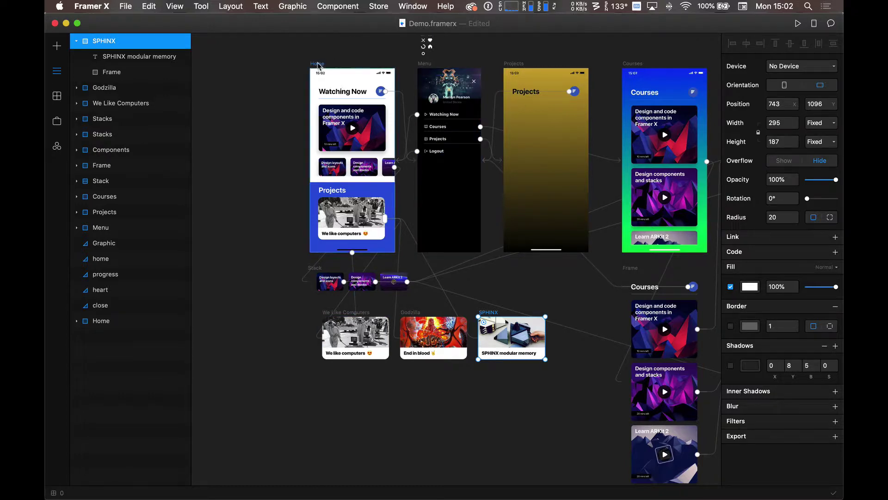
{"action": "left_click", "coordinate": [797, 23]}
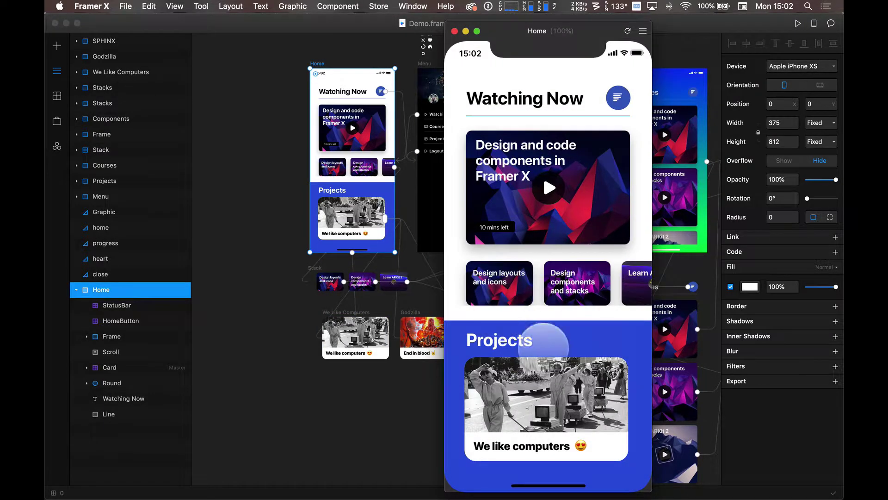
{"action": "left_click_drag", "start_coordinate": [560, 435], "coordinate": [472, 435]}
{"action": "left_click", "coordinate": [571, 426]}
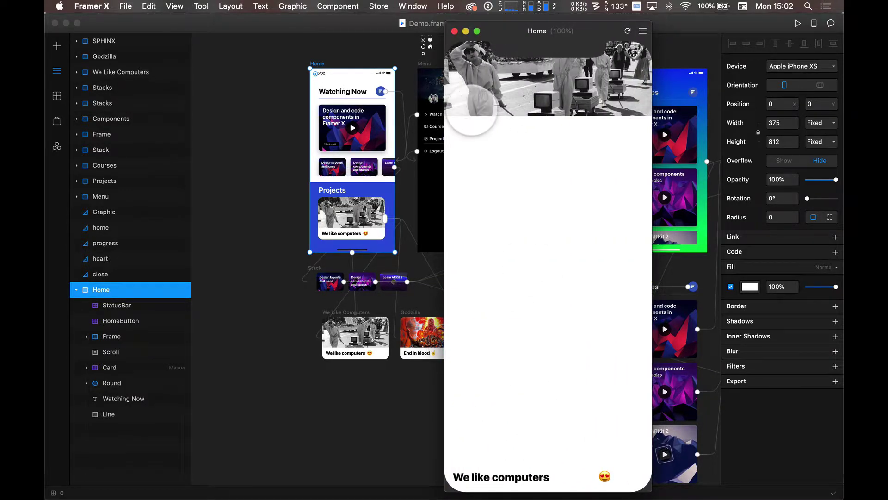
{"action": "left_click", "coordinate": [454, 31]}
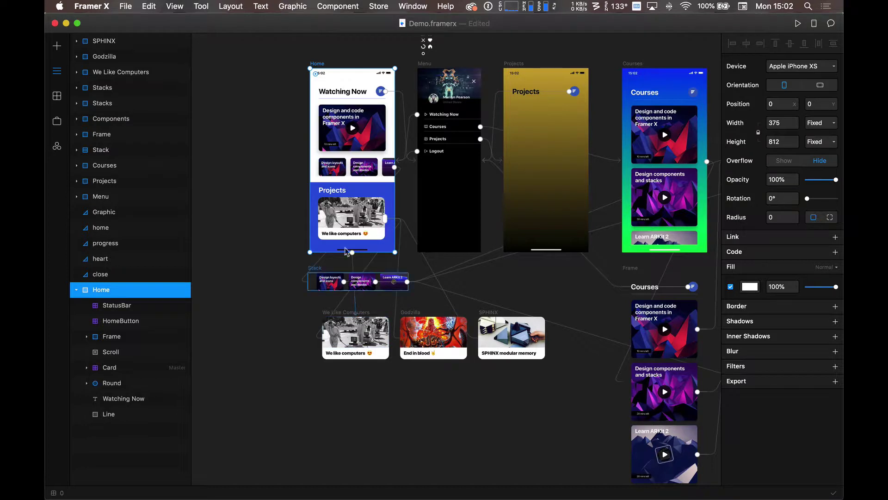
{"action": "left_click", "coordinate": [365, 225]}
{"action": "left_click", "coordinate": [354, 226]}
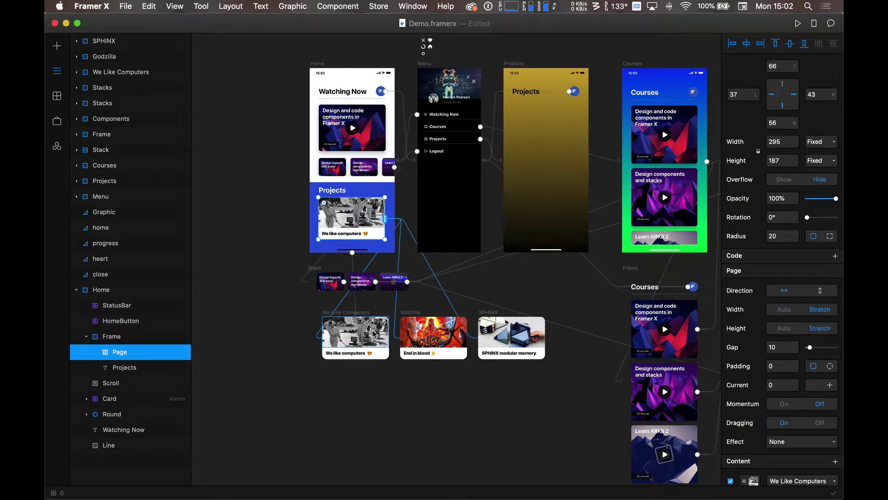
{"action": "scroll", "coordinate": [815, 328], "scroll_direction": "down", "scroll_amount": 5}
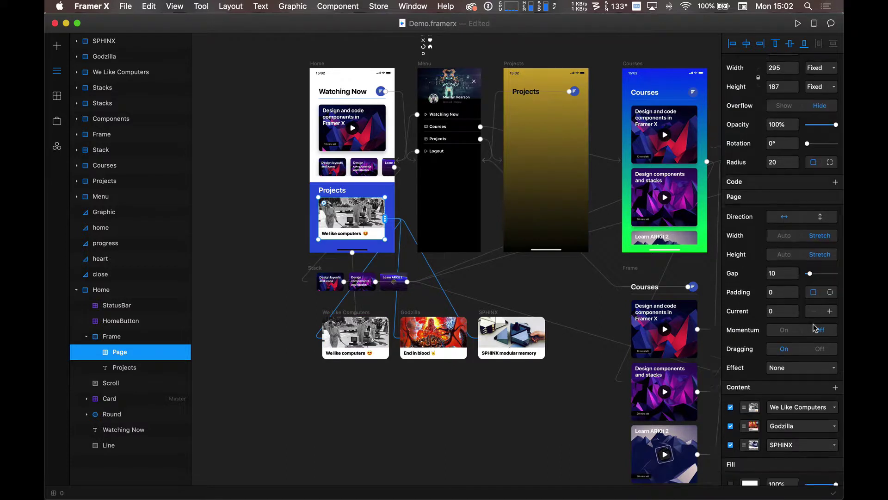
{"action": "scroll", "coordinate": [815, 328], "scroll_direction": "down", "scroll_amount": 1}
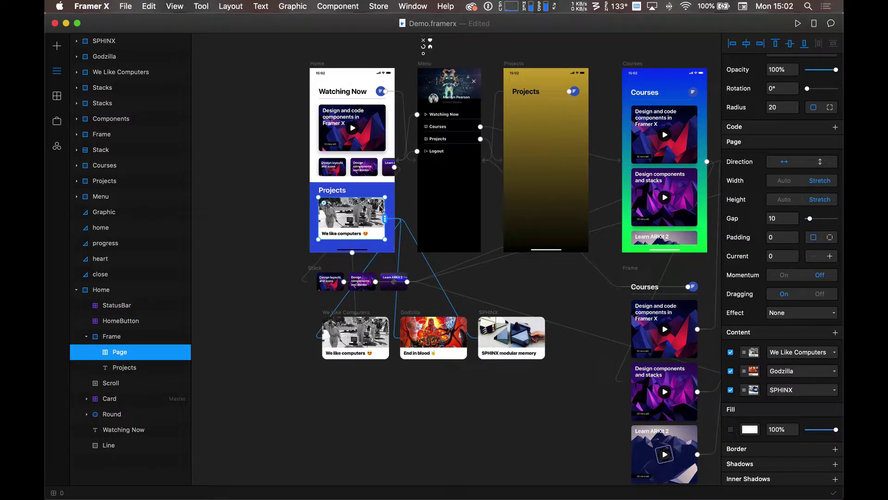
{"action": "key", "text": "BackSpace"}
{"action": "left_click", "coordinate": [337, 235]}
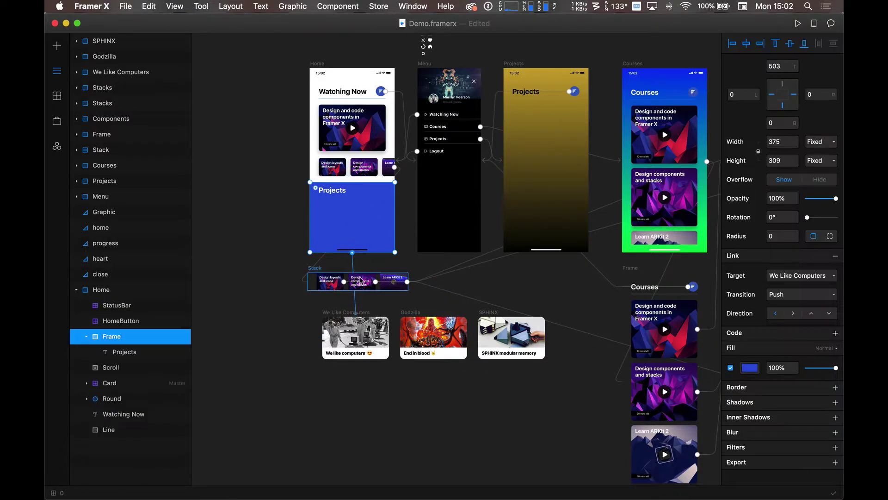
{"action": "left_click", "coordinate": [352, 257]}
{"action": "key", "text": "BackSpace"}
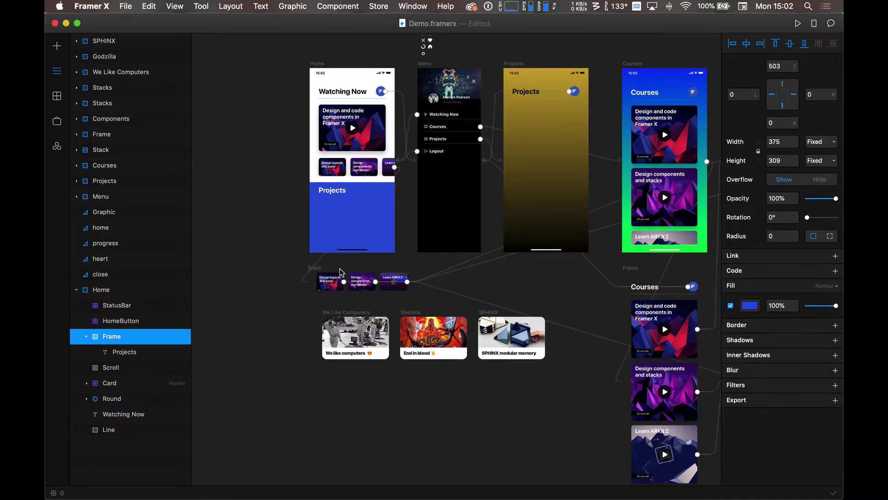
{"action": "key", "text": "super+z"}
{"action": "key", "text": "super+z"}
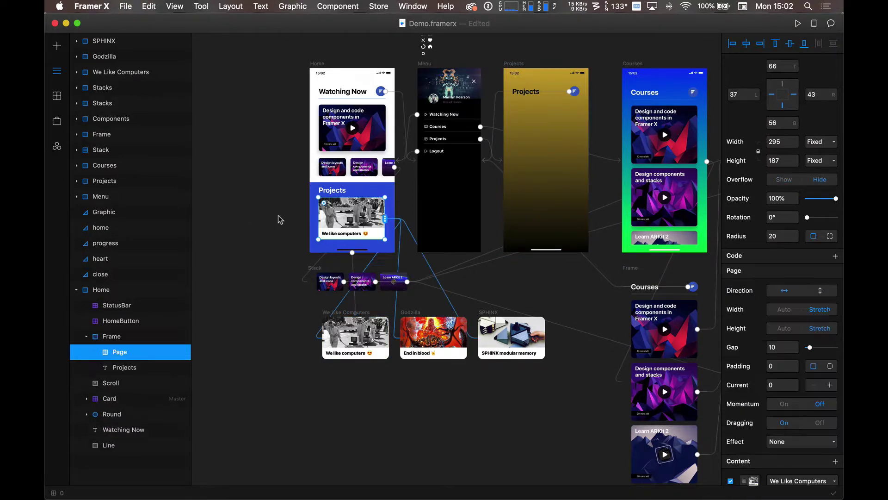
Remove the link from the blue Projects frame to the We Like Computers card, keeping the Page component
{"action": "key", "text": "super+z"}
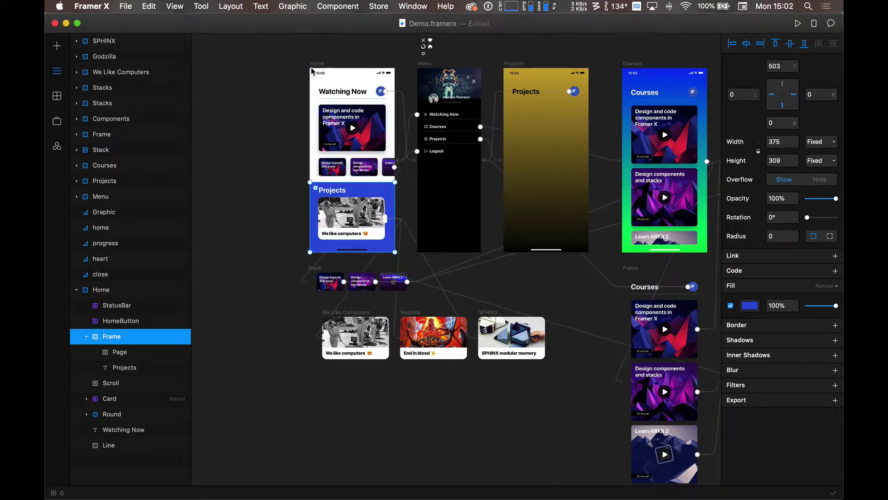
{"action": "key", "text": "Escape"}
Reopen the Home preview, reload it and test swiping through the project cards
{"action": "left_click", "coordinate": [798, 25]}
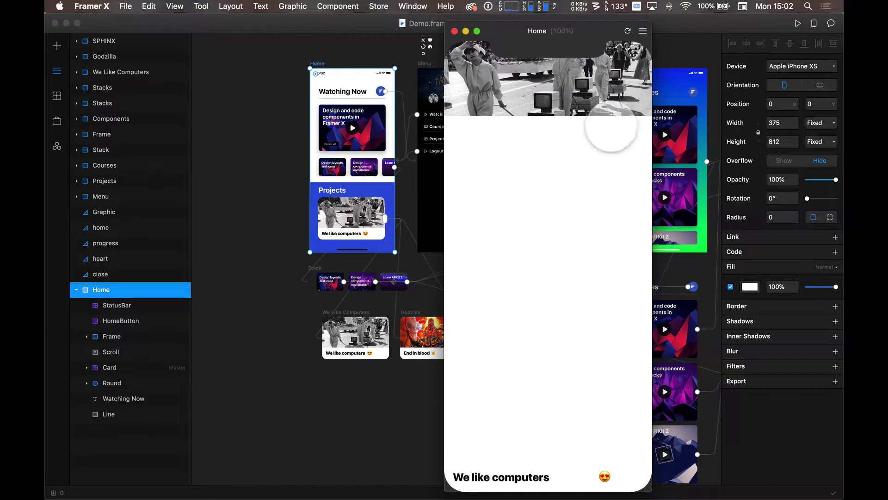
{"action": "key", "text": "super+w"}
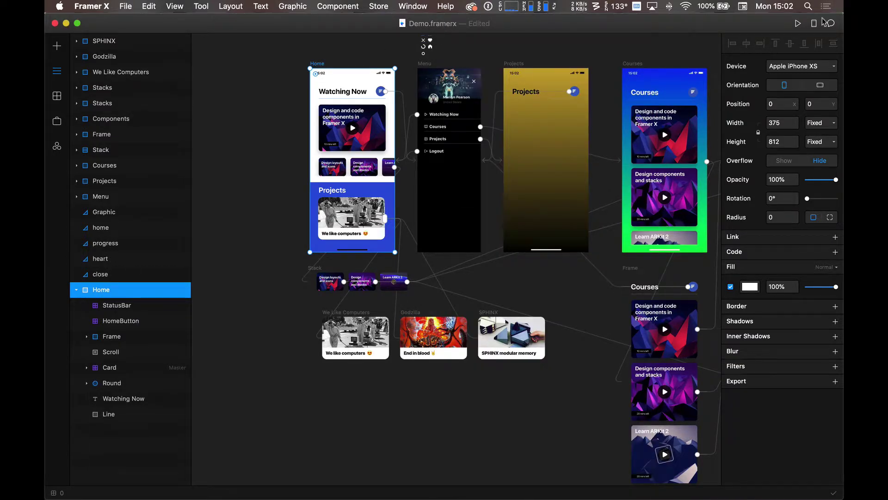
{"action": "left_click", "coordinate": [797, 25]}
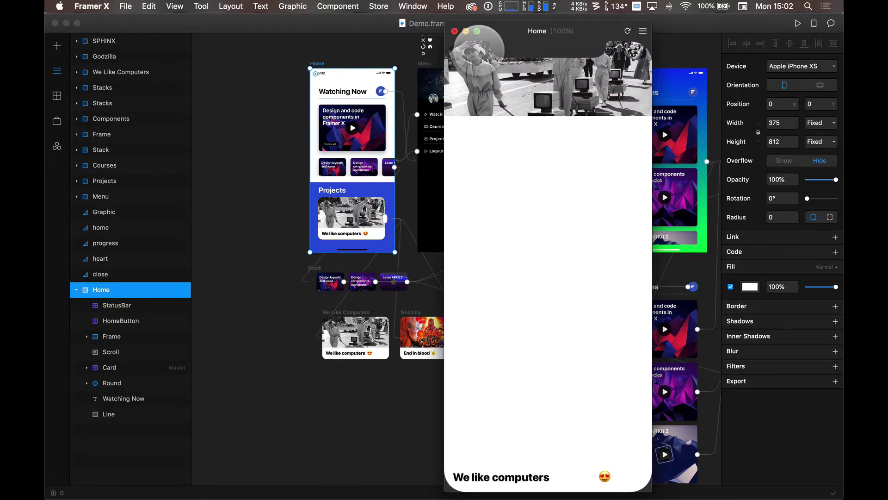
{"action": "left_click", "coordinate": [627, 31]}
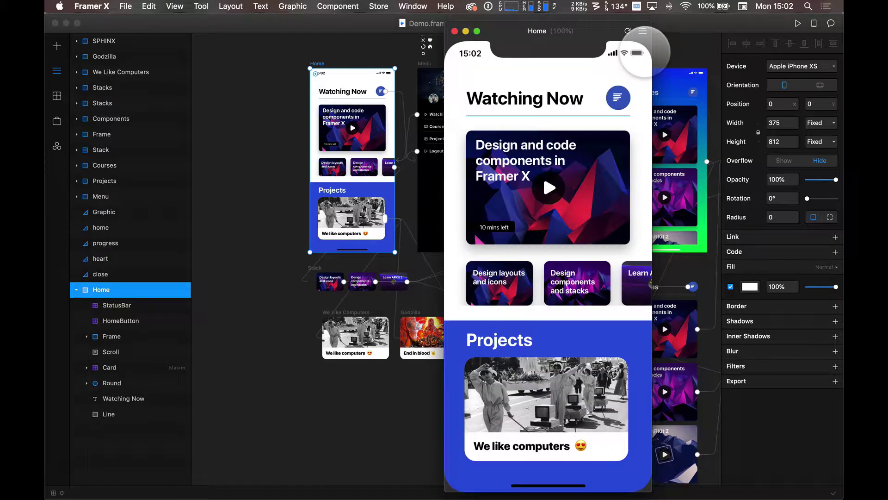
{"action": "left_click_drag", "start_coordinate": [587, 407], "coordinate": [522, 407]}
{"action": "left_click_drag", "start_coordinate": [583, 426], "coordinate": [643, 403]}
{"action": "left_click_drag", "start_coordinate": [513, 416], "coordinate": [508, 393]}
{"action": "left_click_drag", "start_coordinate": [507, 30], "coordinate": [445, 31]}
{"action": "left_click", "coordinate": [325, 387]}
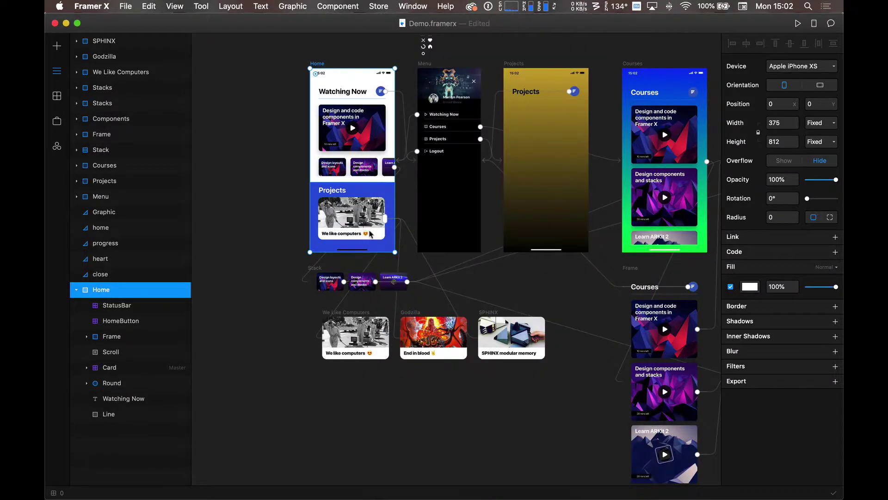
Set the effect of the Page component in the Home screen's Projects section to Cube
{"action": "left_click", "coordinate": [371, 229]}
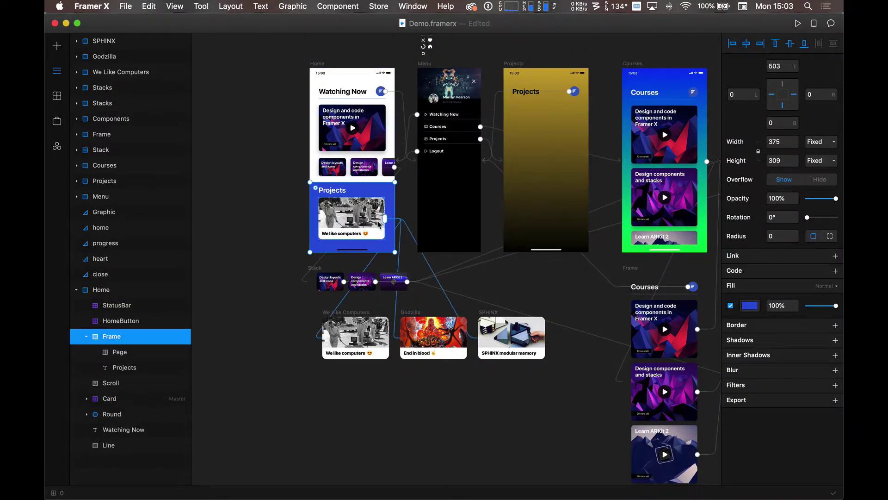
{"action": "left_click", "coordinate": [378, 224]}
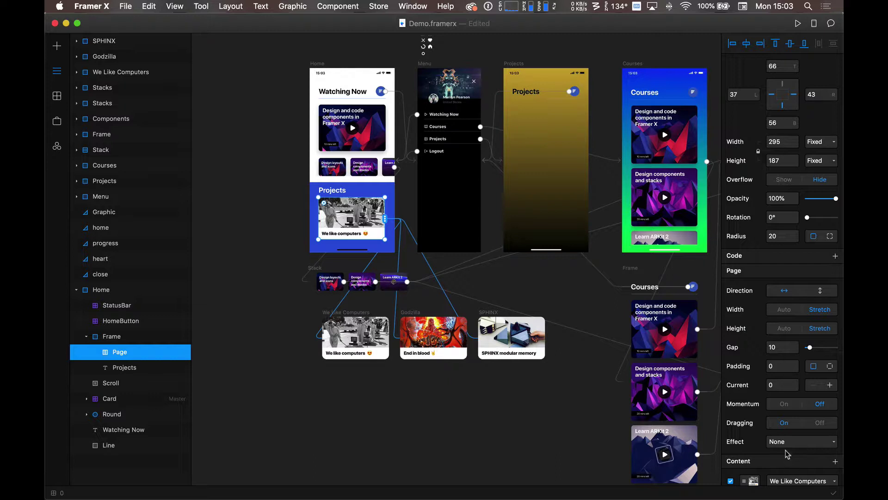
{"action": "scroll", "coordinate": [792, 461], "scroll_direction": "down", "scroll_amount": 2}
{"action": "left_click", "coordinate": [796, 419]}
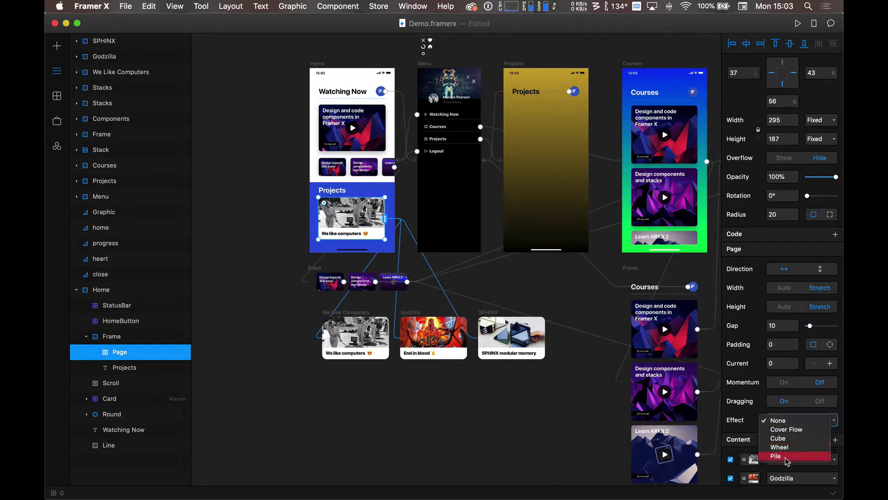
{"action": "left_click", "coordinate": [789, 438]}
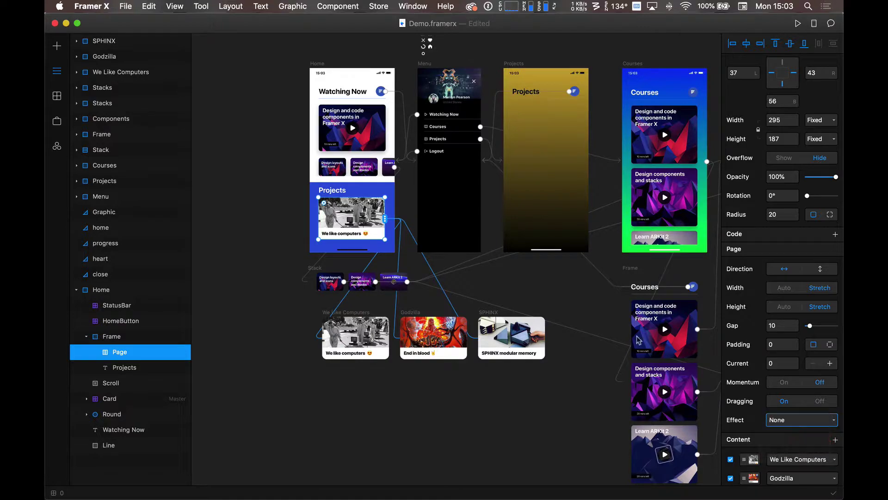
Bring back the Home preview, reload it and swipe the project cards back and forth to test the Cube effect
{"action": "key", "text": "ctrl+Up"}
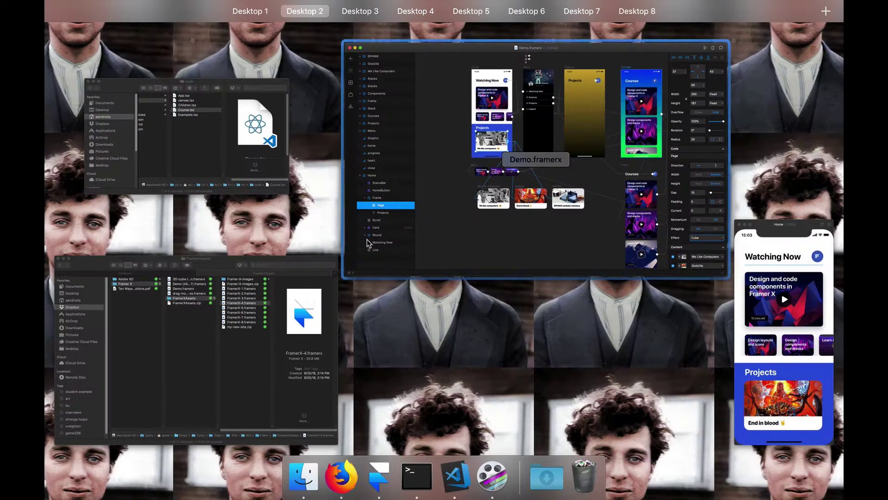
{"action": "left_click", "coordinate": [790, 283]}
{"action": "left_click", "coordinate": [565, 34]}
{"action": "left_click_drag", "start_coordinate": [531, 407], "coordinate": [439, 407]}
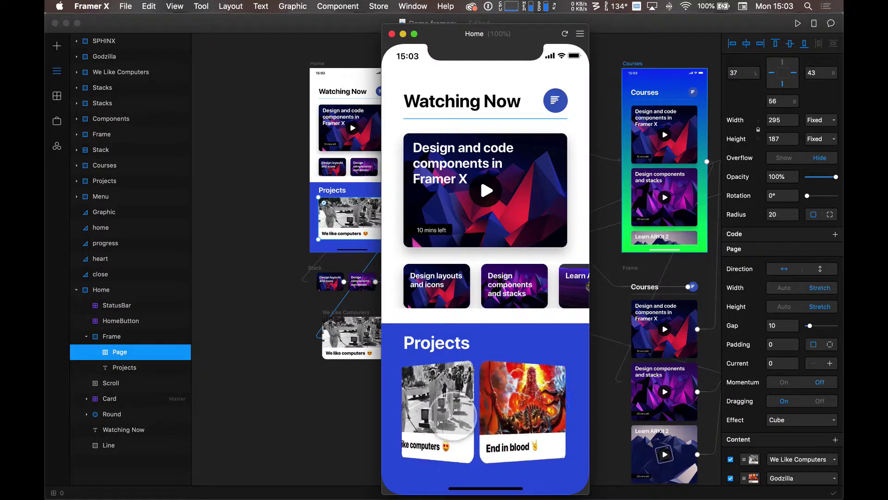
{"action": "mouse_move", "coordinate": [532, 412]}
{"action": "left_mouse_down"}
{"action": "mouse_move", "coordinate": [440, 417]}
{"action": "mouse_move", "coordinate": [481, 433]}
{"action": "mouse_move", "coordinate": [531, 416]}
{"action": "left_mouse_up"}
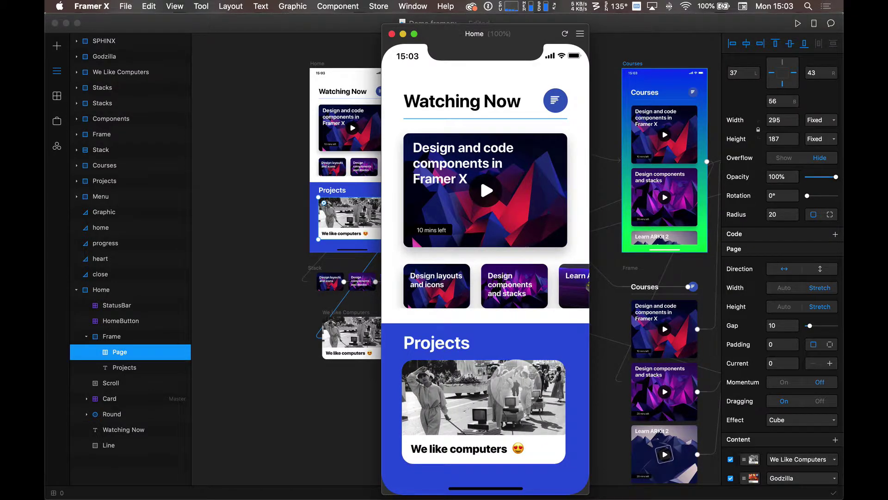
{"action": "left_click_drag", "start_coordinate": [518, 413], "coordinate": [582, 439]}
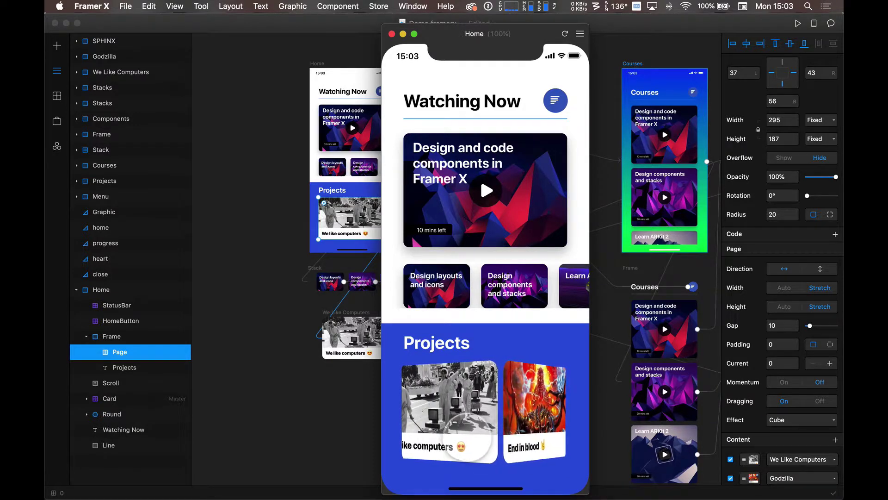
Swipe slowly between the We like computers and End in blood cards in the Home preview to inspect the Cube rotation
{"action": "left_click_drag", "start_coordinate": [557, 437], "coordinate": [589, 424]}
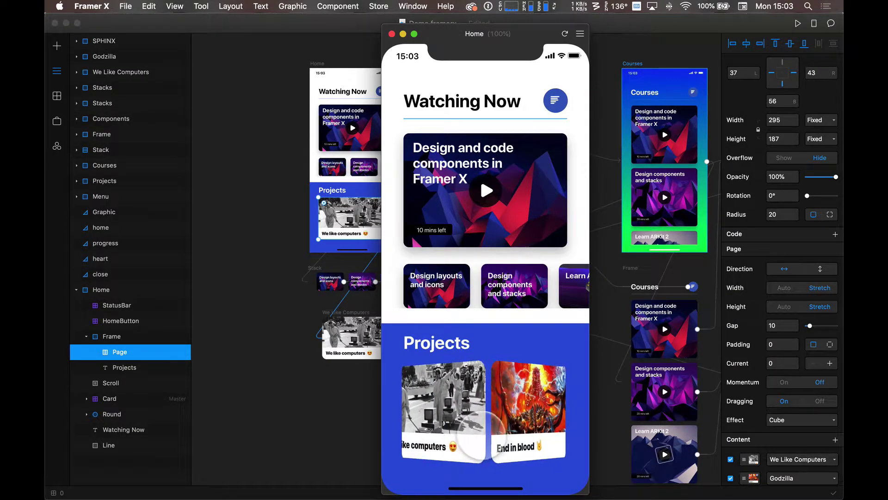
{"action": "left_click_drag", "start_coordinate": [476, 439], "coordinate": [491, 440]}
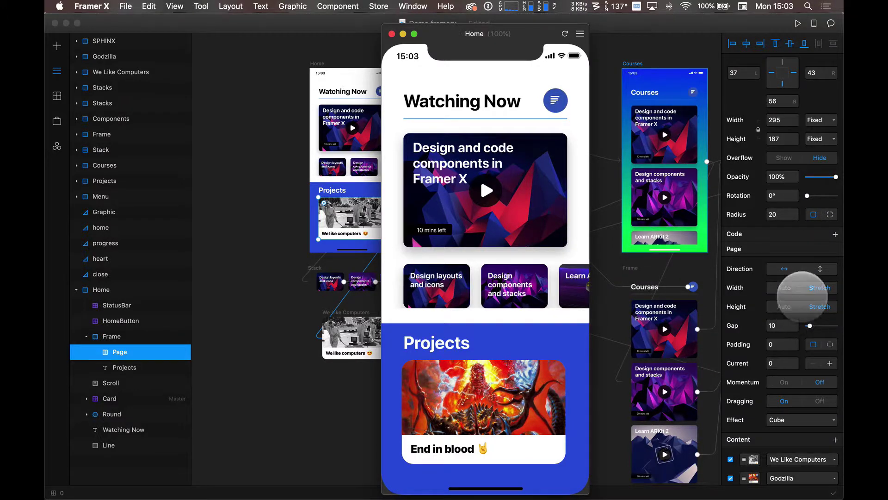
Set the Page component's content width and height to Auto and resize it to 375 × 222, spanning the Home screen's full width
{"action": "key", "text": "Escape"}
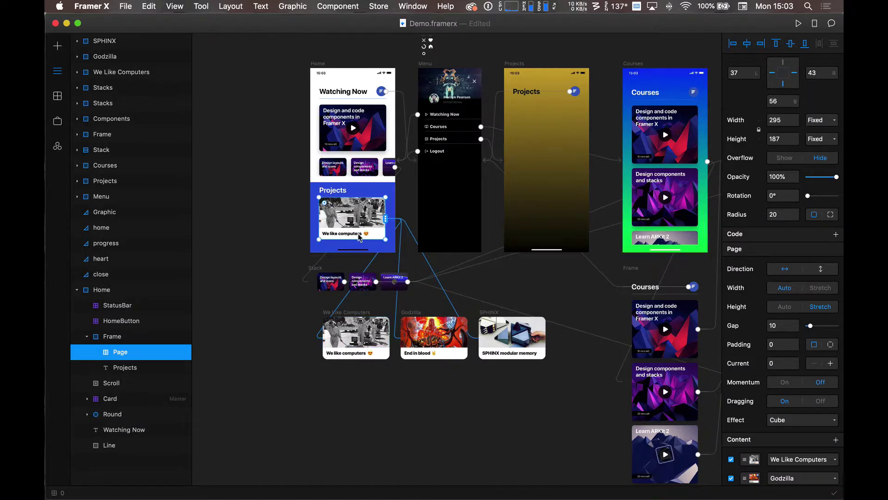
{"action": "left_click_drag", "start_coordinate": [392, 203], "coordinate": [398, 201]}
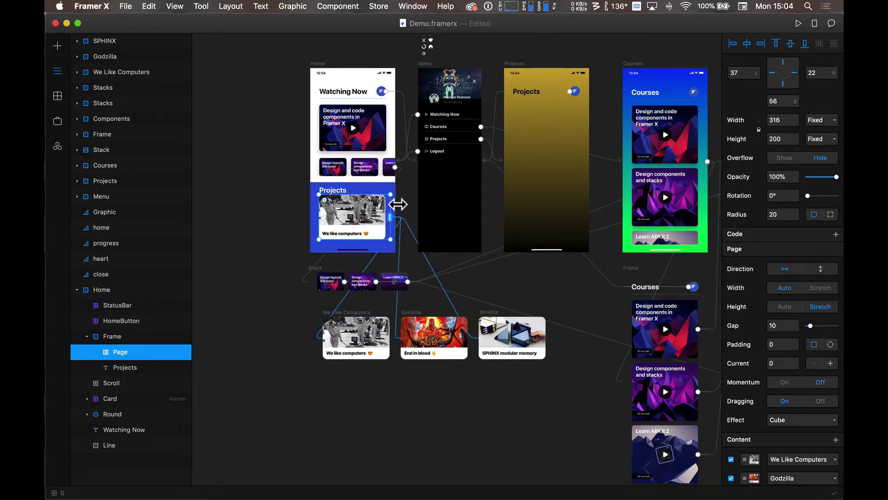
{"action": "right_click", "coordinate": [392, 194]}
{"action": "key", "text": "Escape"}
{"action": "left_click_drag", "start_coordinate": [397, 201], "coordinate": [390, 241]}
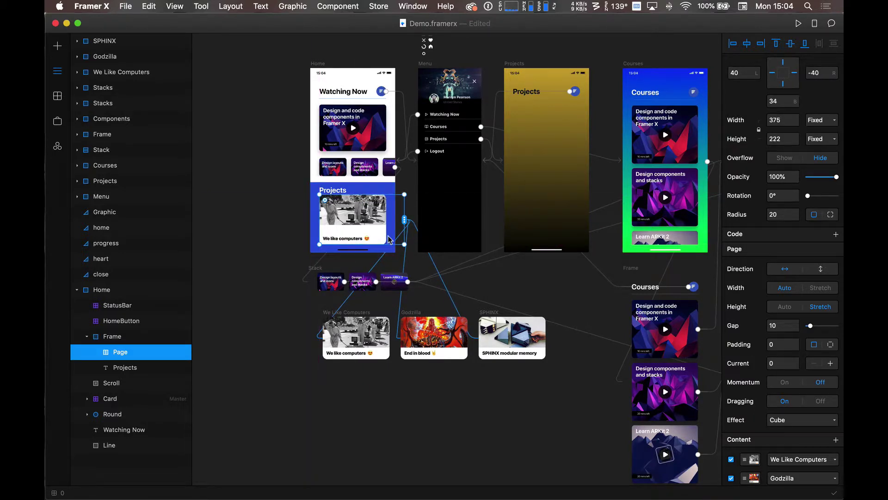
{"action": "left_click", "coordinate": [787, 308]}
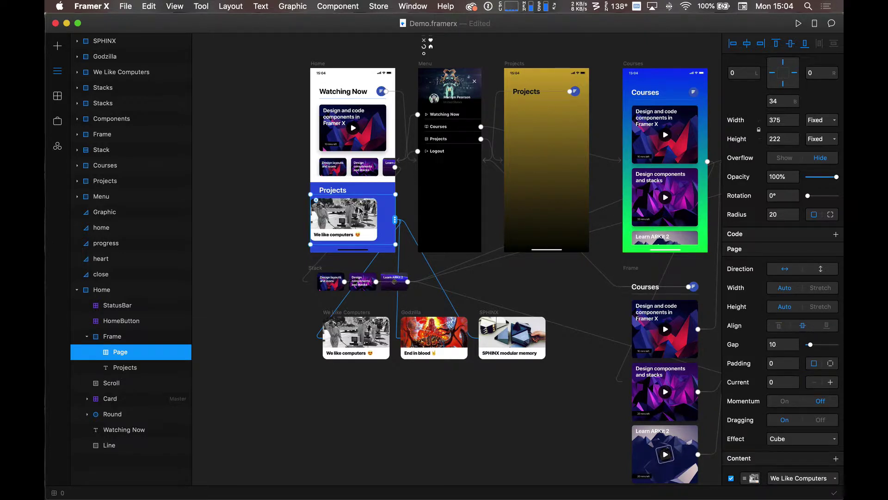
{"action": "left_click_drag", "start_coordinate": [355, 218], "coordinate": [356, 217]}
Try insetting the Page component by raising its left offset to 39 in the Projects section
{"action": "left_click", "coordinate": [759, 71]}
{"action": "left_click", "coordinate": [759, 71]}
{"action": "left_click", "coordinate": [758, 72]}
{"action": "left_click", "coordinate": [758, 72]}
{"action": "left_click", "coordinate": [758, 73]}
{"action": "left_click", "coordinate": [757, 71]}
{"action": "left_click", "coordinate": [757, 71]}
{"action": "left_click", "coordinate": [757, 71]}
{"action": "left_click", "coordinate": [757, 70]}
{"action": "left_click", "coordinate": [757, 71]}
{"action": "left_click", "coordinate": [757, 71]}
{"action": "left_click", "coordinate": [757, 71]}
{"action": "left_click", "coordinate": [757, 71]}
{"action": "left_click", "coordinate": [758, 71]}
{"action": "left_click", "coordinate": [757, 71]}
{"action": "left_click", "coordinate": [757, 71]}
{"action": "left_click", "coordinate": [757, 70]}
{"action": "left_click", "coordinate": [757, 70]}
{"action": "left_click", "coordinate": [757, 71]}
{"action": "left_click", "coordinate": [757, 71]}
{"action": "left_click", "coordinate": [757, 70]}
{"action": "left_click", "coordinate": [757, 71]}
{"action": "left_click", "coordinate": [757, 70]}
{"action": "left_click", "coordinate": [758, 71]}
{"action": "left_click", "coordinate": [757, 71]}
{"action": "left_click", "coordinate": [757, 71]}
{"action": "left_click", "coordinate": [757, 70]}
{"action": "left_click", "coordinate": [757, 71]}
{"action": "left_click", "coordinate": [758, 71]}
{"action": "left_click", "coordinate": [757, 70]}
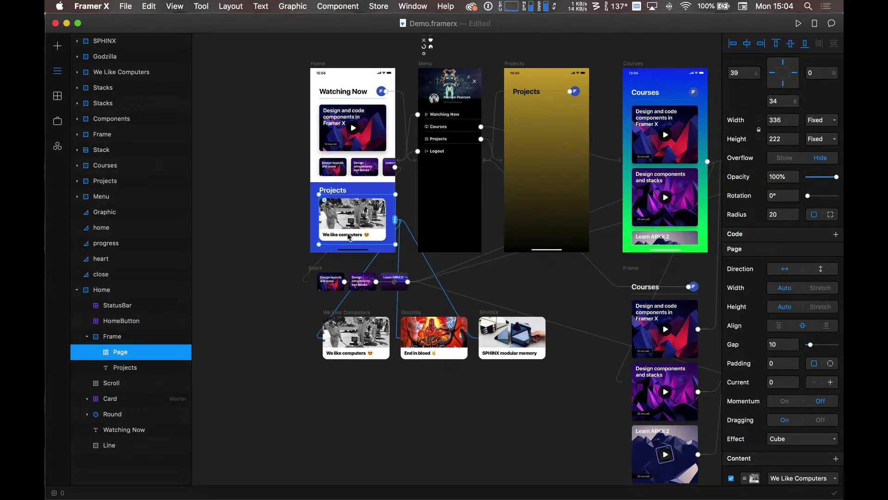
Set the Page component's left offset to 0 and its padding to 35
{"action": "left_click", "coordinate": [729, 75]}
{"action": "type", "text": "0"}
{"action": "key", "text": "Return"}
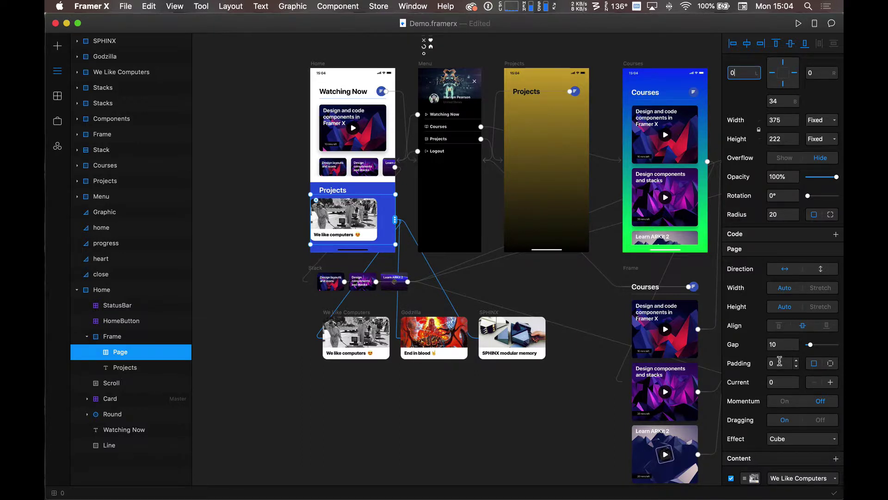
{"action": "left_click", "coordinate": [780, 362]}
{"action": "type", "text": "35"}
{"action": "key", "text": "Tab"}
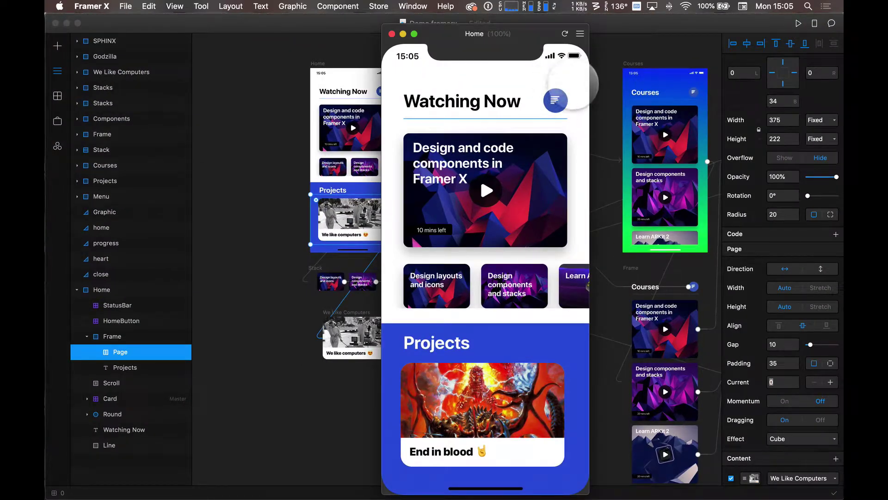
Swipe through the project cards in the Home preview to check the Cube effect with the new padding
{"action": "left_click_drag", "start_coordinate": [524, 437], "coordinate": [396, 439]}
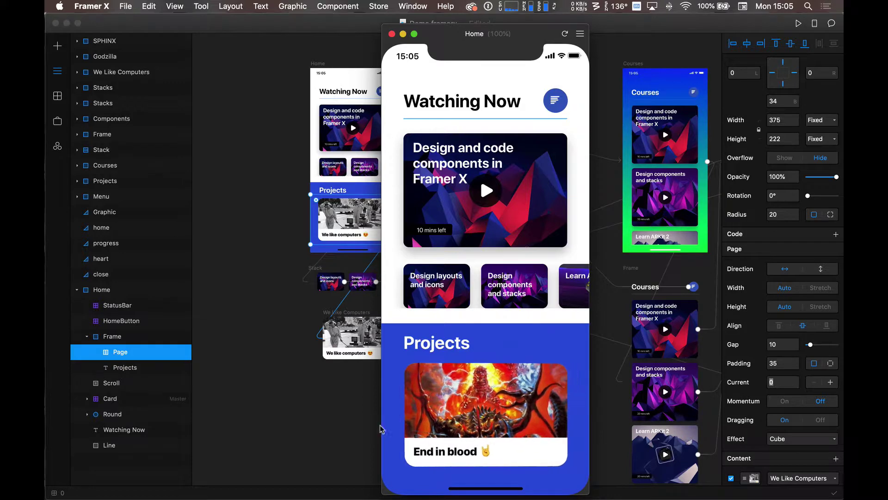
{"action": "left_click_drag", "start_coordinate": [493, 435], "coordinate": [394, 413]}
{"action": "left_click_drag", "start_coordinate": [541, 430], "coordinate": [398, 435]}
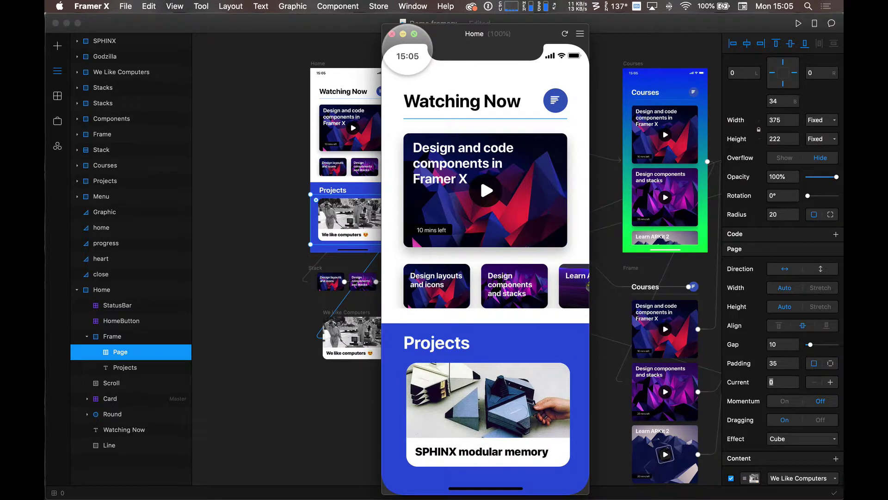
Set the Page component's effect to Cover Flow and swipe the cards in the reloaded Home preview to test it
{"action": "left_click", "coordinate": [810, 444]}
{"action": "left_click", "coordinate": [810, 439]}
{"action": "left_click", "coordinate": [787, 429]}
{"action": "key", "text": "ctrl+Up"}
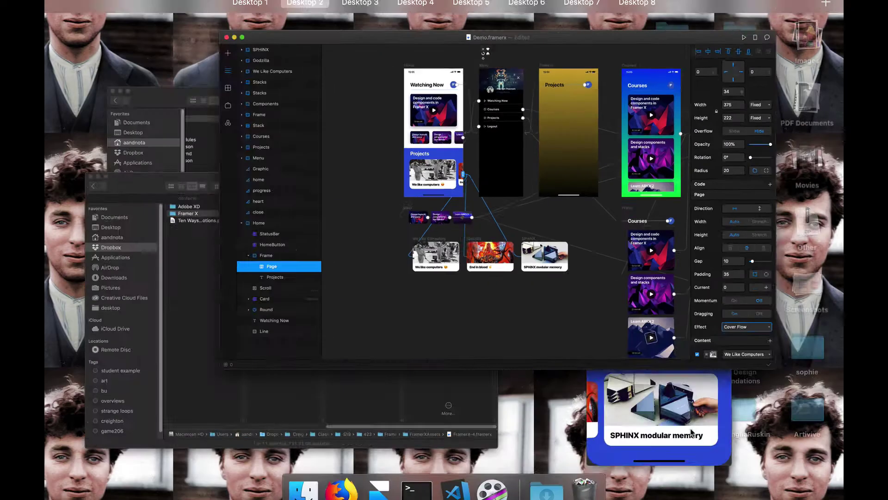
{"action": "left_click", "coordinate": [480, 179]}
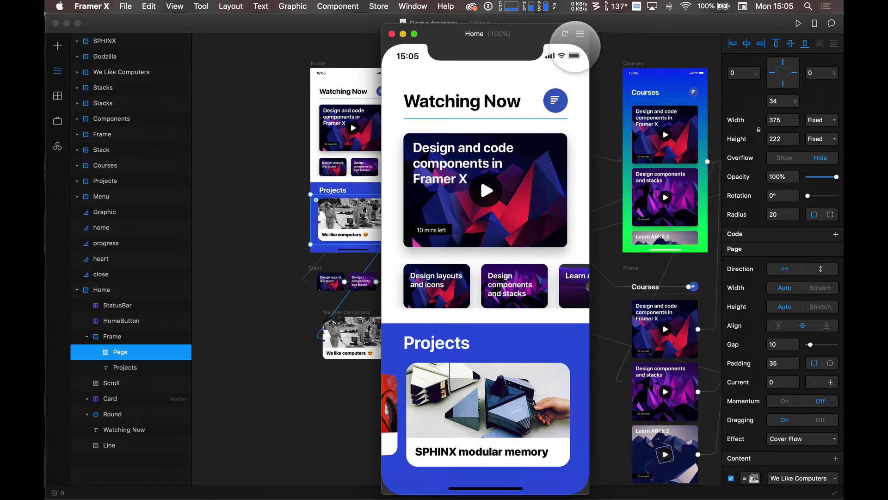
{"action": "left_click", "coordinate": [564, 34]}
{"action": "left_click_drag", "start_coordinate": [537, 390], "coordinate": [498, 410]}
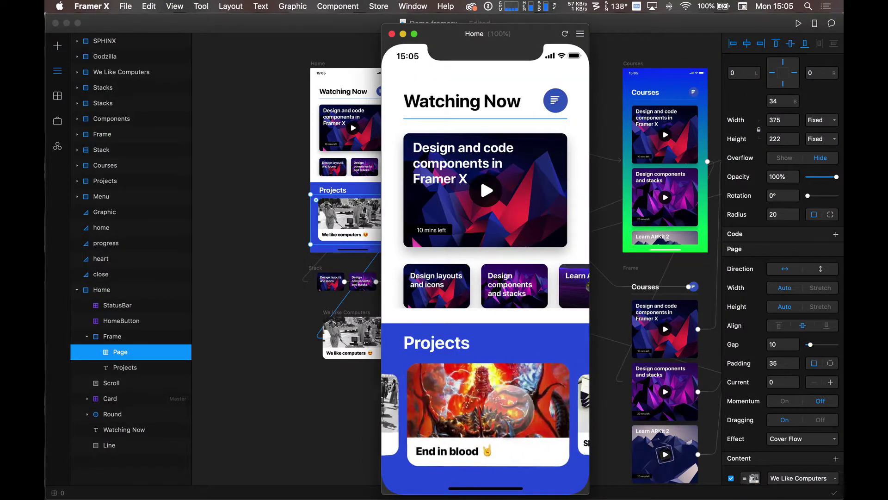
{"action": "mouse_move", "coordinate": [562, 409]}
{"action": "left_mouse_down"}
{"action": "mouse_move", "coordinate": [527, 422]}
{"action": "mouse_move", "coordinate": [555, 419]}
{"action": "left_mouse_up"}
{"action": "left_click_drag", "start_coordinate": [498, 424], "coordinate": [539, 421]}
{"action": "left_click_drag", "start_coordinate": [480, 418], "coordinate": [449, 420]}
{"action": "left_click_drag", "start_coordinate": [550, 418], "coordinate": [520, 419]}
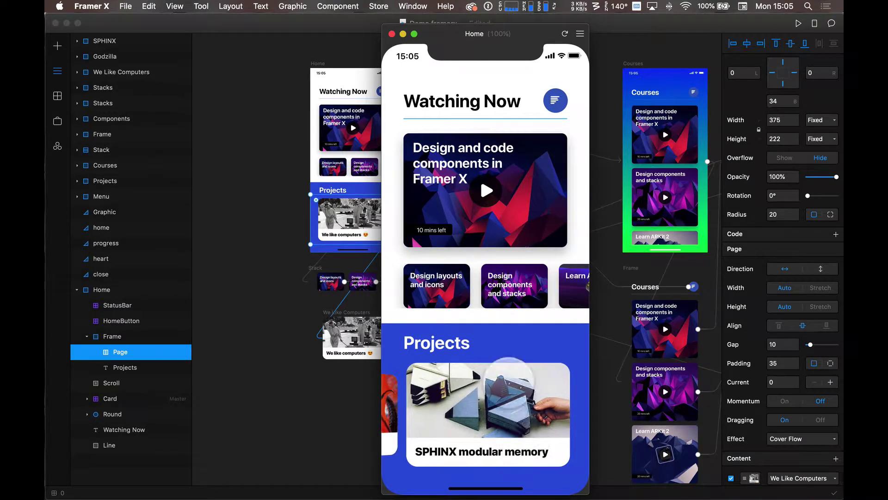
Set the Page component's effect to None, check it in the reloaded Home preview and close the preview
{"action": "left_click", "coordinate": [797, 439]}
{"action": "left_click", "coordinate": [778, 430]}
{"action": "key", "text": "ctrl+Up"}
{"action": "left_click", "coordinate": [792, 337]}
{"action": "left_click", "coordinate": [564, 33]}
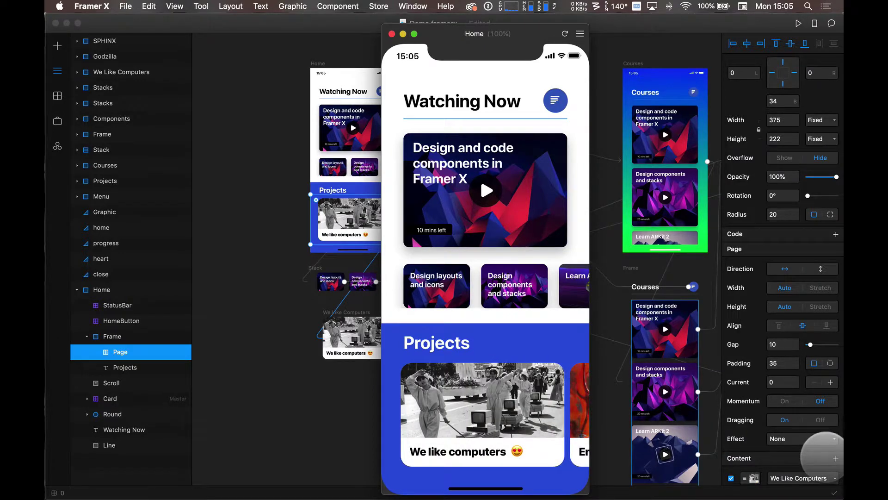
{"action": "key", "text": "super+w"}
Set the Page component's effect to Wheel and swipe the project cards in the reloaded Home preview to test it
{"action": "left_click", "coordinate": [802, 438]}
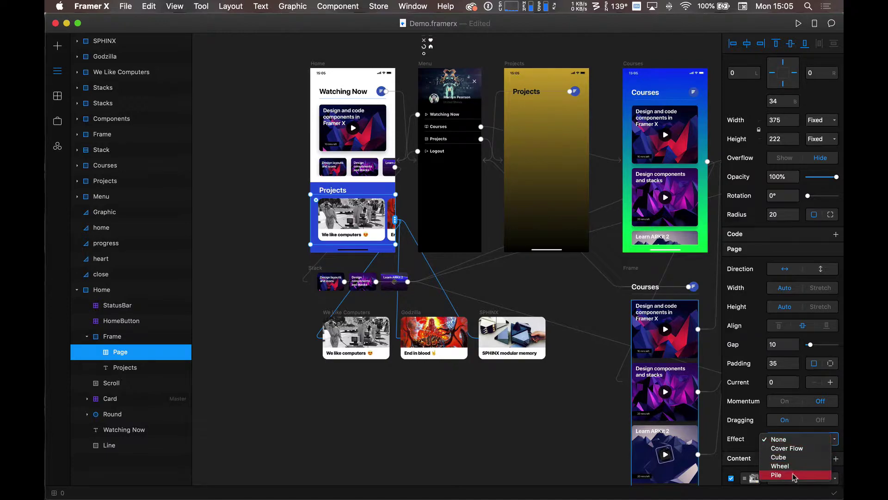
{"action": "left_click", "coordinate": [779, 466]}
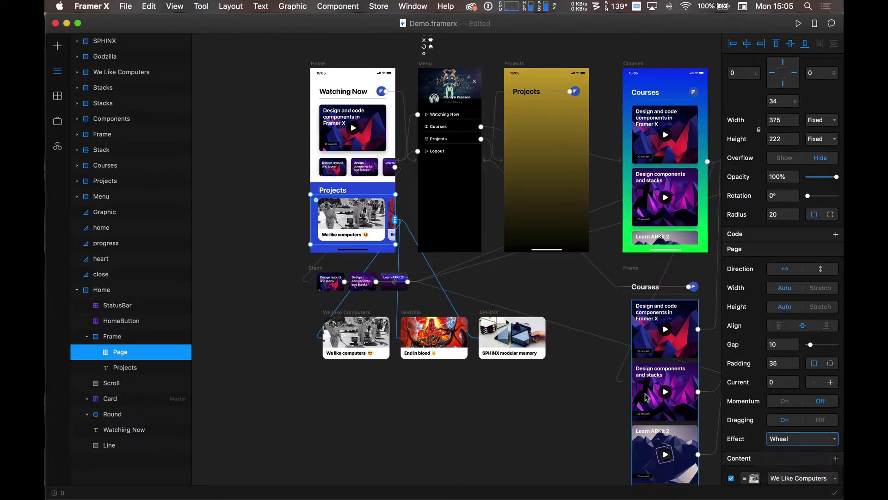
{"action": "key", "text": "ctrl+Up"}
{"action": "left_click", "coordinate": [770, 301]}
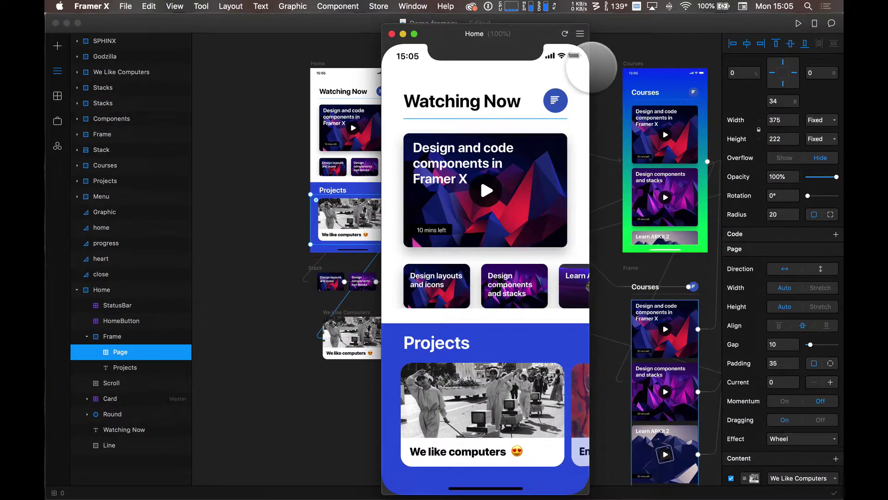
{"action": "left_click", "coordinate": [564, 33]}
{"action": "scroll", "coordinate": [525, 390], "scroll_direction": "right", "scroll_amount": 5}
{"action": "scroll", "coordinate": [465, 412], "scroll_direction": "left", "scroll_amount": 5}
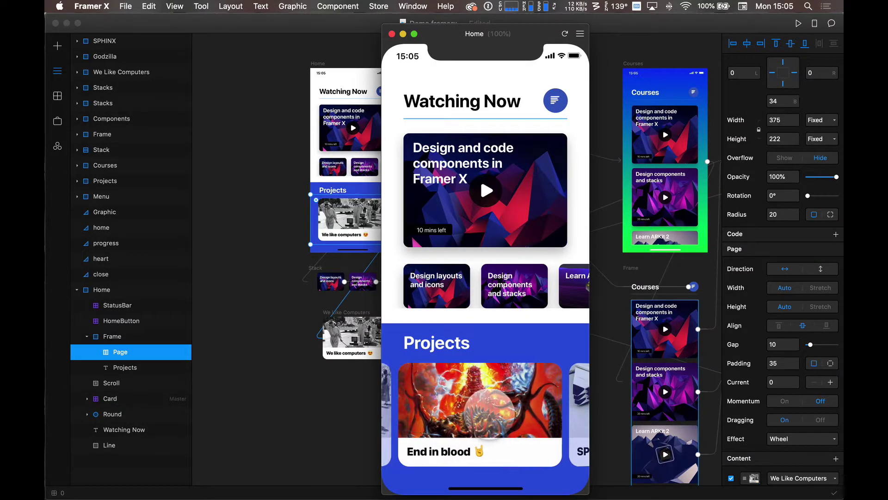
{"action": "scroll", "coordinate": [786, 453], "scroll_direction": "down", "scroll_amount": 2}
{"action": "scroll", "coordinate": [789, 453], "scroll_direction": "down", "scroll_amount": 3}
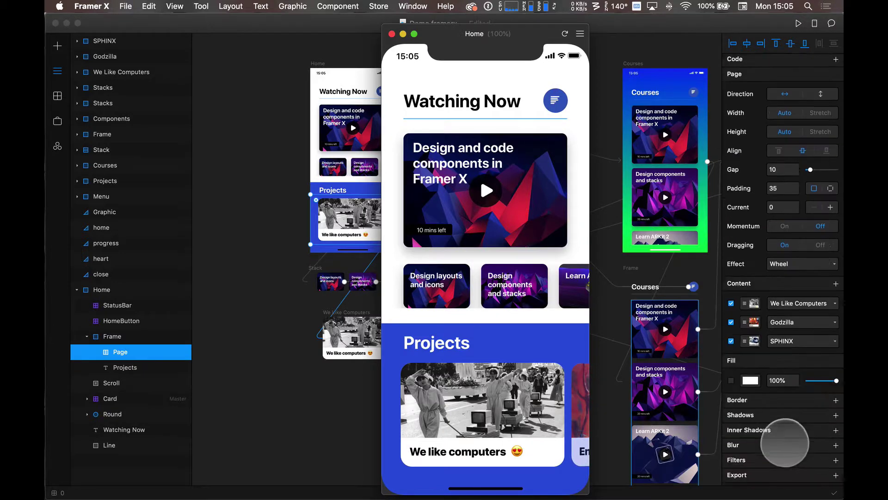
{"action": "scroll", "coordinate": [451, 428], "scroll_direction": "right", "scroll_amount": 5}
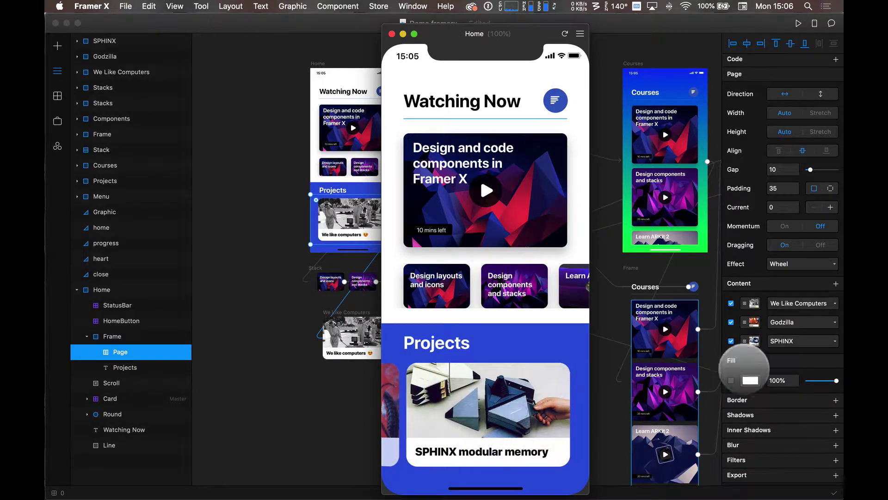
Set the Page component's effect to Pile and swipe the project cards in the Home preview to test it
{"action": "left_click", "coordinate": [791, 264]}
{"action": "left_click", "coordinate": [791, 265]}
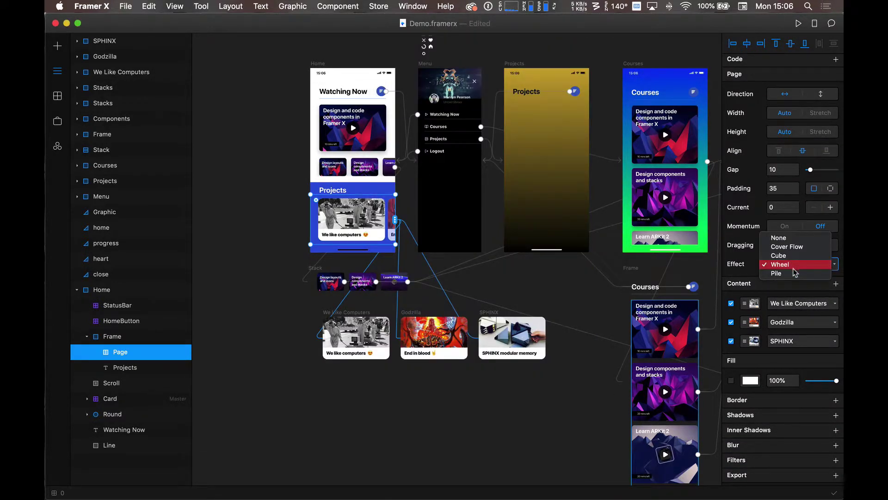
{"action": "left_click", "coordinate": [788, 273]}
{"action": "left_click", "coordinate": [730, 303]}
{"action": "key", "text": "ctrl+Up"}
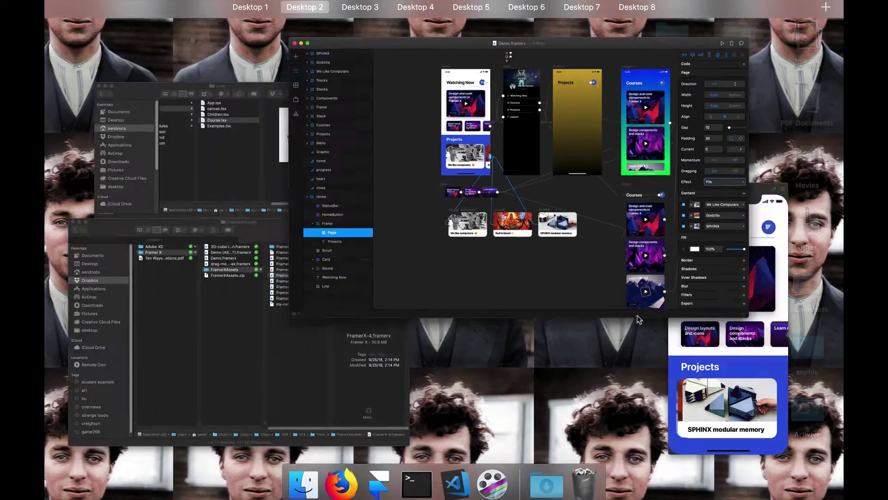
{"action": "left_click", "coordinate": [783, 324]}
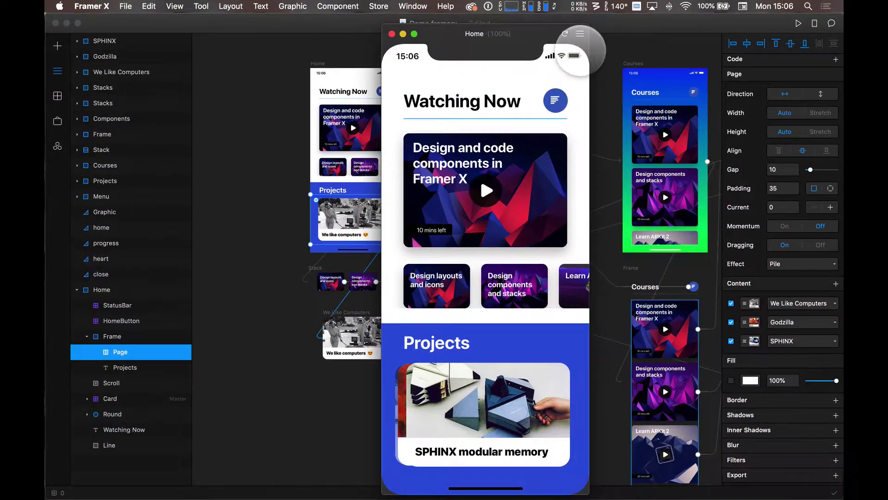
{"action": "mouse_move", "coordinate": [525, 434]}
{"action": "left_mouse_down"}
{"action": "mouse_move", "coordinate": [452, 452]}
{"action": "mouse_move", "coordinate": [511, 460]}
{"action": "mouse_move", "coordinate": [398, 446]}
{"action": "mouse_move", "coordinate": [439, 439]}
{"action": "mouse_move", "coordinate": [527, 447]}
{"action": "left_mouse_up"}
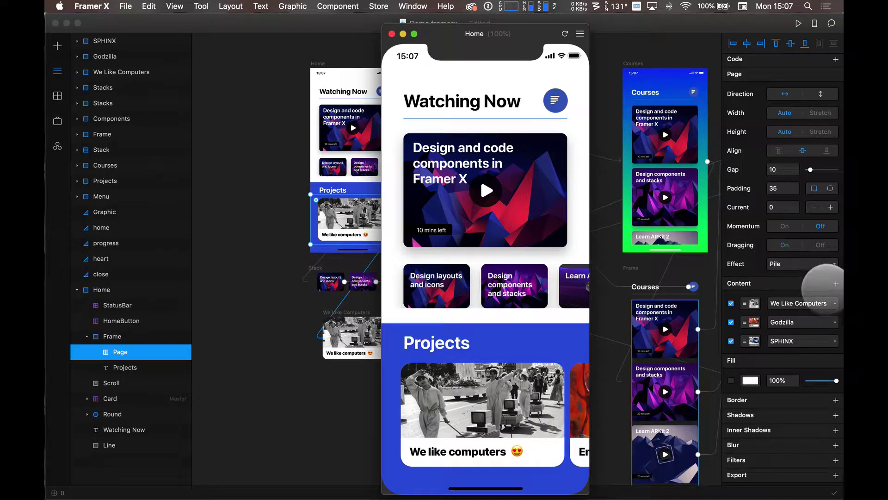
Turn on Momentum for the Page component, keeping the Pile effect, and swipe the cards in the reloaded Home preview
{"action": "key", "text": "super+w"}
{"action": "left_click", "coordinate": [794, 266]}
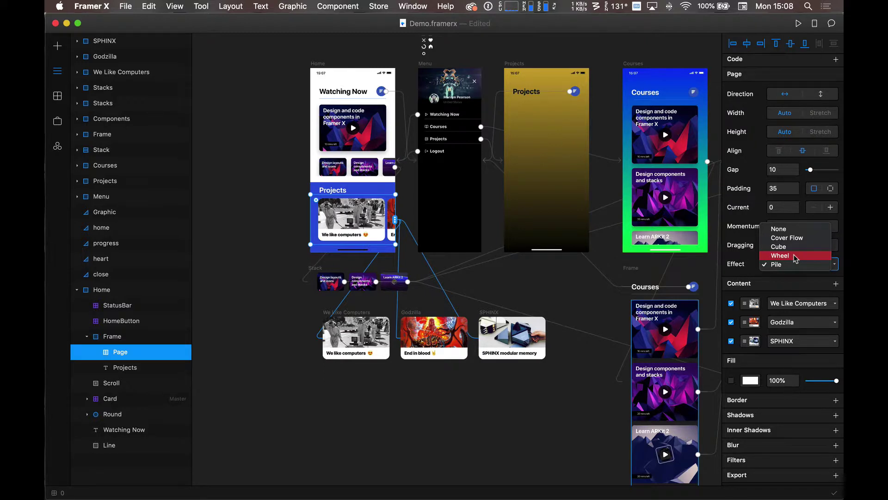
{"action": "left_click", "coordinate": [790, 283]}
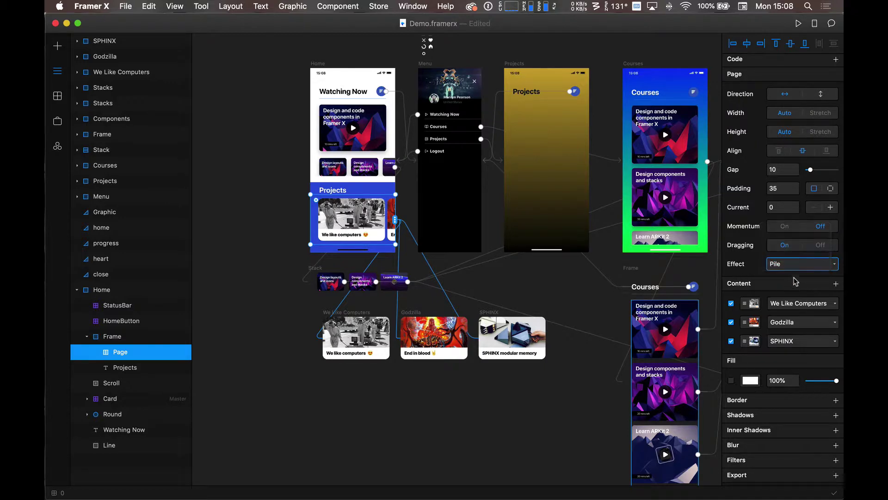
{"action": "left_click", "coordinate": [792, 231]}
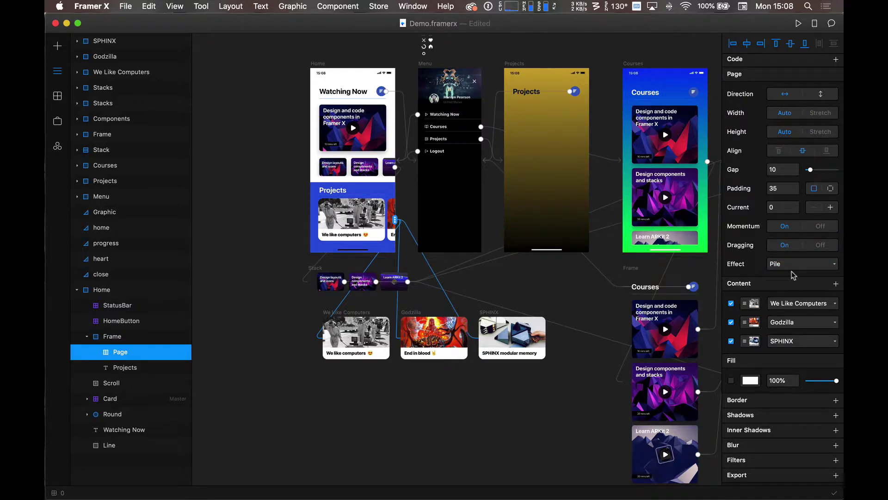
{"action": "key", "text": "ctrl+Up"}
{"action": "left_click", "coordinate": [644, 64]}
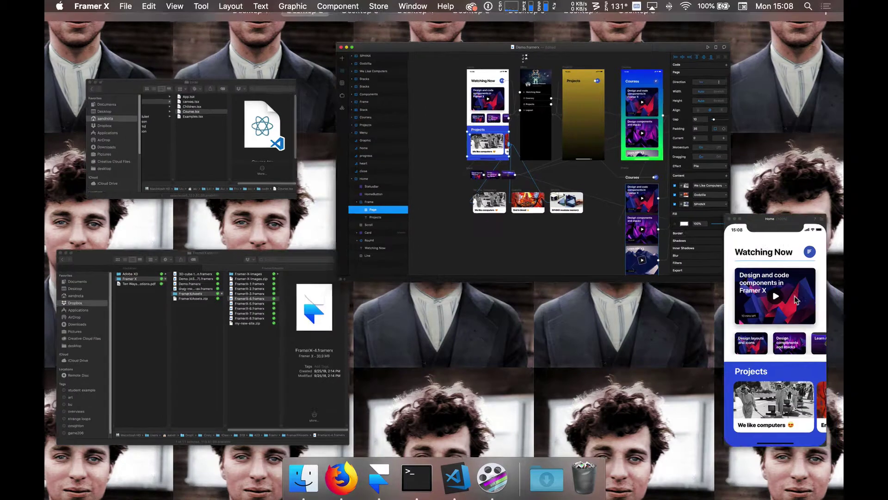
{"action": "left_click", "coordinate": [565, 33]}
{"action": "mouse_move", "coordinate": [532, 407]}
{"action": "left_mouse_down"}
{"action": "mouse_move", "coordinate": [407, 422]}
{"action": "mouse_move", "coordinate": [532, 421]}
{"action": "left_mouse_up"}
{"action": "left_click_drag", "start_coordinate": [435, 430], "coordinate": [555, 444]}
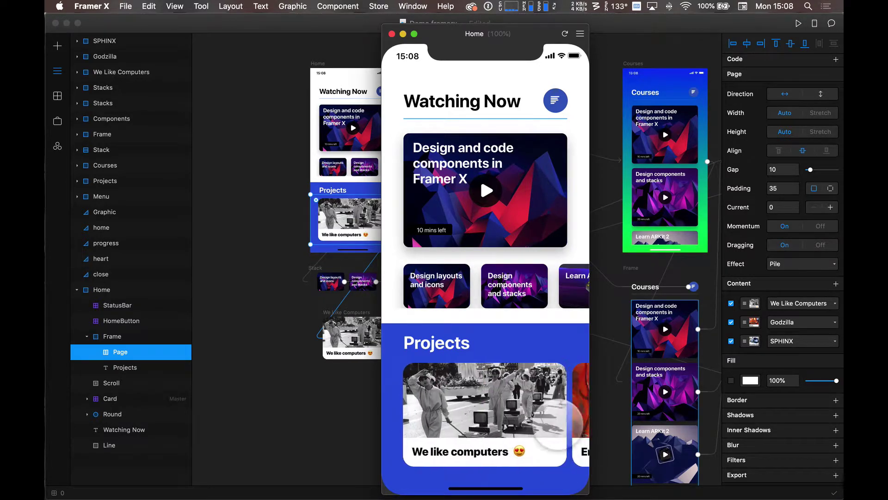
Turn Momentum off for the Page component, reload the Home preview and swipe through the project cards
{"action": "key", "text": "ctrl+Up"}
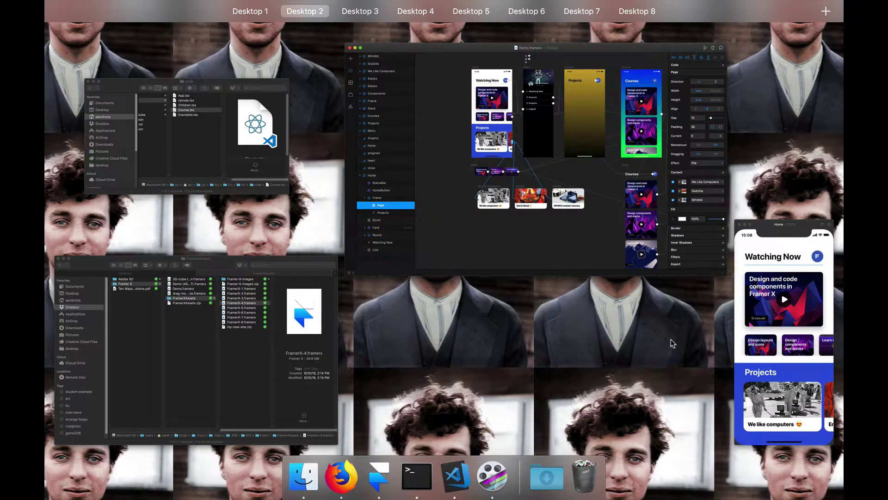
{"action": "left_click", "coordinate": [672, 343]}
{"action": "left_click", "coordinate": [565, 33]}
{"action": "left_click_drag", "start_coordinate": [508, 402], "coordinate": [417, 407]}
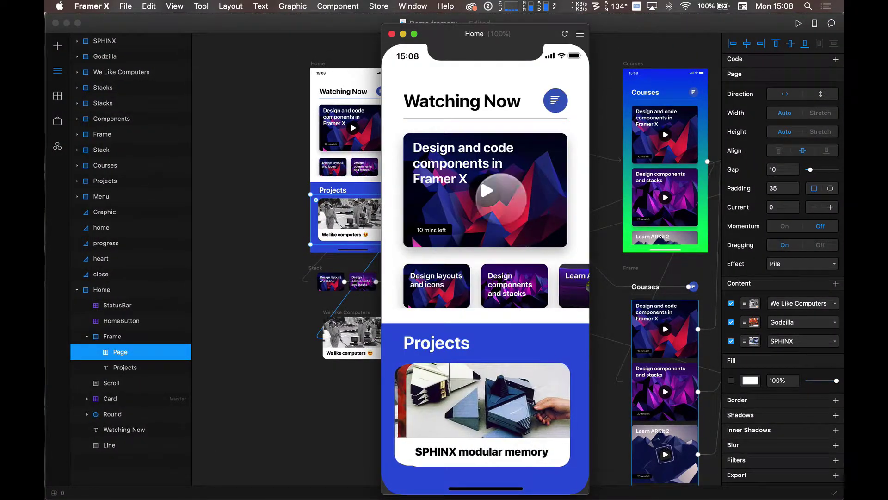
Start Live Preview so the project can be viewed on a mobile device
{"action": "left_click", "coordinate": [814, 24]}
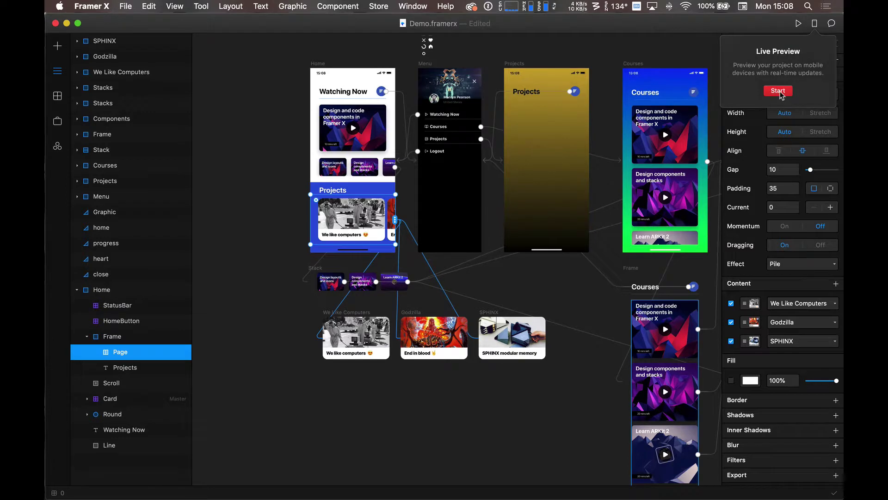
{"action": "left_click", "coordinate": [779, 91]}
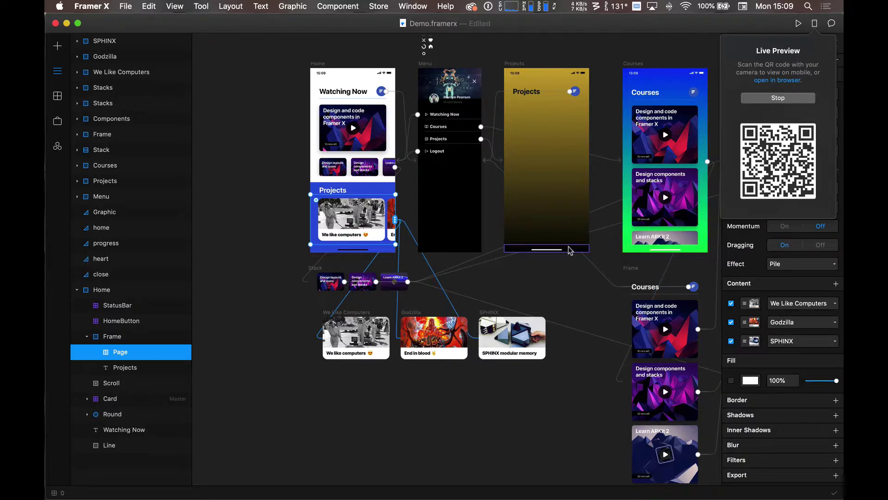
Show the project's components and expand the Design Hunt and Unsplash Images packages to examine what they contain
{"action": "left_click", "coordinate": [58, 96]}
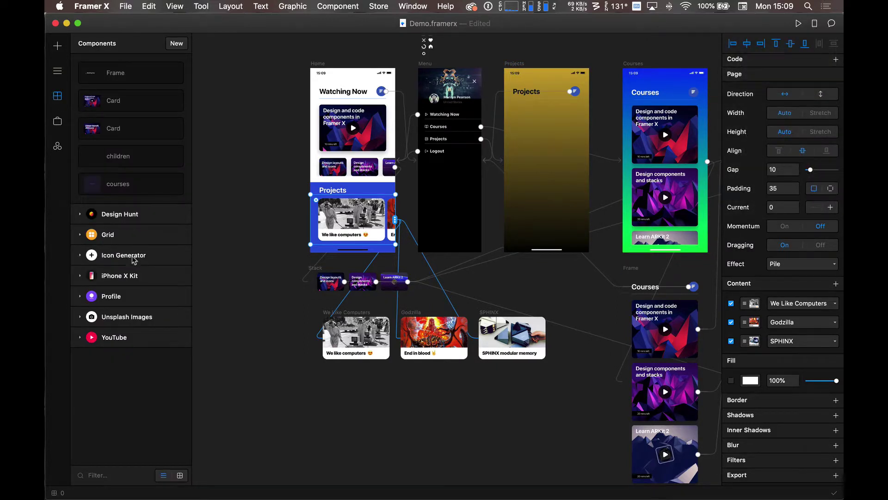
{"action": "left_click", "coordinate": [129, 214]}
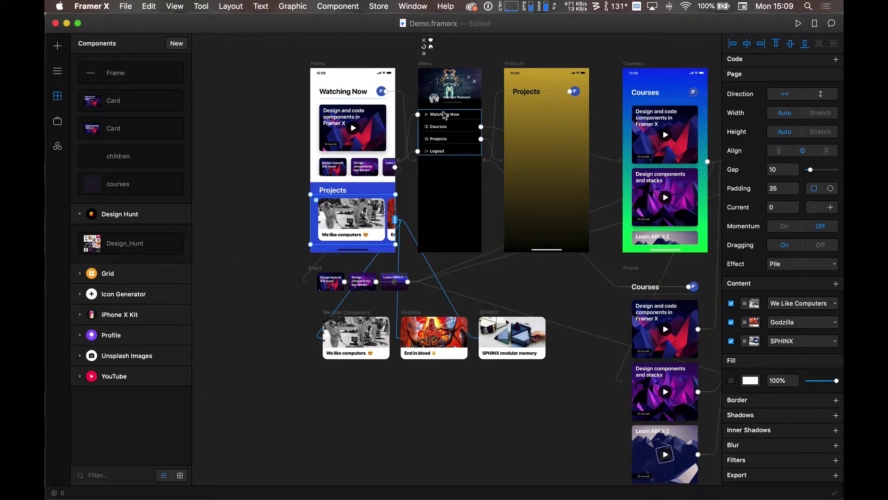
{"action": "left_click", "coordinate": [146, 362]}
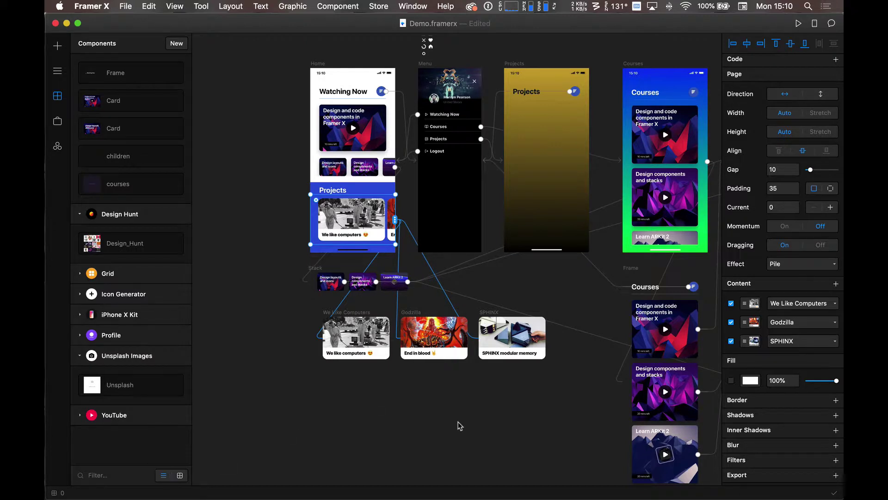
{"action": "left_click", "coordinate": [531, 391]}
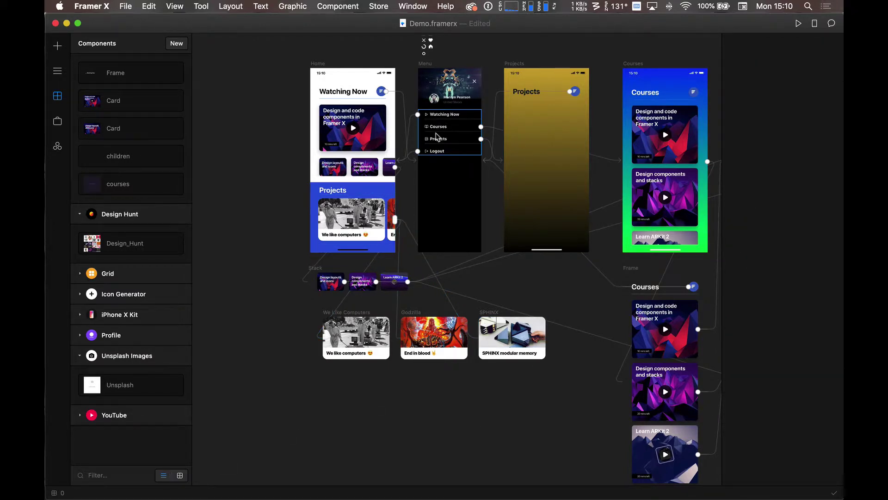
Save the Demo.framerx project
{"action": "left_click", "coordinate": [125, 6]}
{"action": "mouse_move", "coordinate": [134, 46]}
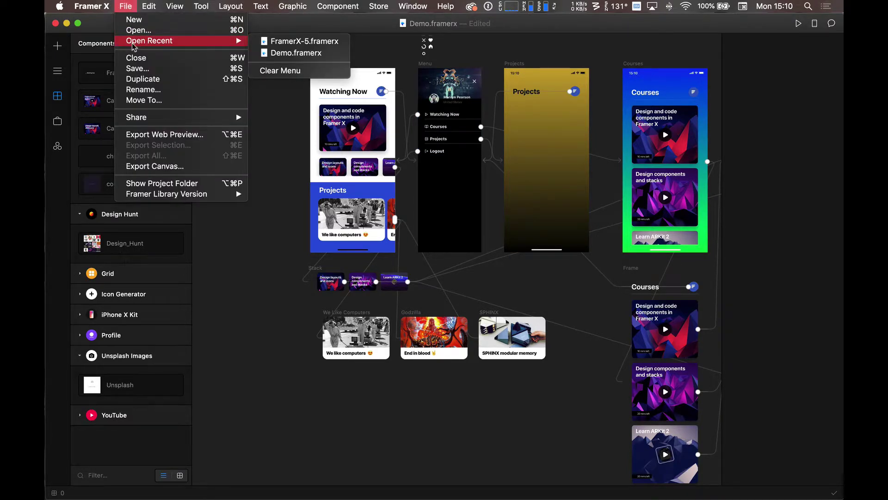
{"action": "left_click", "coordinate": [143, 71]}
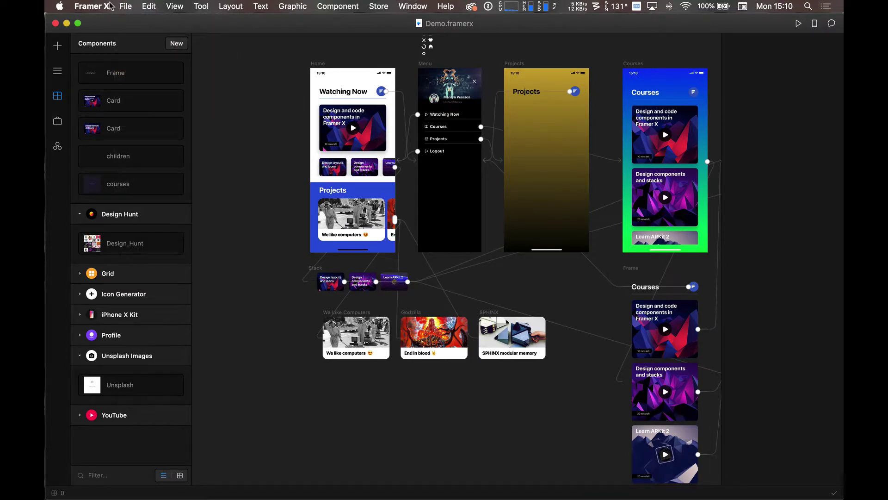
Switch to Finder and open the project file drag-momentum-ex.framerx from the Framer X folder
{"action": "key", "text": "ctrl+Up"}
{"action": "left_click", "coordinate": [201, 317]}
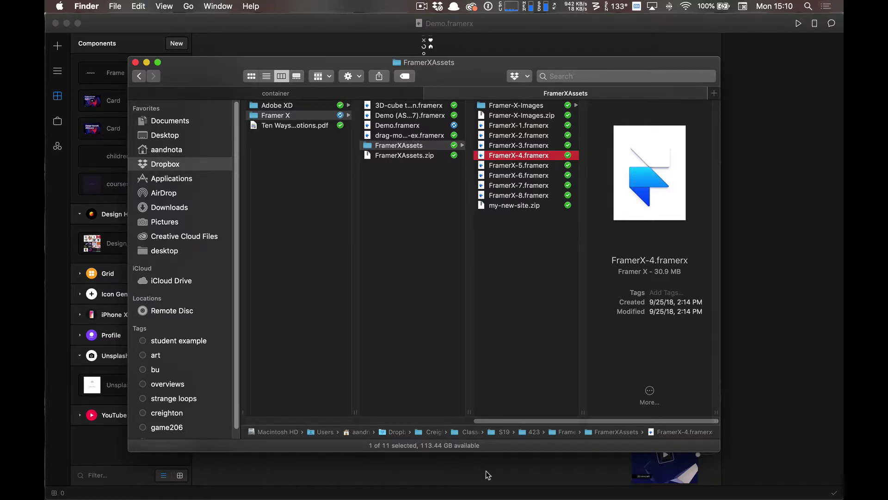
{"action": "double_click", "coordinate": [469, 412]}
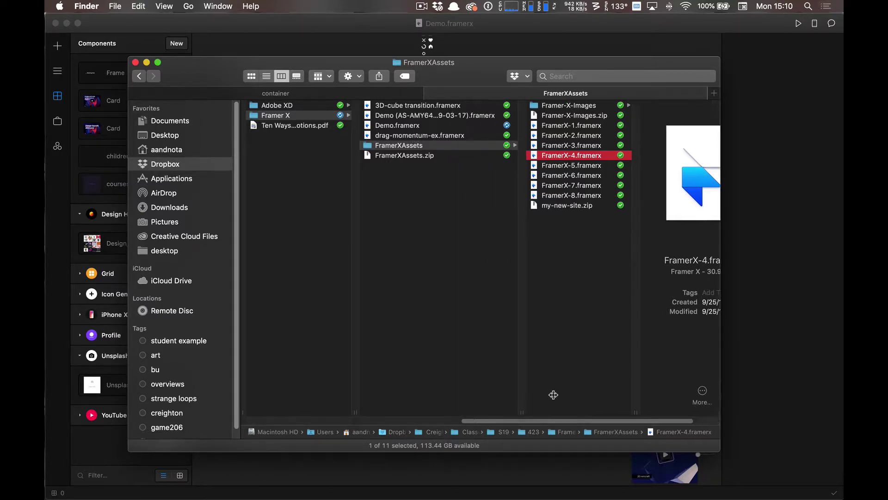
{"action": "double_click", "coordinate": [409, 136]}
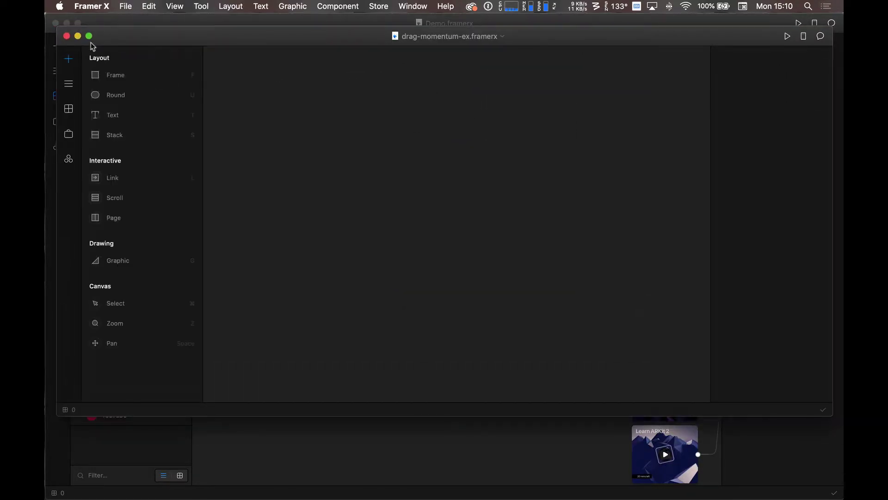
Close the Demo project's window and enlarge the drag-momentum-ex window to fill the screen, showing the Browse Notes artboard up close
{"action": "left_click", "coordinate": [55, 23]}
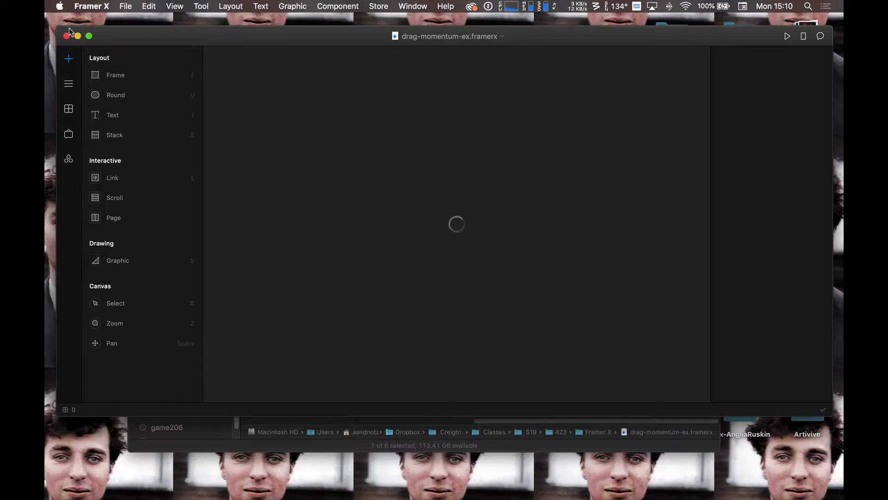
{"action": "left_click_drag", "start_coordinate": [830, 416], "coordinate": [843, 497]}
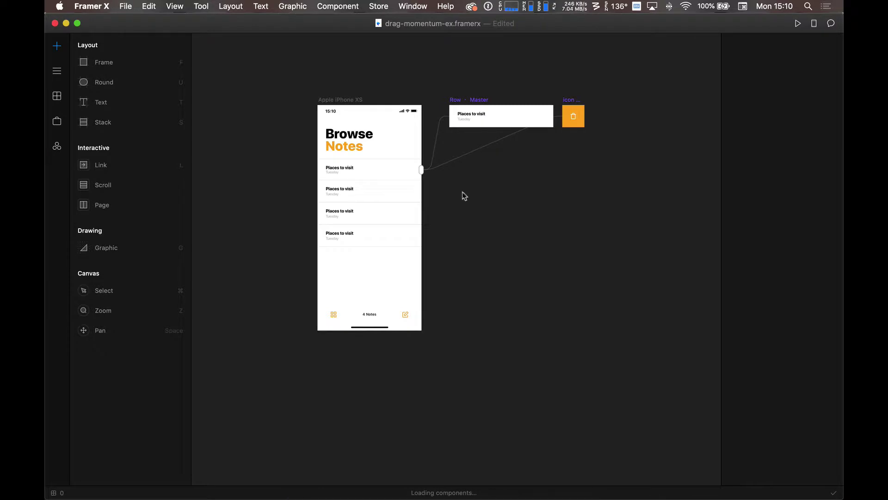
{"action": "scroll", "coordinate": [348, 169], "scroll_direction": "up", "scroll_amount": 5}
{"action": "scroll", "coordinate": [347, 171], "scroll_direction": "up", "scroll_amount": 1}
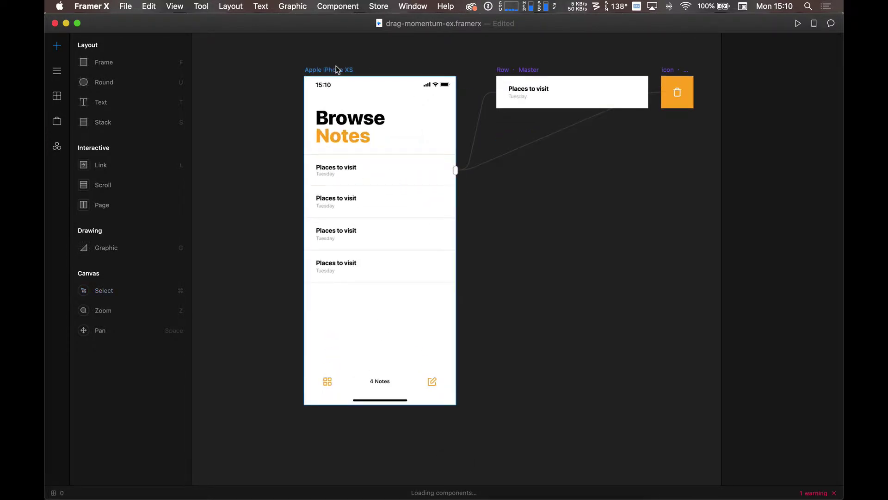
Preview the Apple iPhone XS frame and test swiping the first note row open and closed
{"action": "left_click", "coordinate": [338, 69]}
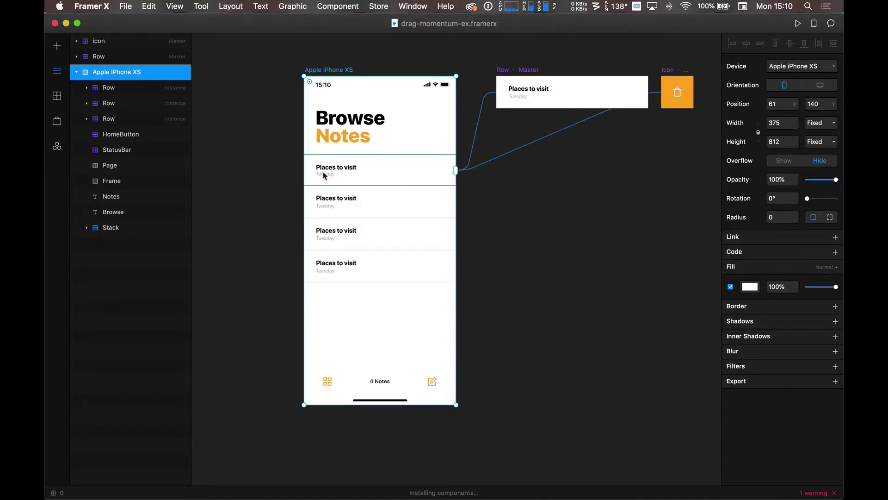
{"action": "left_click", "coordinate": [815, 23]}
{"action": "left_click", "coordinate": [572, 37]}
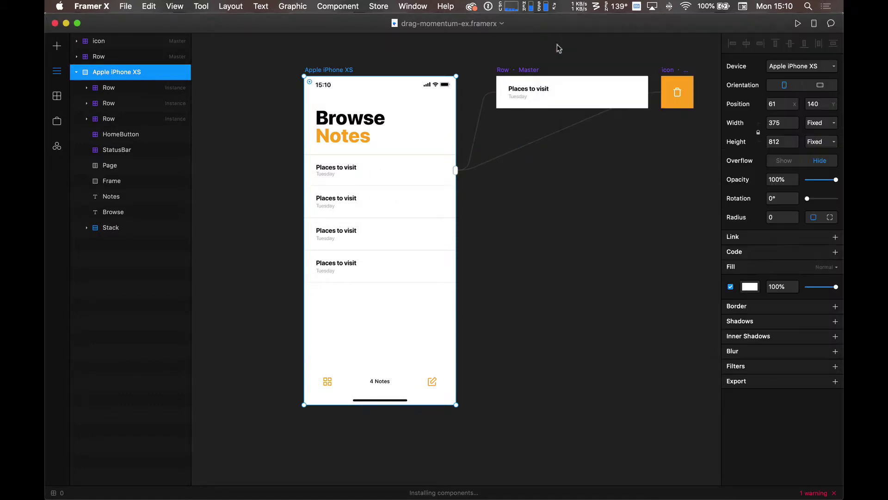
{"action": "left_click", "coordinate": [800, 24]}
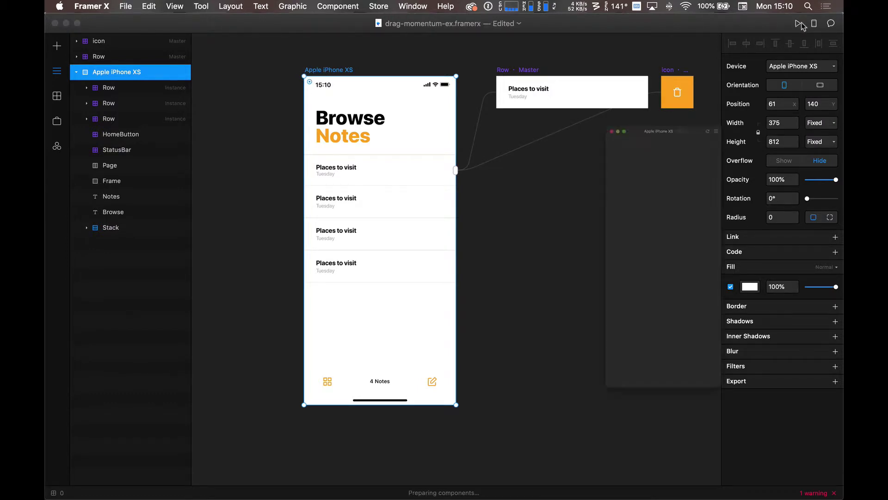
{"action": "left_click_drag", "start_coordinate": [706, 181], "coordinate": [520, 206]}
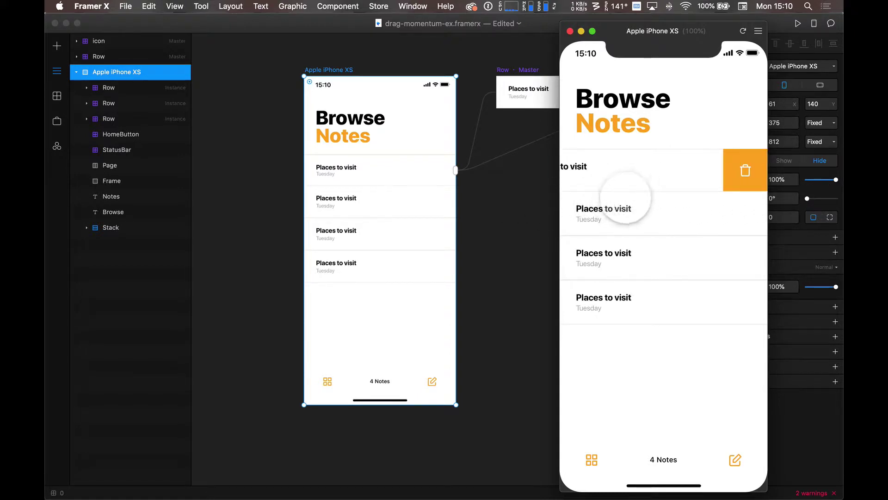
{"action": "left_click_drag", "start_coordinate": [625, 197], "coordinate": [704, 206]}
{"action": "left_click", "coordinate": [570, 31]}
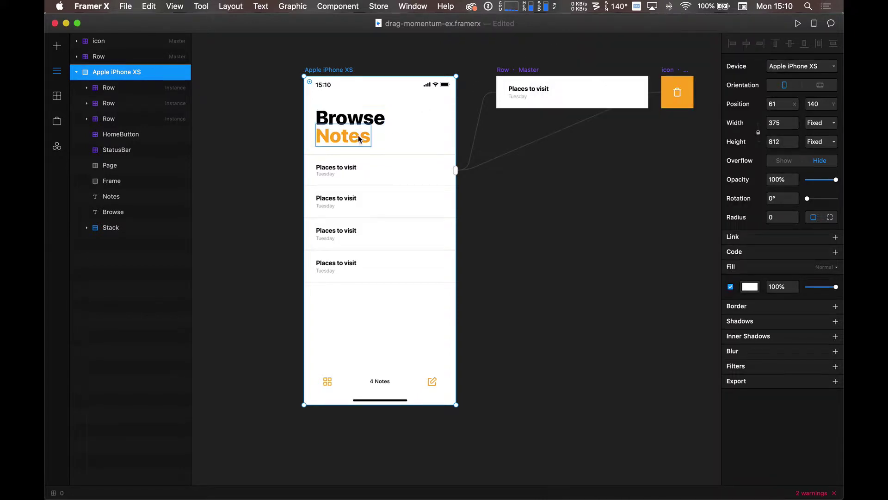
Inspect the properties of the Page and Frame layers behind the first note row, plus the Row master component
{"action": "left_click", "coordinate": [365, 171]}
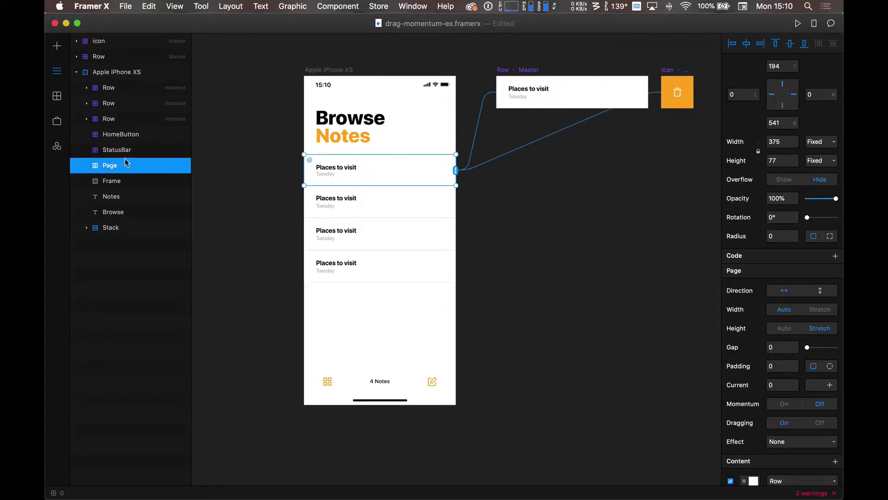
{"action": "left_click", "coordinate": [123, 183]}
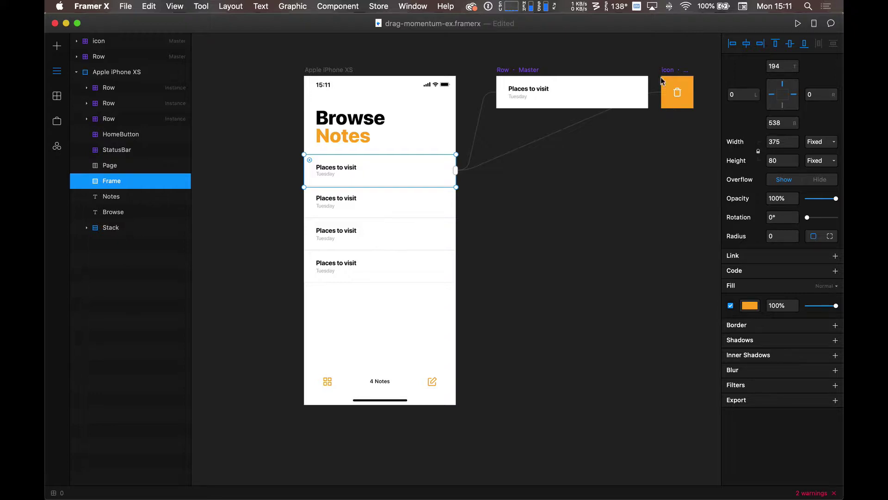
{"action": "key", "text": "Escape"}
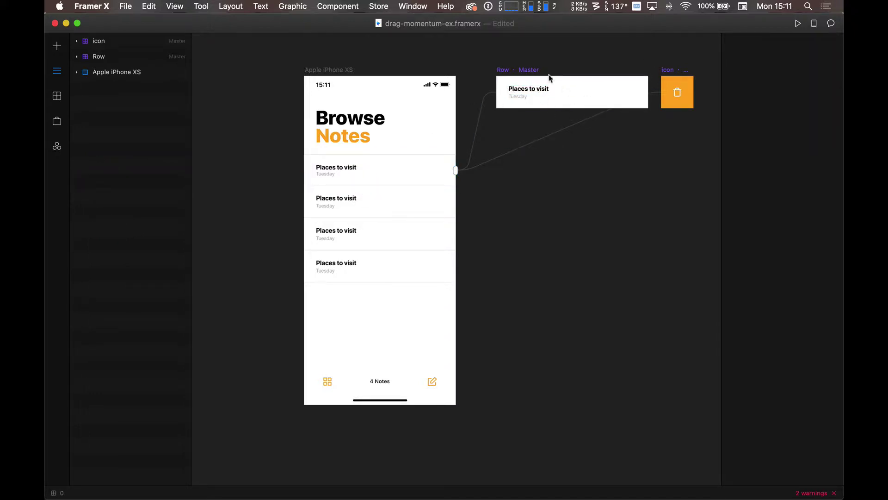
{"action": "left_click", "coordinate": [532, 71]}
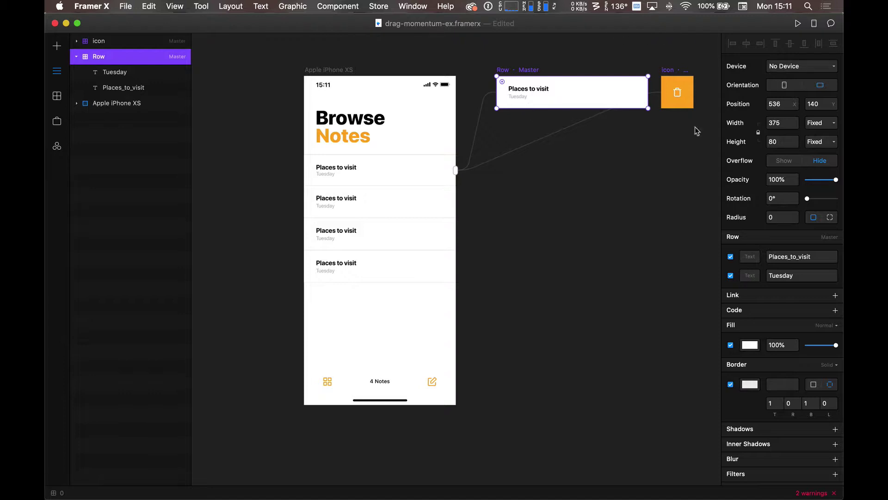
Preview the Apple iPhone XS frame again and swipe the first note row repeatedly to test its snapping to the trash icon
{"action": "left_click", "coordinate": [814, 23]}
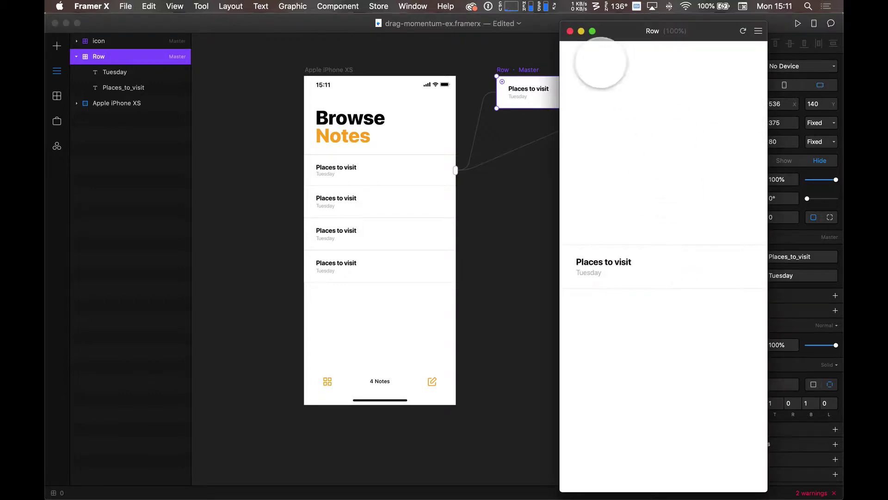
{"action": "left_click", "coordinate": [570, 30]}
{"action": "left_click", "coordinate": [320, 82]}
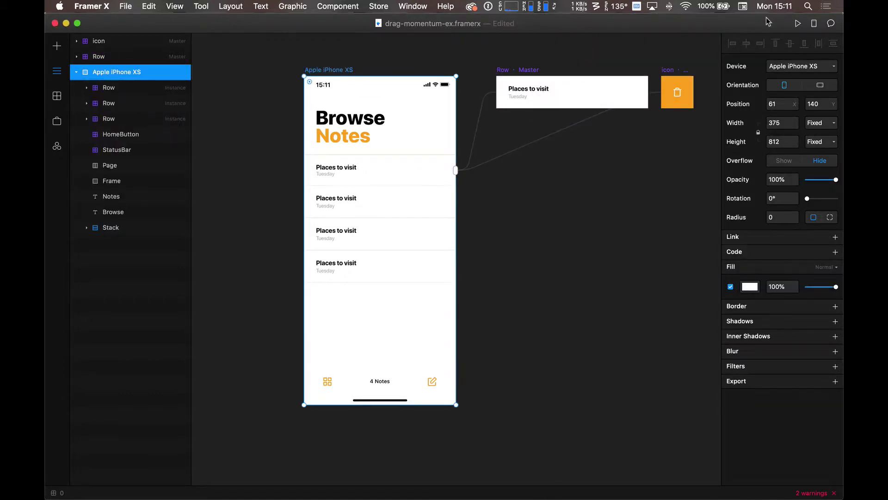
{"action": "left_click", "coordinate": [799, 23]}
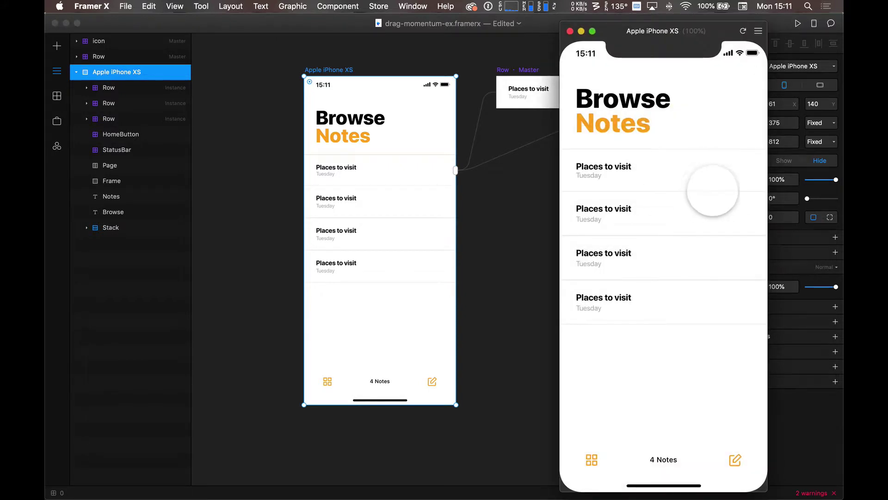
{"action": "left_click_drag", "start_coordinate": [701, 190], "coordinate": [664, 193]}
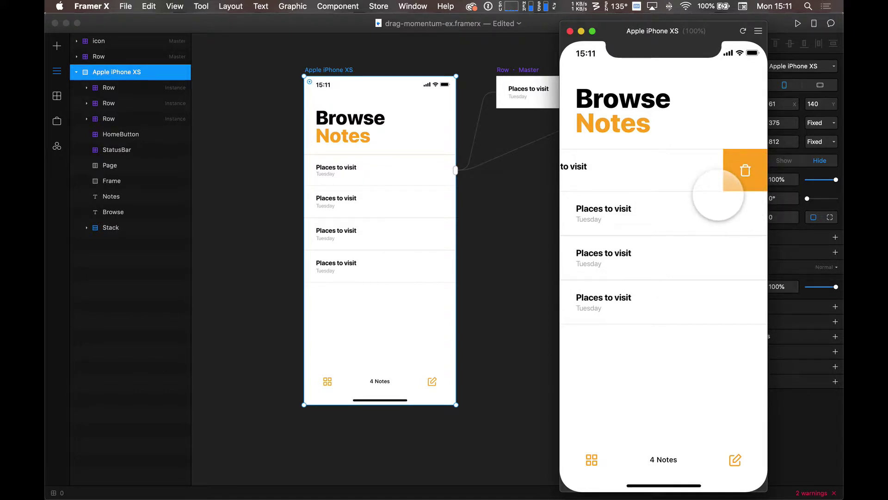
{"action": "left_click_drag", "start_coordinate": [710, 195], "coordinate": [564, 180]}
{"action": "left_click_drag", "start_coordinate": [664, 189], "coordinate": [531, 202]}
{"action": "left_click_drag", "start_coordinate": [684, 191], "coordinate": [551, 184]}
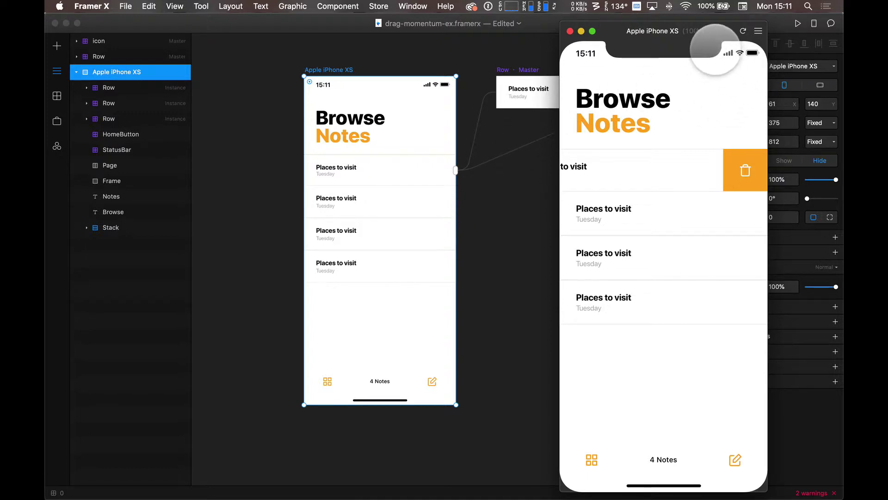
{"action": "left_click_drag", "start_coordinate": [726, 31], "coordinate": [625, 36]}
{"action": "key", "text": "super+w"}
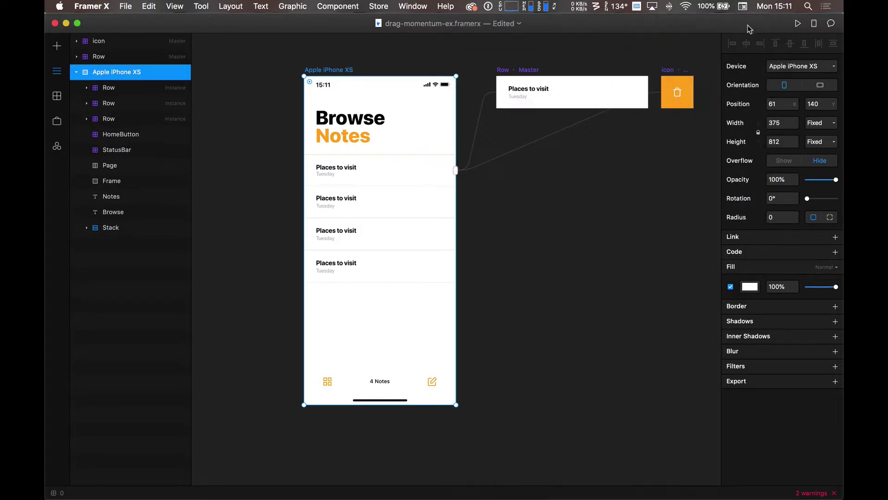
Set the fill of the Frame layer behind the first note row to pink #FF1F78
{"action": "left_click", "coordinate": [108, 185]}
{"action": "left_click", "coordinate": [755, 307]}
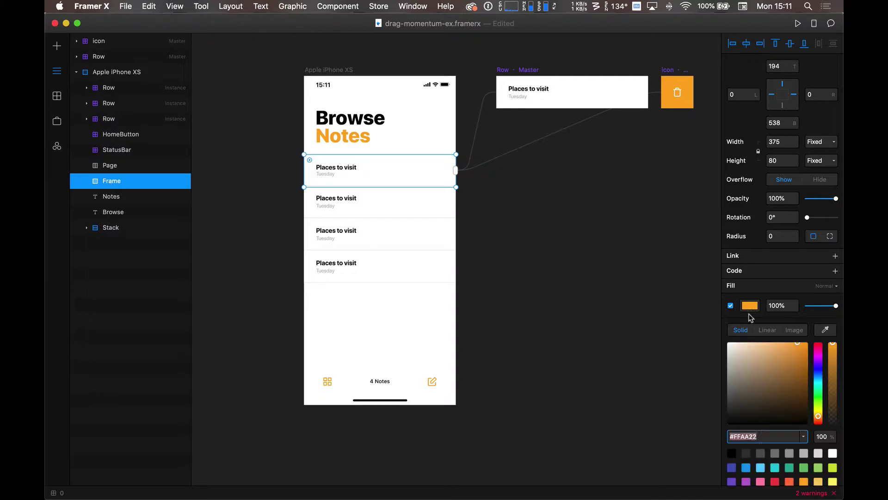
{"action": "left_click_drag", "start_coordinate": [818, 356], "coordinate": [818, 347]}
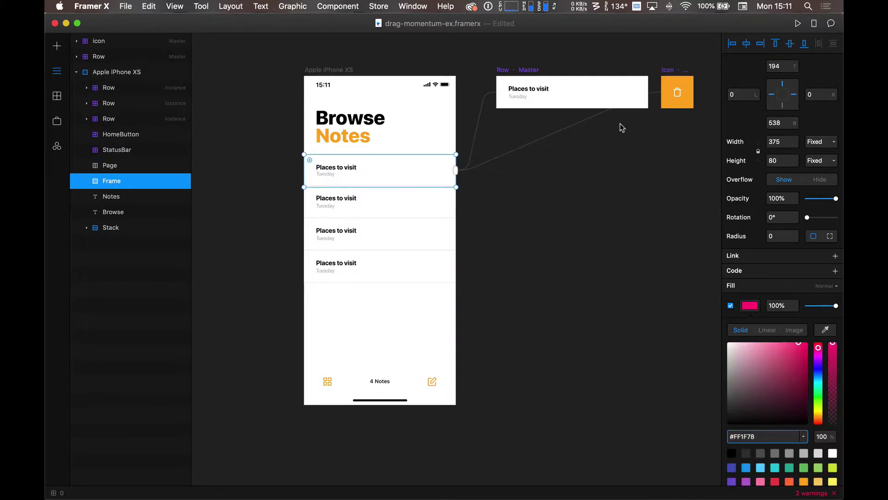
Place the iPhone XS preview beside the editing window, reload it and swipe the first note row
{"action": "key", "text": "ctrl+Up"}
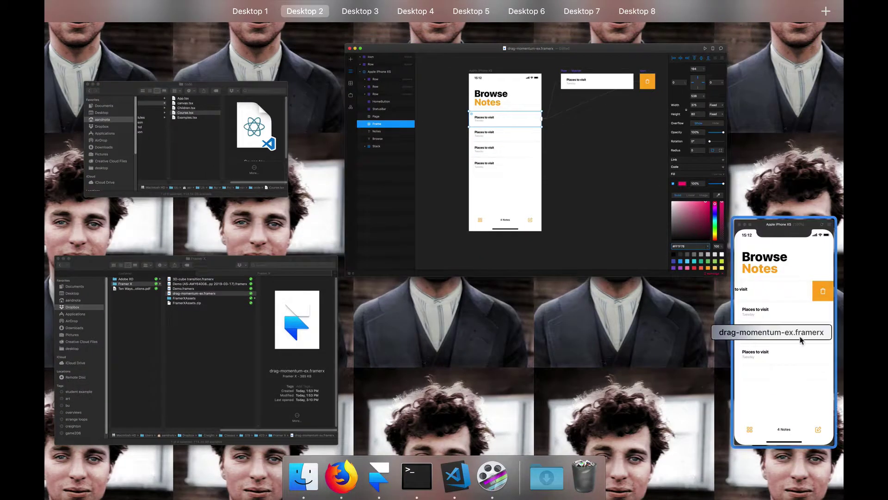
{"action": "left_click", "coordinate": [782, 324]}
{"action": "left_click_drag", "start_coordinate": [544, 39], "coordinate": [110, 23]}
{"action": "left_click", "coordinate": [46, 31]}
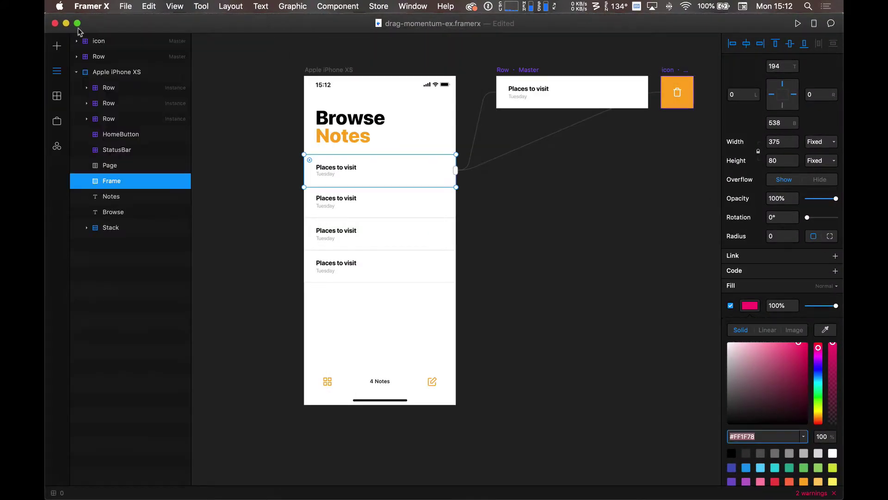
{"action": "left_click_drag", "start_coordinate": [46, 31], "coordinate": [251, 40]}
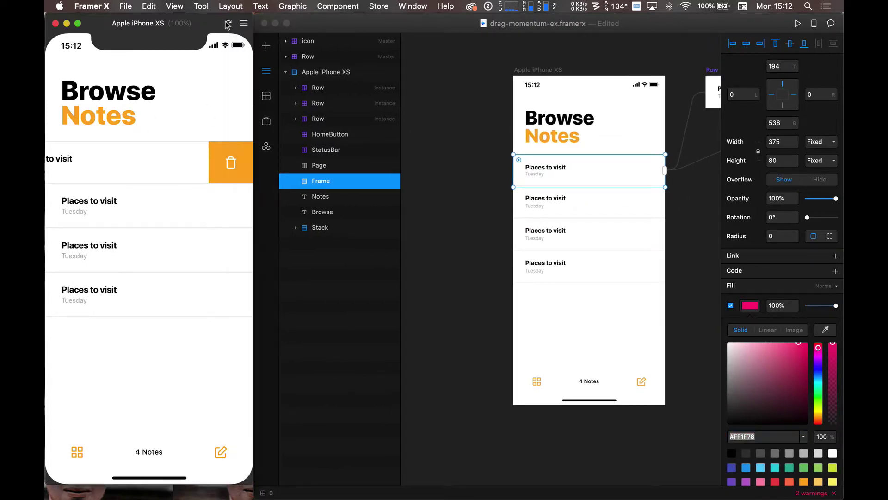
{"action": "left_click", "coordinate": [228, 23]}
{"action": "left_click_drag", "start_coordinate": [188, 158], "coordinate": [77, 213]}
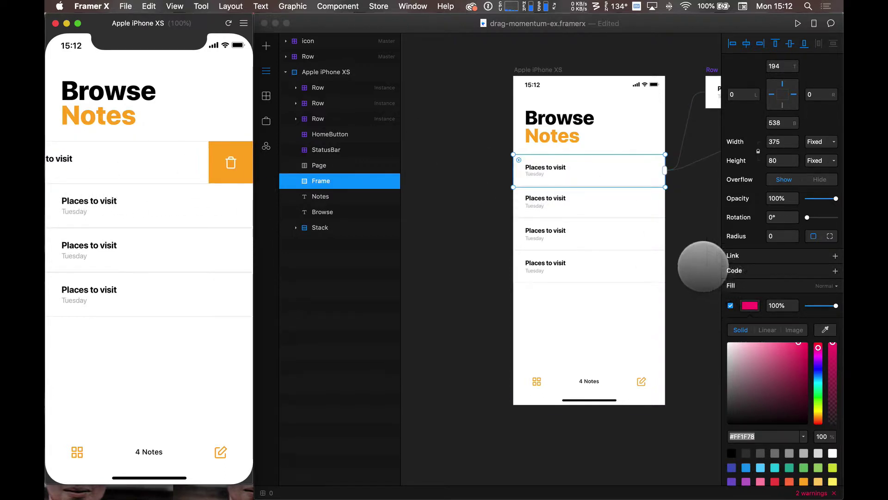
Duplicate the trash icon component, place the copy beside its master with a 32 px gap, and set the copy's fill to red #FF1F39
{"action": "left_click", "coordinate": [689, 249]}
{"action": "left_click_drag", "start_coordinate": [692, 238], "coordinate": [598, 264]}
{"action": "left_click_drag", "start_coordinate": [680, 238], "coordinate": [494, 279]}
{"action": "left_click_drag", "start_coordinate": [642, 255], "coordinate": [532, 265]}
{"action": "left_click", "coordinate": [532, 266]}
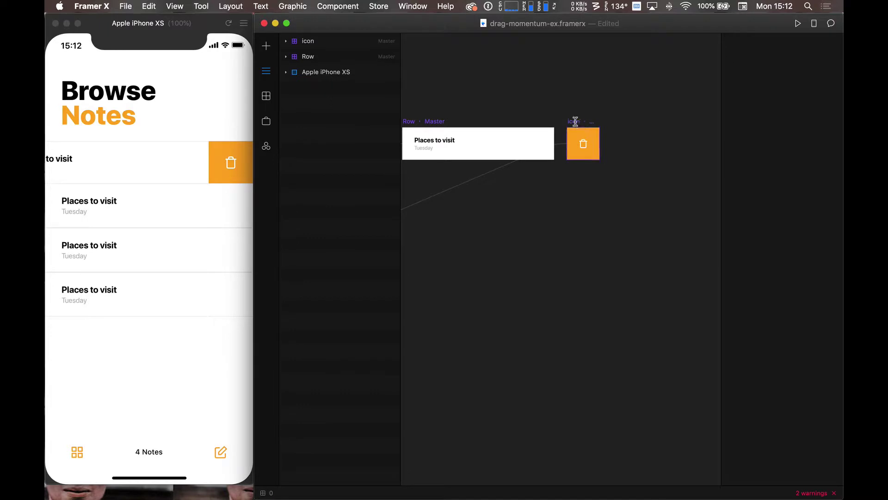
{"action": "left_click", "coordinate": [574, 124]}
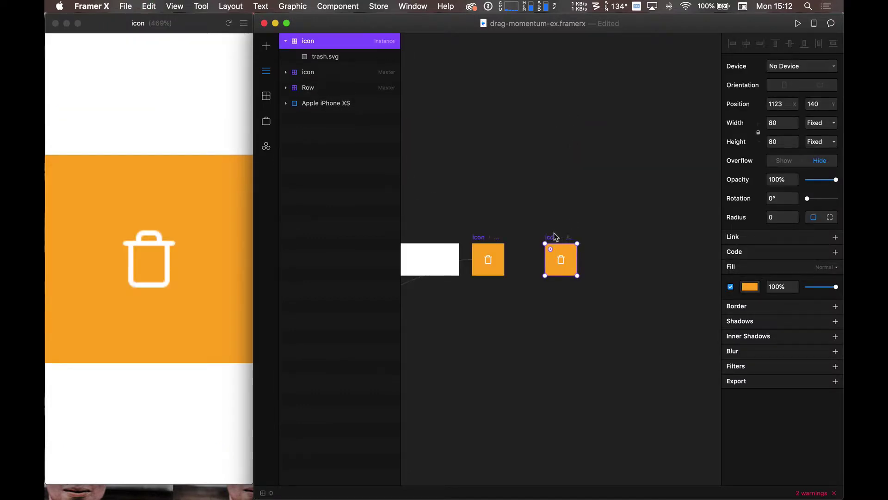
{"action": "left_click_drag", "start_coordinate": [553, 235], "coordinate": [530, 240]}
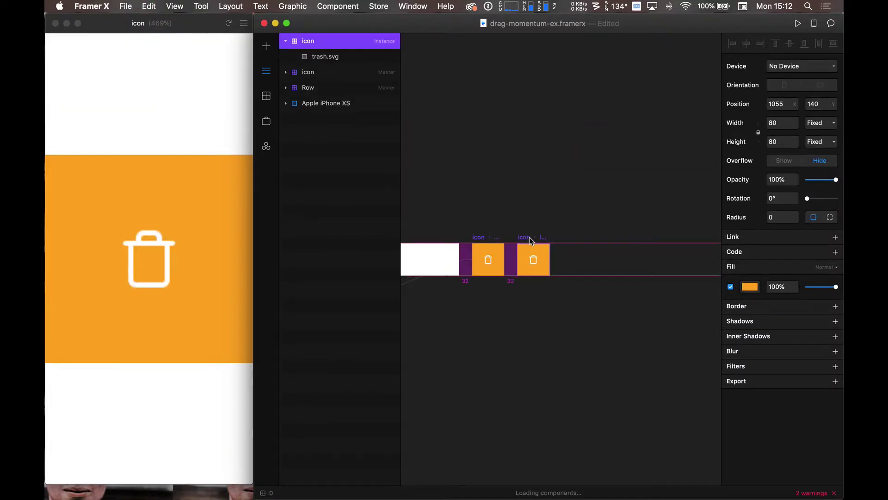
{"action": "left_click", "coordinate": [750, 287]}
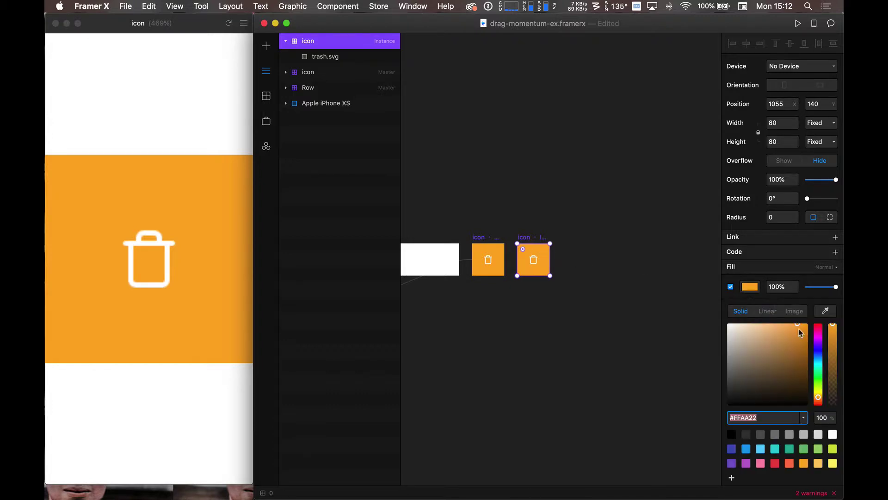
{"action": "left_click", "coordinate": [819, 327]}
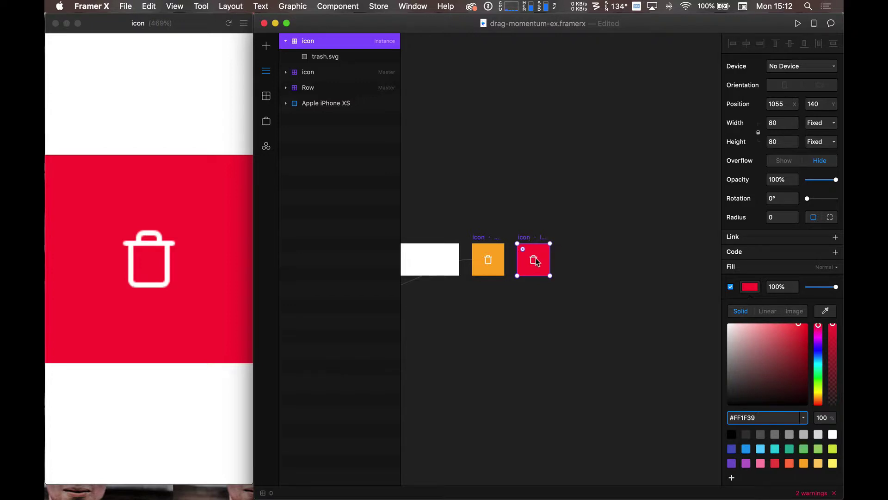
Browse the project's components and the Icons group of the iOS Kit for an alternative icon
{"action": "key", "text": "super+Tab"}
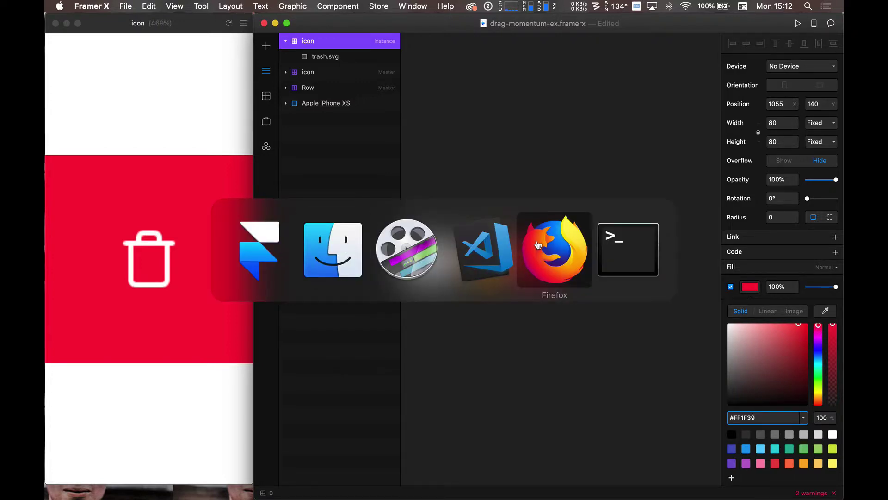
{"action": "left_click", "coordinate": [259, 250]}
{"action": "left_click", "coordinate": [265, 96]}
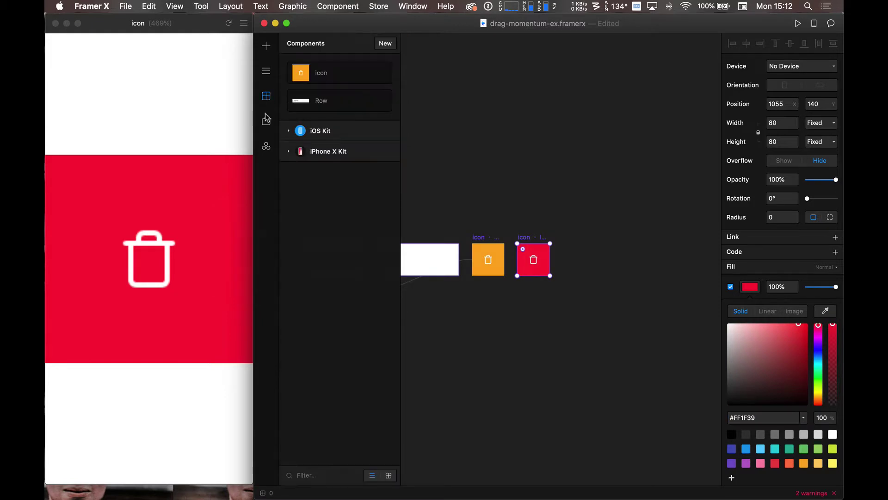
{"action": "left_click", "coordinate": [266, 121]}
{"action": "left_click", "coordinate": [267, 95]}
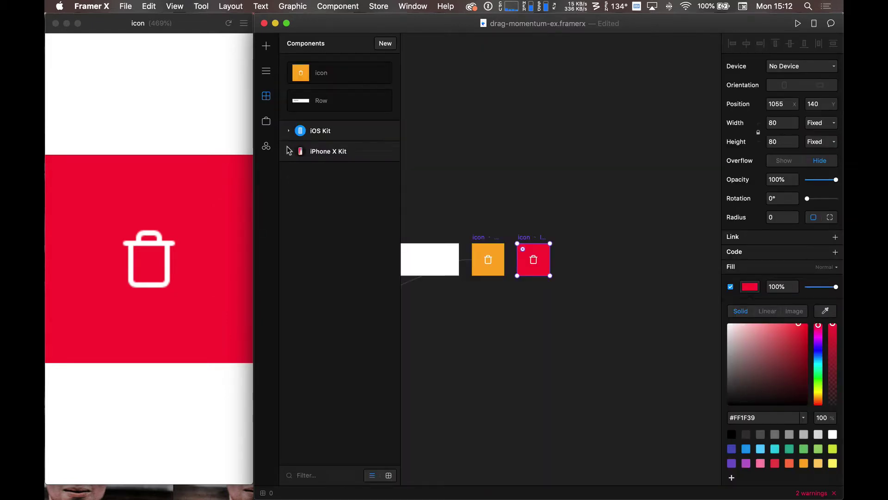
{"action": "left_click", "coordinate": [288, 132]}
{"action": "left_click", "coordinate": [296, 180]}
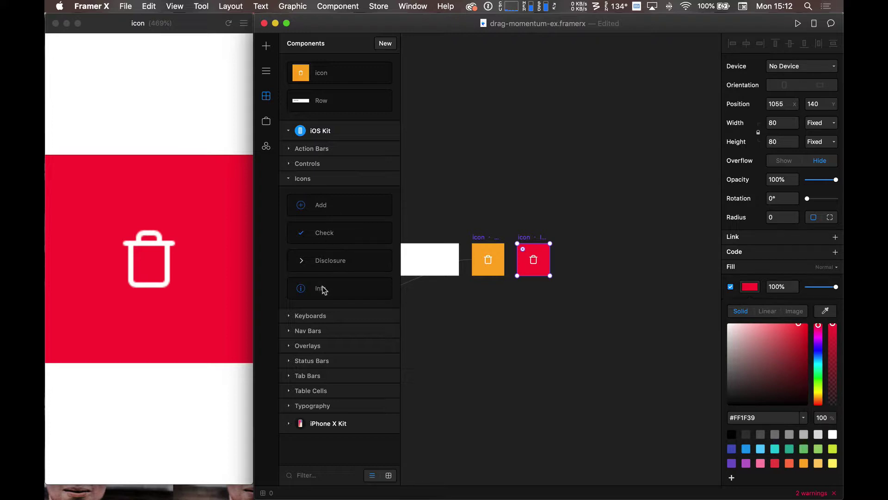
Find the Icon Generator package in the Store by searching "icon generator", install it, and return to the design's layers
{"action": "left_click", "coordinate": [266, 121]}
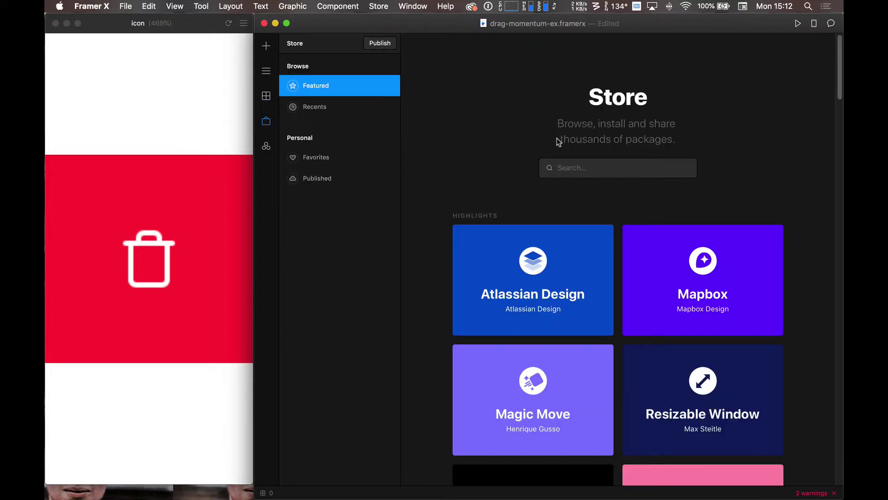
{"action": "type", "text": "icon generator"}
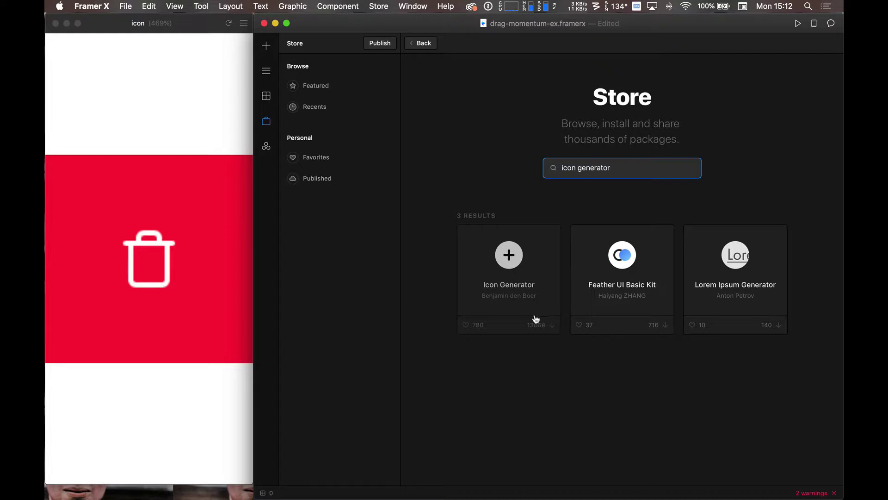
{"action": "left_click", "coordinate": [515, 282]}
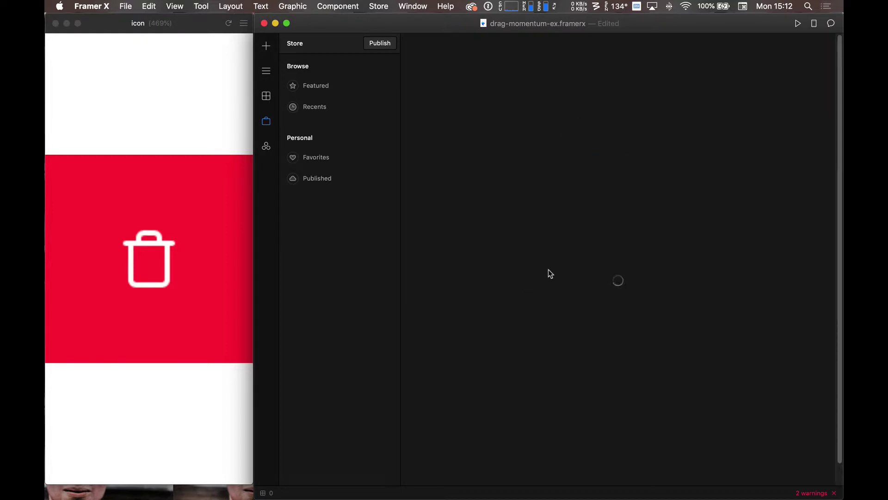
{"action": "scroll", "coordinate": [596, 148], "scroll_direction": "down", "scroll_amount": 2}
{"action": "scroll", "coordinate": [596, 152], "scroll_direction": "down", "scroll_amount": 3}
{"action": "scroll", "coordinate": [595, 151], "scroll_direction": "up", "scroll_amount": 5}
{"action": "left_click", "coordinate": [817, 44]}
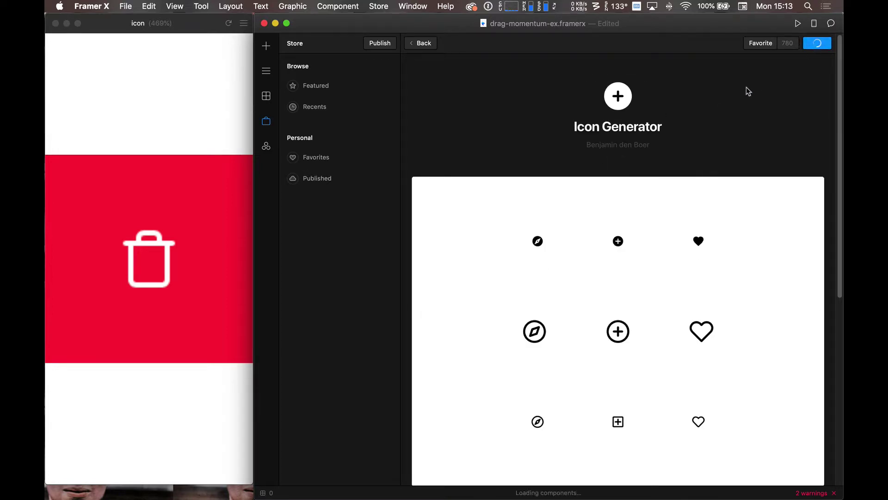
{"action": "left_click", "coordinate": [266, 73]}
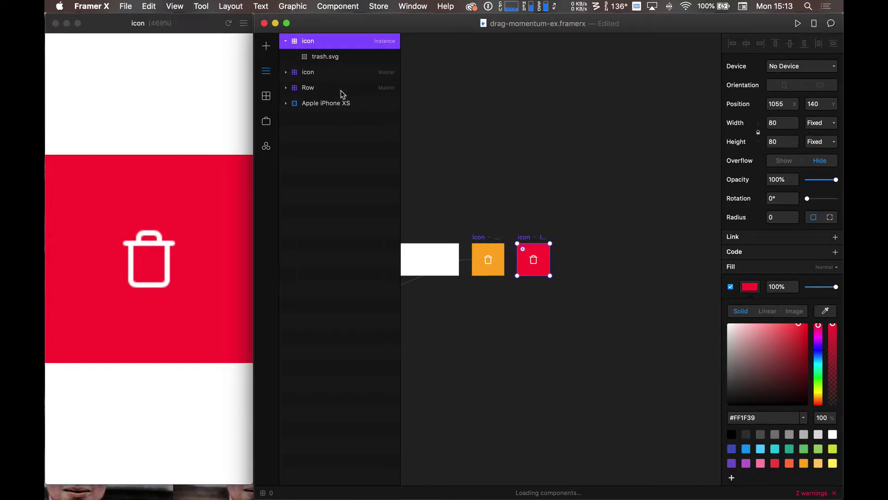
Look for the Icon Generator package among the project's components, collapsing the Icons group and the iOS Kit
{"action": "left_click", "coordinate": [266, 96]}
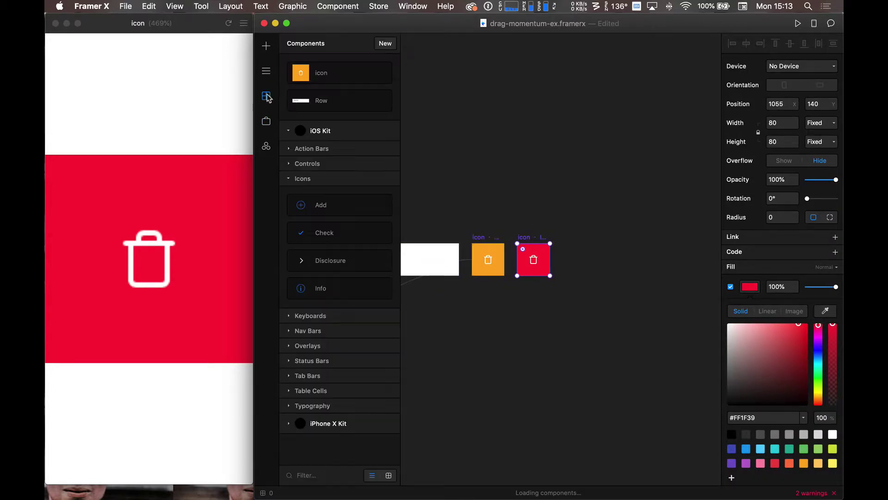
{"action": "left_click", "coordinate": [287, 177]}
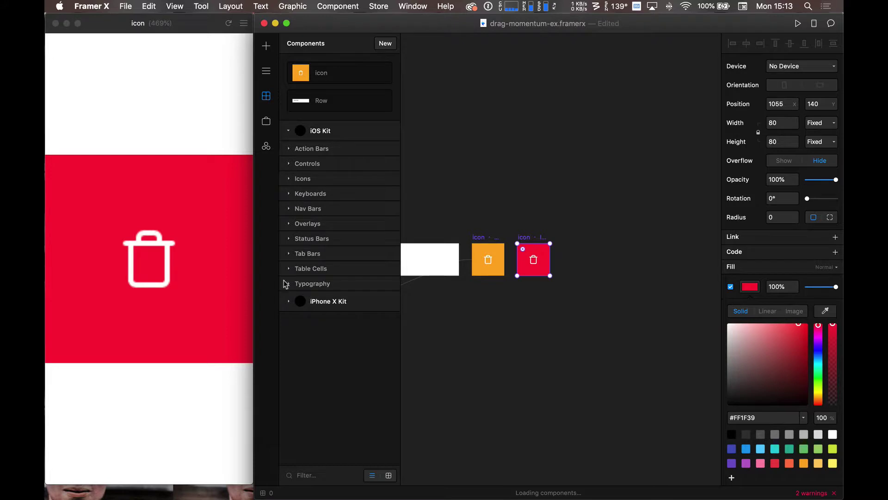
{"action": "left_click", "coordinate": [287, 131]}
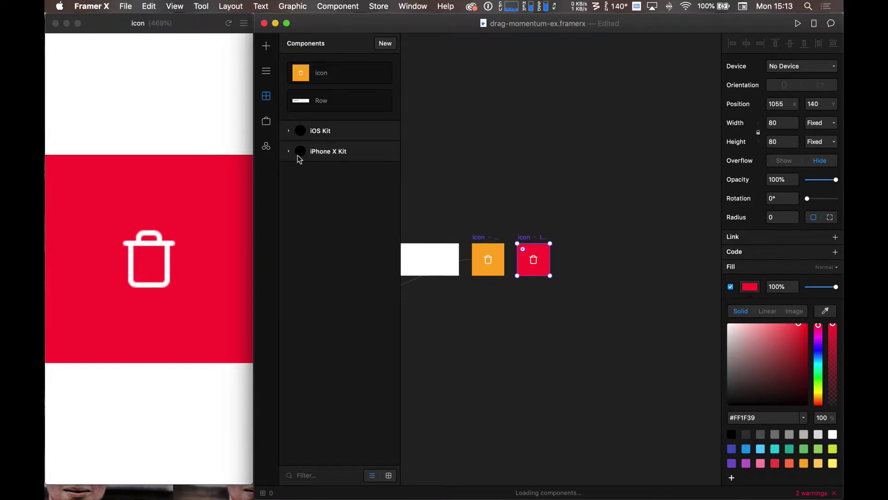
Mark the Icon Generator package as a favorite in the Store, check the Wi-Fi connection, and return to the design's layers
{"action": "left_click", "coordinate": [266, 121]}
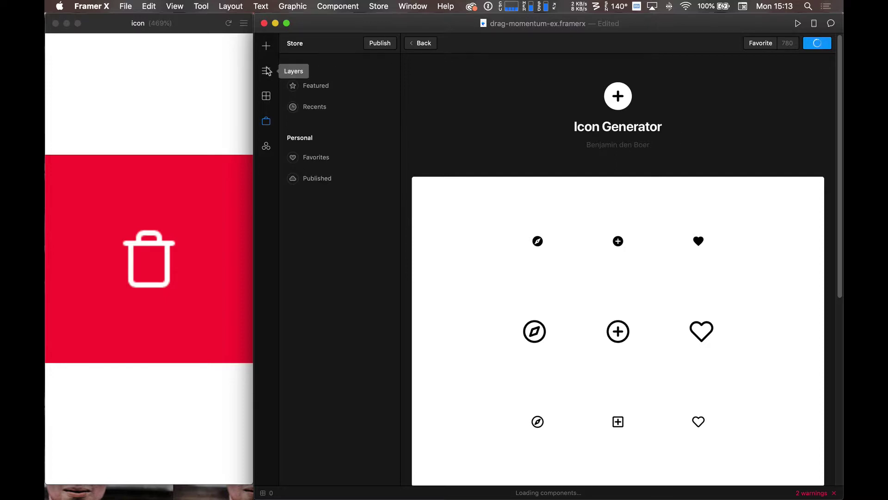
{"action": "left_click", "coordinate": [760, 43]}
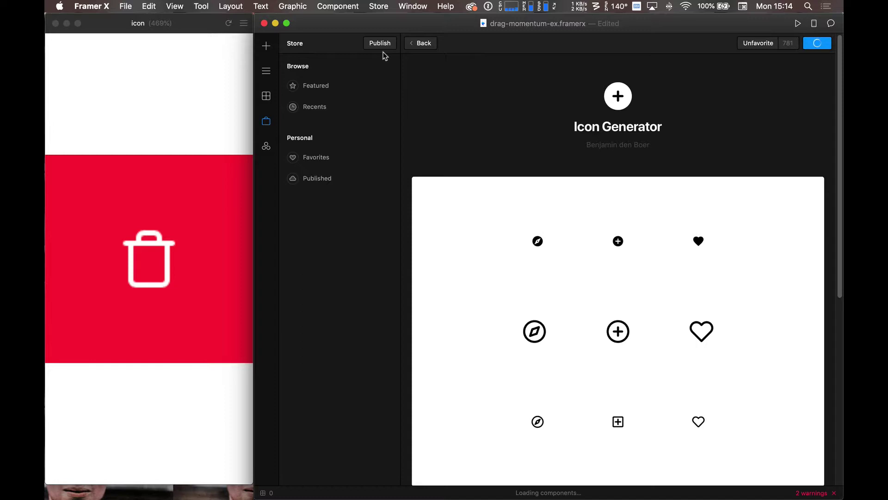
{"action": "left_click", "coordinate": [685, 6]}
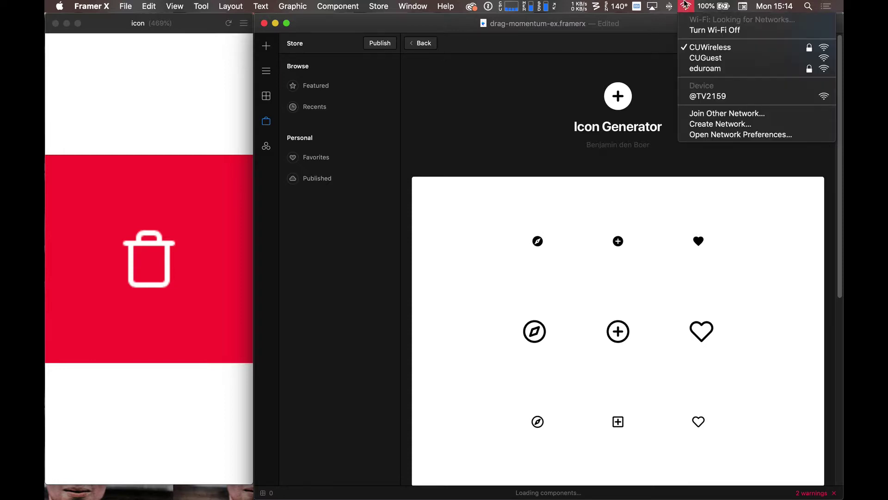
{"action": "left_click", "coordinate": [268, 325]}
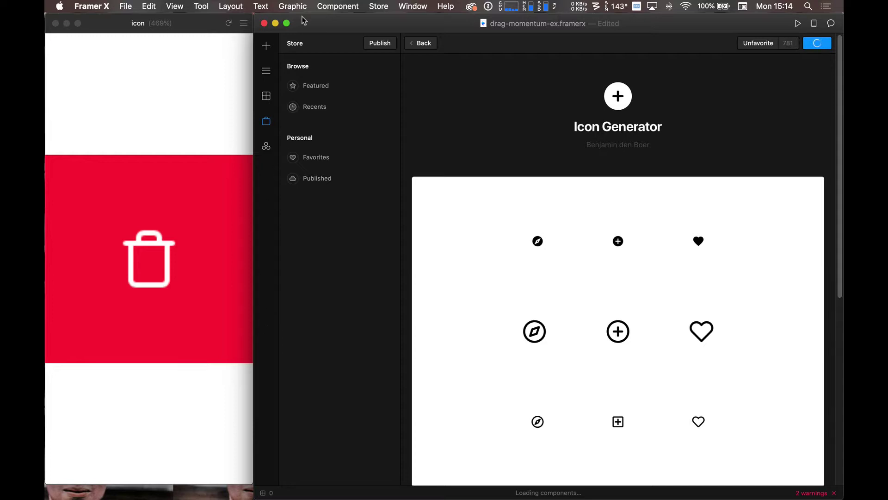
{"action": "left_click", "coordinate": [264, 66]}
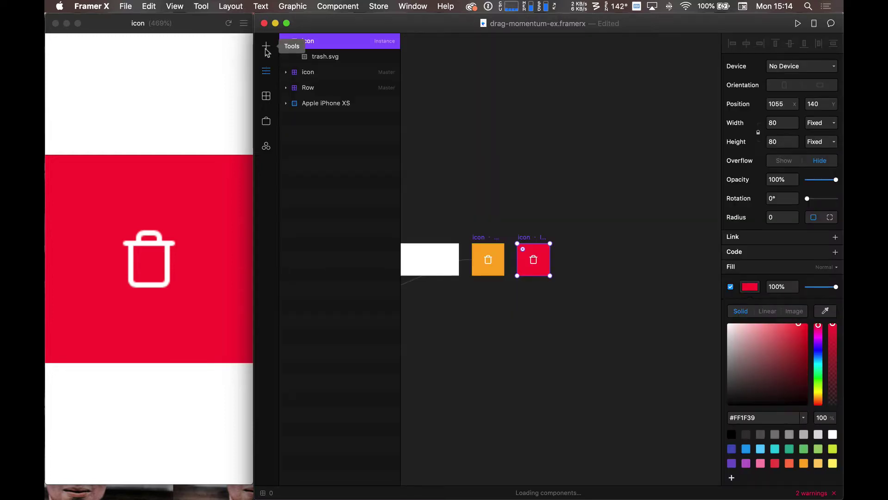
Insert the Info icon from the iOS Kit's Icons group on top of the red trash icon
{"action": "left_click", "coordinate": [266, 96]}
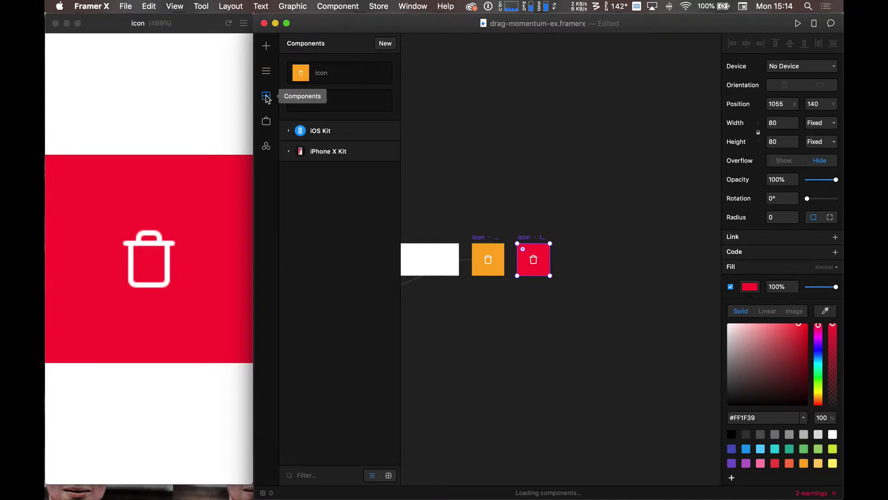
{"action": "left_click", "coordinate": [288, 132]}
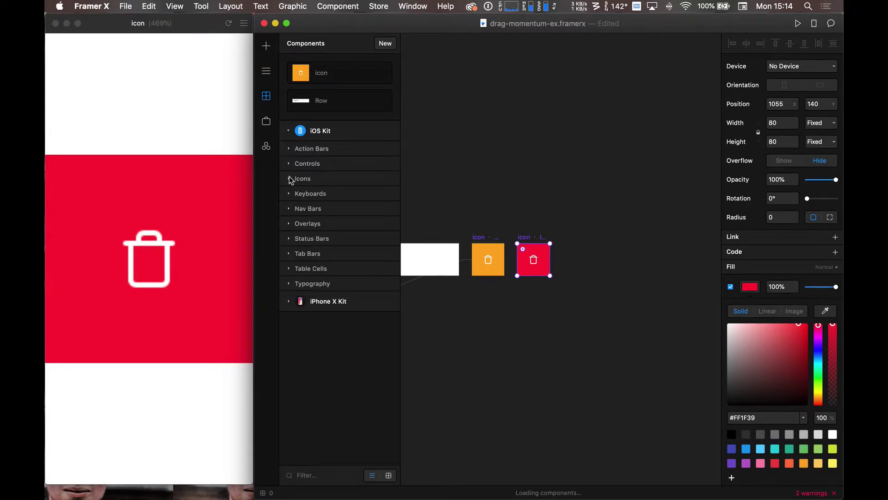
{"action": "left_click", "coordinate": [290, 178]}
{"action": "left_click_drag", "start_coordinate": [311, 297], "coordinate": [542, 297]}
{"action": "left_click_drag", "start_coordinate": [540, 264], "coordinate": [541, 264]}
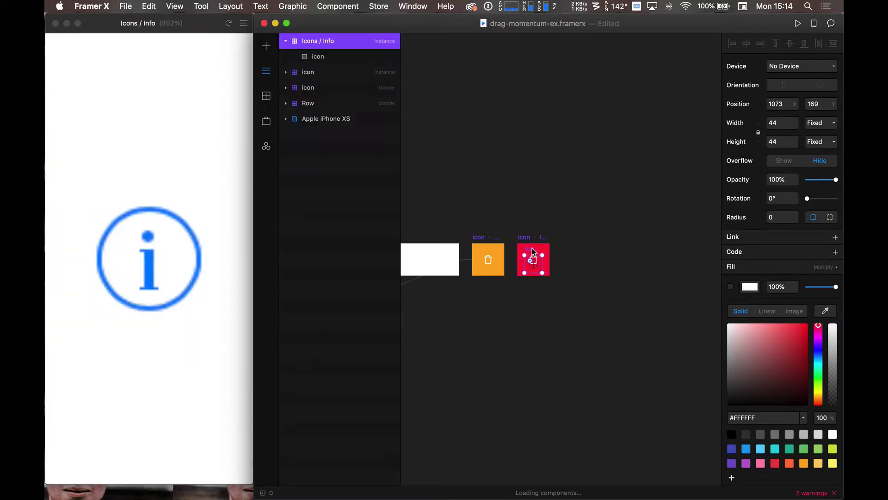
Inspect the Info and red icon layers, then move the Info instance to the red tile's upper-right corner
{"action": "left_click", "coordinate": [315, 57]}
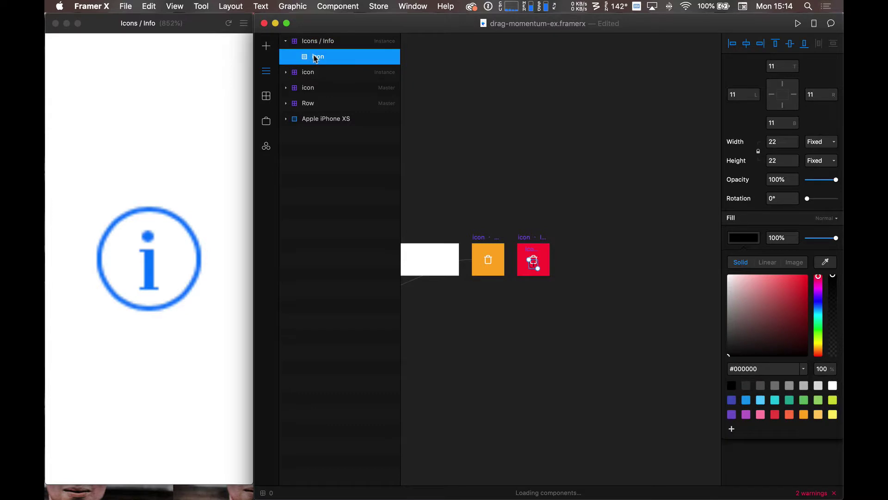
{"action": "left_click", "coordinate": [310, 73]}
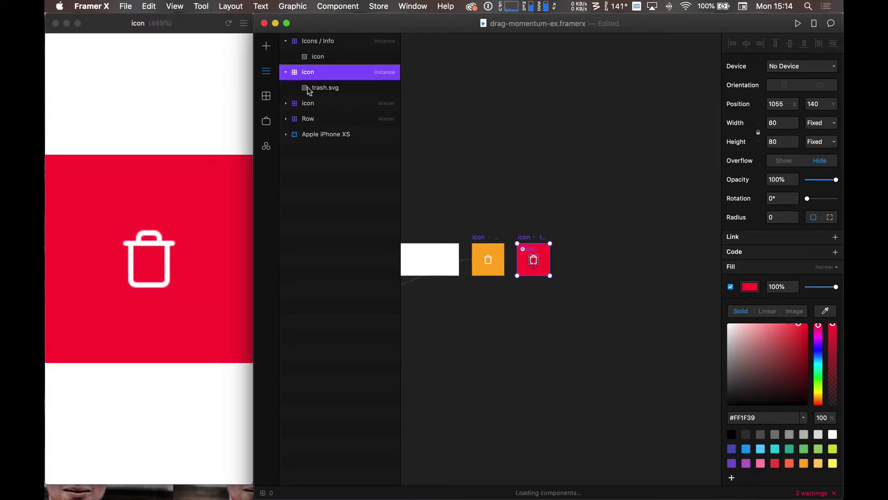
{"action": "left_click", "coordinate": [330, 56]}
{"action": "left_click", "coordinate": [332, 41]}
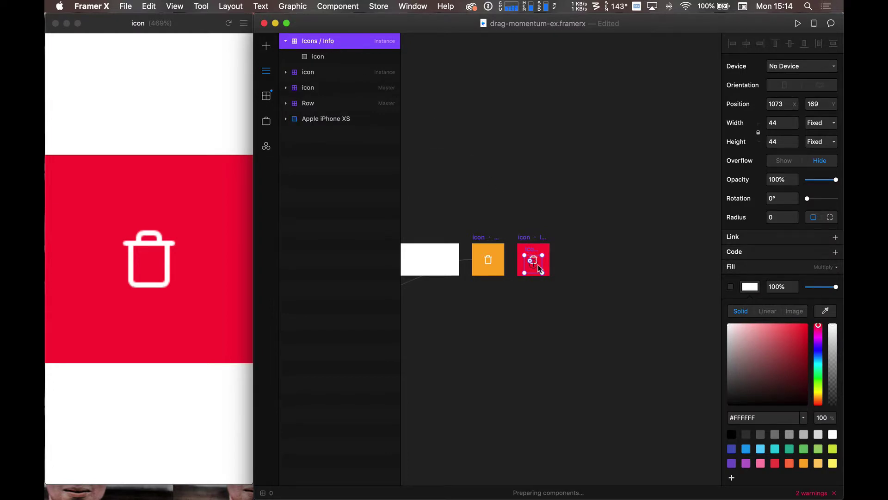
Detach the red icon instance from its master component
{"action": "left_click", "coordinate": [534, 267]}
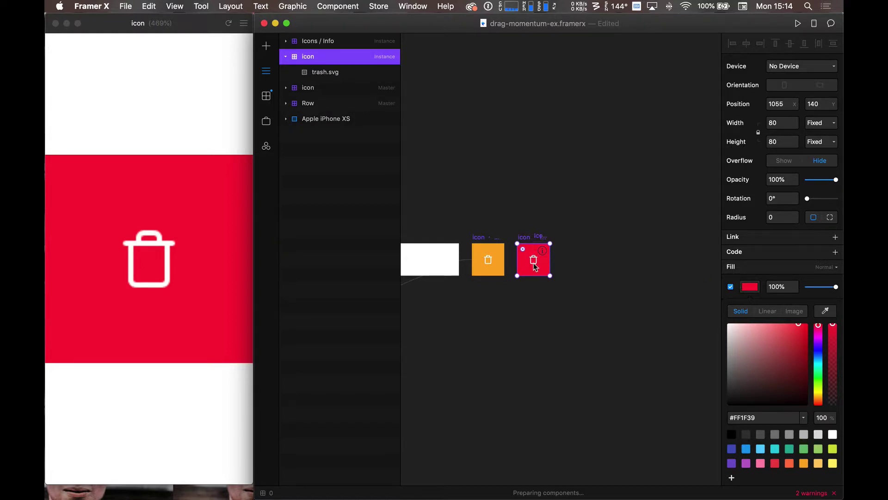
{"action": "double_click", "coordinate": [534, 267]}
{"action": "key", "text": "Escape"}
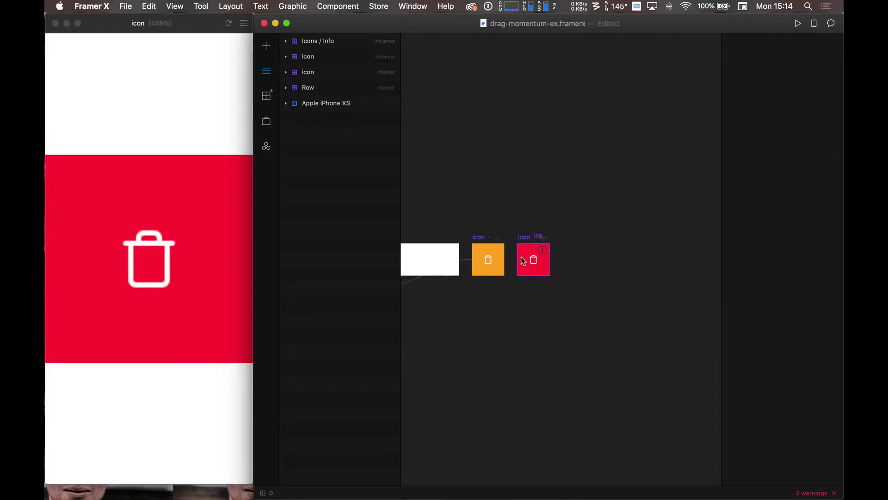
{"action": "left_click", "coordinate": [535, 267]}
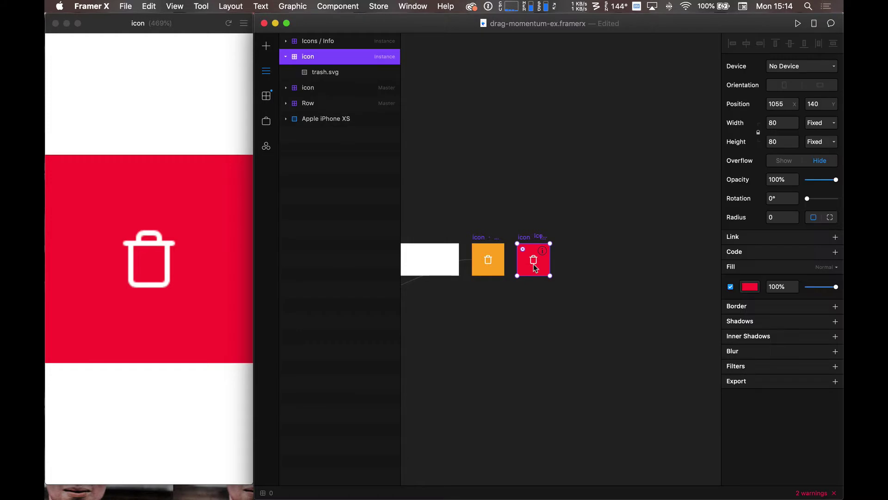
{"action": "left_click", "coordinate": [535, 266]}
{"action": "right_click", "coordinate": [524, 239]}
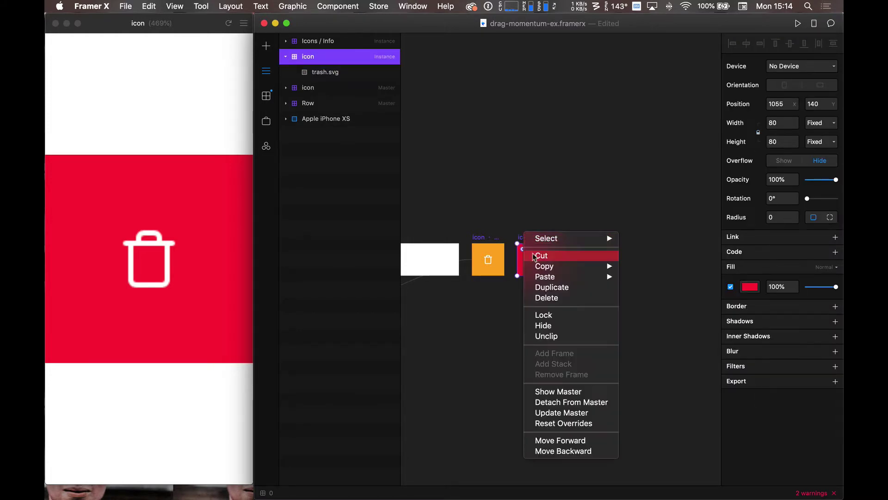
{"action": "left_click", "coordinate": [539, 402]}
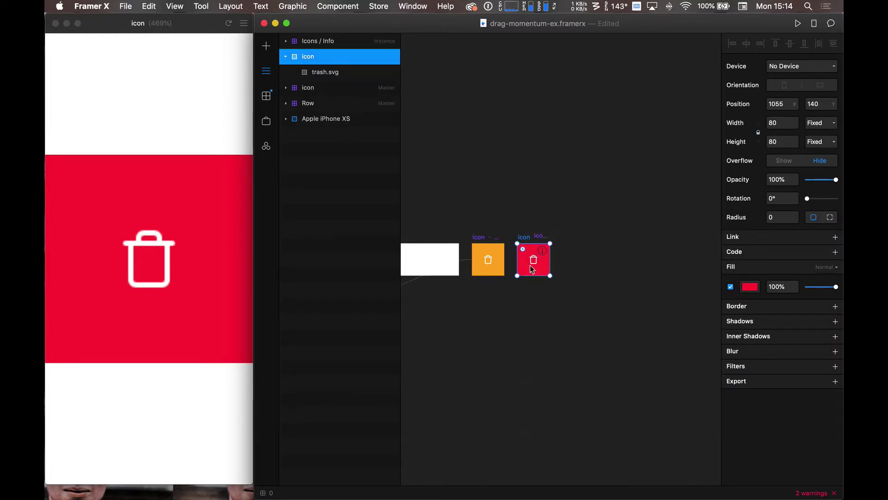
Delete the trash graphic from the red icon and center the Info icon in its place, with 18 px on every side
{"action": "left_click", "coordinate": [588, 275]}
{"action": "left_click", "coordinate": [532, 261]}
{"action": "key", "text": "BackSpace"}
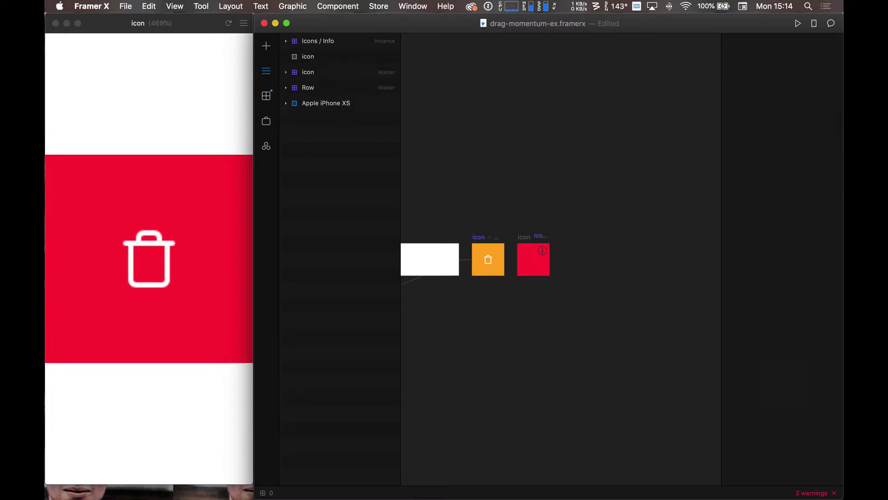
{"action": "left_click_drag", "start_coordinate": [547, 254], "coordinate": [537, 263]}
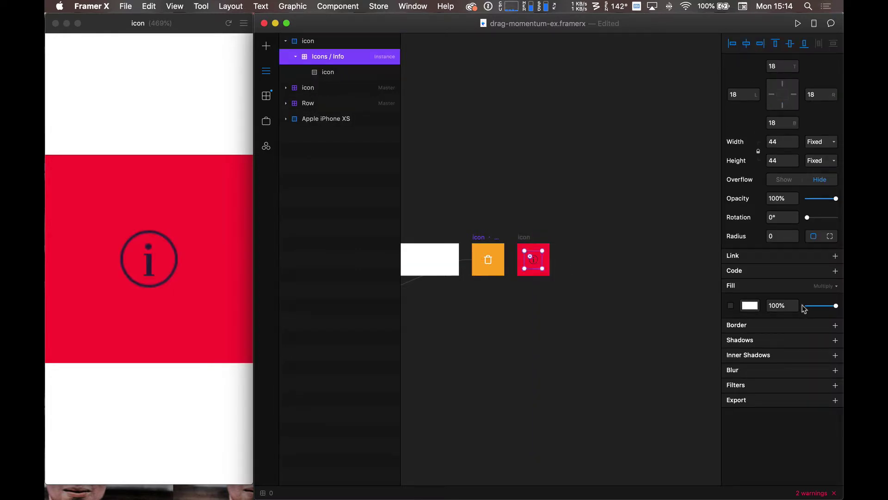
Add a 1 px solid border to the Info instance and set its color to near-white #FCFCFC
{"action": "left_click", "coordinate": [756, 326]}
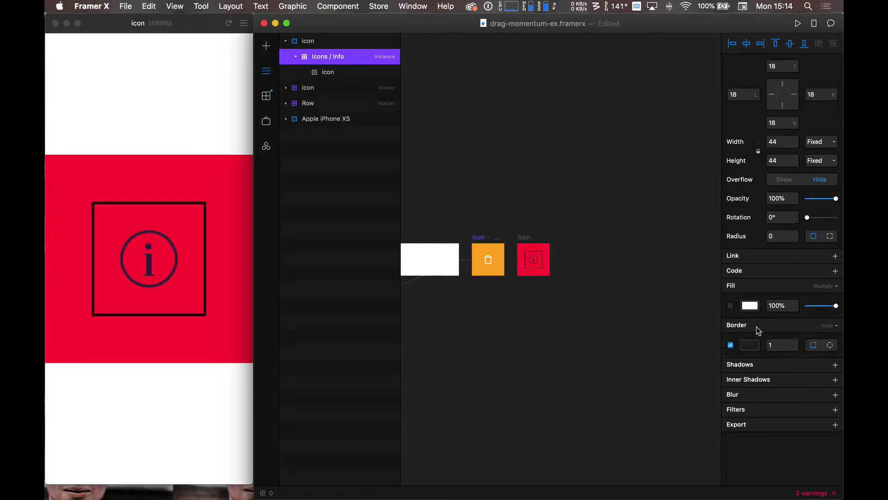
{"action": "left_click", "coordinate": [752, 346]}
{"action": "left_click_drag", "start_coordinate": [737, 393], "coordinate": [719, 383]}
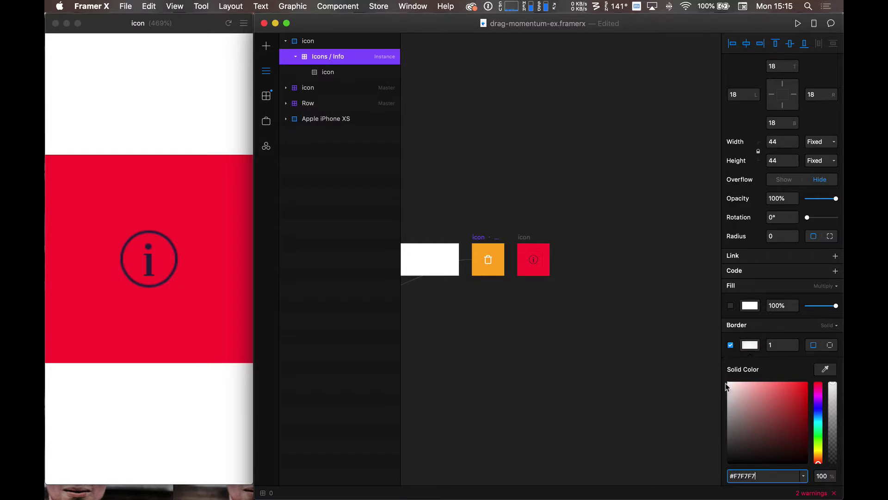
Set the fill of the icon layer inside the Info instance to near-white
{"action": "scroll", "coordinate": [564, 277], "scroll_direction": "up", "scroll_amount": 10}
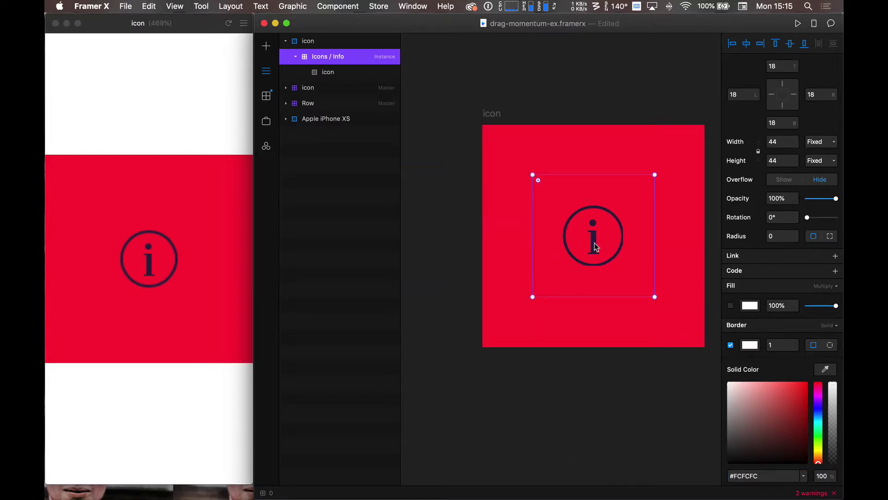
{"action": "left_click", "coordinate": [355, 73]}
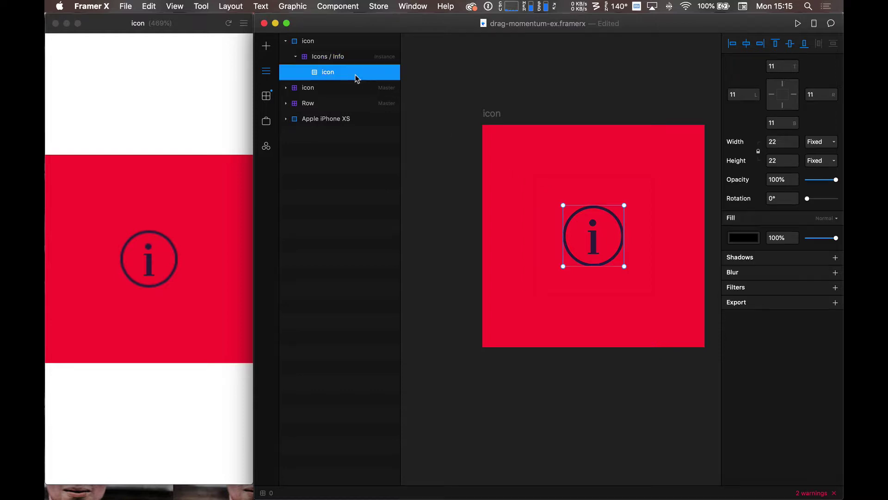
{"action": "left_click", "coordinate": [753, 238]}
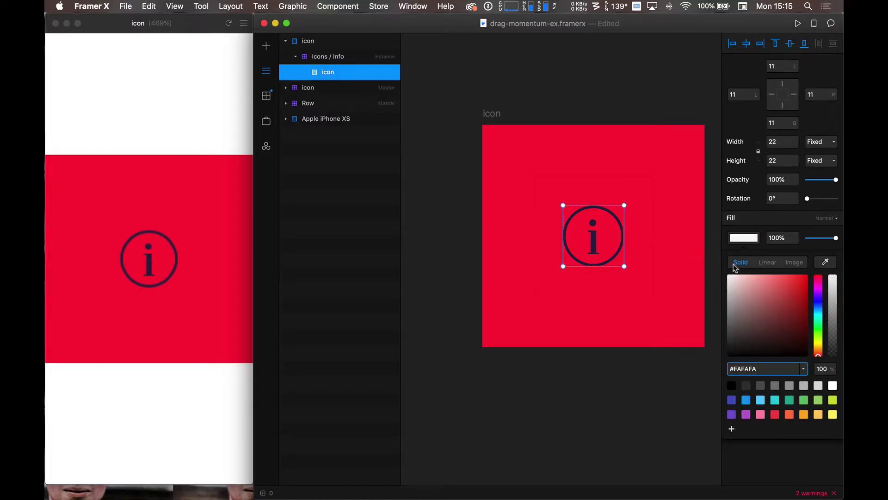
{"action": "left_click", "coordinate": [750, 241]}
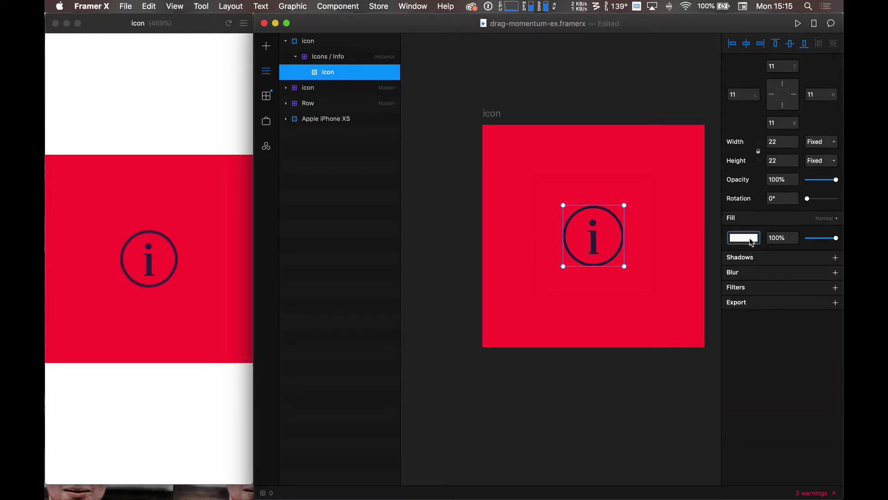
{"action": "left_click", "coordinate": [751, 273]}
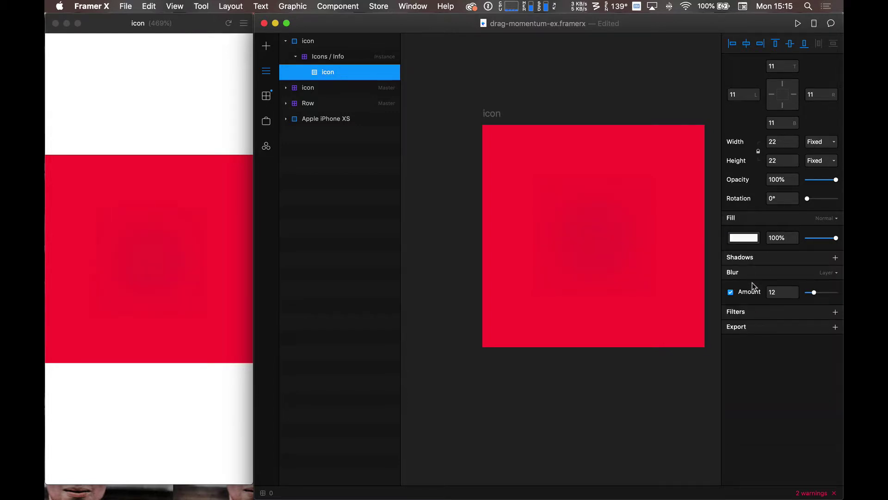
{"action": "left_click", "coordinate": [750, 311]}
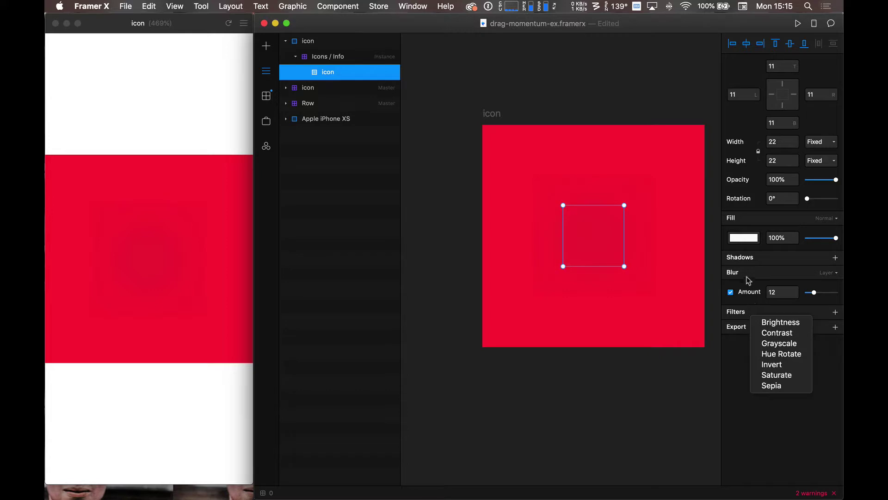
{"action": "left_click", "coordinate": [749, 277]}
{"action": "left_click", "coordinate": [834, 273]}
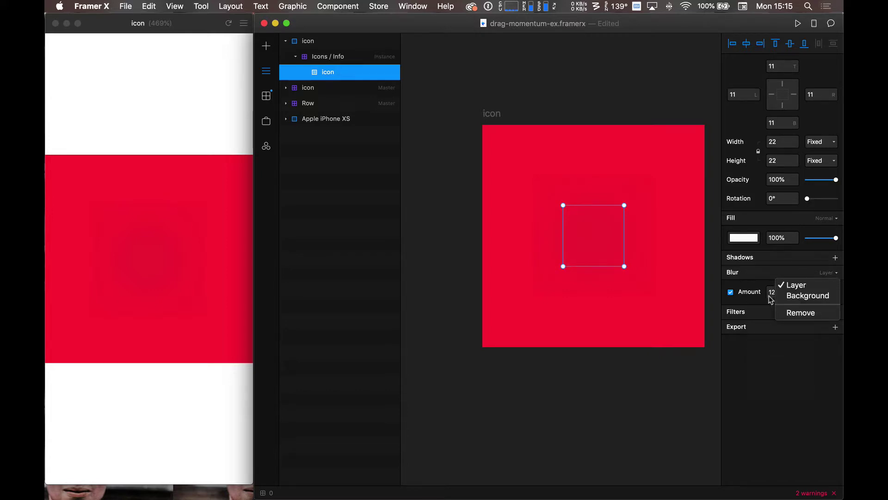
{"action": "left_click", "coordinate": [801, 312]}
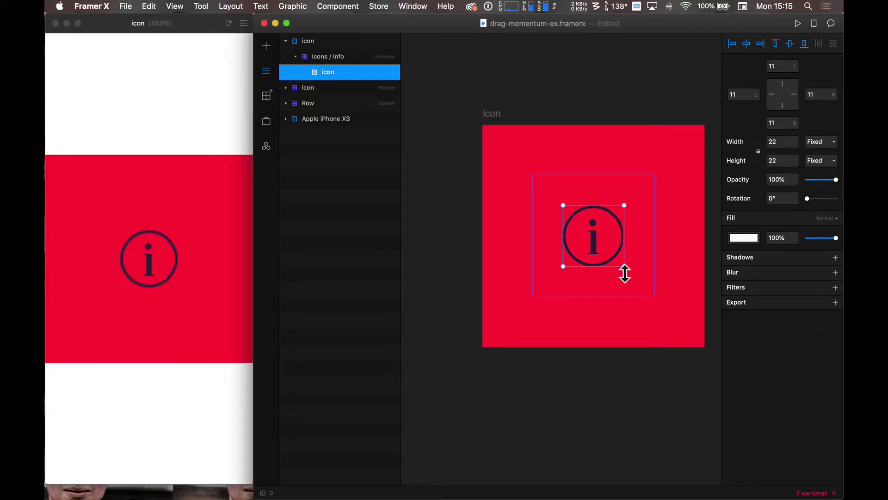
{"action": "key", "text": "Escape"}
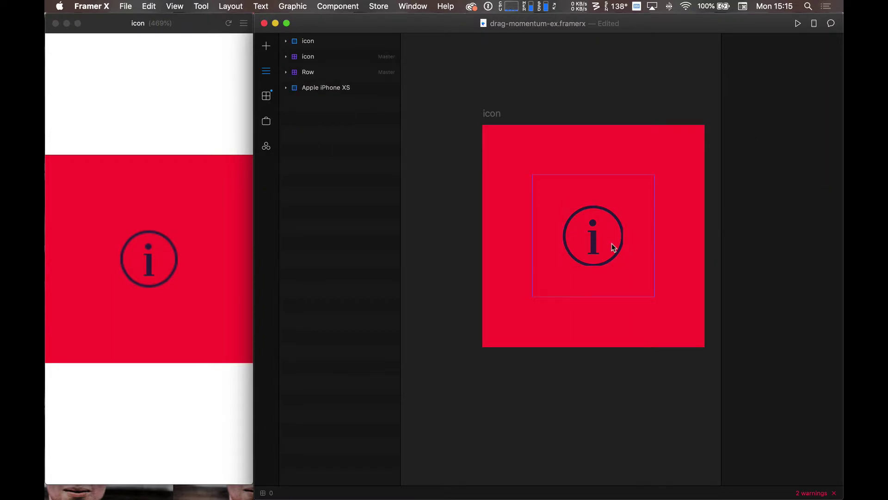
{"action": "left_click", "coordinate": [610, 244]}
{"action": "left_click", "coordinate": [328, 71]}
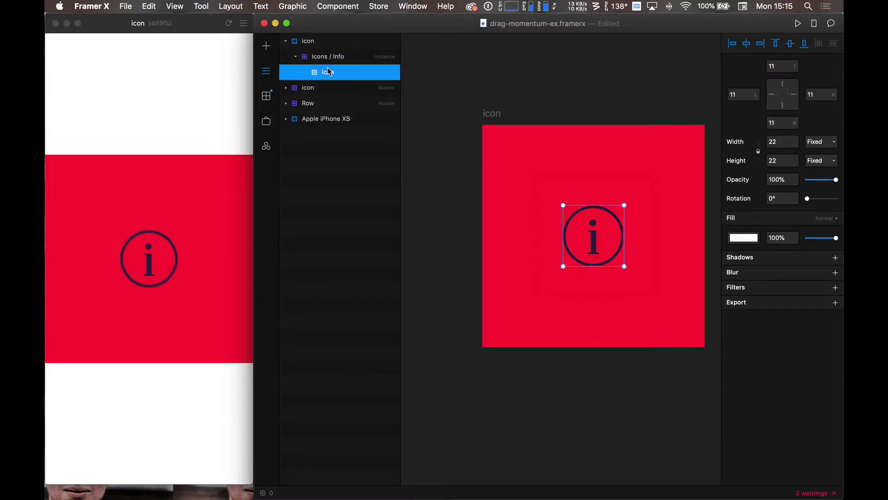
{"action": "key", "text": "Escape"}
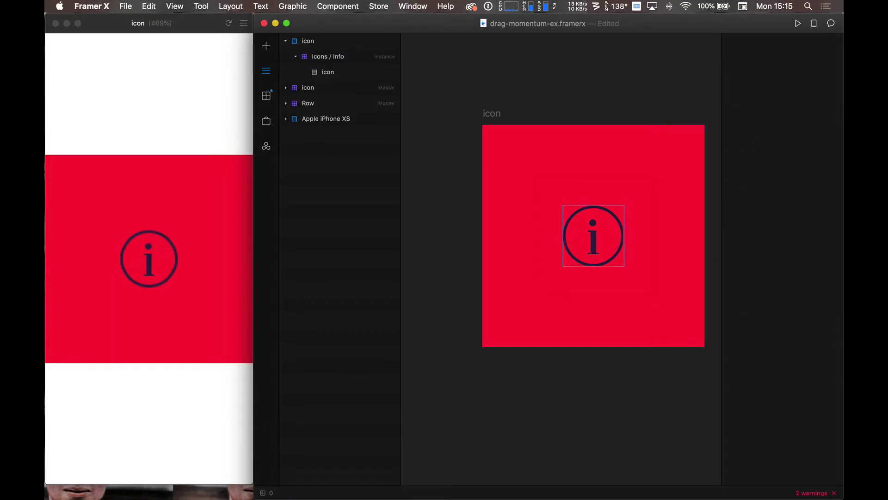
{"action": "left_click", "coordinate": [324, 58]}
{"action": "left_click", "coordinate": [326, 73]}
{"action": "right_click", "coordinate": [327, 75]}
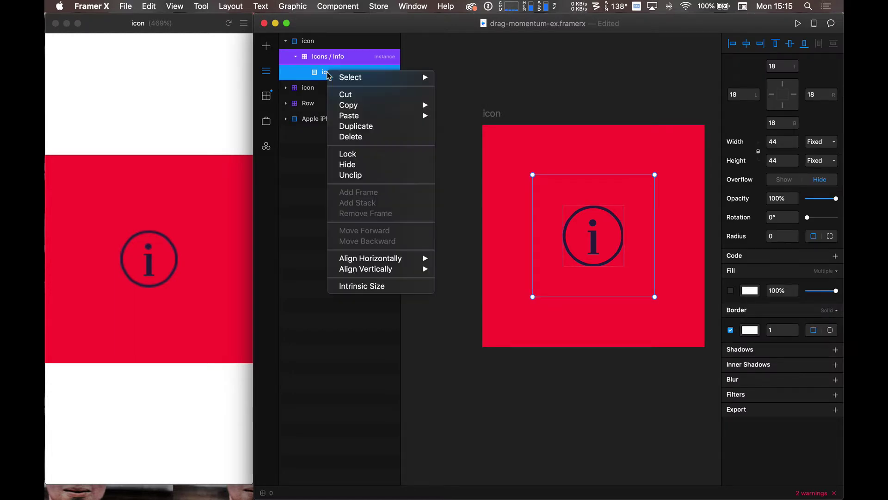
{"action": "left_click", "coordinate": [310, 72]}
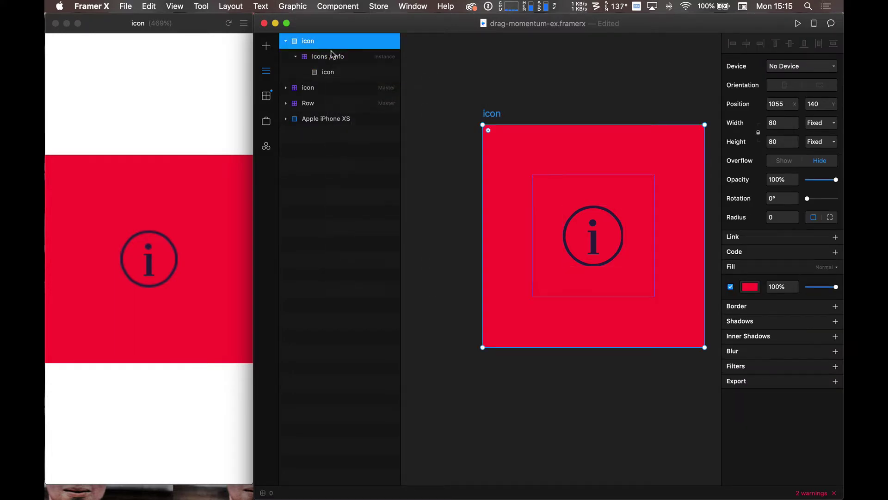
Detach the Icons / Info instance from its master and delete the icon layer inside it
{"action": "right_click", "coordinate": [323, 57]}
{"action": "left_click", "coordinate": [360, 225]}
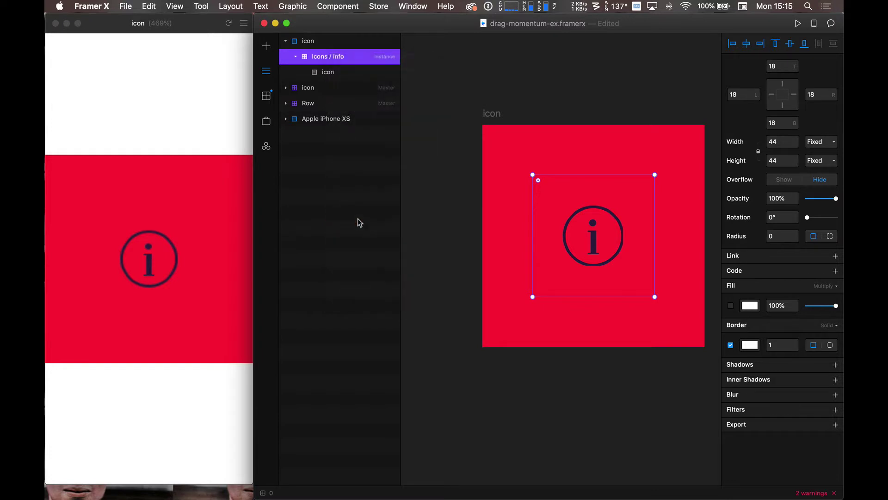
{"action": "left_click", "coordinate": [345, 76]}
{"action": "key", "text": "Delete"}
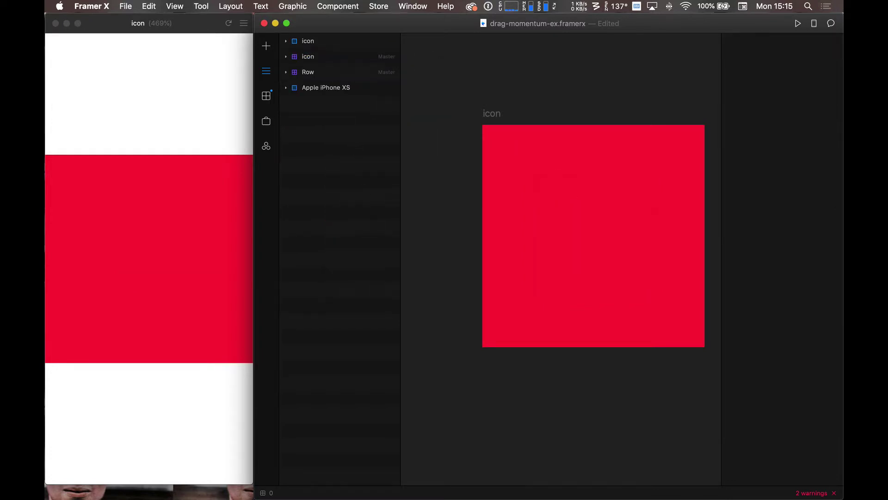
Place the Icon Generator's Icon component in the center of the Icons / Info frame and set its icon to share
{"action": "left_click", "coordinate": [319, 45]}
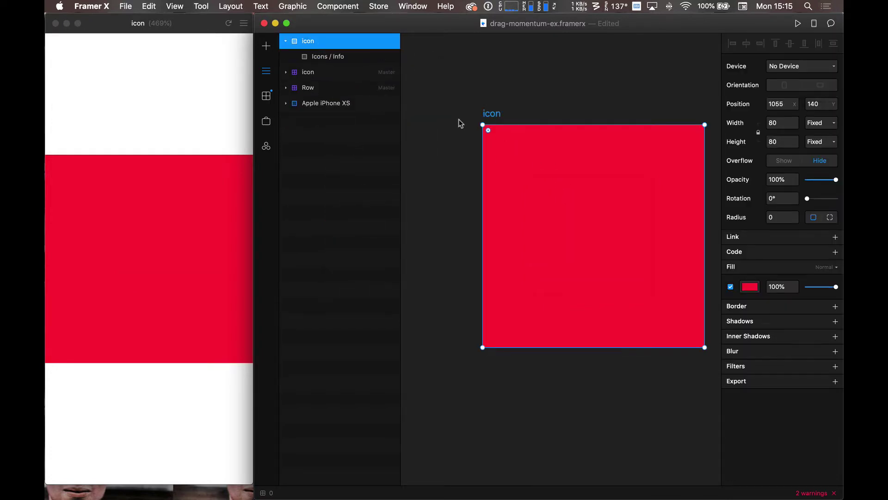
{"action": "left_click", "coordinate": [266, 96]}
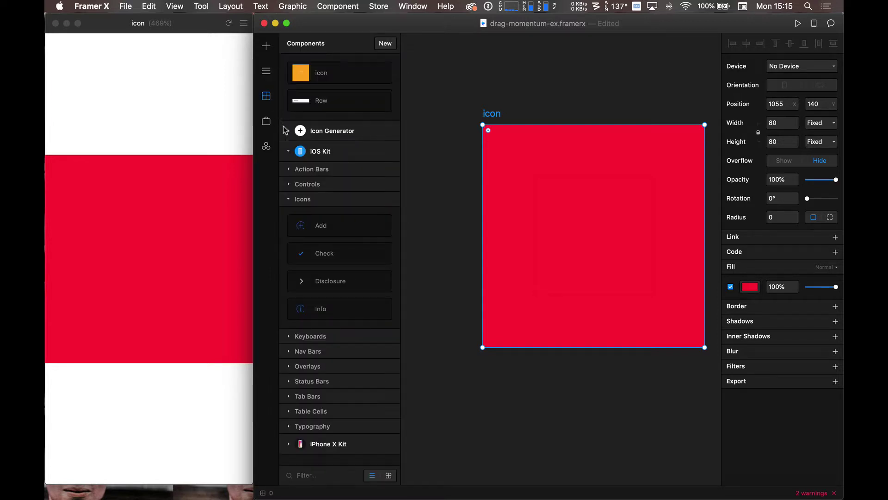
{"action": "left_click", "coordinate": [293, 137]}
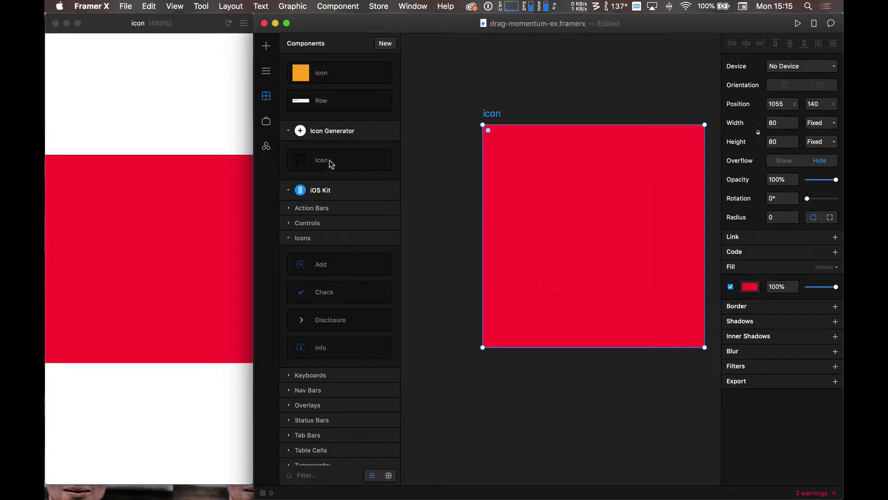
{"action": "left_click_drag", "start_coordinate": [529, 189], "coordinate": [604, 243]}
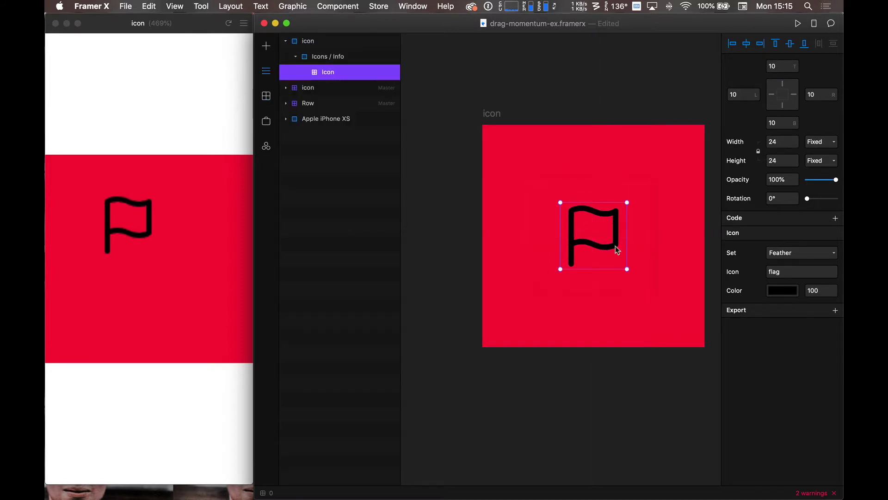
{"action": "left_click", "coordinate": [788, 271]}
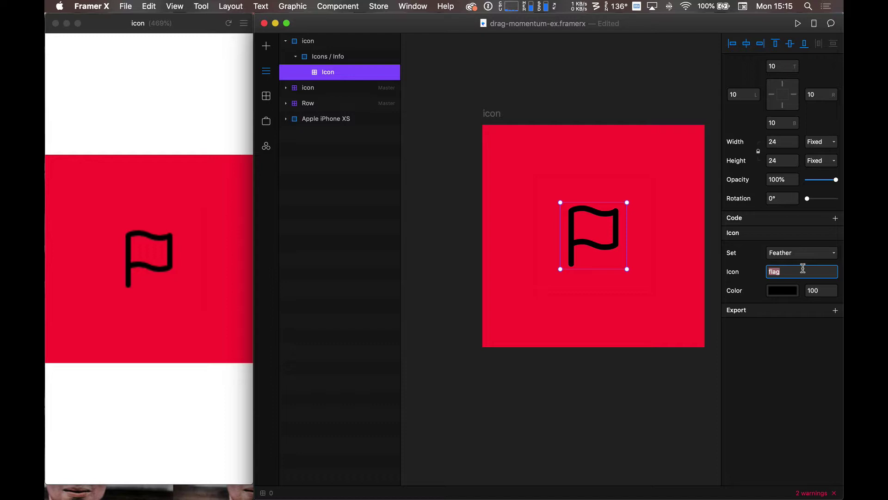
{"action": "type", "text": "share"}
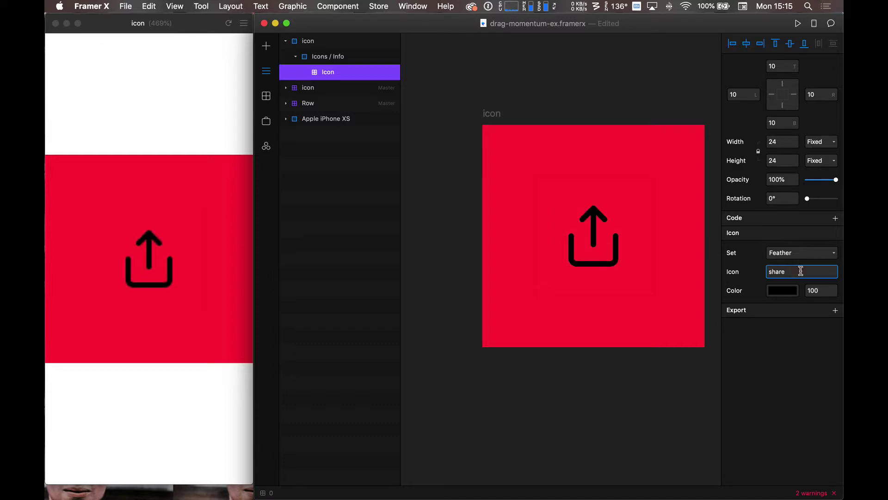
Try to recolor the share icon white, #FFFFFF
{"action": "left_click", "coordinate": [791, 291]}
{"action": "left_click_drag", "start_coordinate": [740, 337], "coordinate": [714, 327]}
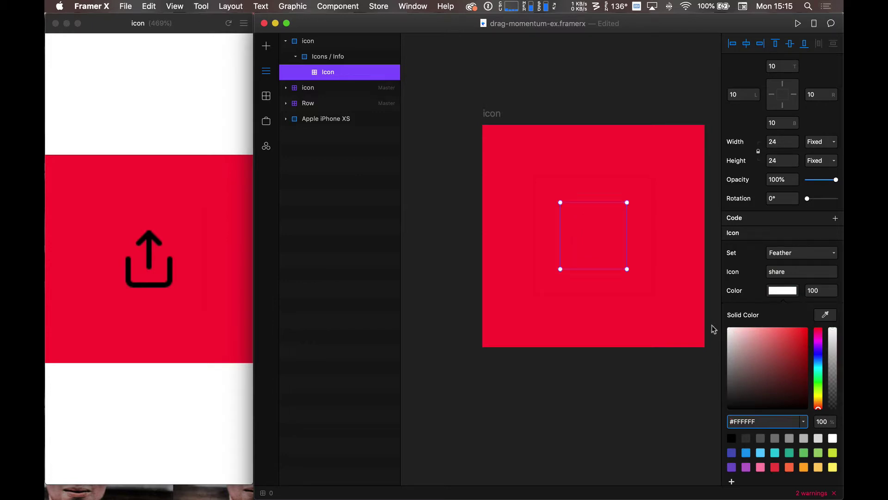
{"action": "left_click_drag", "start_coordinate": [832, 368], "coordinate": [834, 328]}
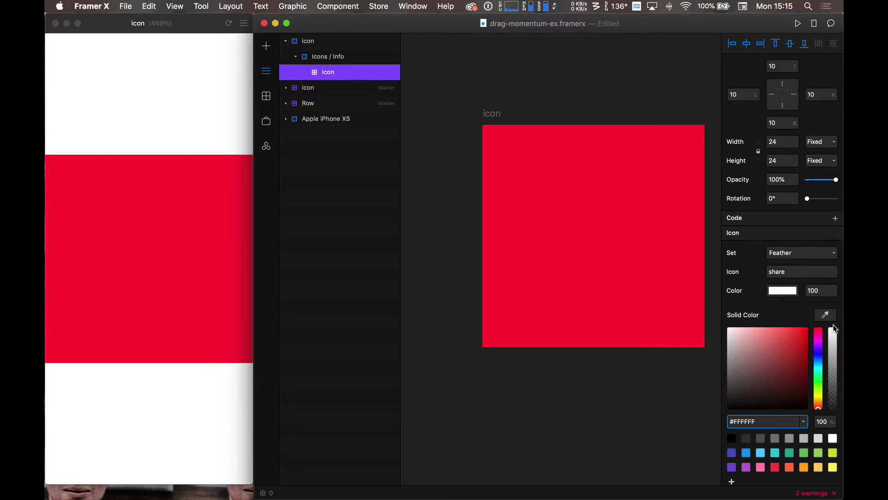
{"action": "scroll", "coordinate": [797, 397], "scroll_direction": "down", "scroll_amount": 1}
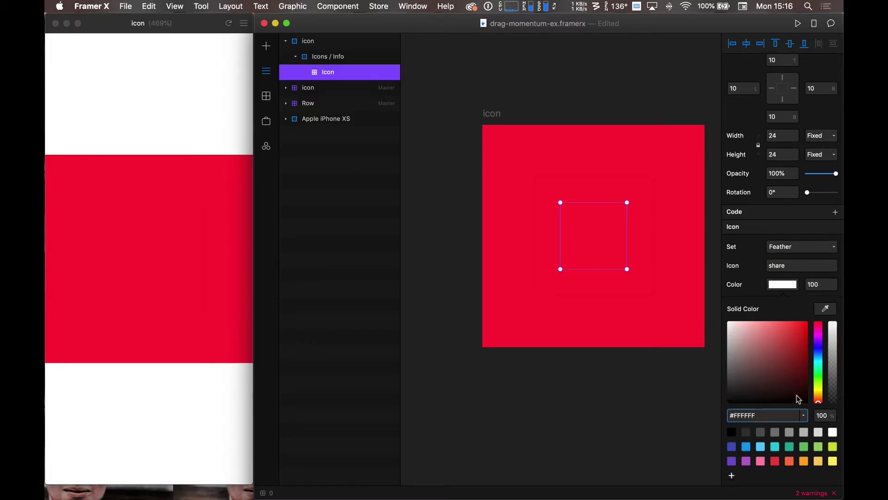
Open the document's warnings in the preview inspector, examine its console messages, and close the inspector
{"action": "left_click", "coordinate": [809, 493]}
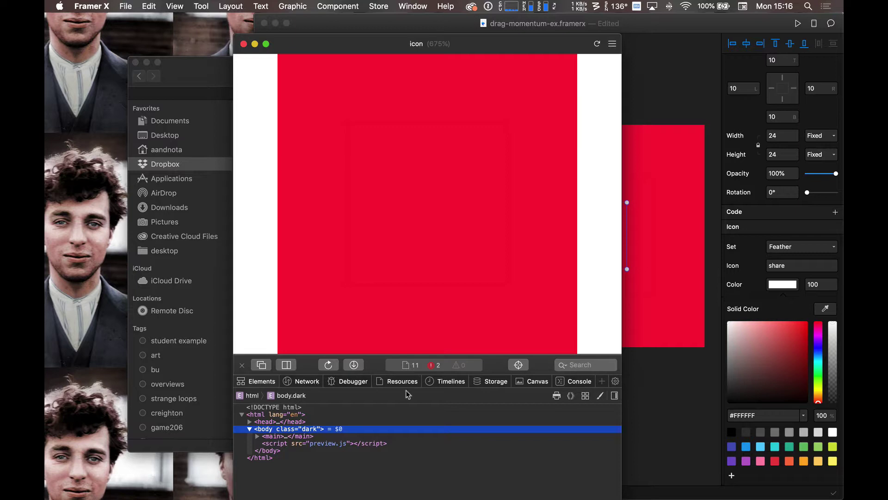
{"action": "left_click", "coordinate": [580, 382]}
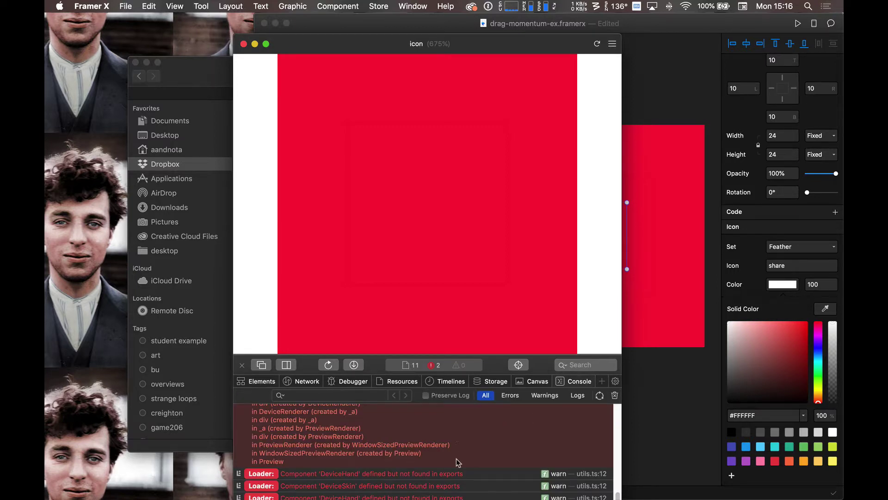
{"action": "left_click", "coordinate": [243, 366]}
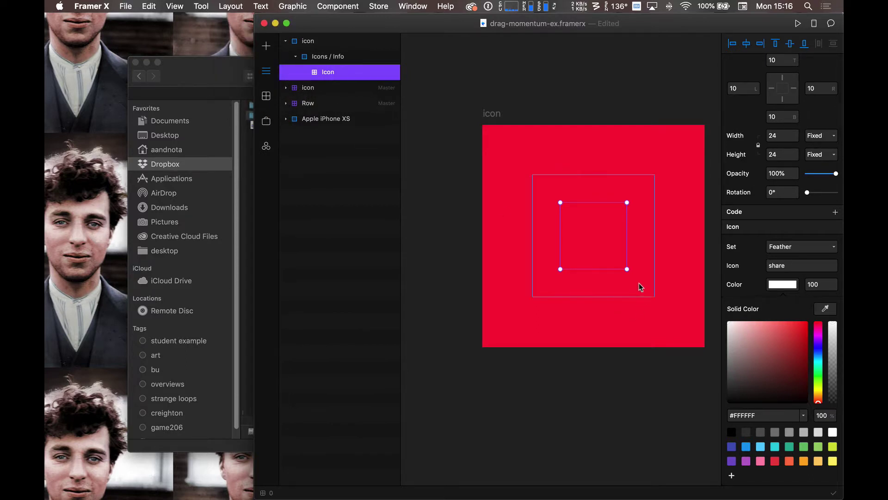
Set the share icon's color back to black, #000000, and deselect the icon
{"action": "left_click_drag", "start_coordinate": [728, 400], "coordinate": [689, 430]}
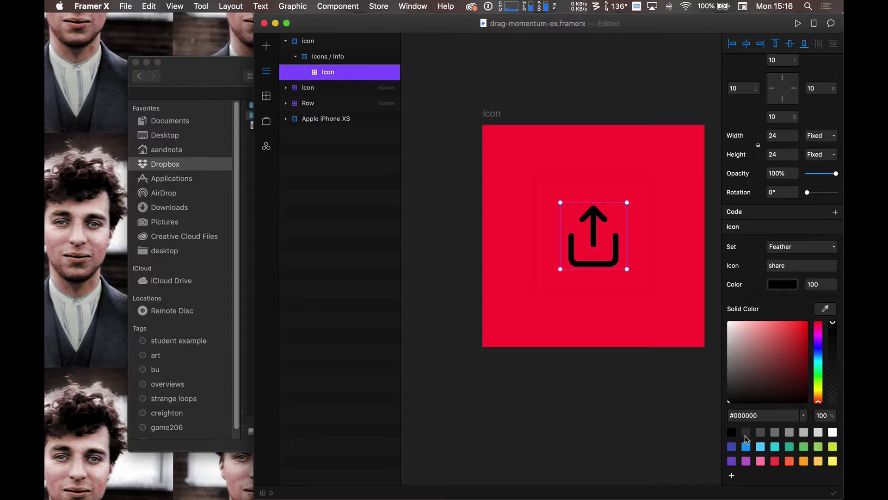
{"action": "left_click", "coordinate": [797, 299]}
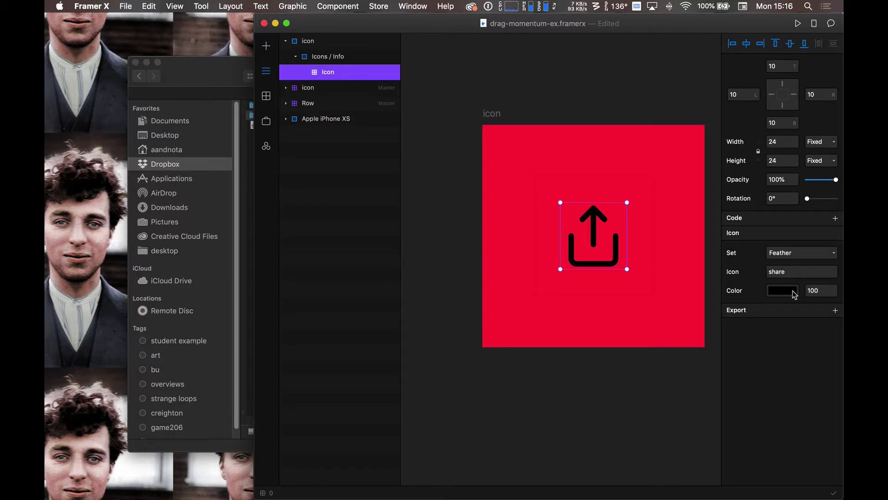
{"action": "left_click", "coordinate": [545, 425]}
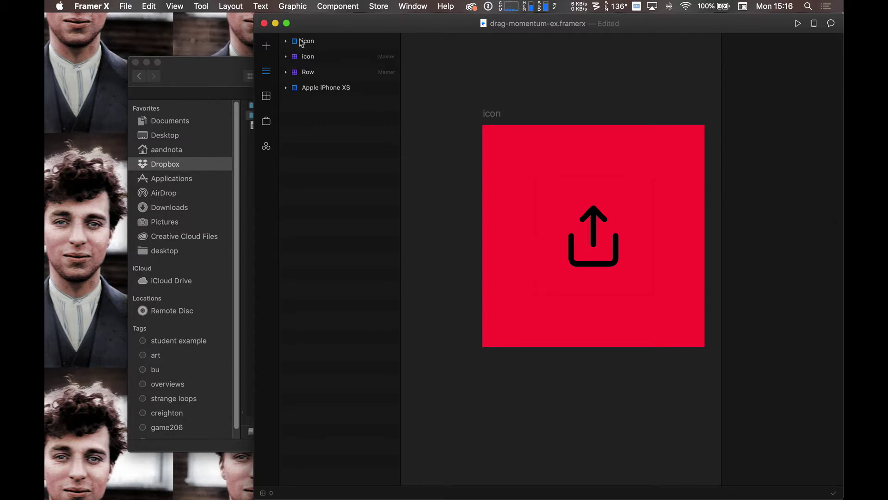
Turn off the pink fill of the Frame layer behind the first notes row on the Apple iPhone XS screen
{"action": "scroll", "coordinate": [462, 190], "scroll_direction": "down", "scroll_amount": 6}
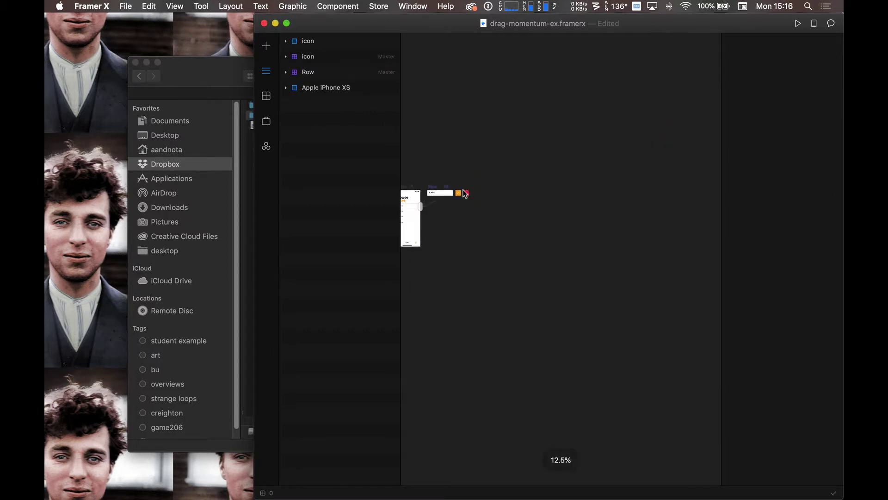
{"action": "scroll", "coordinate": [546, 217], "scroll_direction": "up", "scroll_amount": 5}
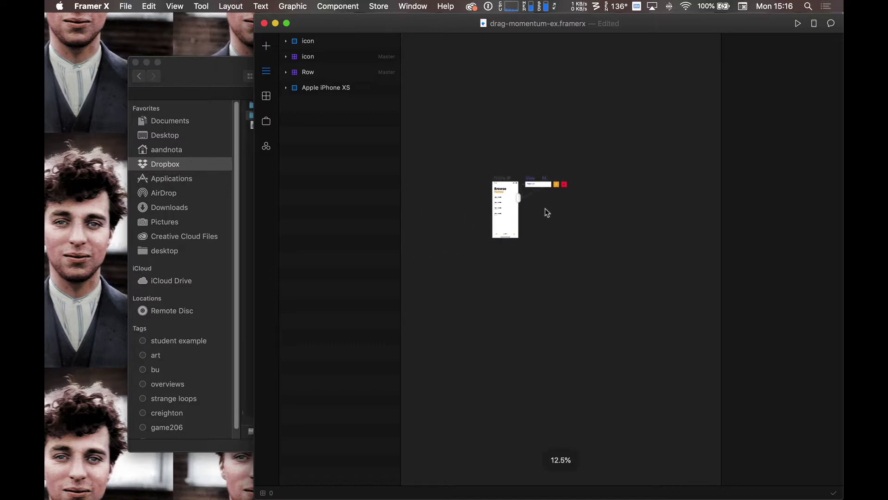
{"action": "scroll", "coordinate": [561, 214], "scroll_direction": "up", "scroll_amount": 4}
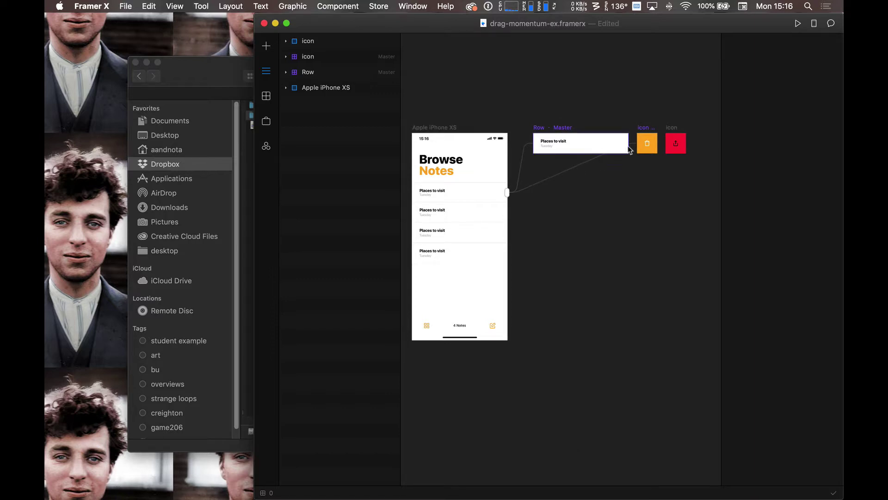
{"action": "left_click", "coordinate": [439, 198]}
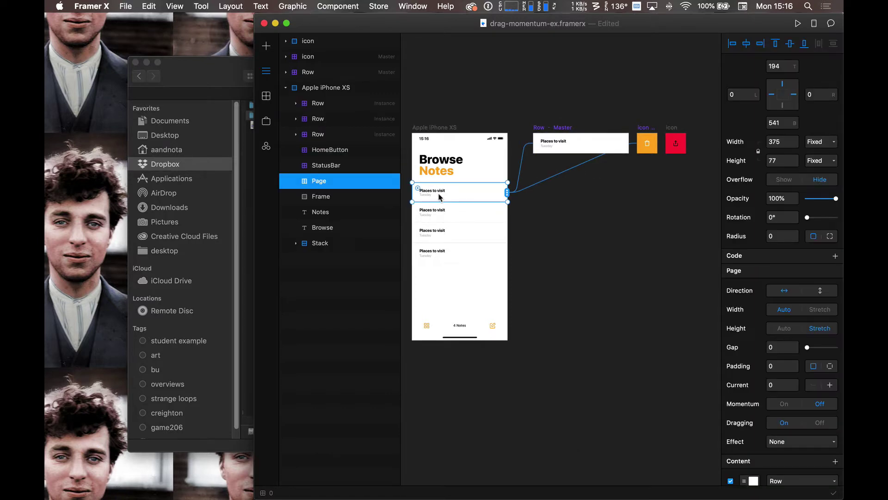
{"action": "left_click", "coordinate": [336, 197]}
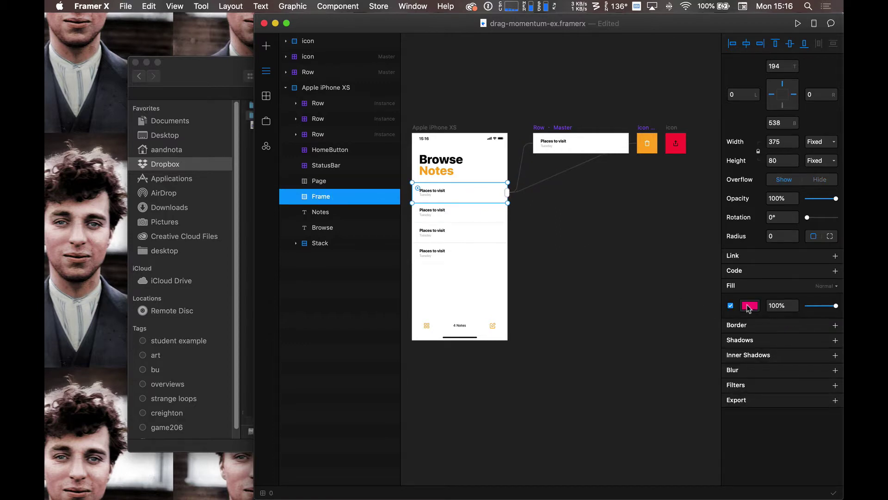
{"action": "left_click", "coordinate": [732, 305]}
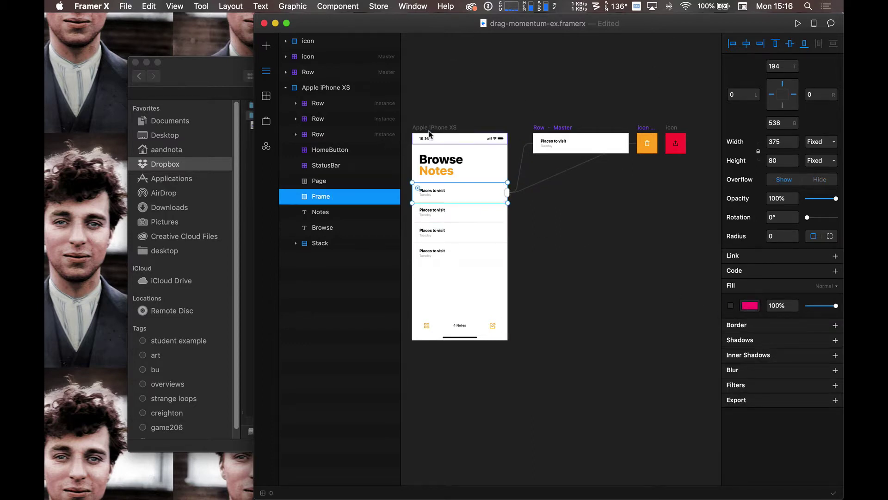
Preview the Apple iPhone XS screen at 100% beside the canvas and swipe the first notes row to test it
{"action": "left_click", "coordinate": [430, 129]}
{"action": "left_click", "coordinate": [797, 23]}
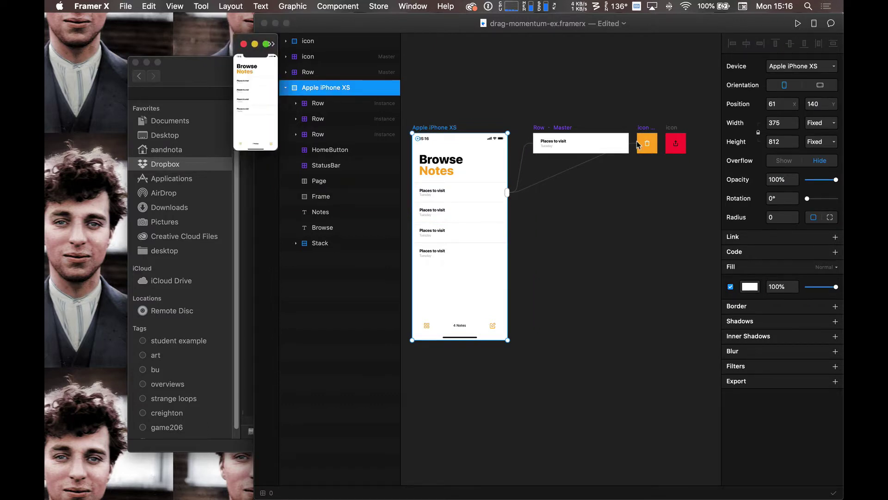
{"action": "left_click_drag", "start_coordinate": [278, 150], "coordinate": [544, 460]}
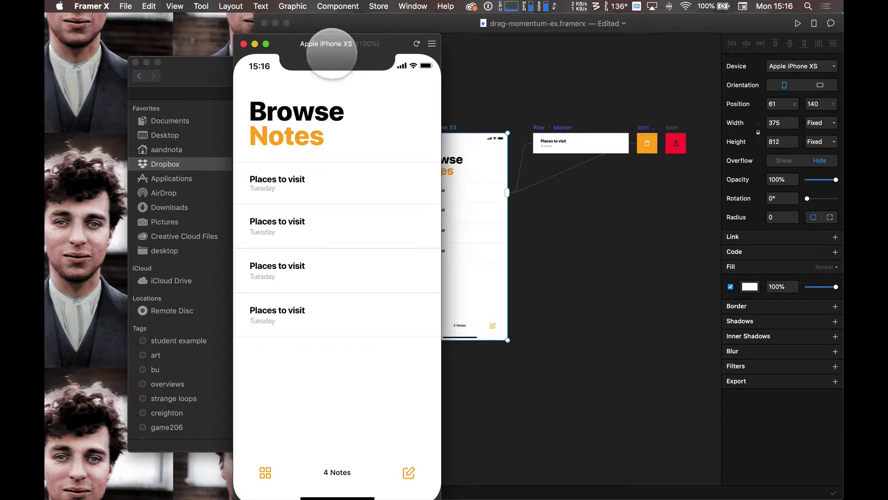
{"action": "left_click_drag", "start_coordinate": [368, 48], "coordinate": [181, 25]}
{"action": "left_click_drag", "start_coordinate": [193, 186], "coordinate": [87, 187]}
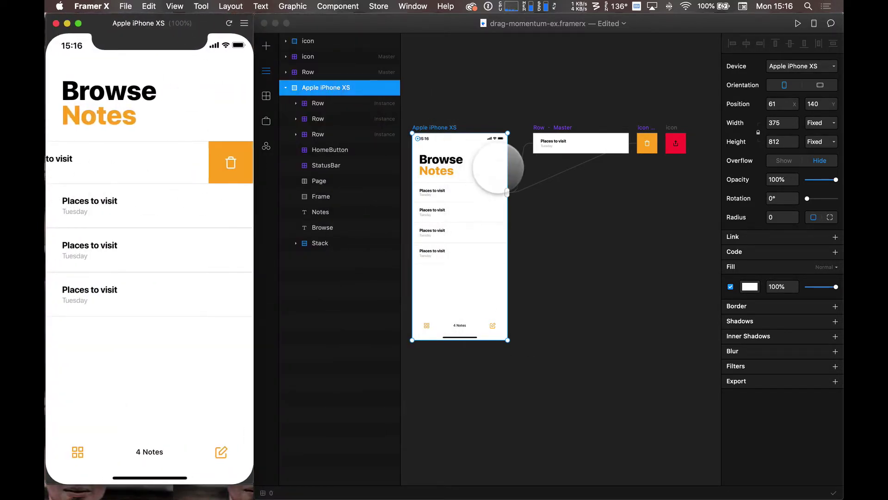
Connect the first row's Page component to the red share icon frame and swipe that row in the preview
{"action": "left_click", "coordinate": [506, 192]}
{"action": "left_click_drag", "start_coordinate": [508, 193], "coordinate": [676, 148]}
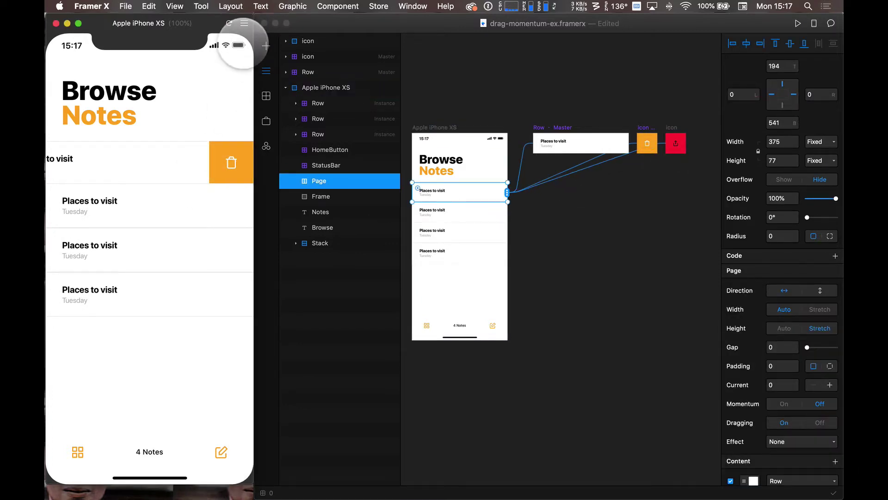
{"action": "left_click", "coordinate": [250, 60]}
{"action": "left_click_drag", "start_coordinate": [208, 169], "coordinate": [143, 187]}
Set the Page component's effect to Pile
{"action": "left_click", "coordinate": [693, 238]}
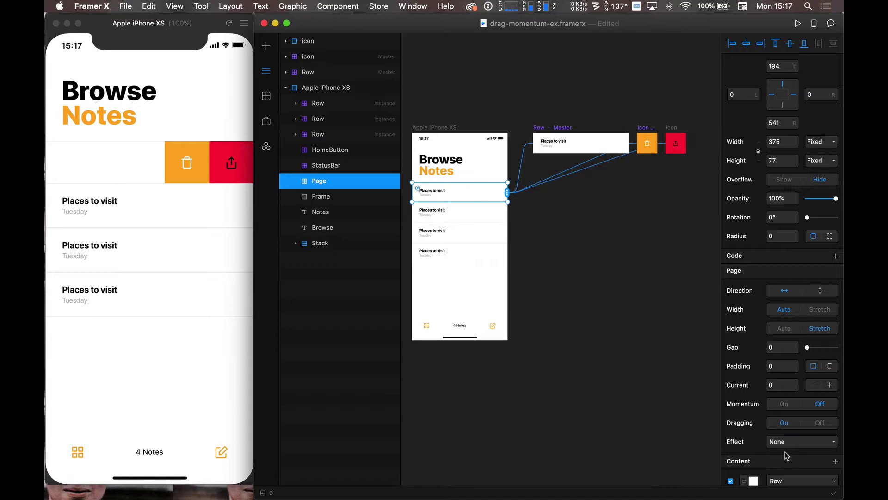
{"action": "scroll", "coordinate": [785, 451], "scroll_direction": "down", "scroll_amount": 2}
{"action": "left_click", "coordinate": [784, 420]}
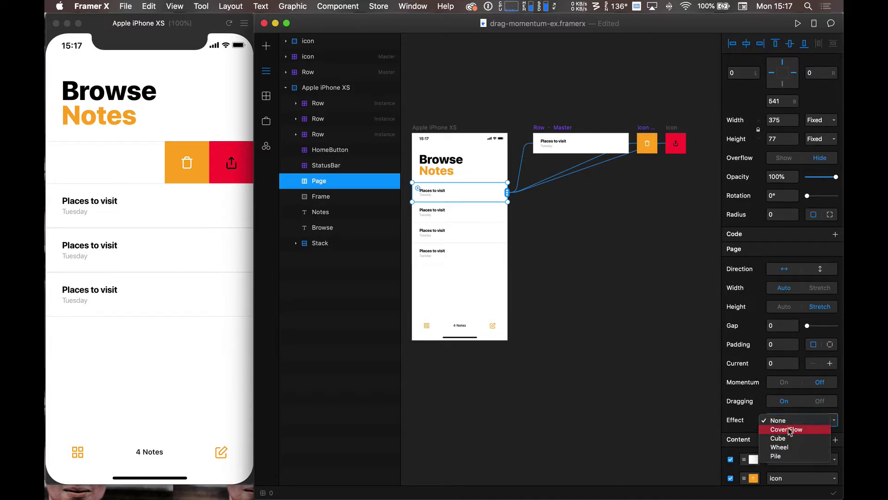
{"action": "left_click", "coordinate": [782, 456]}
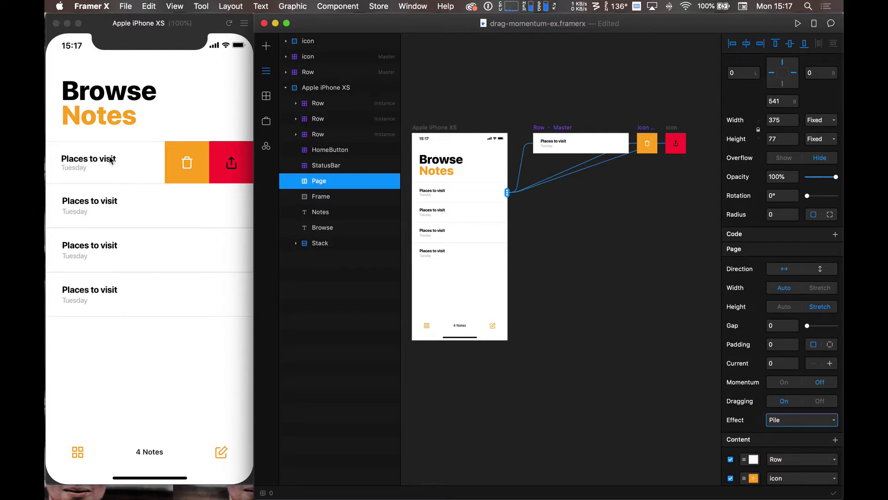
Swipe the first notes row in the preview to test the Pile effect, and reload the preview
{"action": "left_click", "coordinate": [111, 159]}
{"action": "left_click_drag", "start_coordinate": [89, 168], "coordinate": [76, 204]}
{"action": "left_click", "coordinate": [229, 23]}
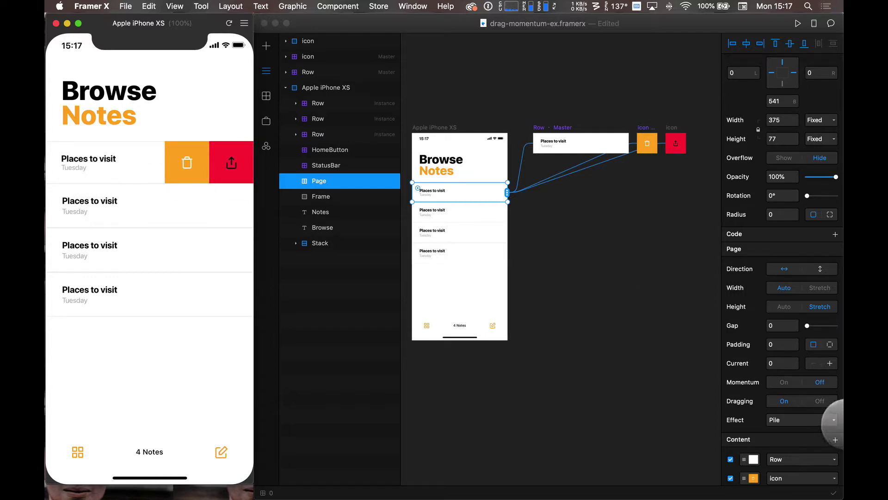
Switch the Page component's effect to Cover Flow and test it by swiping the first row in the reloaded preview
{"action": "left_click", "coordinate": [793, 420]}
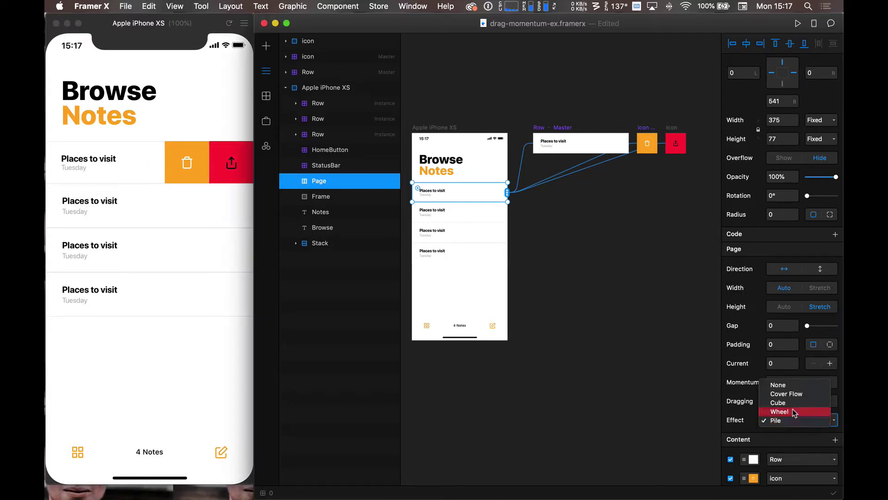
{"action": "left_click", "coordinate": [786, 393]}
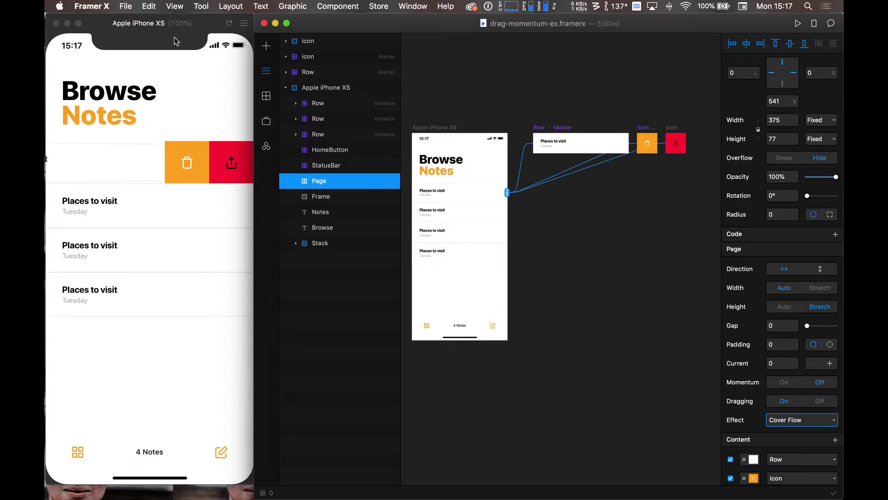
{"action": "left_click", "coordinate": [228, 22]}
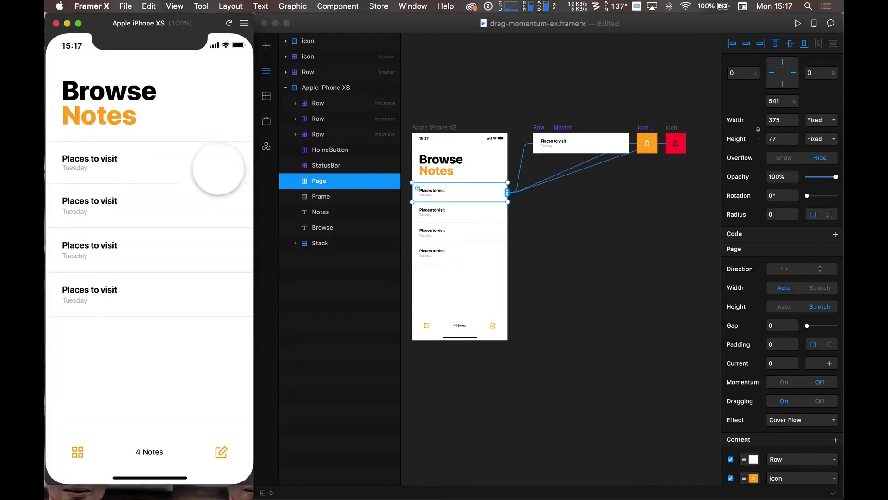
{"action": "left_click_drag", "start_coordinate": [228, 182], "coordinate": [104, 202]}
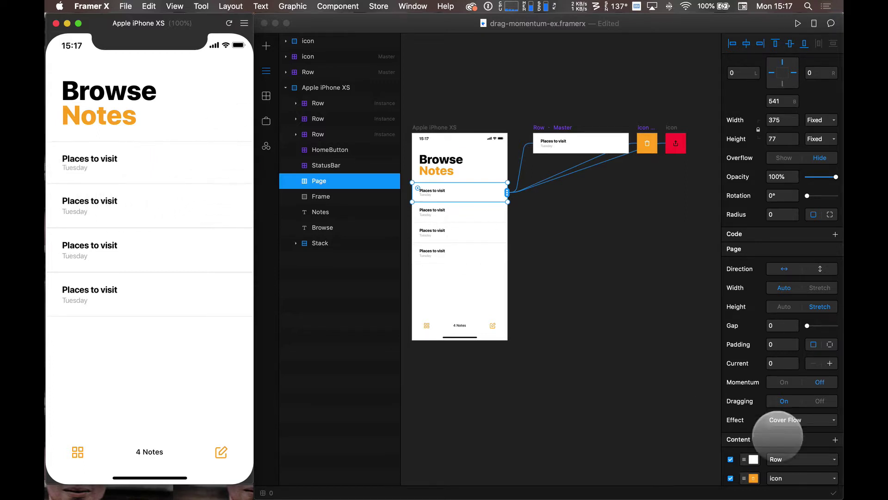
Switch the Page component's effect to Cube and swipe the first row in the preview to test it
{"action": "left_click", "coordinate": [800, 419]}
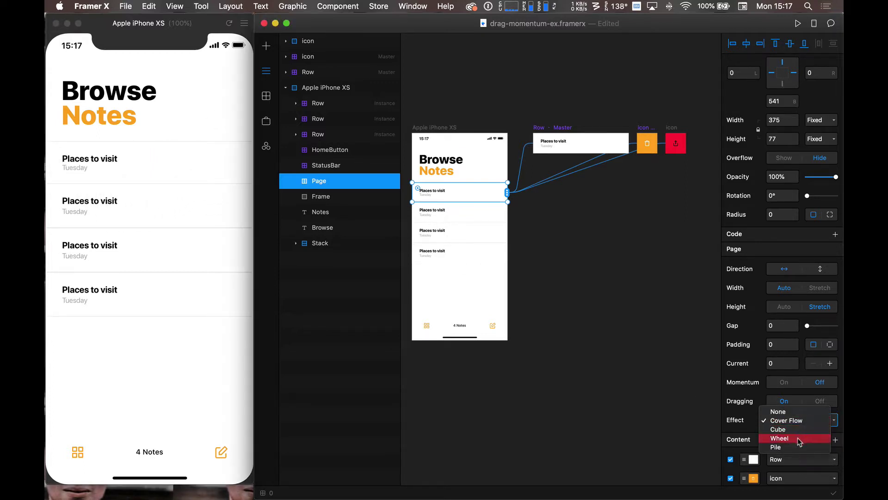
{"action": "left_click", "coordinate": [795, 429]}
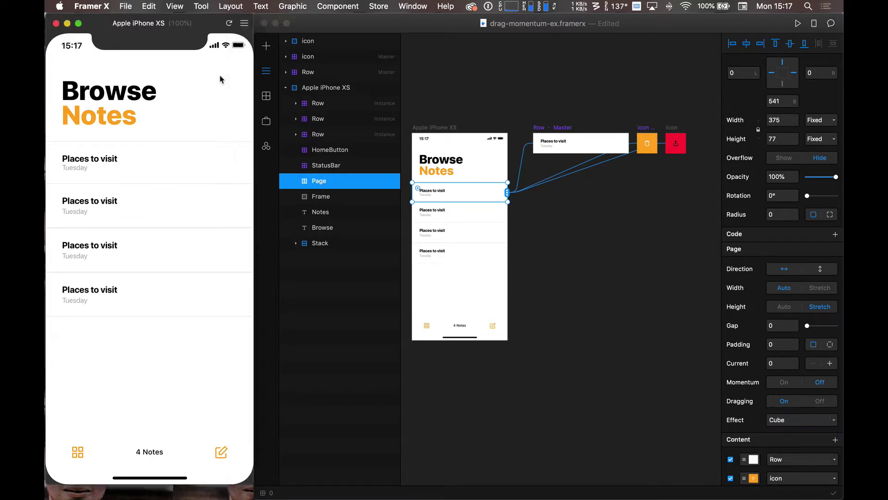
{"action": "left_click_drag", "start_coordinate": [230, 186], "coordinate": [59, 216]}
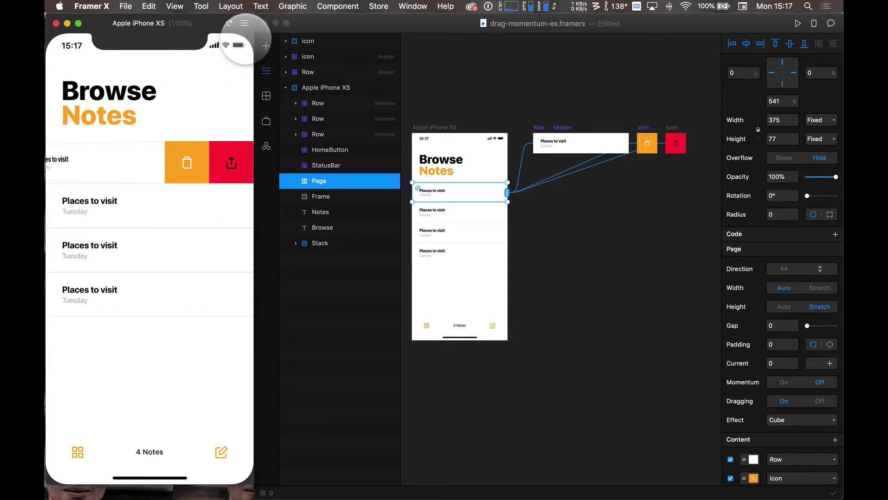
Switch the Page component's effect to Wheel and test it by swiping the first row in the reloaded preview
{"action": "left_click", "coordinate": [796, 422]}
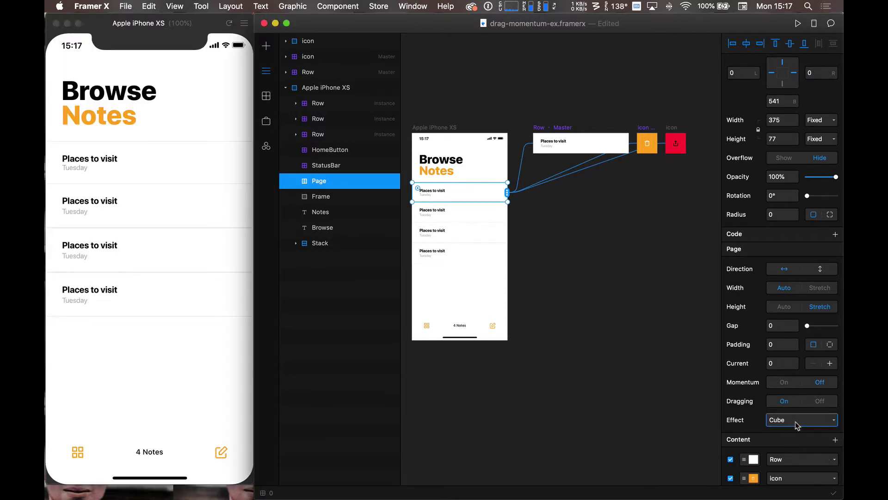
{"action": "left_click", "coordinate": [796, 424]}
{"action": "left_click", "coordinate": [786, 429]}
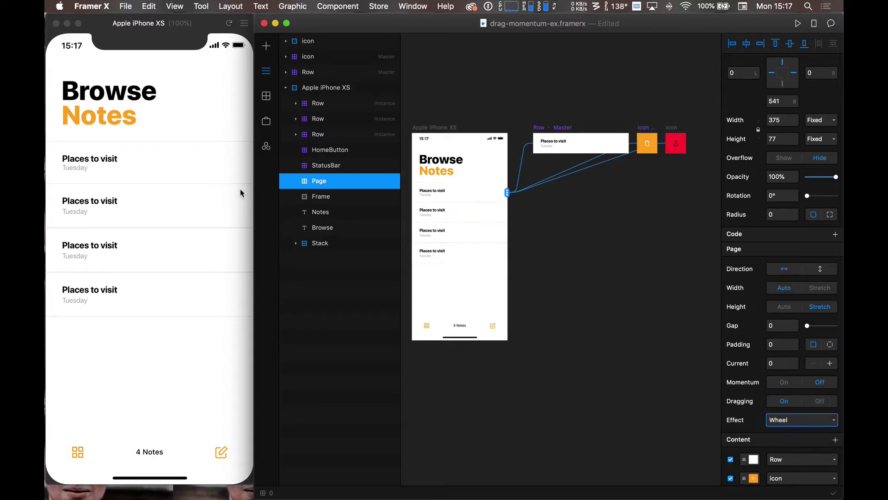
{"action": "left_click", "coordinate": [180, 158]}
{"action": "left_click", "coordinate": [228, 23]}
{"action": "left_click_drag", "start_coordinate": [213, 188], "coordinate": [118, 208]}
Return the Page component's effect to Cover Flow and swipe the first notes row in the preview again
{"action": "left_click", "coordinate": [807, 421]}
{"action": "left_click", "coordinate": [795, 421]}
{"action": "left_click", "coordinate": [788, 401]}
{"action": "left_click", "coordinate": [141, 185]}
{"action": "left_click_drag", "start_coordinate": [141, 184], "coordinate": [165, 192]}
Set the Page component's effect to None
{"action": "left_click", "coordinate": [828, 417]}
{"action": "left_click", "coordinate": [828, 419]}
{"action": "left_click", "coordinate": [778, 411]}
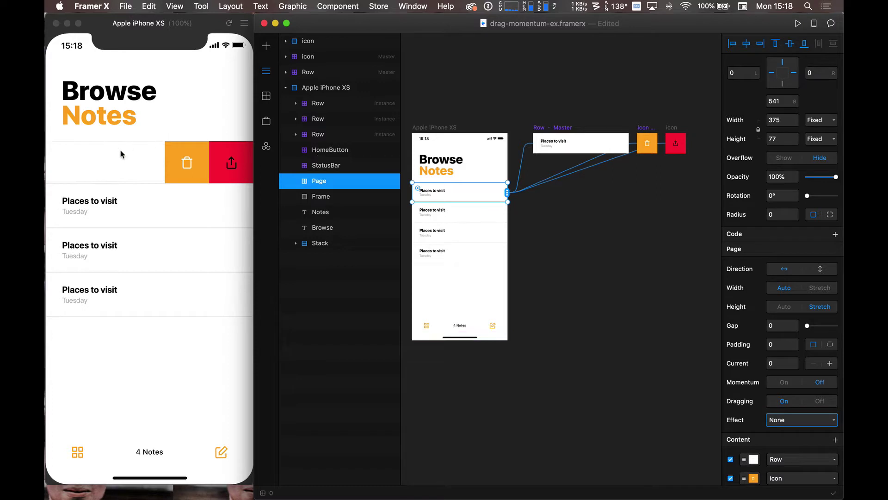
Swipe the first notes row slowly back and forth in the preview to examine how the trash and share icons are revealed
{"action": "left_click_drag", "start_coordinate": [109, 174], "coordinate": [212, 188]}
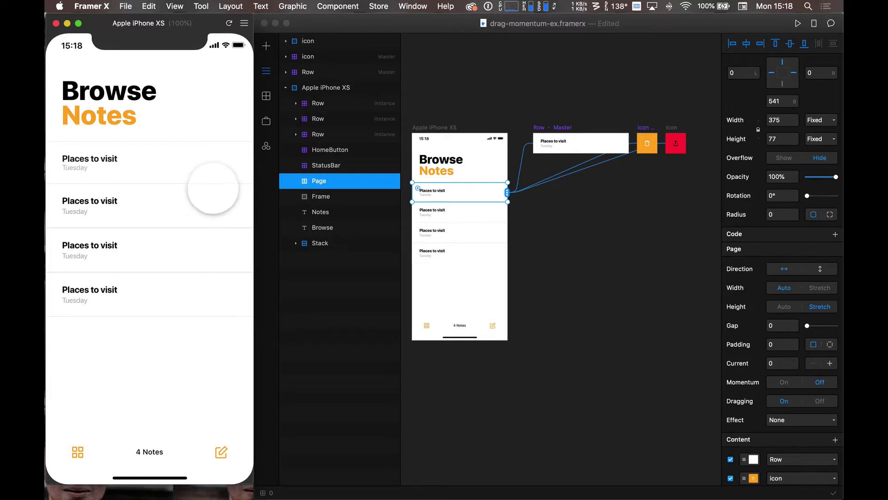
{"action": "left_click_drag", "start_coordinate": [224, 192], "coordinate": [183, 195]}
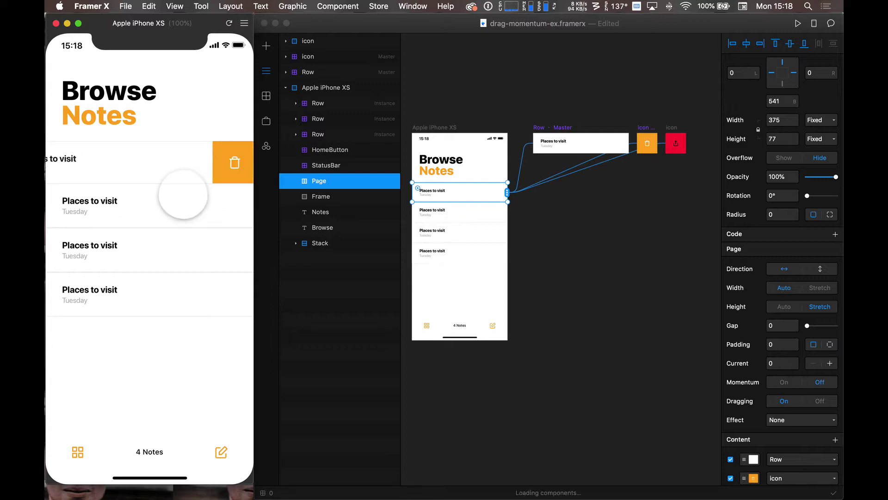
{"action": "left_click_drag", "start_coordinate": [183, 194], "coordinate": [173, 191]}
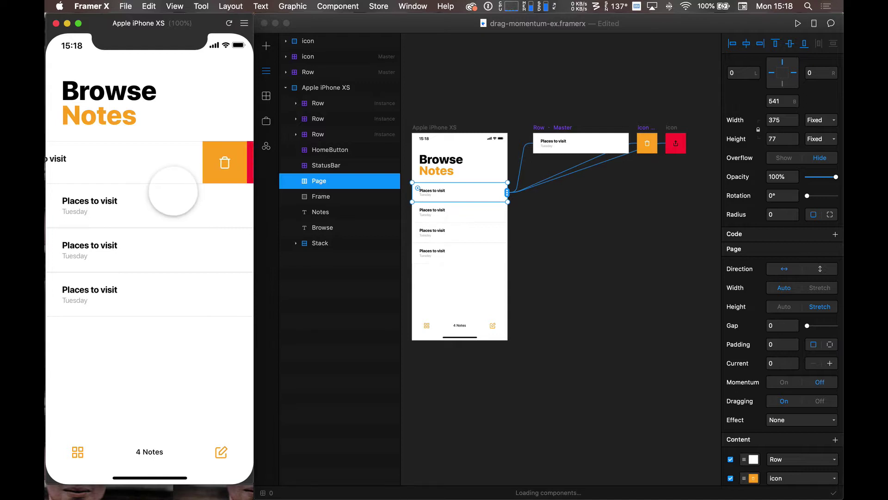
{"action": "left_click_drag", "start_coordinate": [174, 191], "coordinate": [169, 195]}
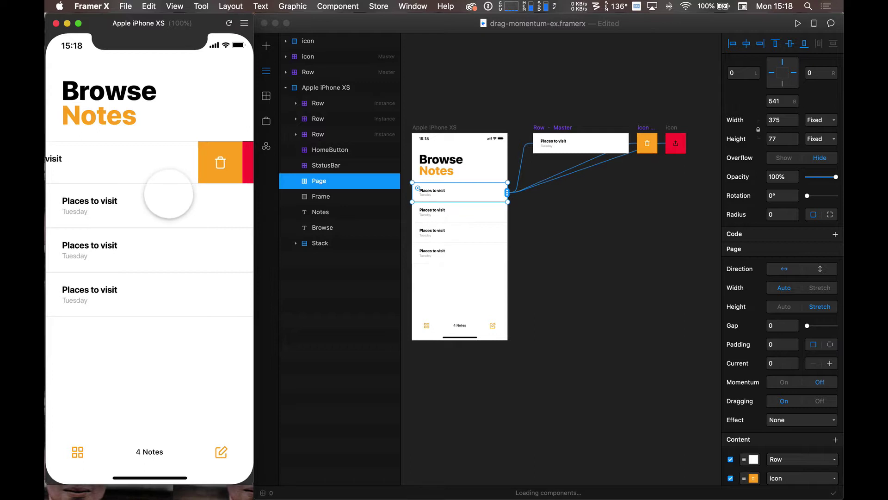
{"action": "left_click_drag", "start_coordinate": [169, 194], "coordinate": [63, 207]}
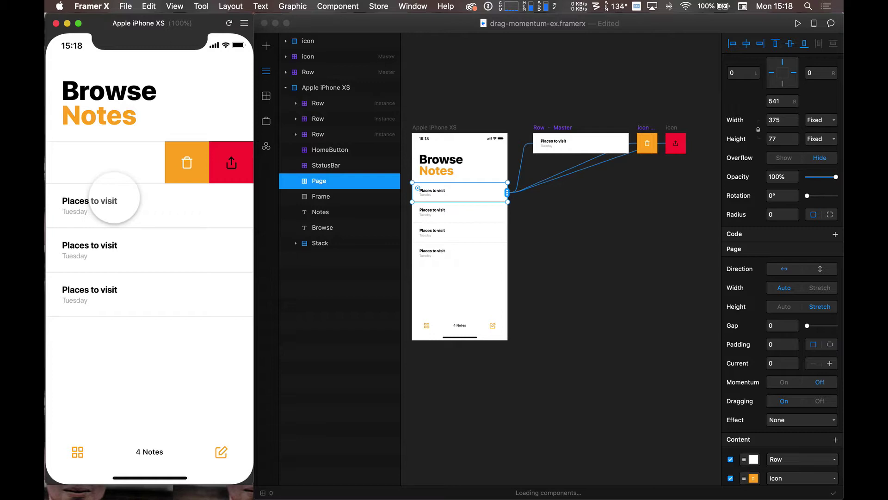
{"action": "left_click_drag", "start_coordinate": [158, 190], "coordinate": [116, 183]}
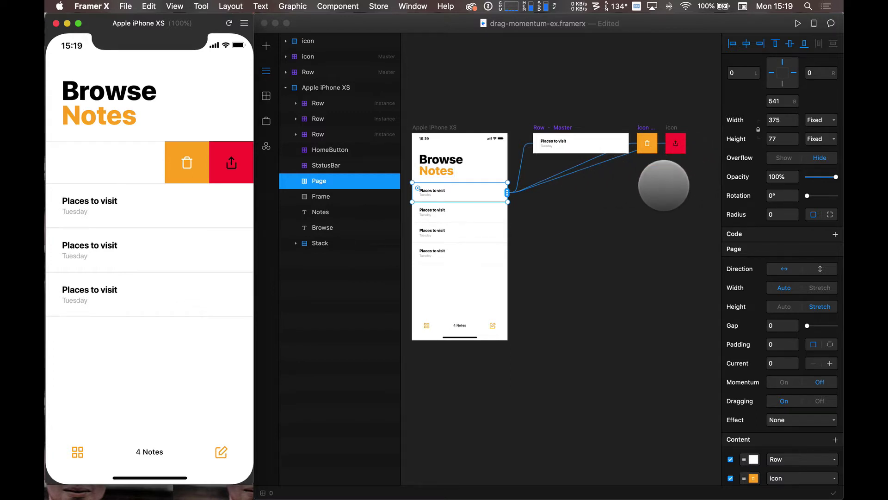
{"action": "mouse_move", "coordinate": [161, 189]}
{"action": "left_mouse_down"}
{"action": "mouse_move", "coordinate": [206, 180]}
{"action": "mouse_move", "coordinate": [153, 182]}
{"action": "mouse_move", "coordinate": [71, 204]}
{"action": "mouse_move", "coordinate": [174, 190]}
{"action": "left_mouse_up"}
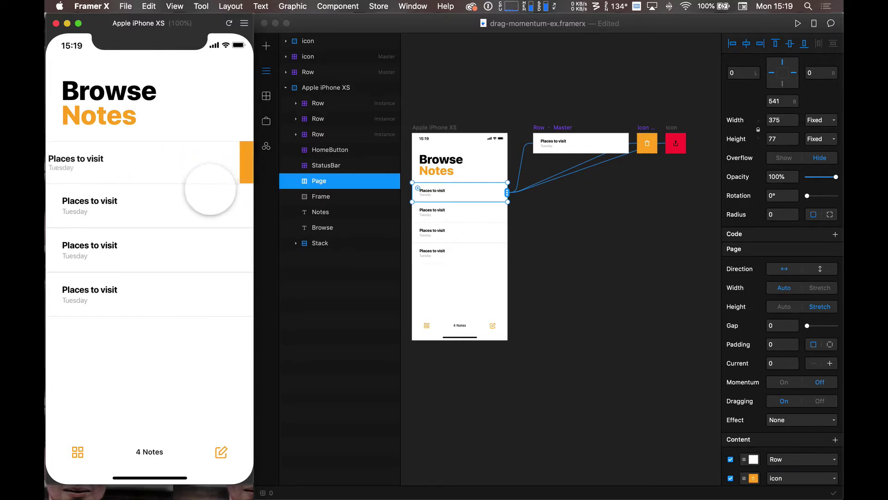
Change the fill of the share icon frame to the orange swatch #FFAA22
{"action": "left_click", "coordinate": [675, 143]}
{"action": "left_click", "coordinate": [676, 143]}
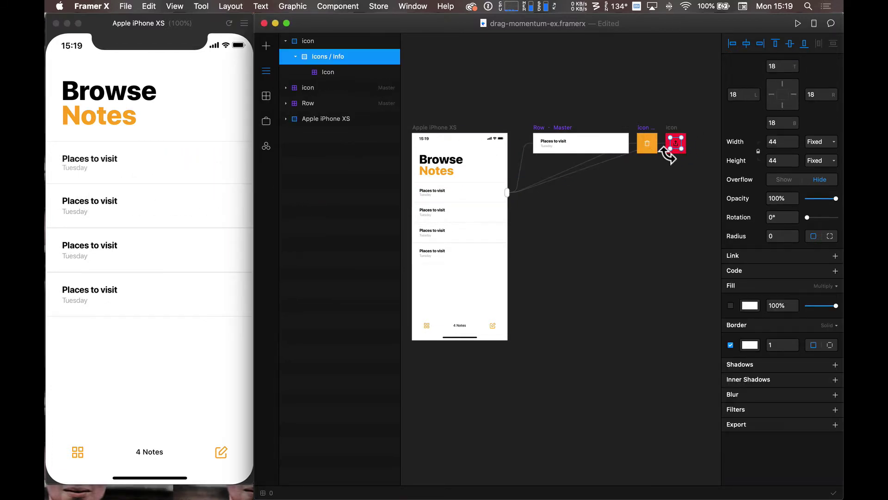
{"action": "left_click", "coordinate": [649, 148]}
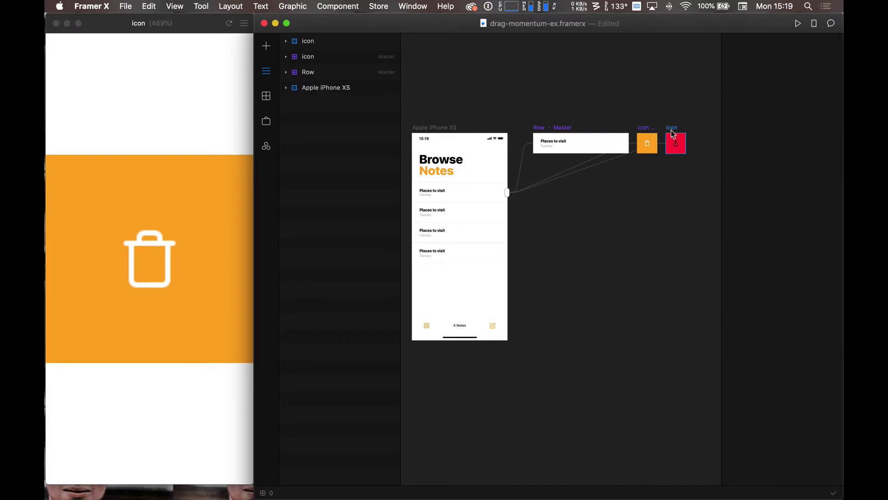
{"action": "left_click", "coordinate": [671, 129]}
{"action": "left_click", "coordinate": [754, 287]}
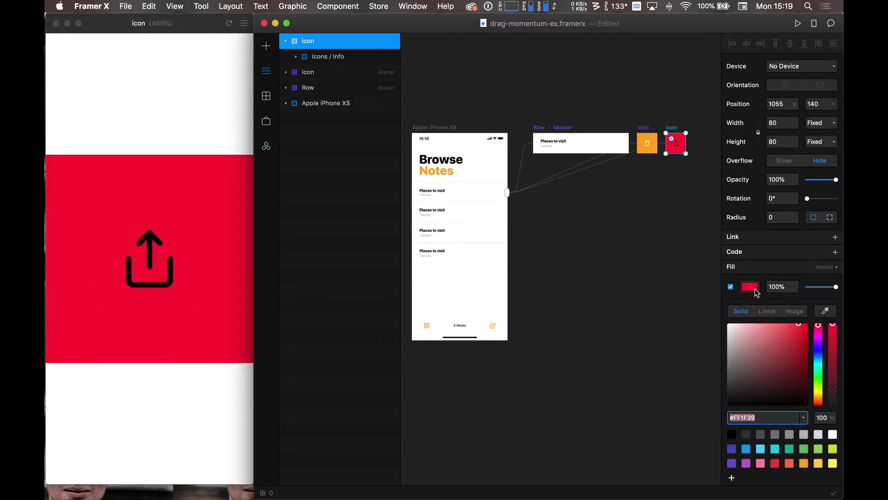
{"action": "left_click", "coordinate": [791, 464]}
{"action": "left_click", "coordinate": [805, 463]}
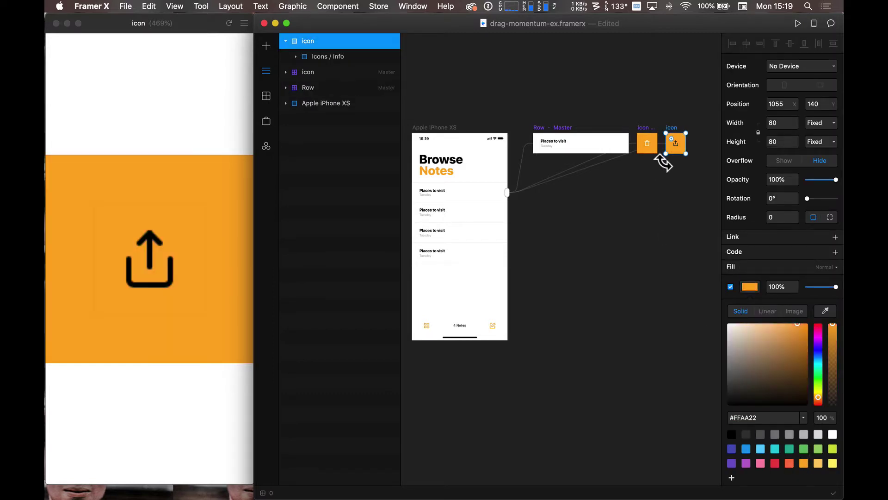
Change the fill of the trash icon master frame to the red swatch
{"action": "left_click", "coordinate": [647, 134]}
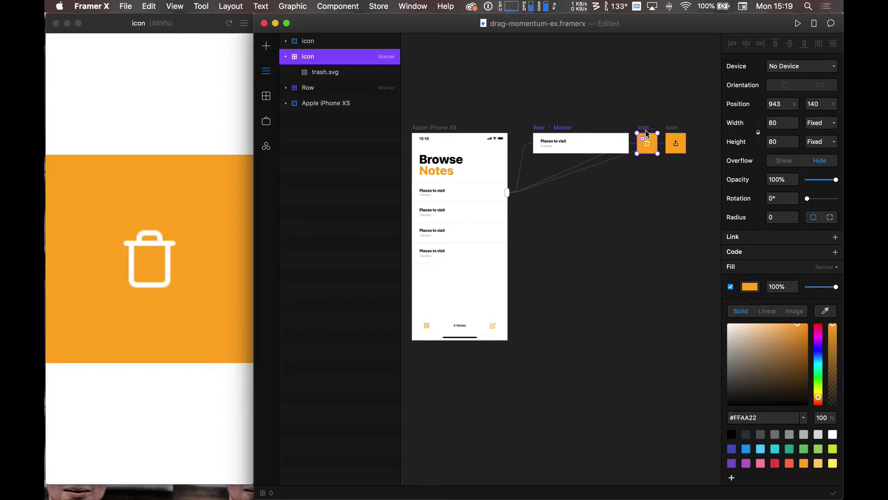
{"action": "left_click", "coordinate": [775, 464]}
{"action": "left_click", "coordinate": [611, 231]}
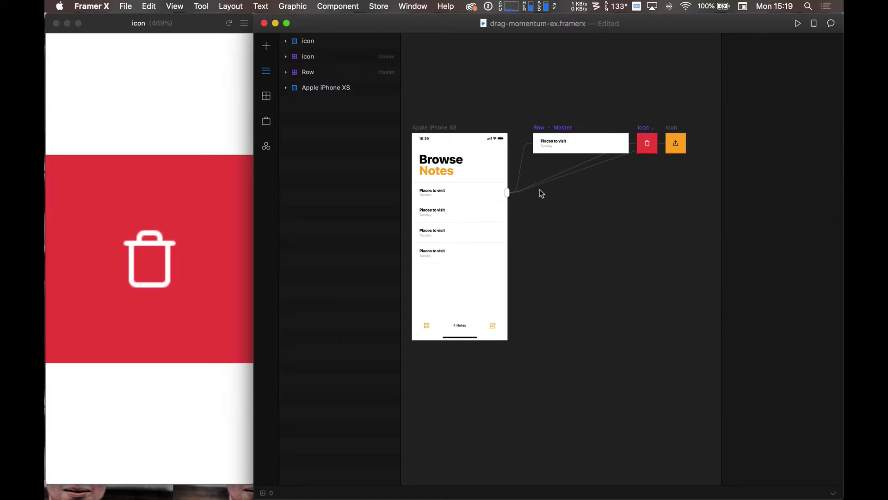
{"action": "left_click", "coordinate": [507, 200]}
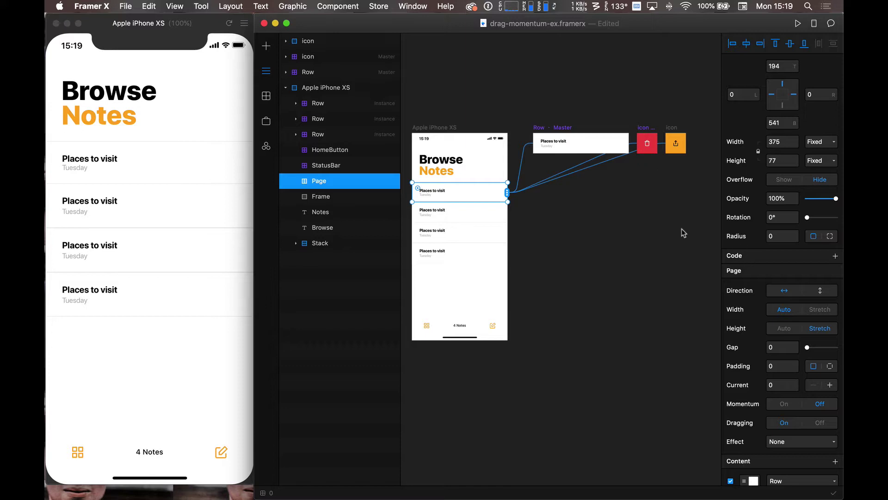
{"action": "right_click", "coordinate": [508, 194]}
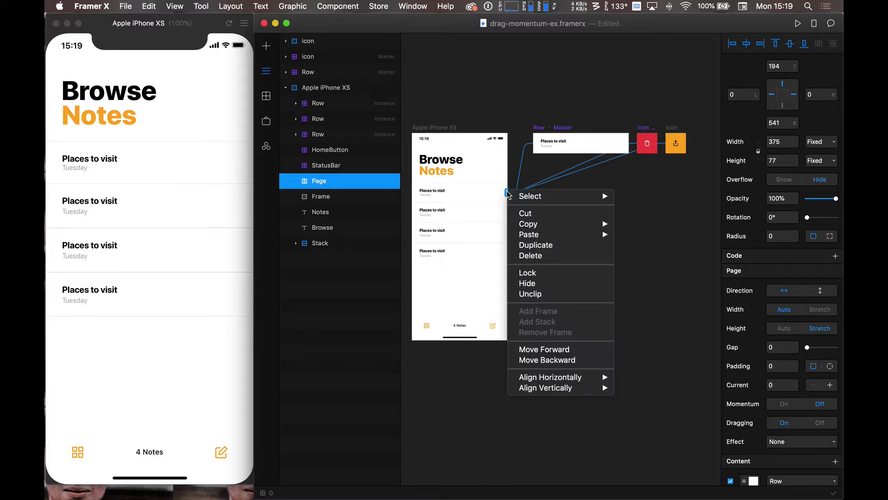
{"action": "key", "text": "Escape"}
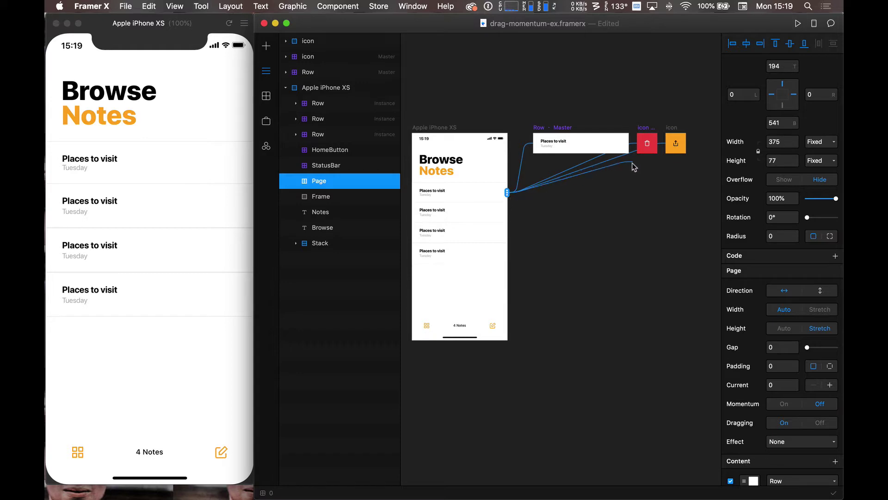
{"action": "key", "text": "Escape"}
{"action": "key", "text": "Escape"}
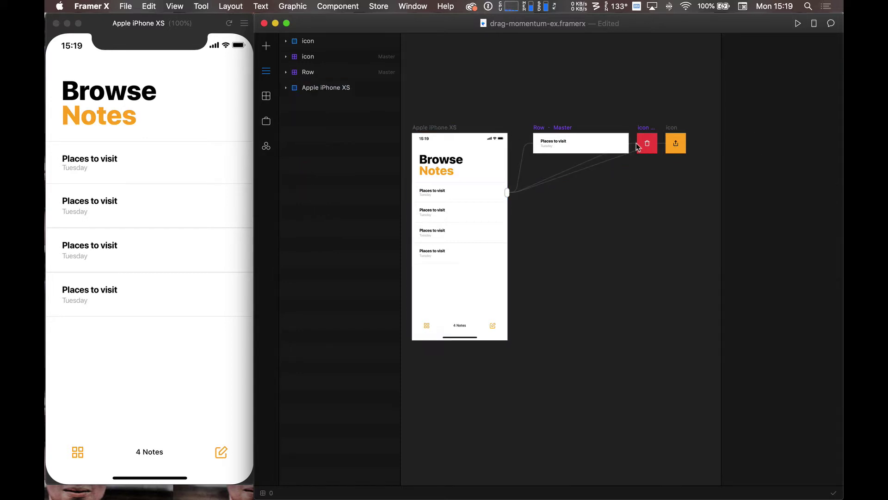
{"action": "left_click", "coordinate": [505, 194]}
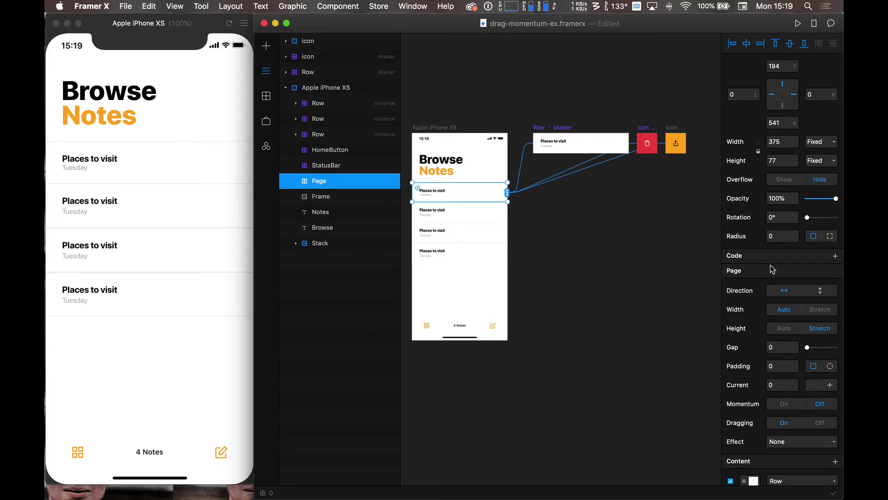
{"action": "key", "text": "Escape"}
Reorder the Page component's content so the orange share icon comes before the red trash icon
{"action": "left_click", "coordinate": [507, 192]}
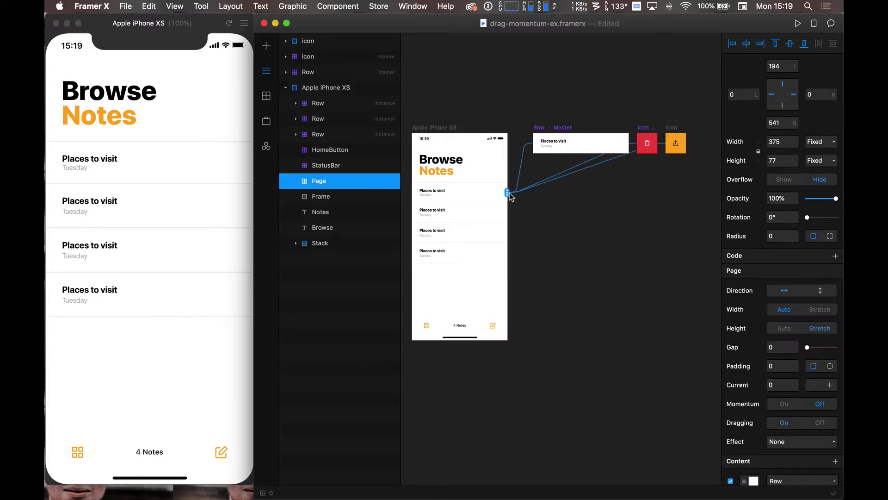
{"action": "scroll", "coordinate": [508, 190], "scroll_direction": "down", "scroll_amount": 5}
{"action": "scroll", "coordinate": [786, 278], "scroll_direction": "down", "scroll_amount": 5}
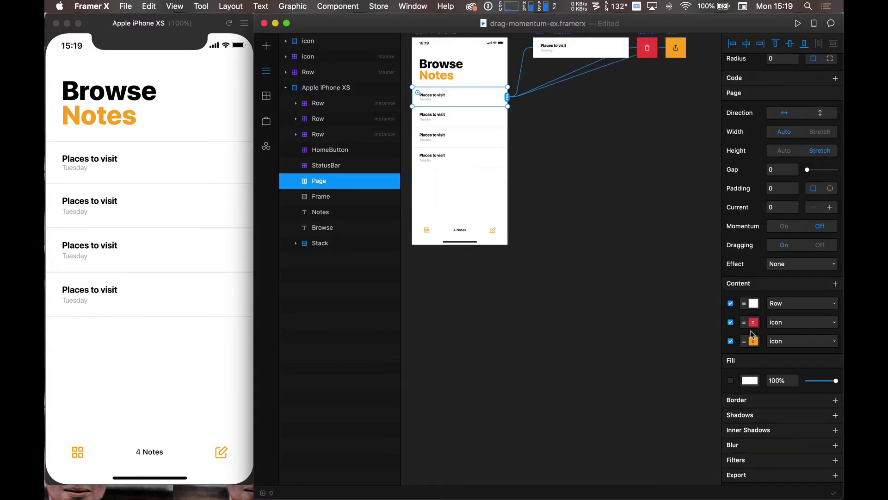
{"action": "left_click_drag", "start_coordinate": [745, 341], "coordinate": [743, 331]}
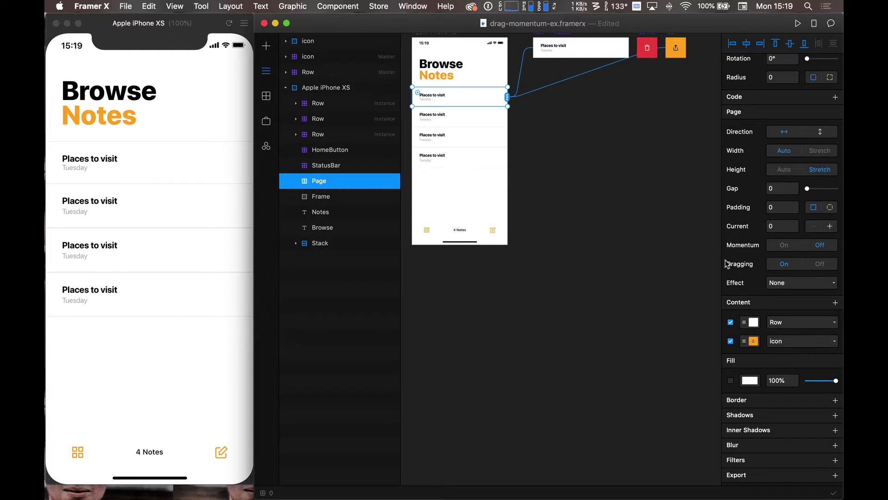
{"action": "left_click_drag", "start_coordinate": [745, 346], "coordinate": [759, 365]}
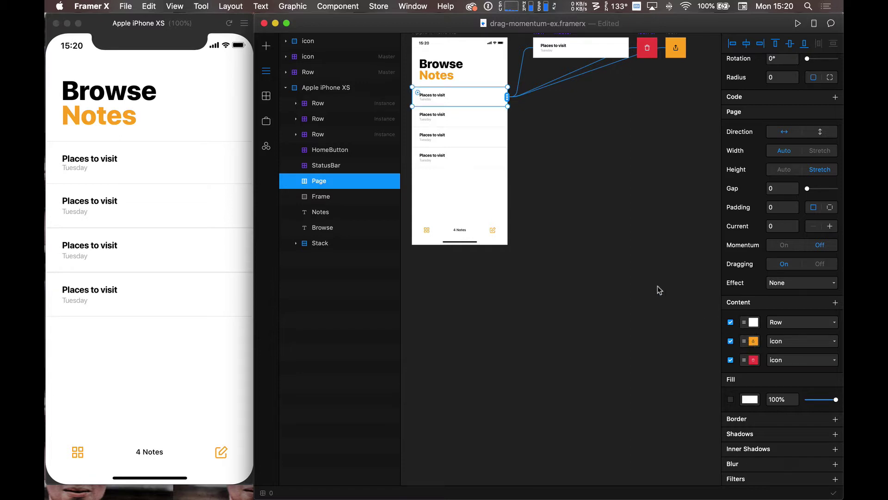
Swap the two icon frames on the canvas so share sits beside the Row master, and select the Apple iPhone XS screen
{"action": "scroll", "coordinate": [590, 212], "scroll_direction": "up", "scroll_amount": 5}
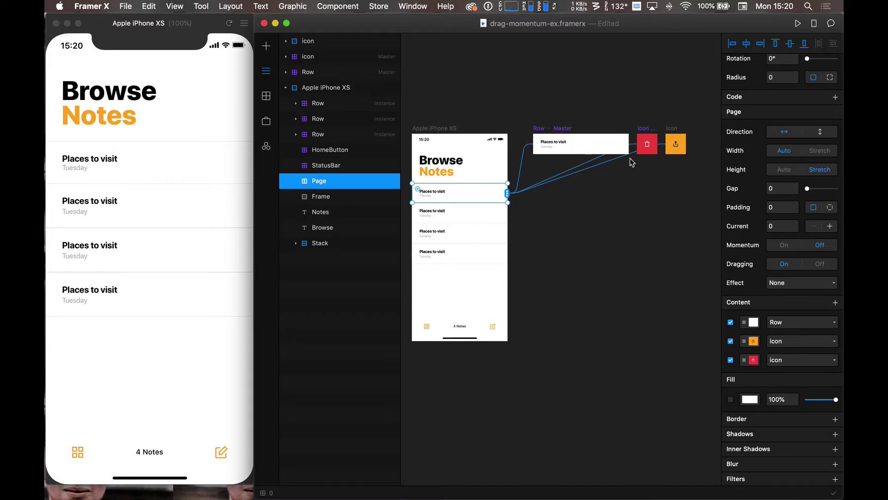
{"action": "mouse_move", "coordinate": [649, 130]}
{"action": "left_mouse_down"}
{"action": "mouse_move", "coordinate": [683, 162]}
{"action": "mouse_move", "coordinate": [705, 136]}
{"action": "mouse_move", "coordinate": [646, 131]}
{"action": "left_mouse_up"}
{"action": "left_click", "coordinate": [445, 129]}
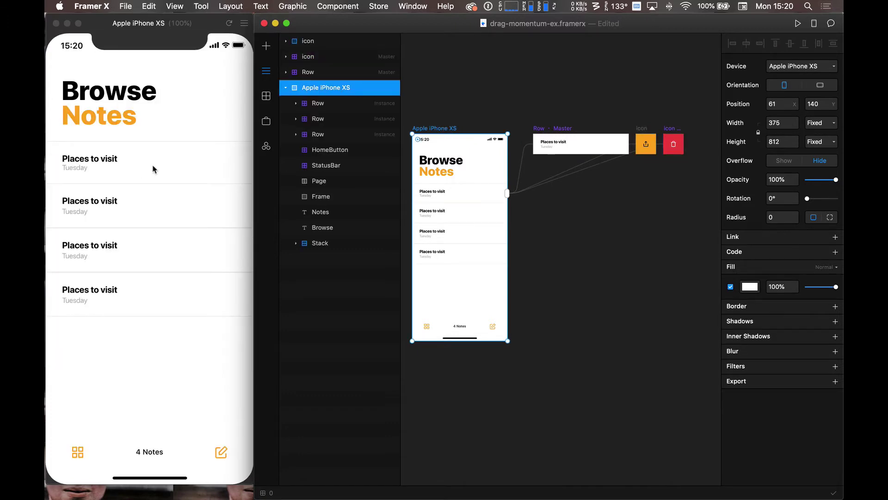
Swipe the first note row back to the right in the preview, and open the fill colour of the Frame layer behind it
{"action": "left_click", "coordinate": [171, 169]}
{"action": "left_click_drag", "start_coordinate": [129, 171], "coordinate": [198, 193]}
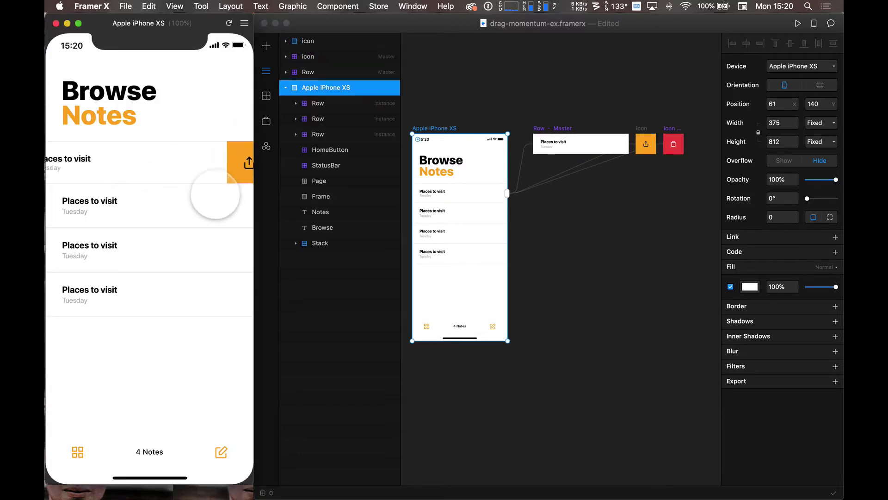
{"action": "left_click", "coordinate": [350, 197]}
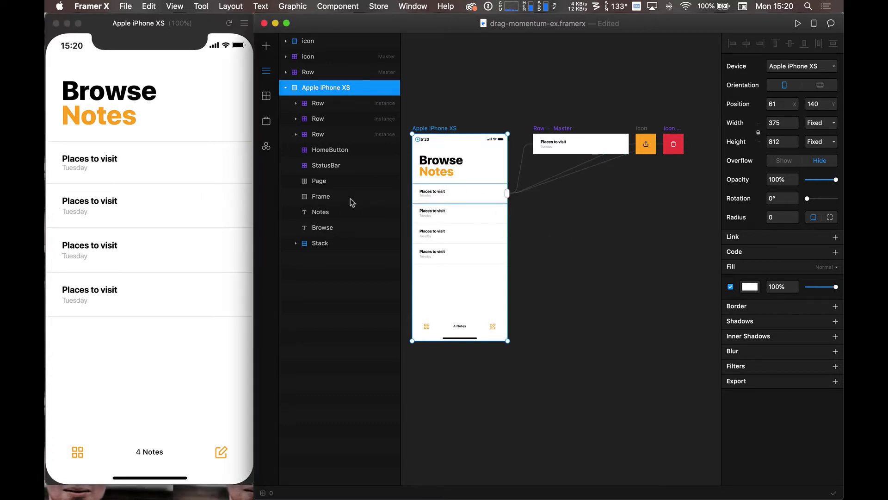
{"action": "left_click", "coordinate": [758, 305]}
{"action": "left_click", "coordinate": [730, 305]}
{"action": "left_click", "coordinate": [754, 308]}
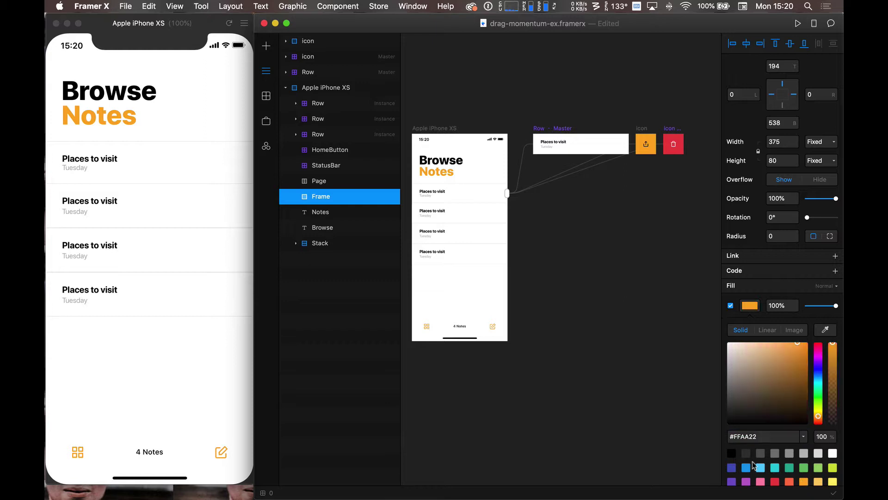
Swipe the first note row fully left in the preview to test revealing the share and trash icons
{"action": "left_click", "coordinate": [624, 374]}
{"action": "left_click", "coordinate": [225, 190]}
{"action": "left_click_drag", "start_coordinate": [222, 185], "coordinate": [47, 176]}
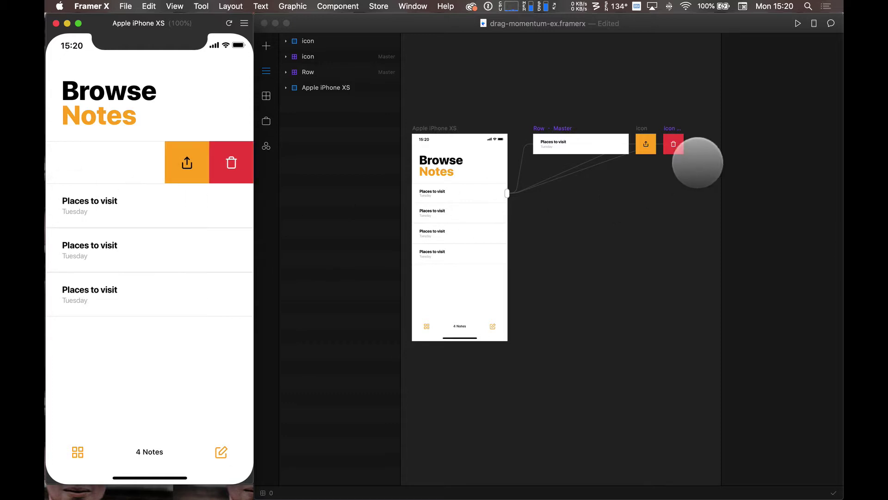
Resize the orange Frame behind the Page component to about 202 by 76, anchored at the row's left end
{"action": "left_click", "coordinate": [428, 131]}
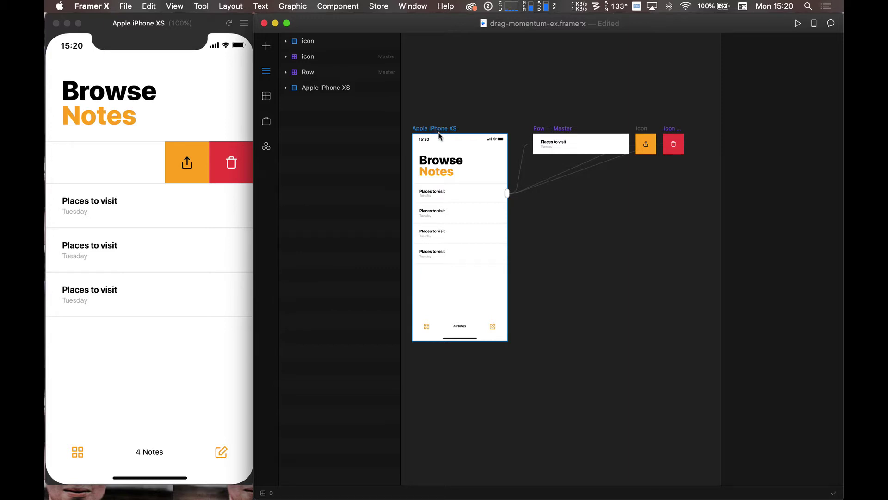
{"action": "left_click", "coordinate": [444, 130]}
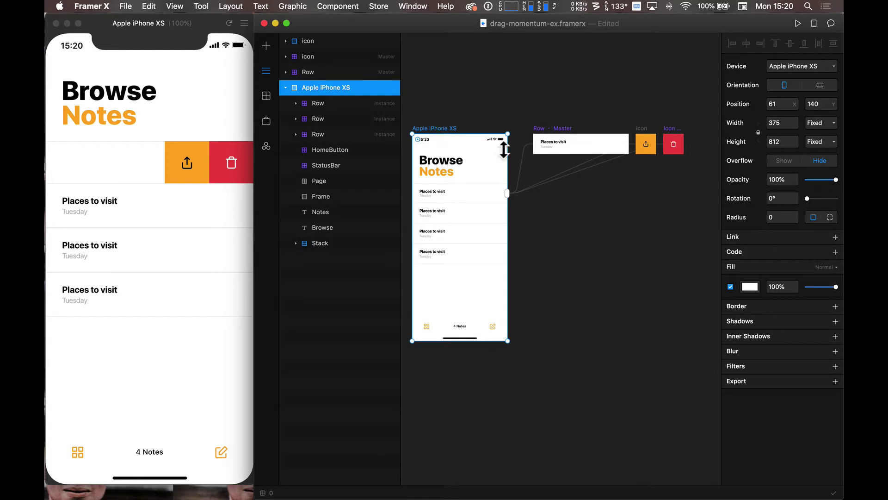
{"action": "left_click", "coordinate": [471, 190]}
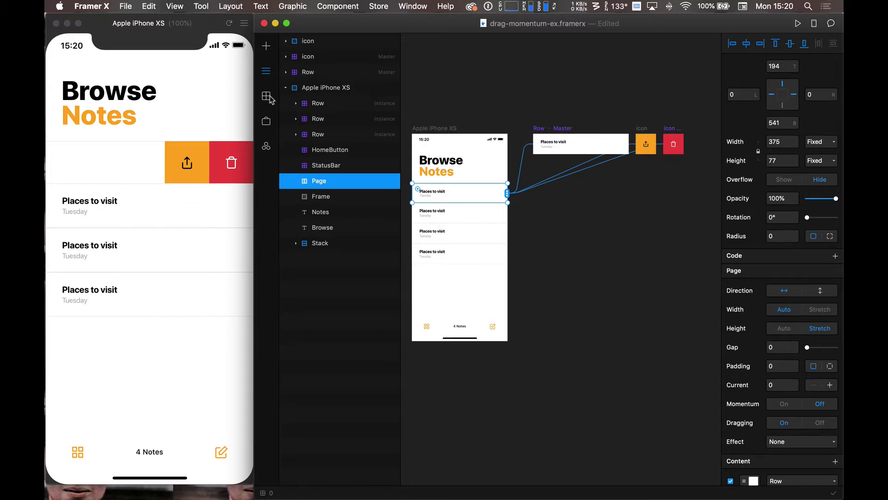
{"action": "left_click", "coordinate": [319, 196]}
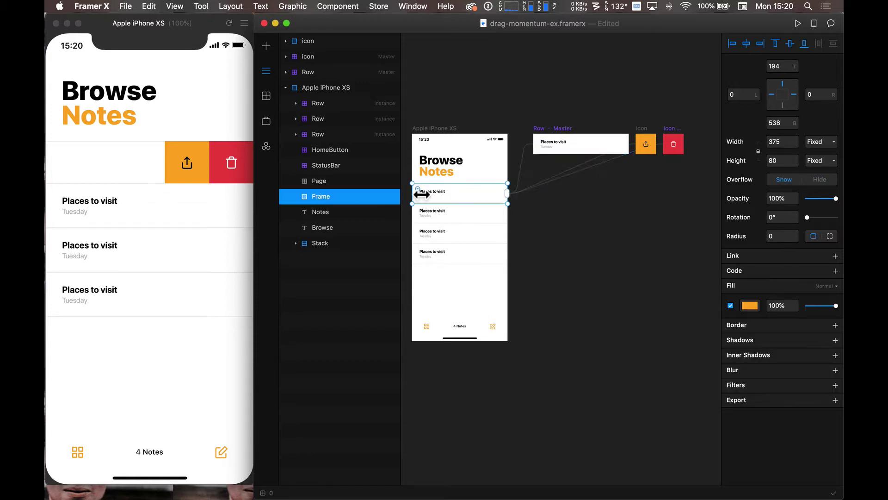
{"action": "left_click_drag", "start_coordinate": [515, 210], "coordinate": [464, 203]}
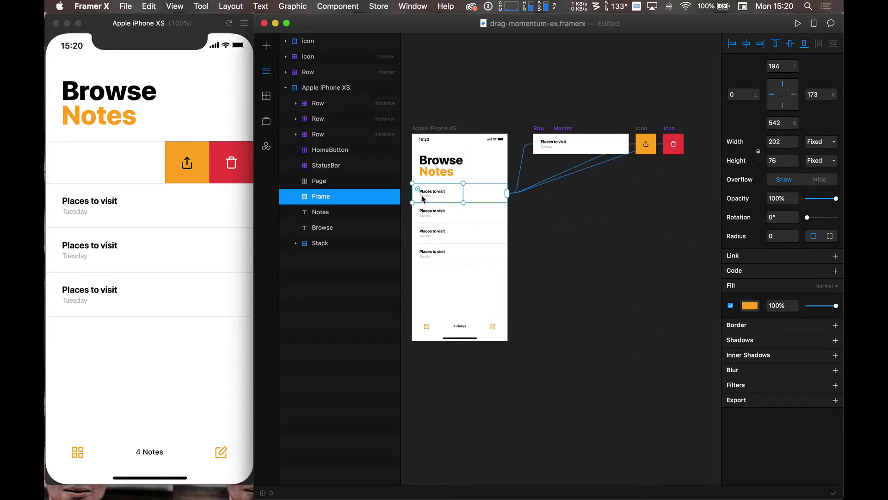
Duplicate the narrowed orange Frame and nudge the lower copy right to a left offset of 70
{"action": "key", "text": "super+d"}
{"action": "left_click", "coordinate": [331, 213]}
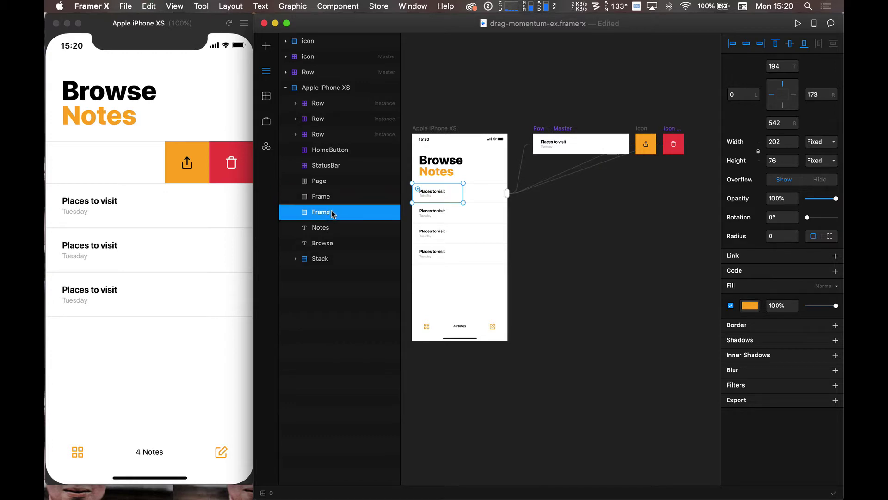
{"action": "left_click", "coordinate": [437, 203]}
{"action": "left_click", "coordinate": [349, 214]}
{"action": "key", "text": "shift+Right"}
{"action": "key", "text": "shift+Right"}
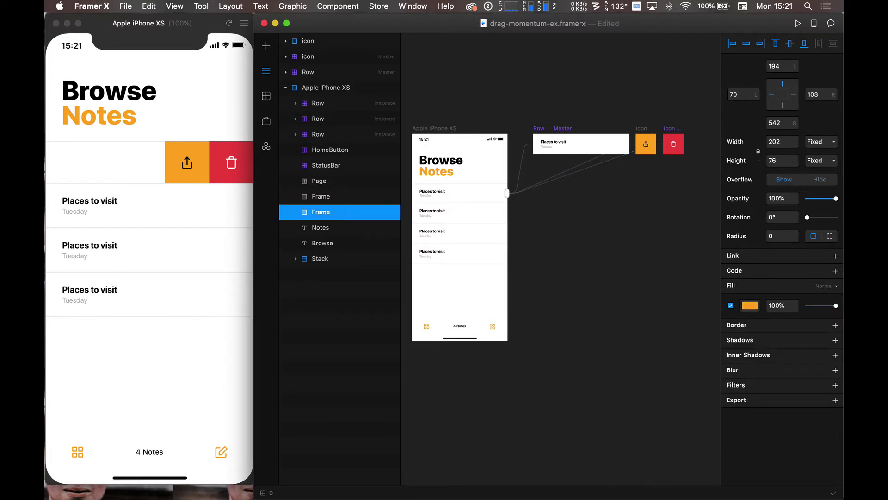
{"action": "left_click", "coordinate": [352, 224]}
{"action": "left_click", "coordinate": [350, 202]}
{"action": "left_click", "coordinate": [350, 213]}
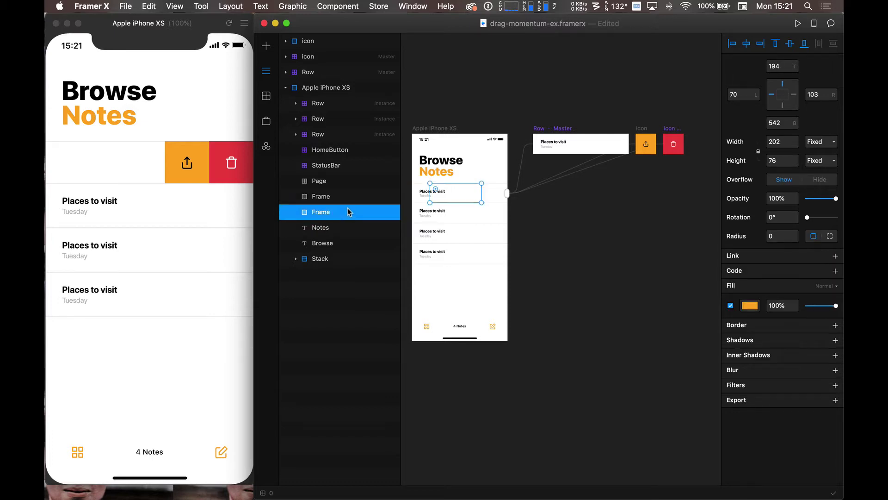
Move the lower Frame copy to the phone screen's right edge with a right offset of 0
{"action": "mouse_move", "coordinate": [803, 99]}
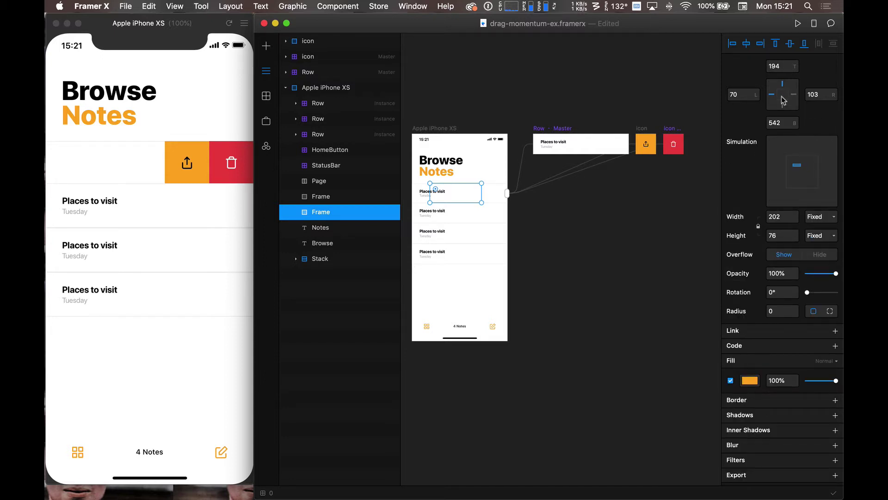
{"action": "key", "text": "shift+Right"}
{"action": "key", "text": "shift+Right"}
{"action": "key", "text": "shift+Right"}
{"action": "key", "text": "shift+Right"}
{"action": "key", "text": "shift+Right"}
{"action": "key", "text": "shift+Right"}
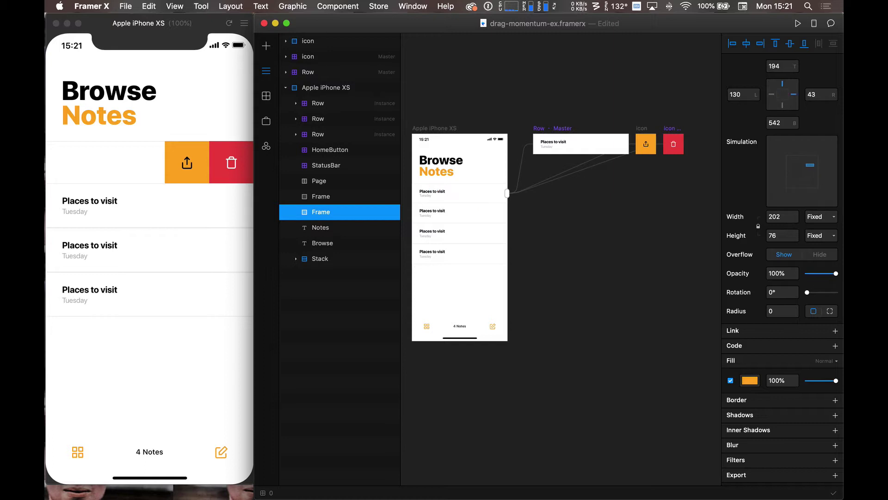
{"action": "left_click", "coordinate": [819, 94]}
{"action": "type", "text": "0"}
{"action": "key", "text": "Return"}
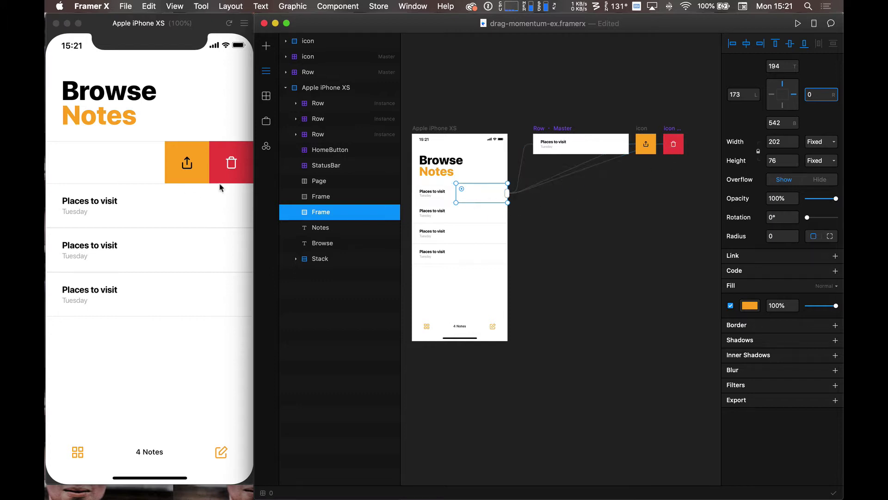
Change the fill of the lower, right-aligned Frame to the red swatch #EE4444
{"action": "left_click", "coordinate": [443, 200]}
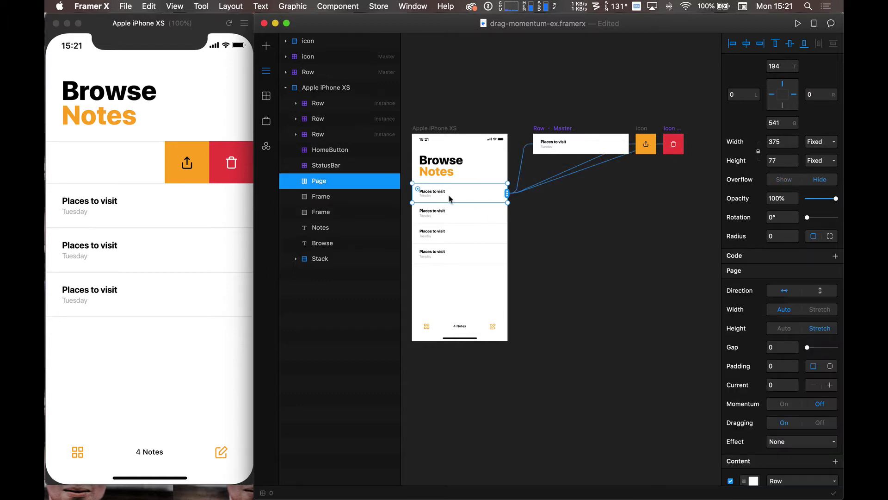
{"action": "left_click", "coordinate": [322, 194]}
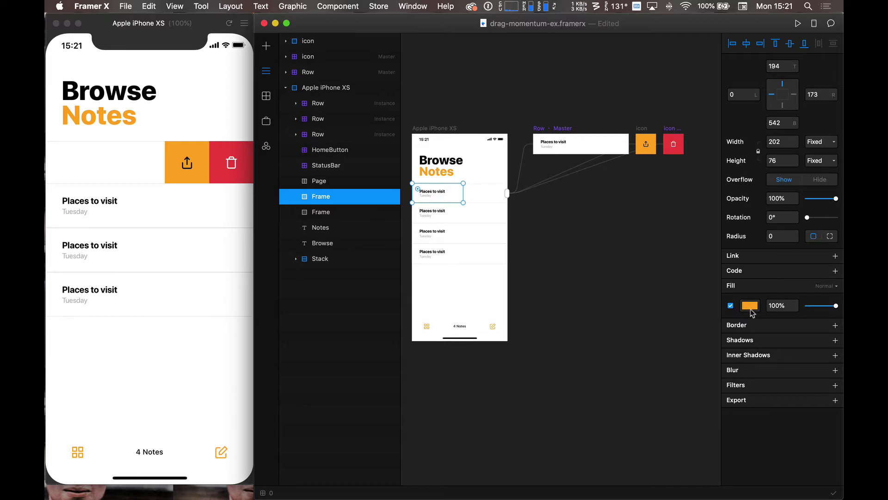
{"action": "left_click", "coordinate": [382, 213]}
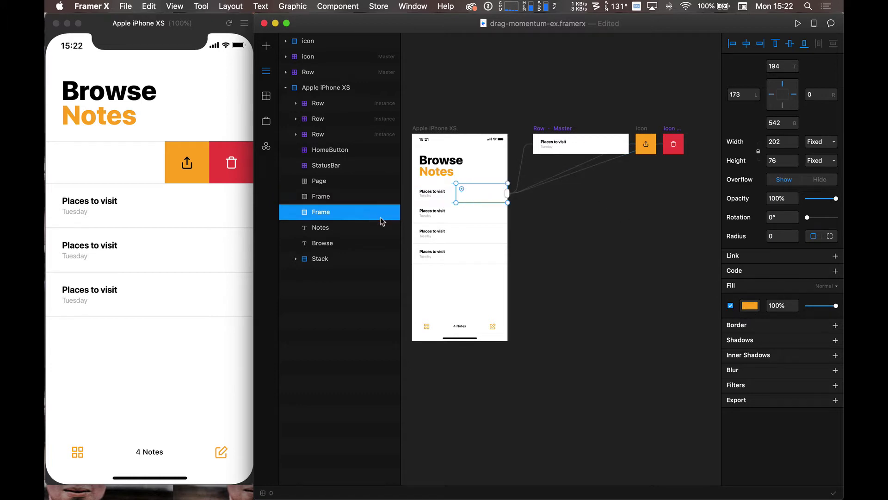
{"action": "left_click", "coordinate": [749, 306]}
{"action": "left_click", "coordinate": [788, 480]}
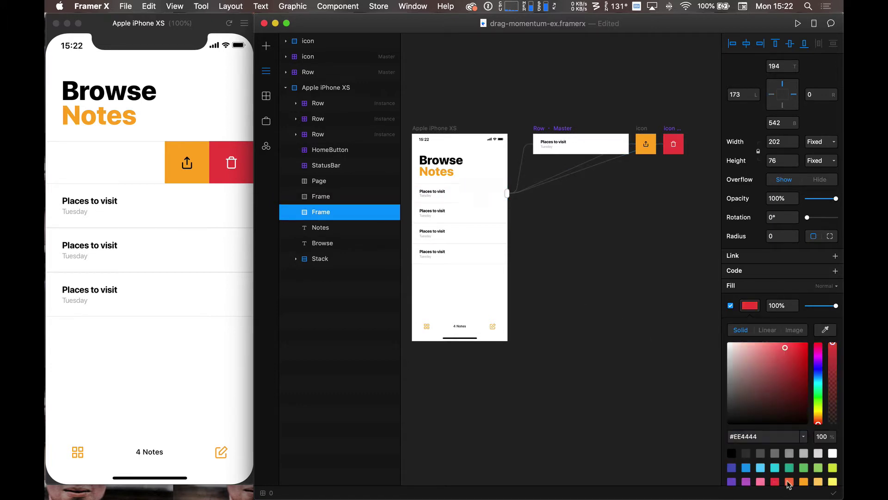
{"action": "left_click", "coordinate": [554, 257]}
Swipe the first note row left and right in the preview to test the two background frames behind it
{"action": "left_click_drag", "start_coordinate": [139, 184], "coordinate": [91, 185]}
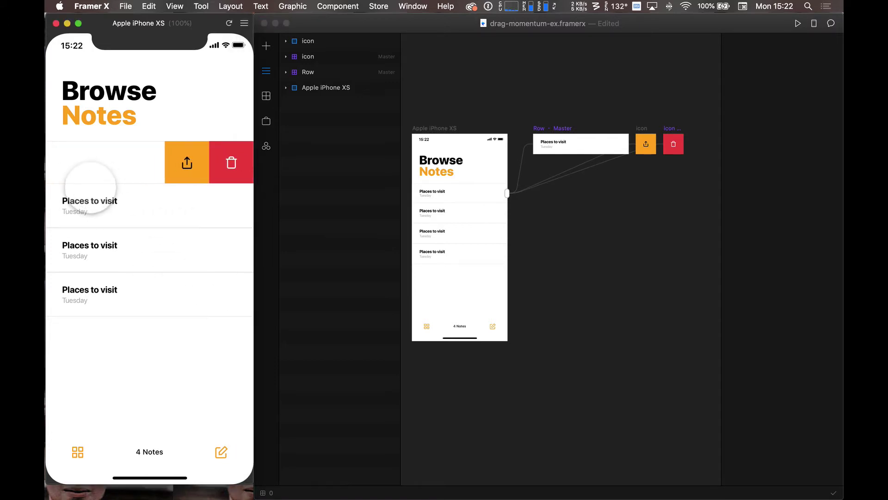
{"action": "left_click_drag", "start_coordinate": [119, 178], "coordinate": [234, 198]}
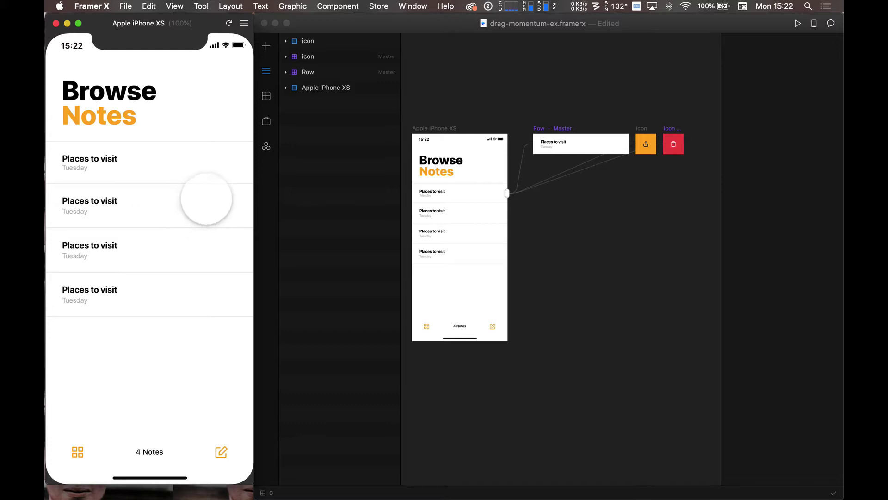
{"action": "left_click_drag", "start_coordinate": [226, 188], "coordinate": [317, 174]}
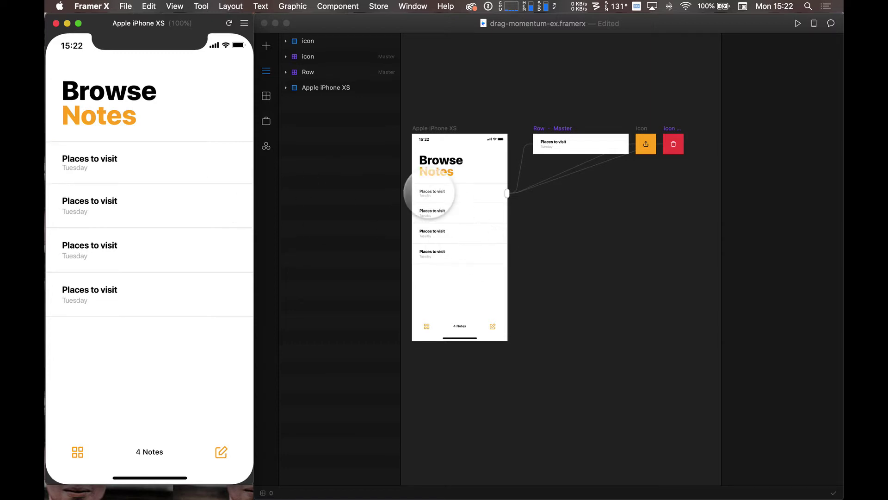
Set the fill of the left-aligned Frame behind the Page component to #FFFFFF
{"action": "left_click", "coordinate": [455, 197]}
{"action": "left_click", "coordinate": [455, 198]}
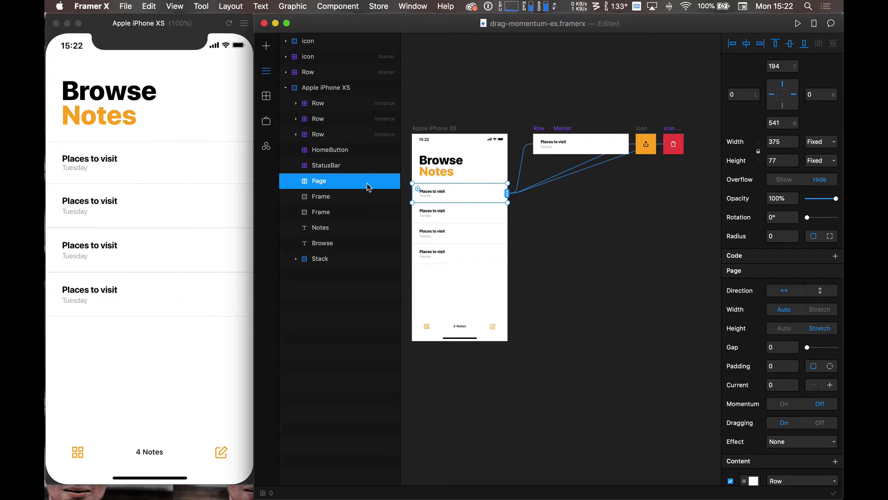
{"action": "left_click", "coordinate": [341, 197]}
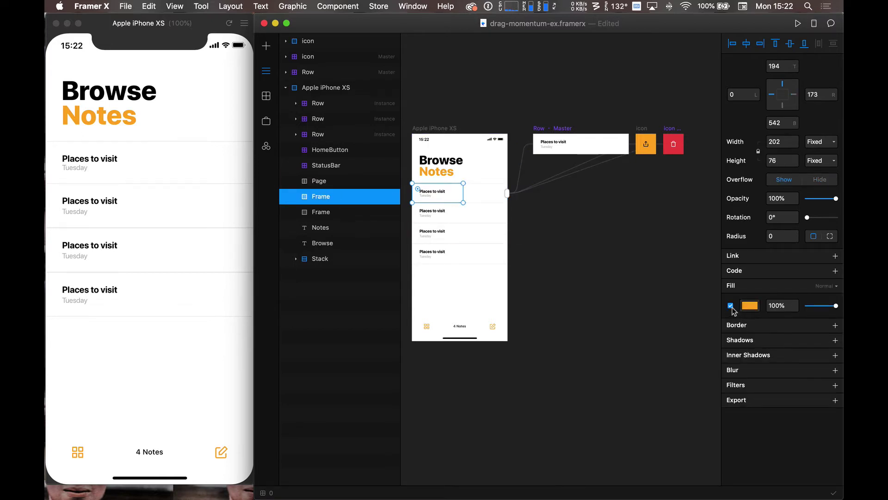
{"action": "left_click", "coordinate": [750, 306]}
{"action": "type", "text": "FFFFFF"}
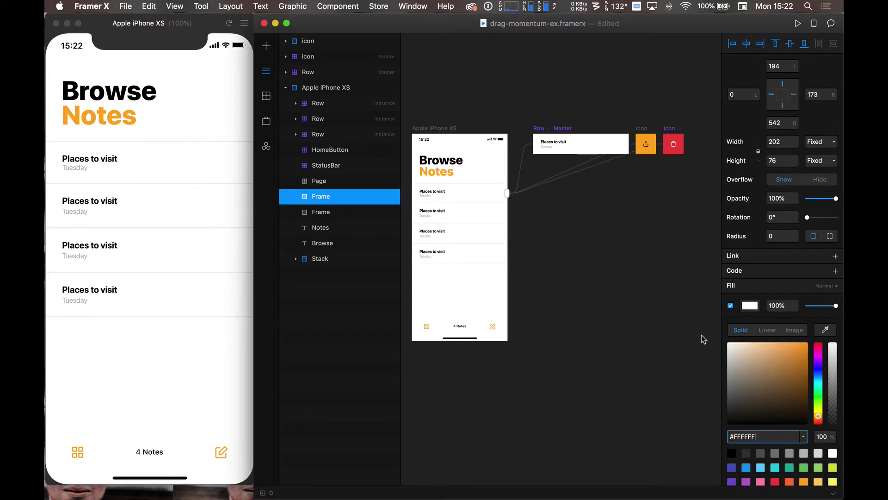
{"action": "key", "text": "Return"}
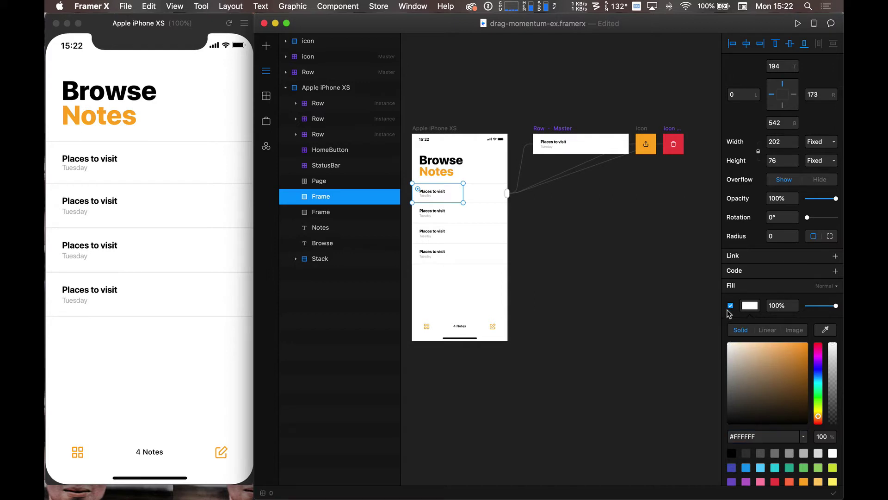
{"action": "left_click", "coordinate": [720, 324]}
{"action": "left_click", "coordinate": [720, 326]}
Set the fill of the left-aligned Frame behind the Page component to light grey #DEDEDE
{"action": "left_click", "coordinate": [439, 199]}
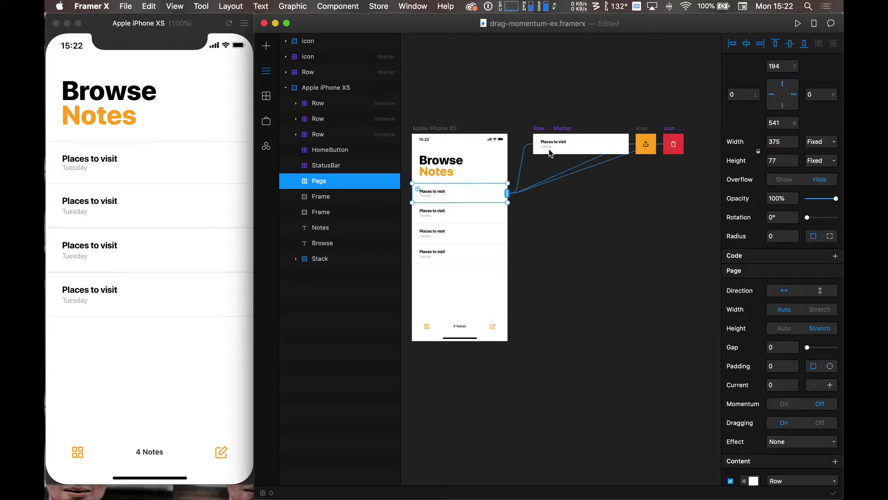
{"action": "left_click", "coordinate": [327, 196]}
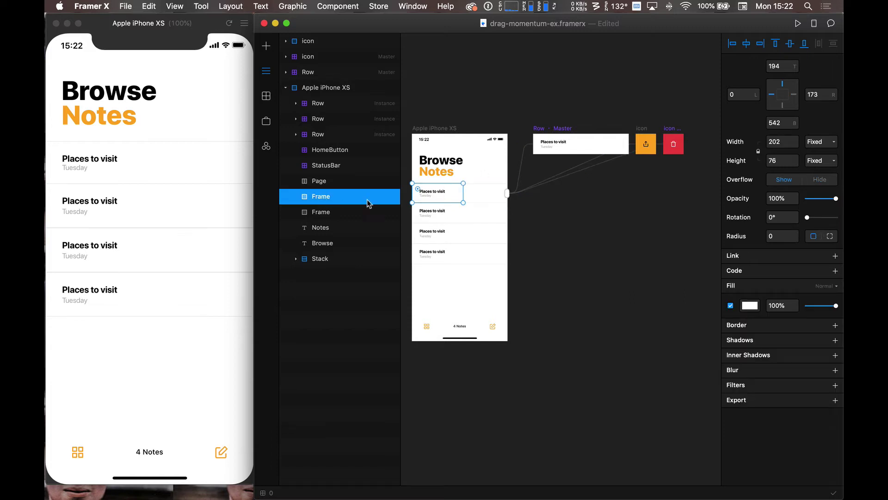
{"action": "left_click", "coordinate": [749, 305]}
{"action": "type", "text": "#DEDEDE"}
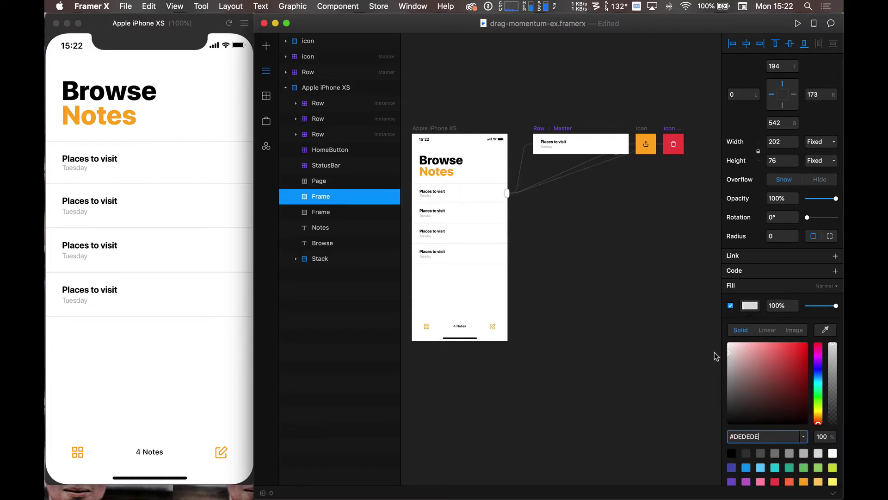
{"action": "key", "text": "Return"}
Add a border of width 1 to the left-aligned Frame and open the border's colour settings
{"action": "left_click", "coordinate": [750, 305]}
{"action": "left_click", "coordinate": [736, 324]}
{"action": "left_click", "coordinate": [755, 347]}
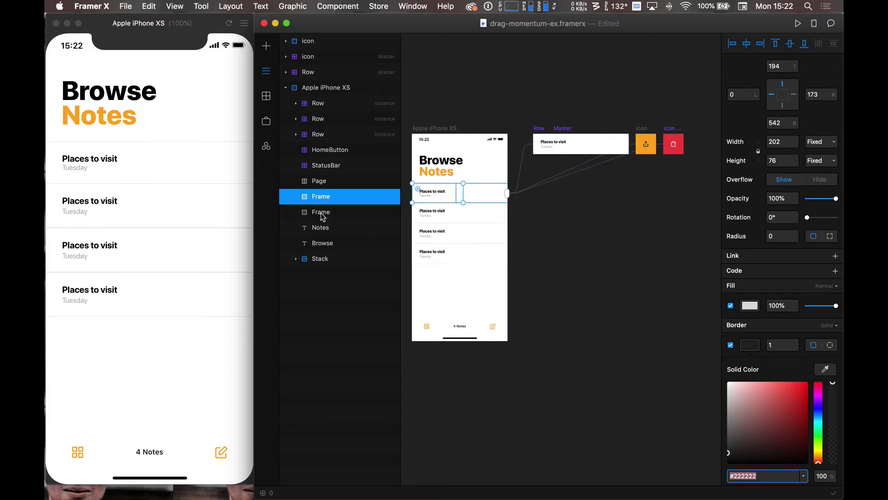
Check the border colour used by the Row instance directly below the Page component
{"action": "left_click", "coordinate": [332, 136]}
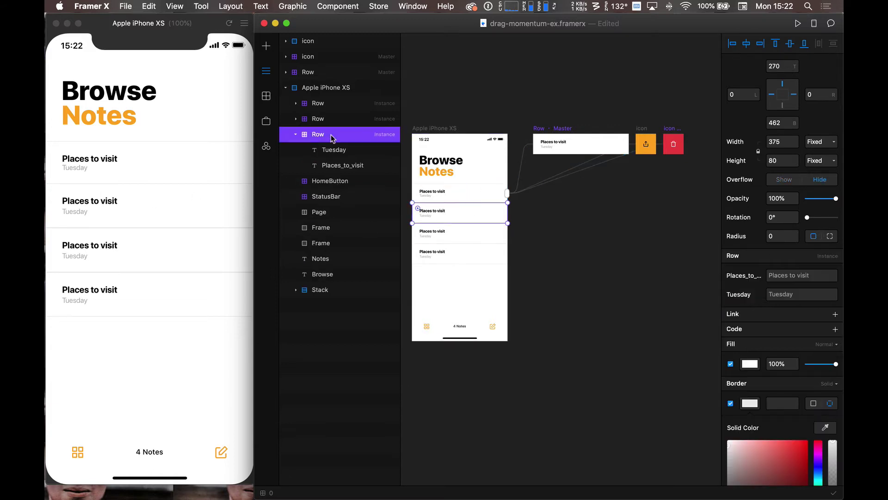
{"action": "scroll", "coordinate": [685, 375], "scroll_direction": "down", "scroll_amount": 2}
{"action": "scroll", "coordinate": [759, 390], "scroll_direction": "down", "scroll_amount": 5}
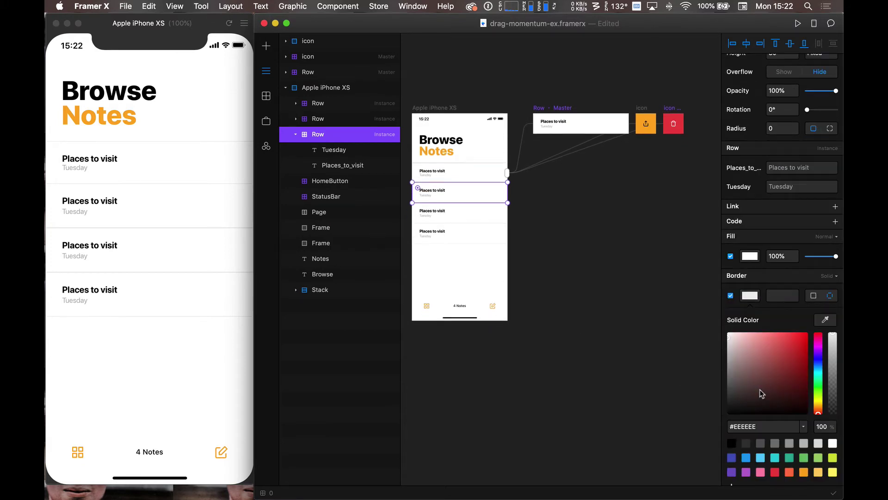
{"action": "scroll", "coordinate": [766, 407], "scroll_direction": "down", "scroll_amount": 1}
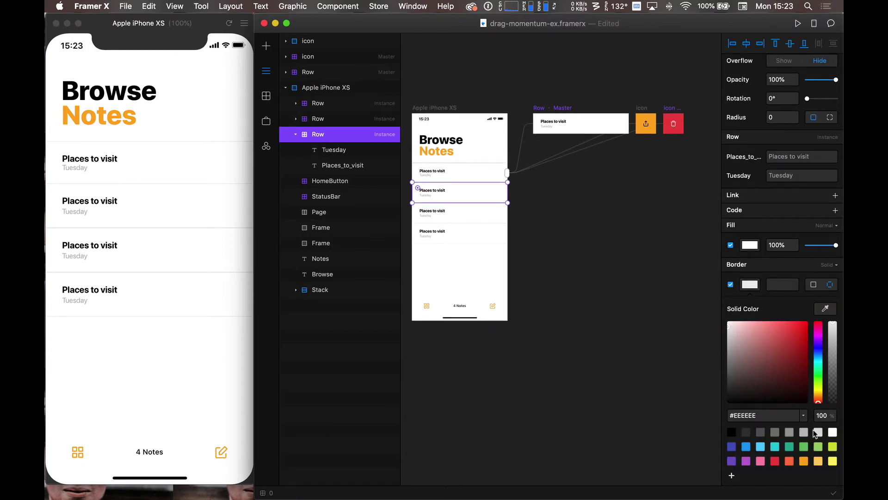
{"action": "scroll", "coordinate": [462, 157], "scroll_direction": "down", "scroll_amount": 2}
Set the border colour of the left-aligned Frame to the light grey swatch #DDDDDD
{"action": "left_click", "coordinate": [329, 229]}
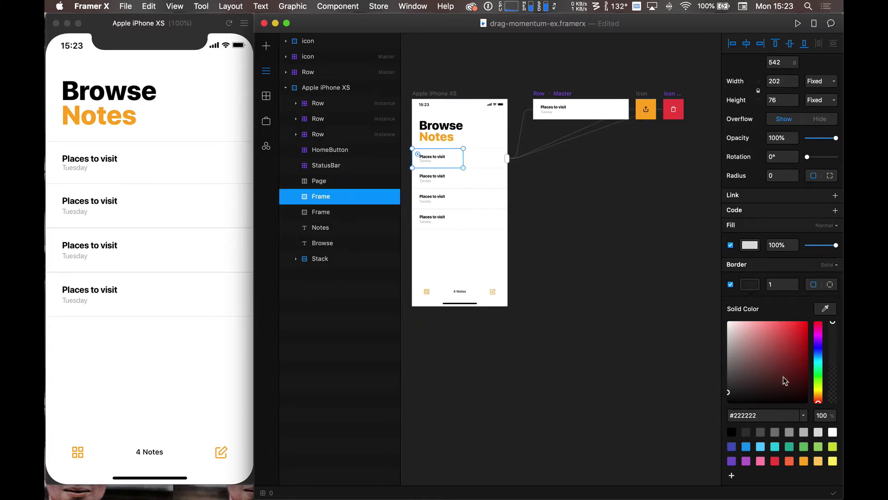
{"action": "left_click", "coordinate": [803, 433]}
{"action": "left_click", "coordinate": [819, 433]}
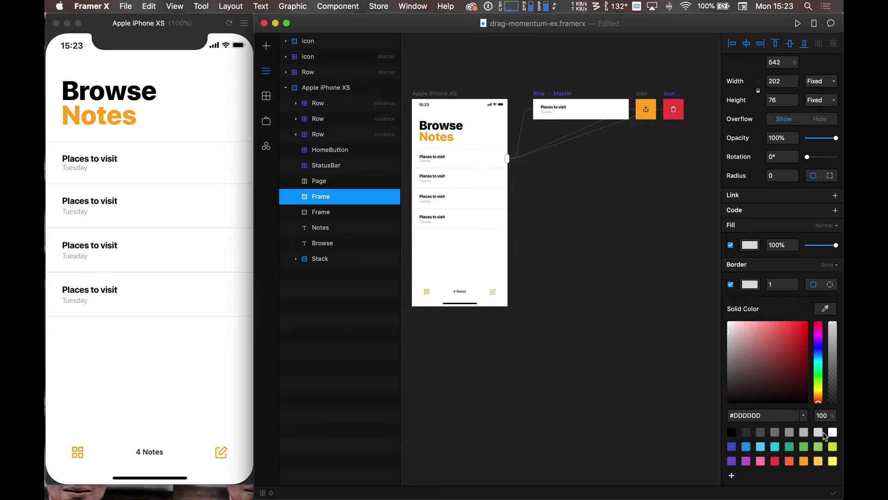
Set the left-aligned Frame's border colour to #EEEEEE and save that colour as a swatch just before the light grey one
{"action": "left_click", "coordinate": [832, 433]}
{"action": "left_click", "coordinate": [766, 415]}
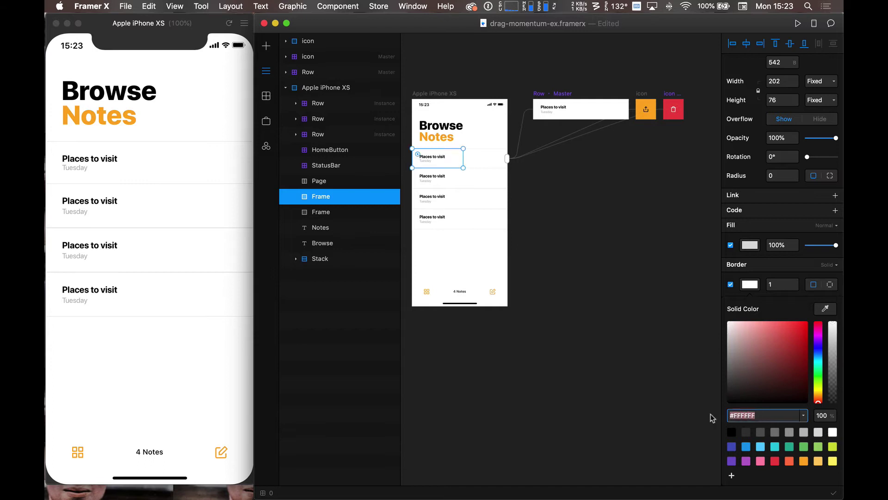
{"action": "type", "text": "#EEEEEE"}
{"action": "left_click", "coordinate": [731, 475]}
{"action": "left_click_drag", "start_coordinate": [731, 475], "coordinate": [817, 434]}
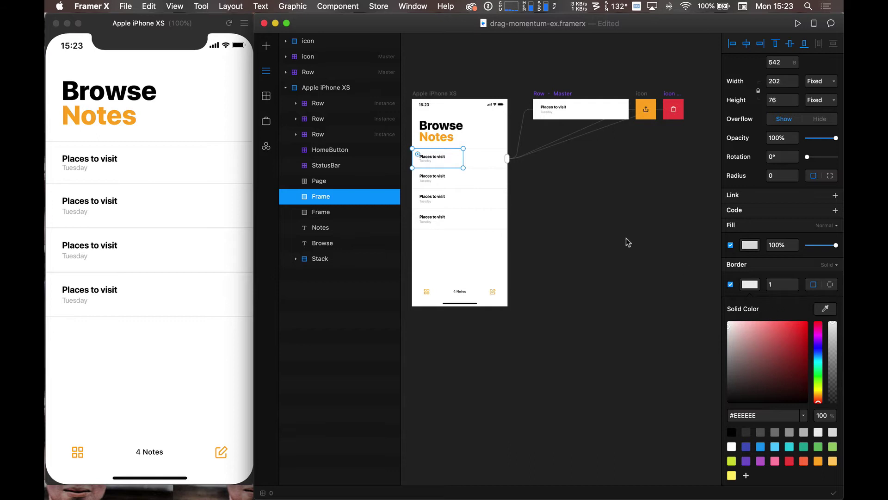
{"action": "left_click", "coordinate": [580, 224]}
Test swiping the first notes row both ways in the preview to check the icons and the background frame behind it
{"action": "left_click", "coordinate": [191, 124]}
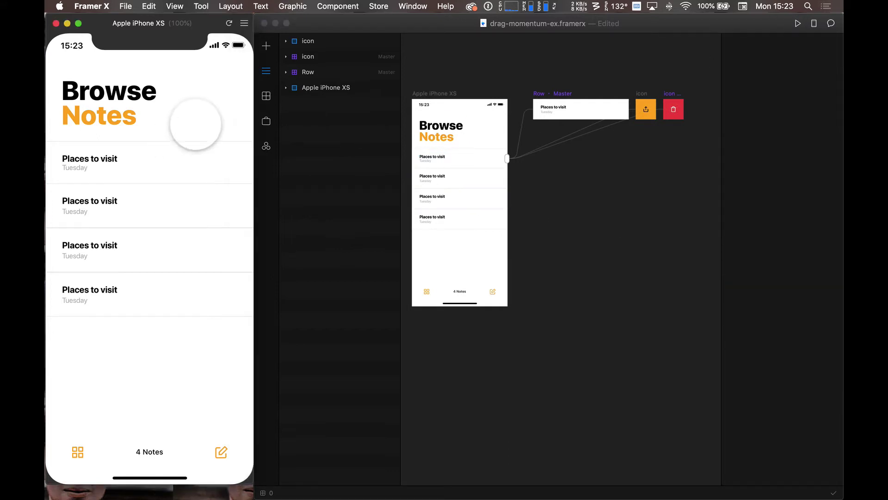
{"action": "left_click_drag", "start_coordinate": [139, 188], "coordinate": [46, 169]}
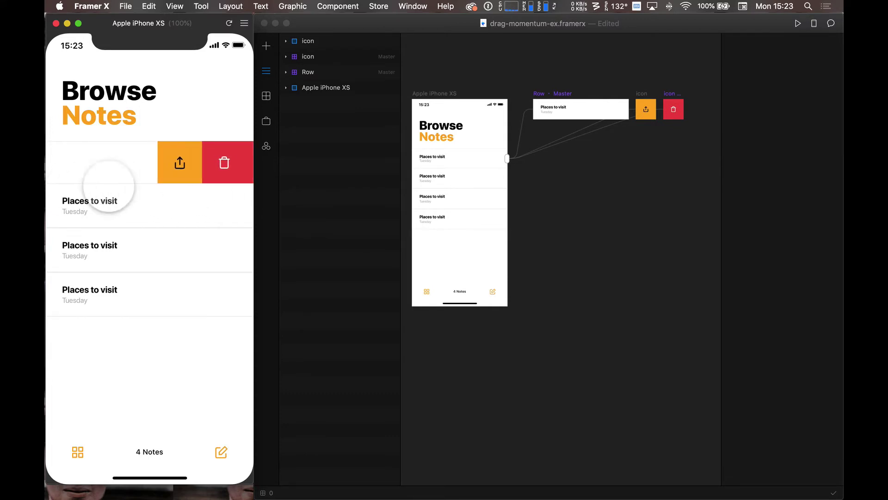
{"action": "left_click_drag", "start_coordinate": [129, 175], "coordinate": [289, 167]}
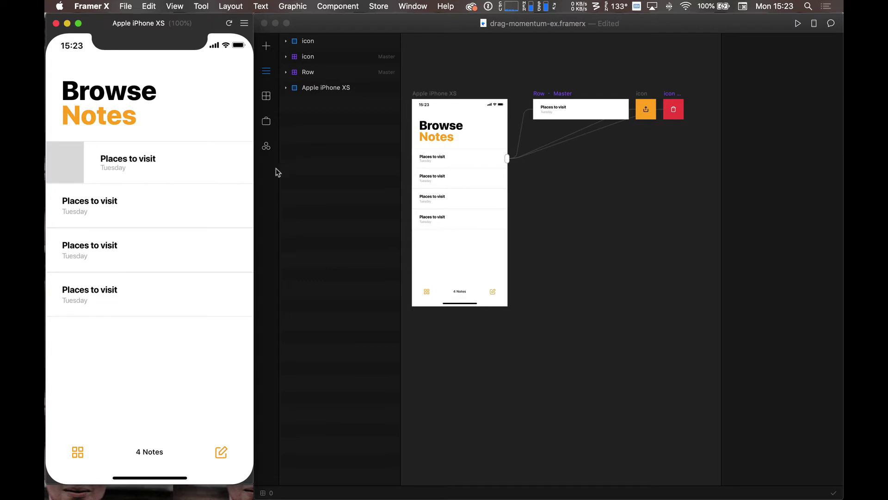
{"action": "left_click_drag", "start_coordinate": [228, 182], "coordinate": [79, 174]}
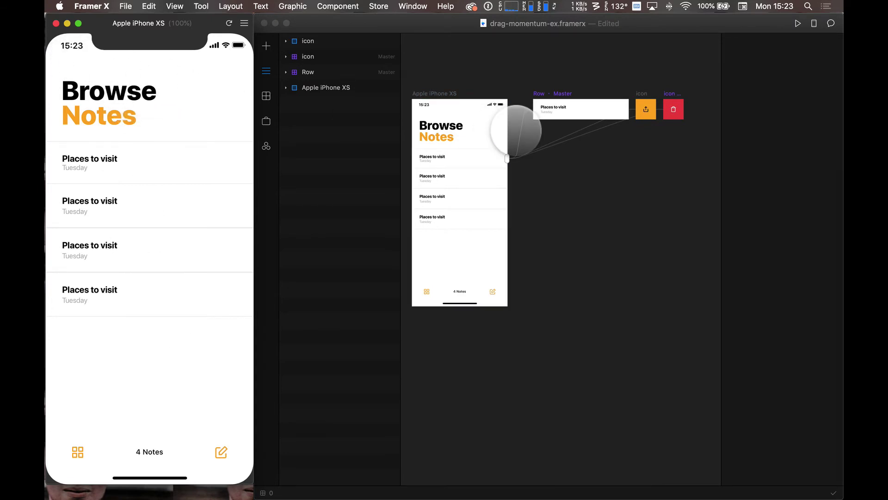
Close the preview and the drag-momentum-ex project, and open Demo.framerx from the Framer X folder
{"action": "left_click", "coordinate": [56, 23]}
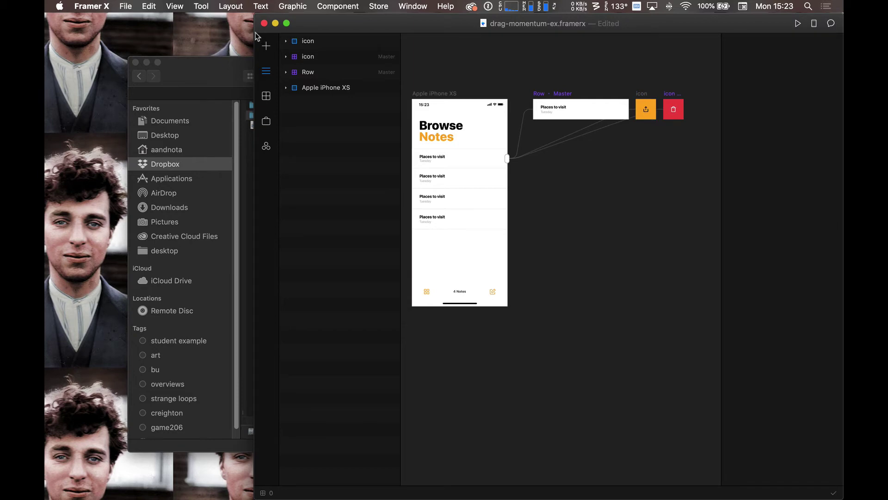
{"action": "left_click_drag", "start_coordinate": [254, 32], "coordinate": [90, 32]}
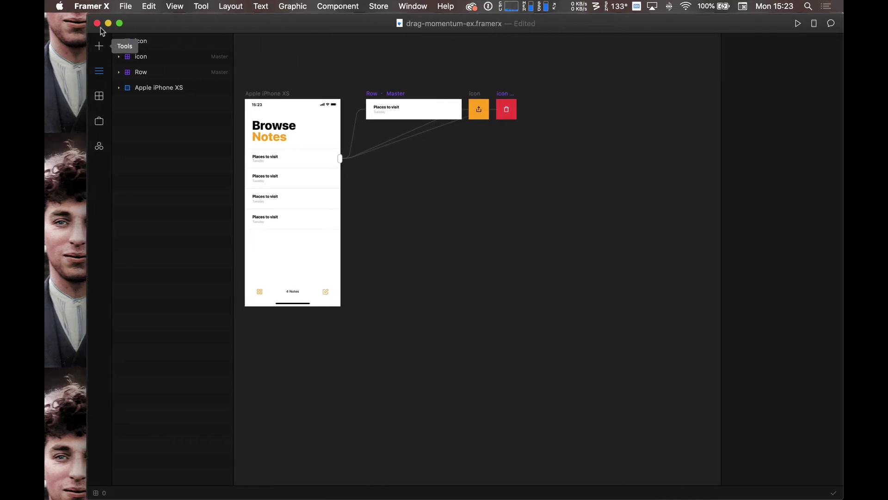
{"action": "left_click", "coordinate": [96, 23]}
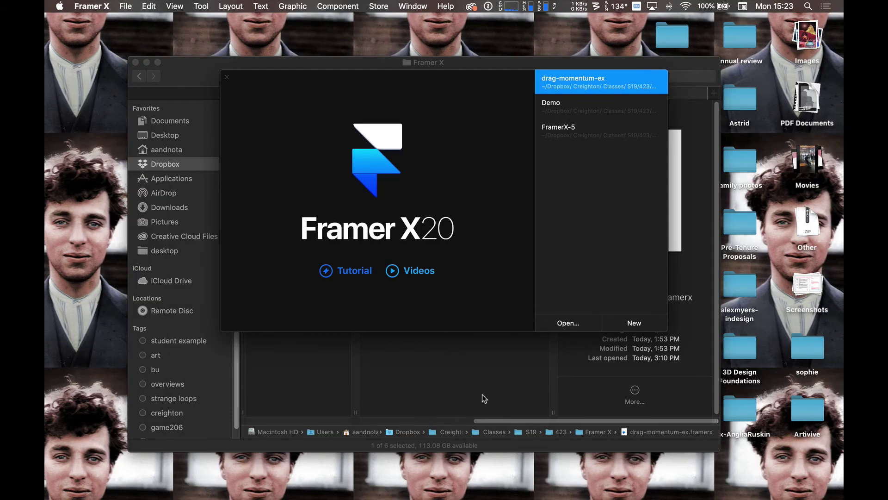
{"action": "left_click", "coordinate": [466, 441]}
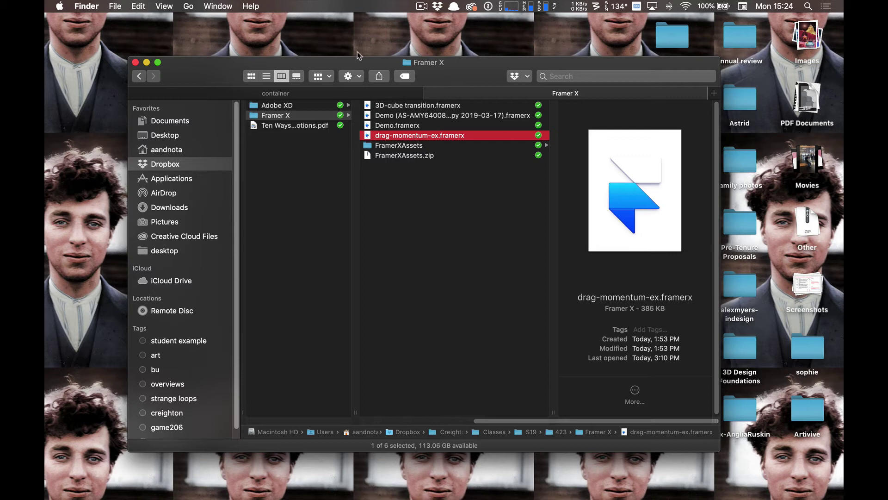
{"action": "double_click", "coordinate": [404, 125]}
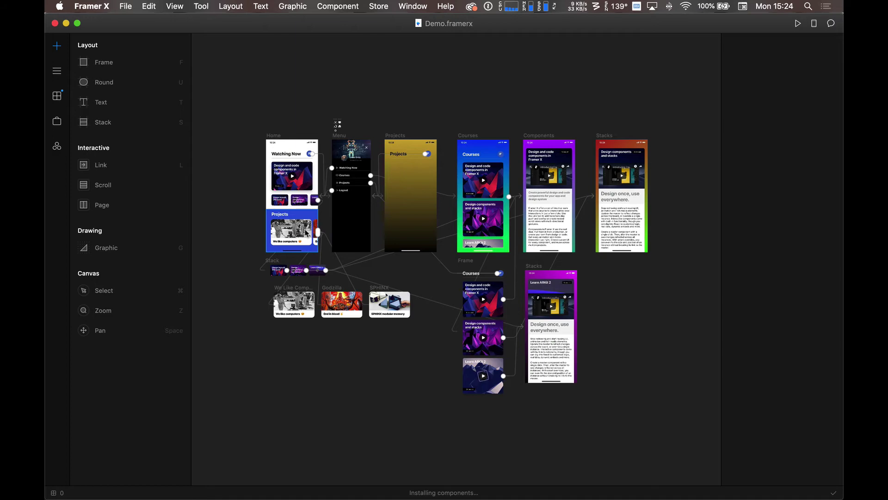
{"action": "scroll", "coordinate": [288, 235], "scroll_direction": "up", "scroll_amount": 5}
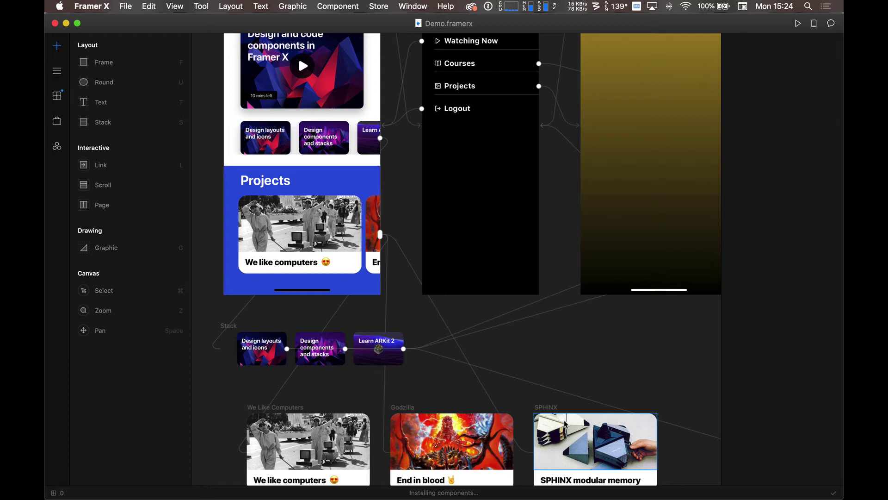
{"action": "scroll", "coordinate": [564, 416], "scroll_direction": "down", "scroll_amount": 3}
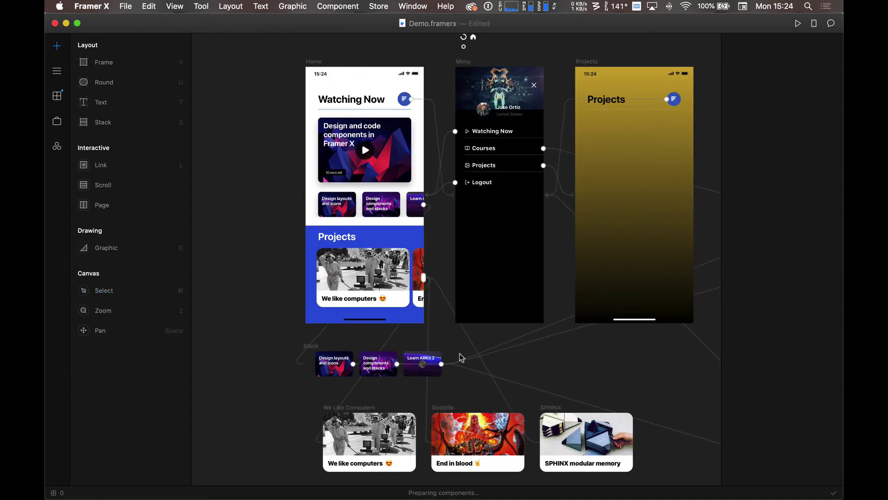
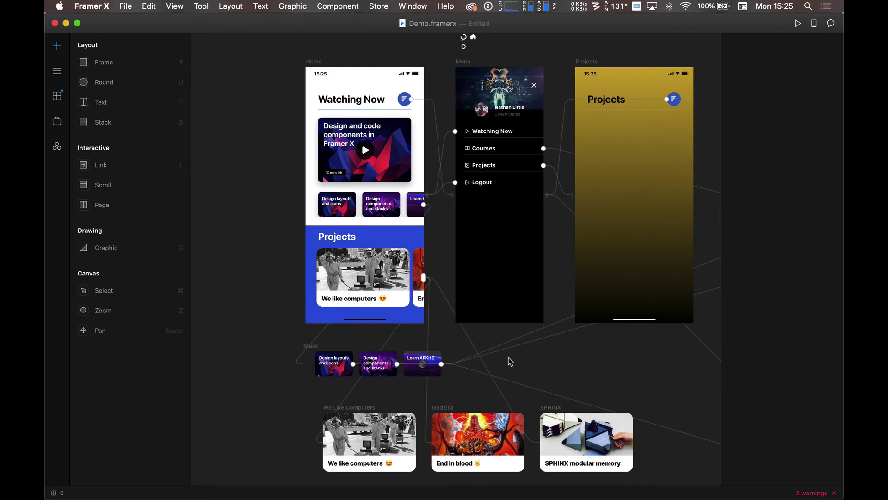
Duplicate the We Like Computers, Godzilla and SPHINX cards together and place the copies in a row below the originals
{"action": "scroll", "coordinate": [510, 361], "scroll_direction": "down", "scroll_amount": 5}
{"action": "key", "text": "space"}
{"action": "left_click_drag", "start_coordinate": [622, 409], "coordinate": [402, 346]}
{"action": "scroll", "coordinate": [405, 351], "scroll_direction": "down", "scroll_amount": 4}
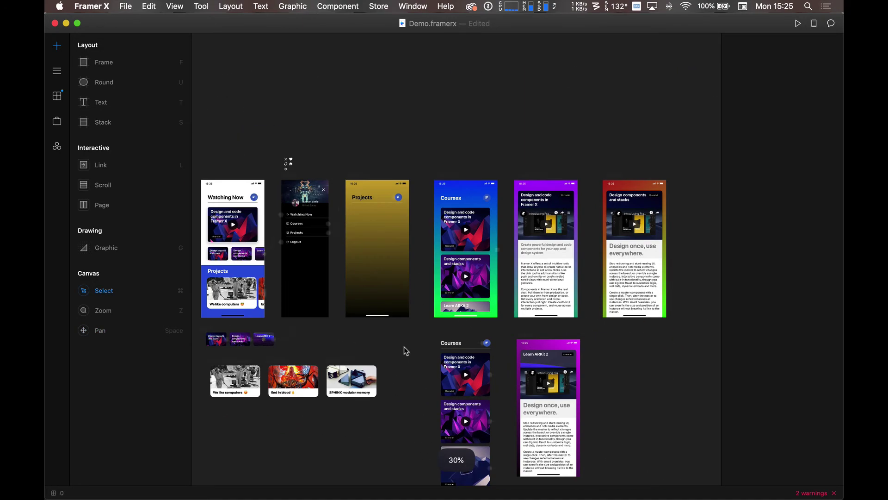
{"action": "scroll", "coordinate": [402, 342], "scroll_direction": "down", "scroll_amount": 5}
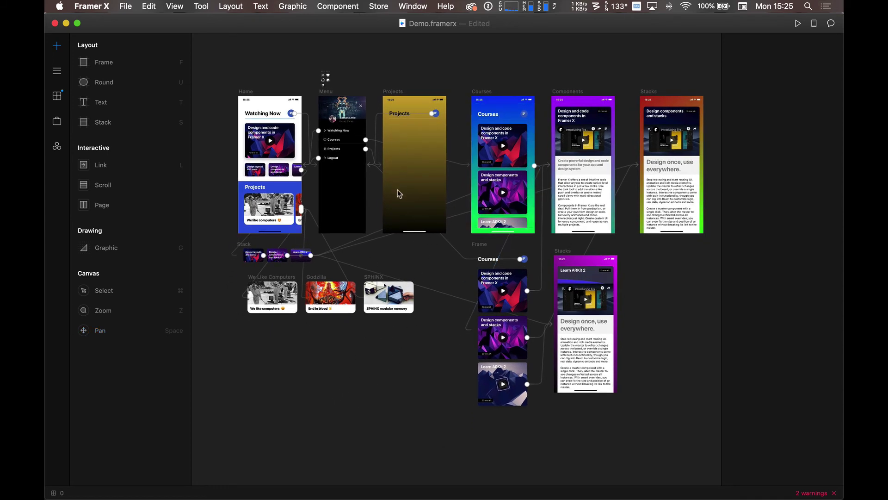
{"action": "scroll", "coordinate": [458, 296], "scroll_direction": "up", "scroll_amount": 2}
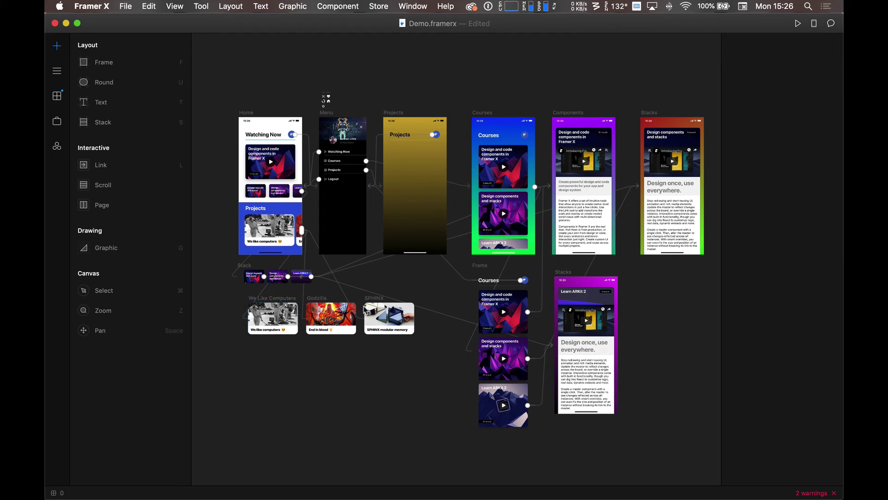
{"action": "left_click", "coordinate": [277, 304]}
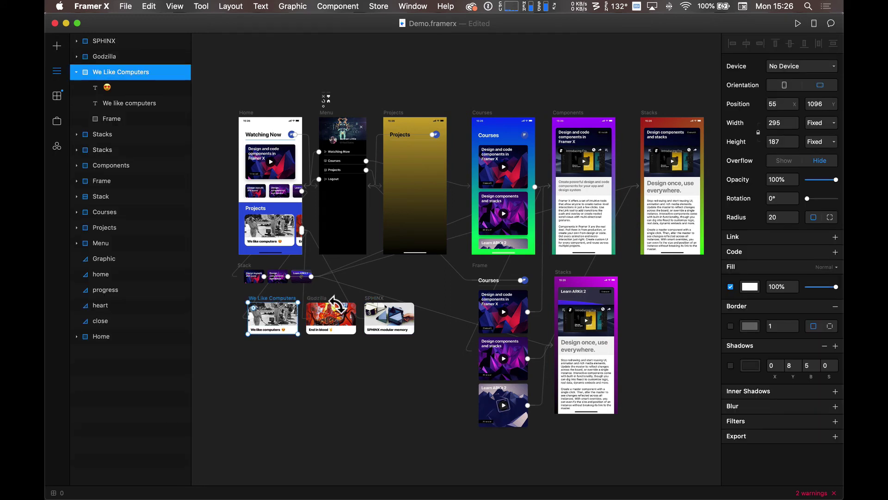
{"action": "left_click", "coordinate": [332, 312], "text": "shift"}
{"action": "left_click", "coordinate": [389, 314], "text": "shift"}
{"action": "key", "text": "cmd+d"}
{"action": "left_click_drag", "start_coordinate": [370, 324], "coordinate": [366, 410]}
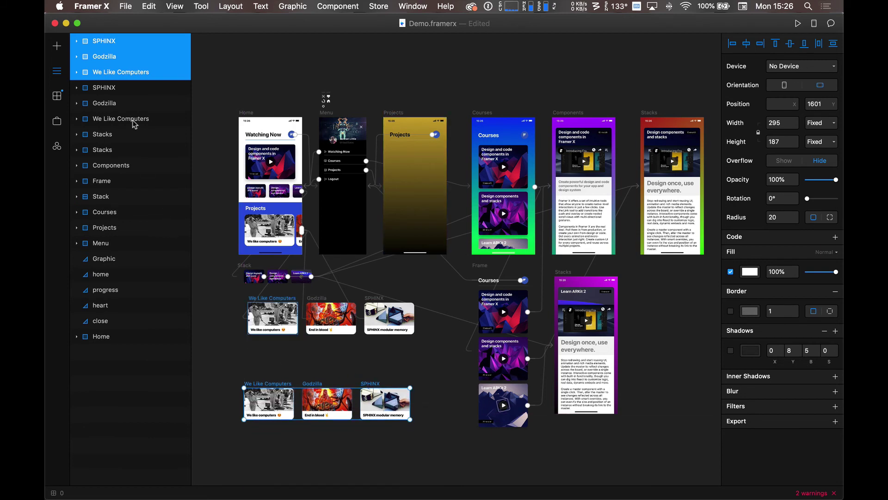
Draw a Stack about 1060 × 299 around the three duplicated cards and show its layers
{"action": "left_click", "coordinate": [57, 46]}
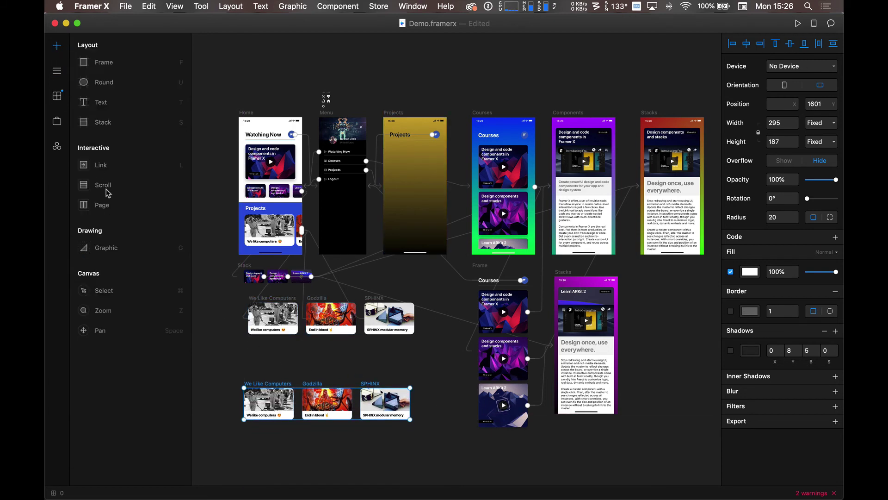
{"action": "left_click", "coordinate": [111, 121]}
{"action": "left_click_drag", "start_coordinate": [238, 375], "coordinate": [418, 426]}
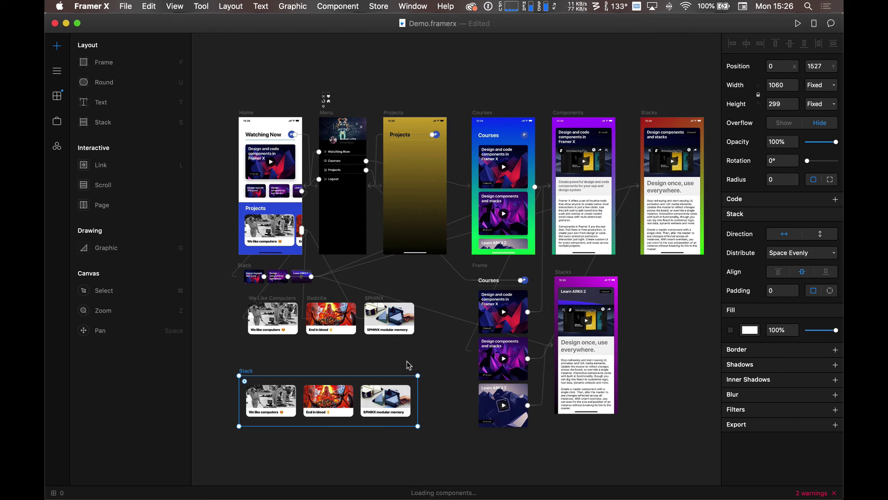
{"action": "left_click", "coordinate": [57, 71]}
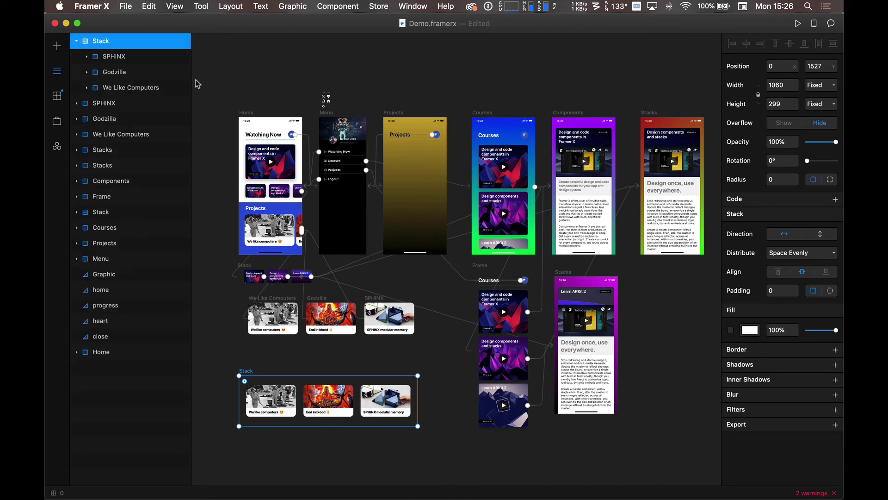
Undo the Stack around the three duplicated cards and deselect them
{"action": "key", "text": "super+c"}
{"action": "key", "text": "super+shift+g"}
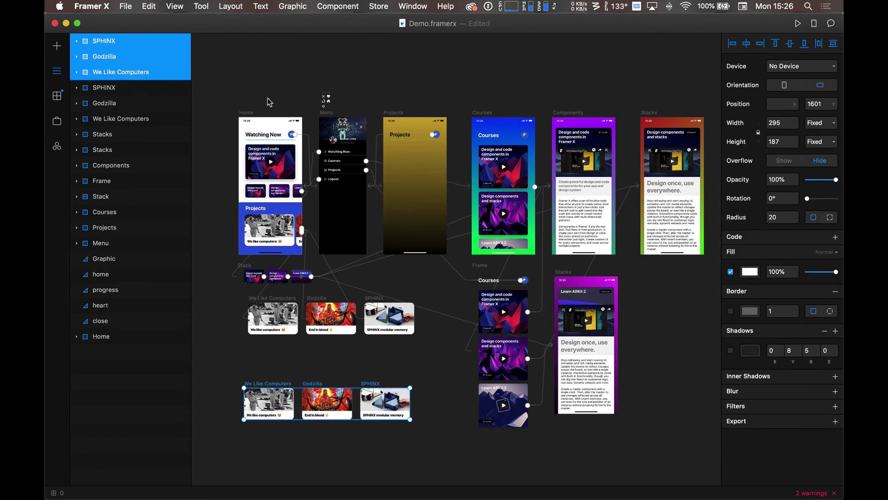
{"action": "key", "text": "super+z"}
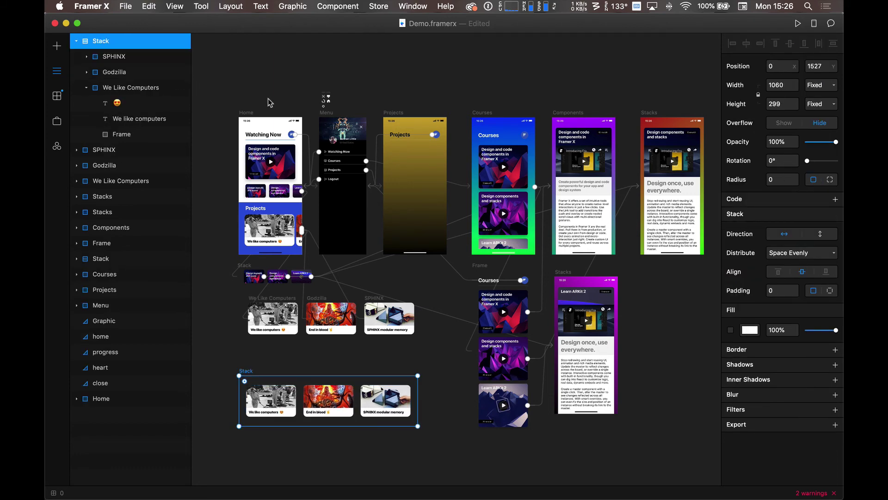
{"action": "key", "text": "super+shift+z"}
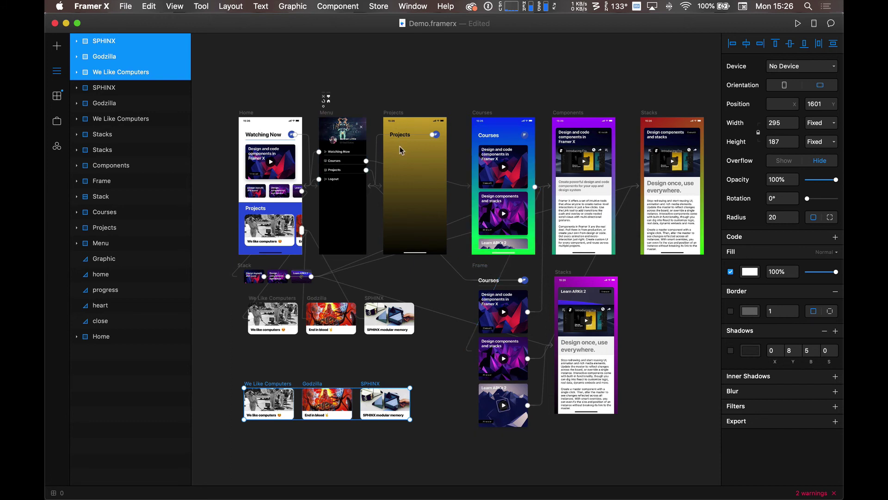
{"action": "key", "text": "Escape"}
Draw an empty Stack about 375 × 588 on the Projects screen, filling the area between its header and the home indicator
{"action": "left_click", "coordinate": [57, 45]}
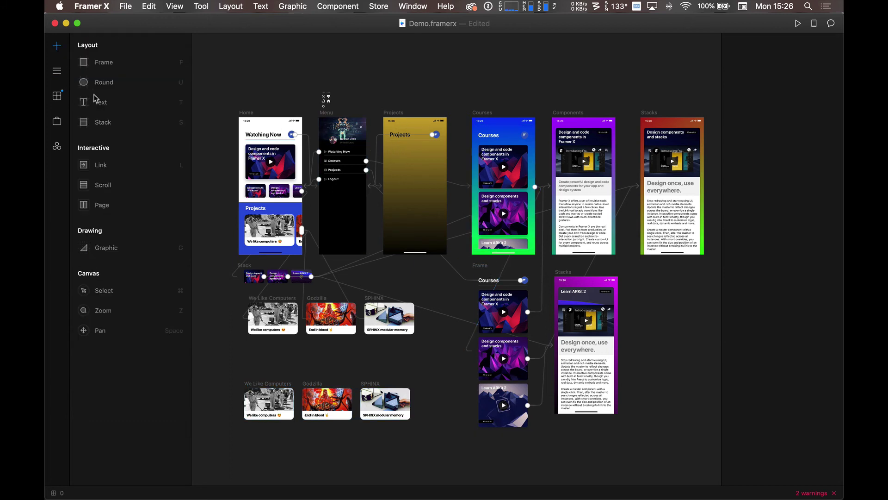
{"action": "left_click", "coordinate": [102, 123]}
{"action": "left_click_drag", "start_coordinate": [384, 144], "coordinate": [446, 245]}
{"action": "left_click", "coordinate": [438, 403]}
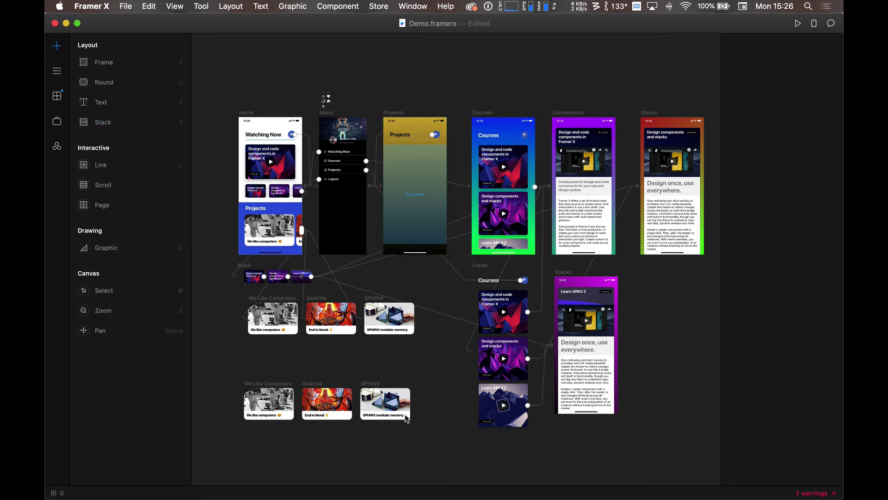
Rearrange the duplicated cards into a vertical column with We Like Computers above Godzilla above SPHINX, and select all three
{"action": "left_click_drag", "start_coordinate": [319, 388], "coordinate": [266, 431]}
{"action": "scroll", "coordinate": [327, 452], "scroll_direction": "down", "scroll_amount": 5}
{"action": "scroll", "coordinate": [327, 452], "scroll_direction": "left", "scroll_amount": 3}
{"action": "left_click_drag", "start_coordinate": [402, 297], "coordinate": [286, 389]}
{"action": "left_click", "coordinate": [363, 452]}
{"action": "left_click_drag", "start_coordinate": [362, 452], "coordinate": [278, 299]}
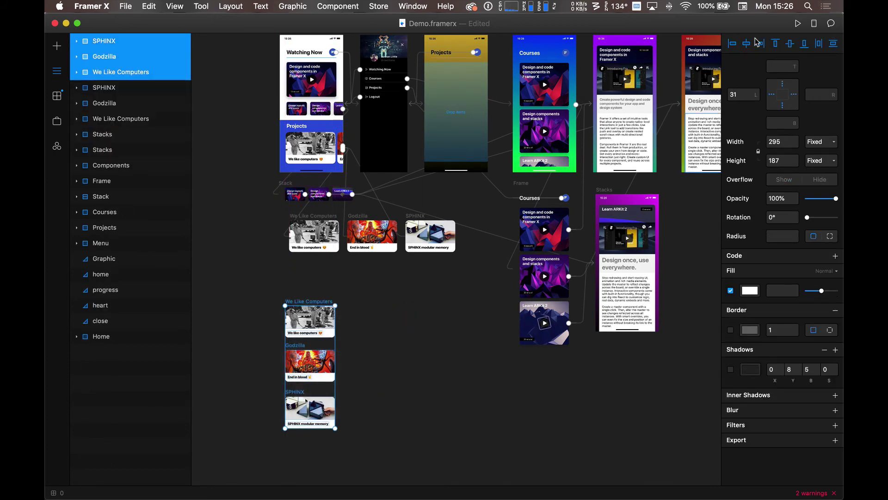
Draw a Frame about 768 high beside the card column, set its width to 375 and turn off its fill
{"action": "left_click", "coordinate": [414, 340]}
{"action": "key", "text": "f"}
{"action": "left_click_drag", "start_coordinate": [357, 292], "coordinate": [420, 423]}
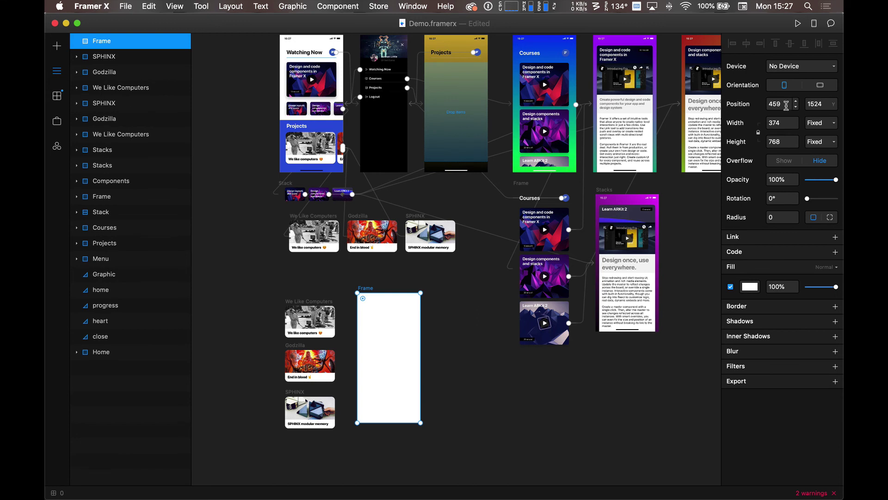
{"action": "left_click", "coordinate": [795, 121]}
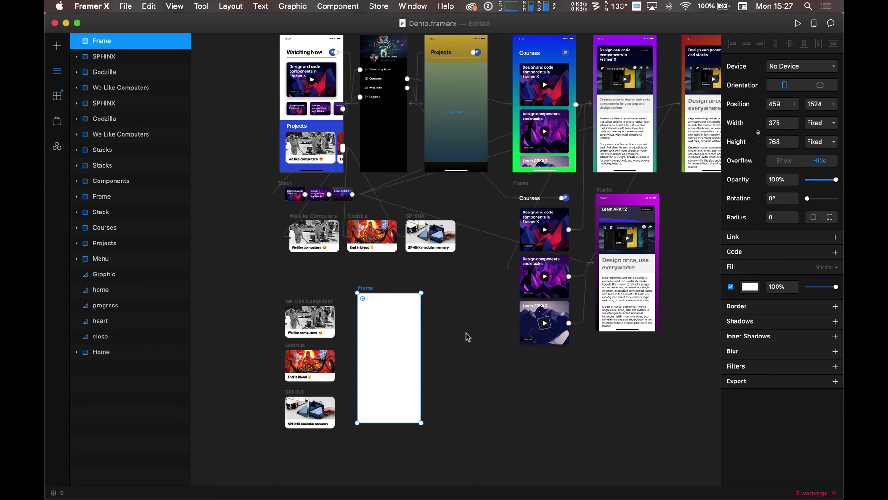
{"action": "left_click", "coordinate": [731, 287]}
Move the three duplicated cards together into the new Frame, centred horizontally with 40 on each side
{"action": "left_click_drag", "start_coordinate": [262, 277], "coordinate": [328, 432]}
{"action": "left_click_drag", "start_coordinate": [312, 309], "coordinate": [390, 307]}
{"action": "key", "text": "super+z"}
{"action": "left_click_drag", "start_coordinate": [262, 285], "coordinate": [357, 463]}
{"action": "left_click_drag", "start_coordinate": [310, 304], "coordinate": [389, 298]}
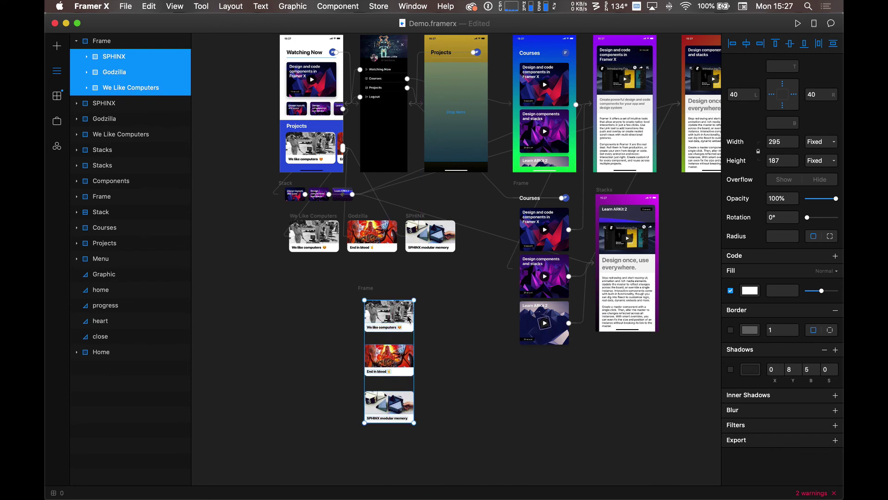
{"action": "left_click", "coordinate": [455, 339]}
Select the empty Stack on the Projects screen and examine its linking, alignment and distribution options
{"action": "left_click", "coordinate": [449, 127]}
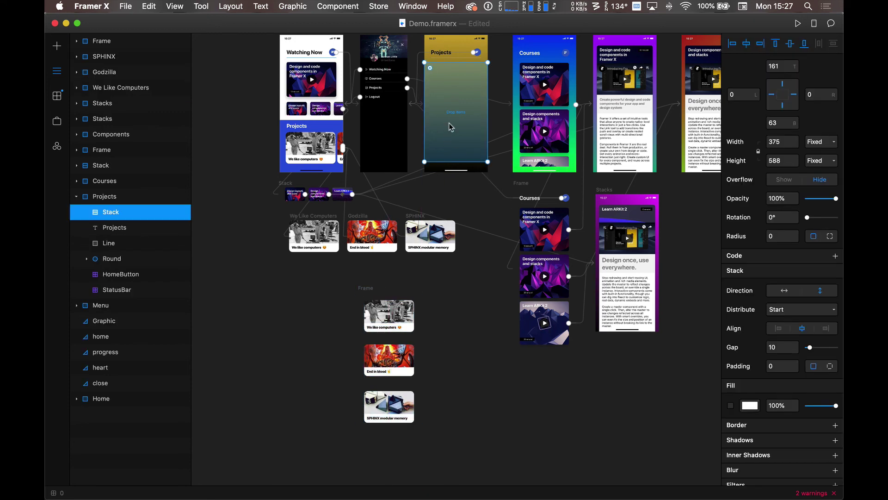
{"action": "key", "text": "l"}
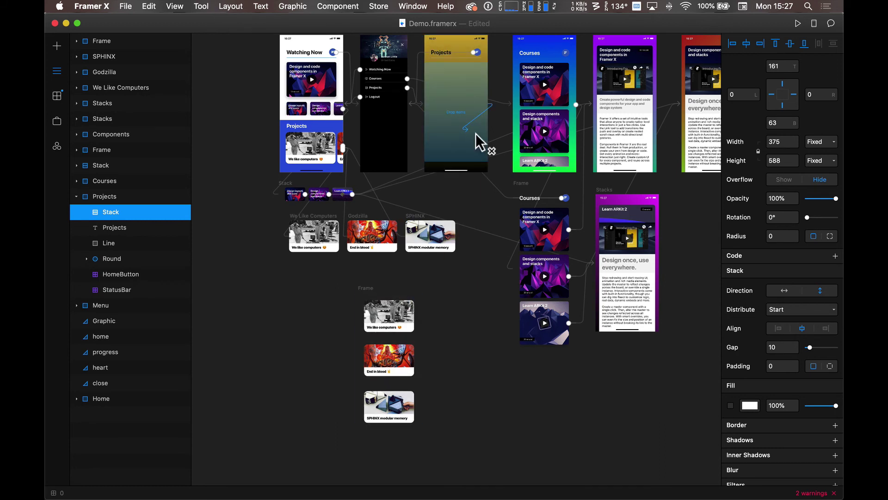
{"action": "key", "text": "Escape"}
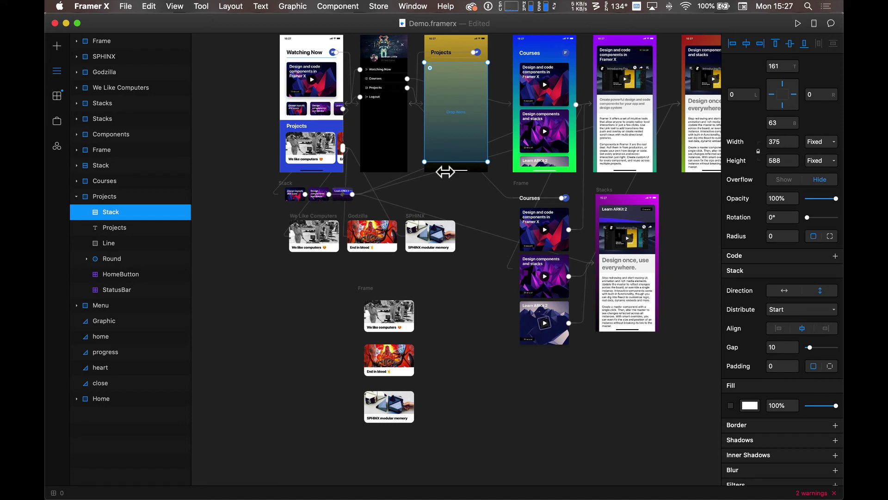
{"action": "left_click", "coordinate": [802, 329]}
{"action": "left_click", "coordinate": [802, 314]}
{"action": "left_click", "coordinate": [804, 313]}
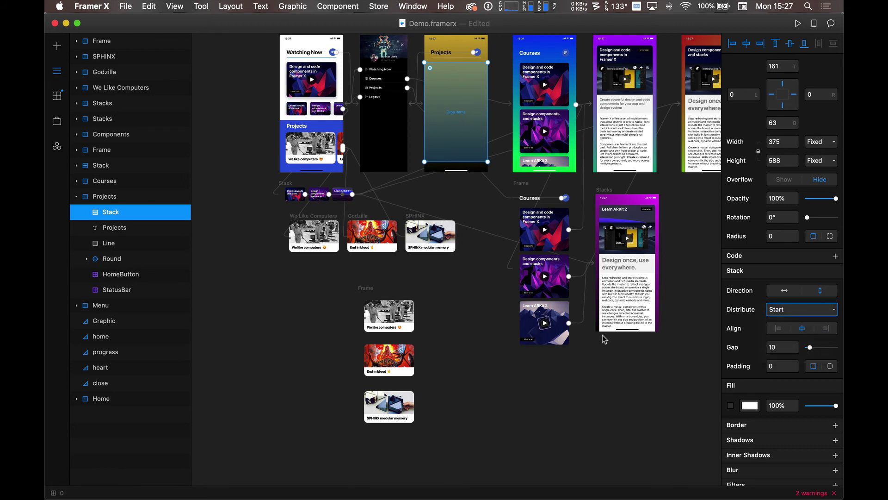
Move the We Like Computers, Godzilla and SPHINX cards together from the separate Frame into the vertical Stack on the Projects screen
{"action": "left_click", "coordinate": [471, 100]}
{"action": "left_click_drag", "start_coordinate": [466, 114], "coordinate": [389, 322]}
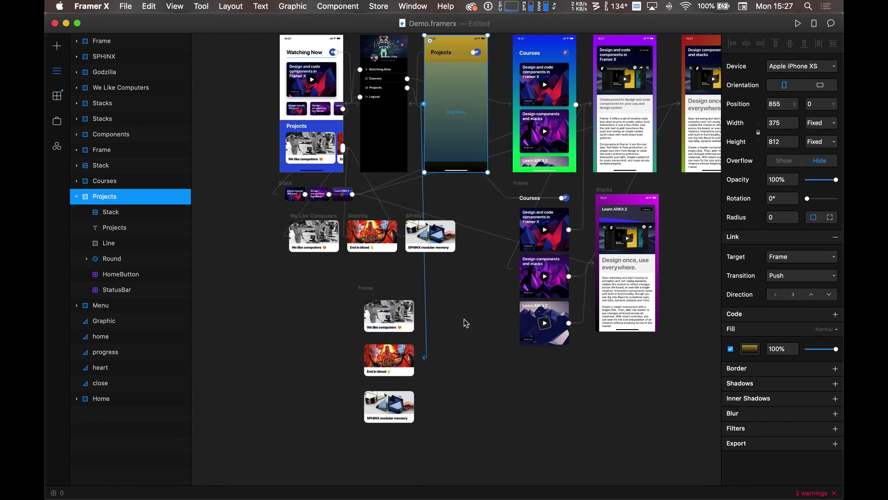
{"action": "key", "text": "Return"}
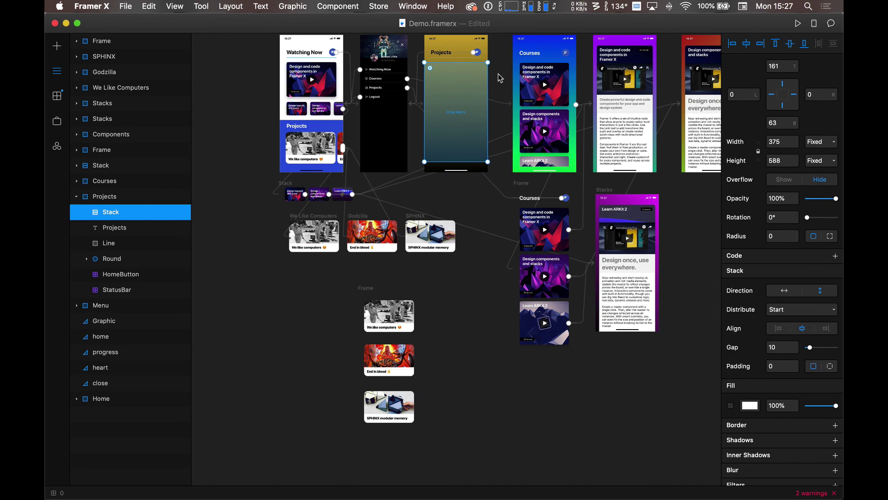
{"action": "left_click", "coordinate": [382, 321]}
{"action": "left_click", "coordinate": [393, 358], "text": "shift"}
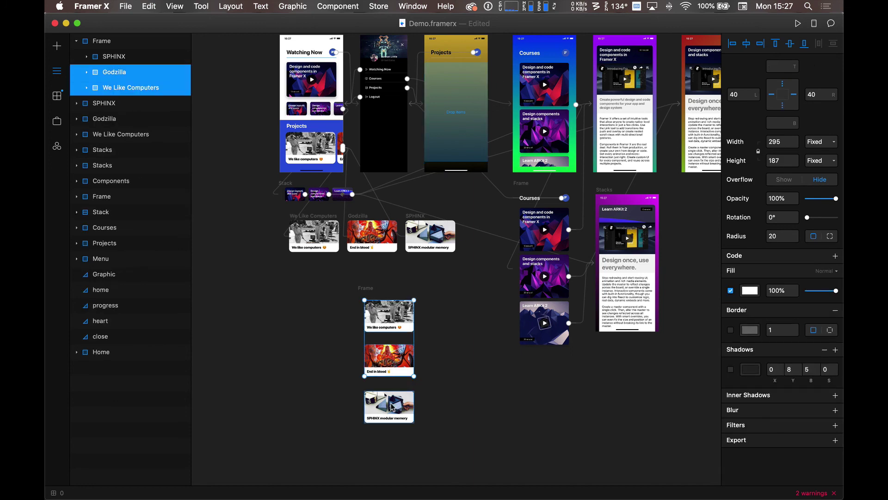
{"action": "left_click", "coordinate": [393, 405], "text": "shift"}
{"action": "left_click_drag", "start_coordinate": [394, 402], "coordinate": [460, 104]}
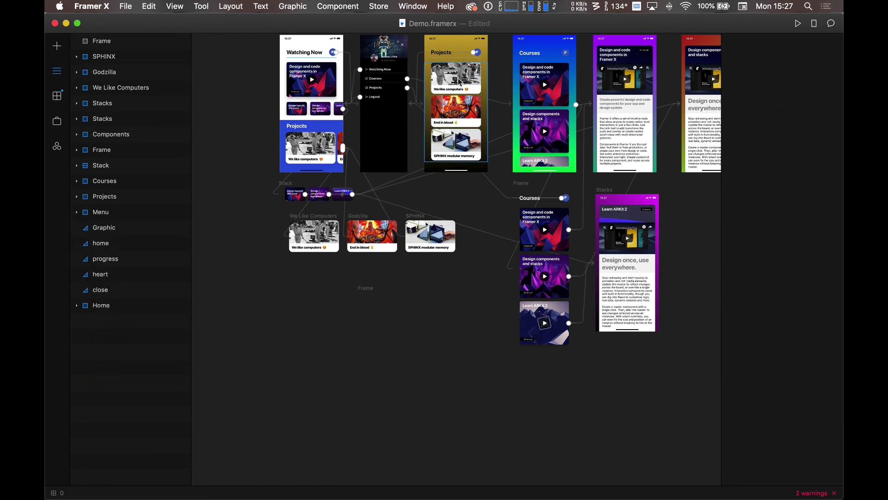
Extend the upper edge of the Projects Stack to a top offset of 152 and a height of 597
{"action": "scroll", "coordinate": [462, 138], "scroll_direction": "up", "scroll_amount": 5}
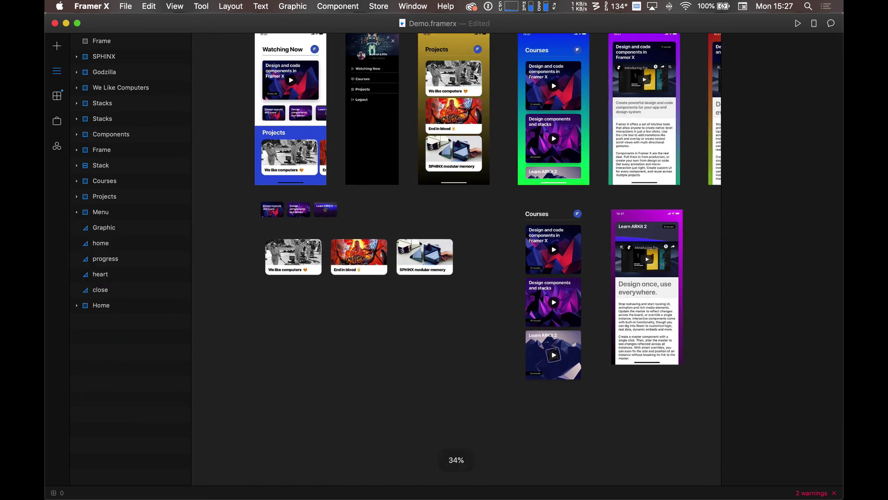
{"action": "scroll", "coordinate": [460, 192], "scroll_direction": "up", "scroll_amount": 4}
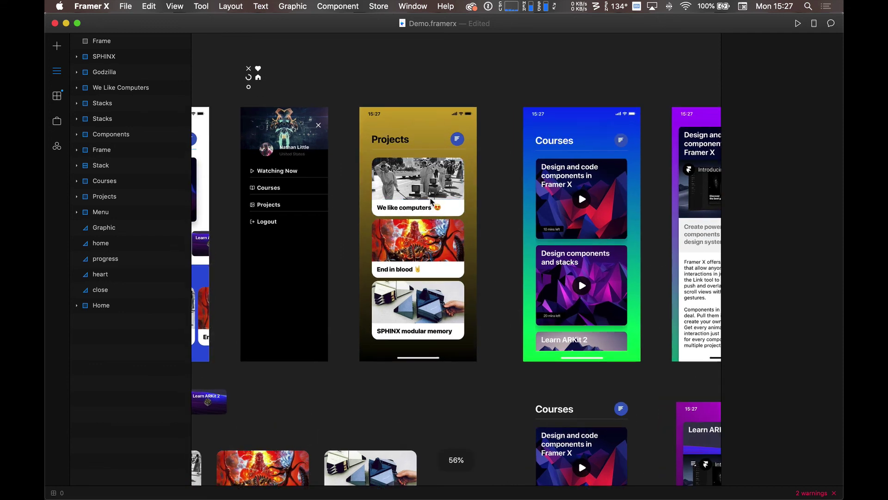
{"action": "left_click", "coordinate": [549, 160]}
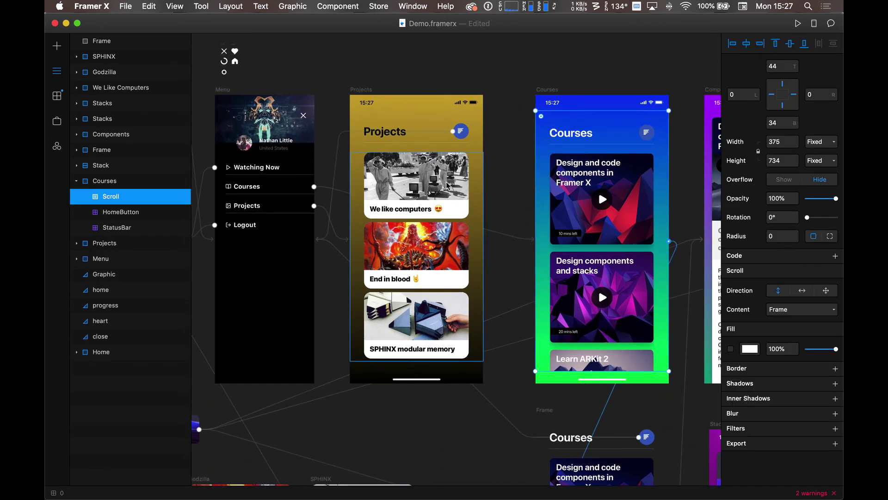
{"action": "left_click", "coordinate": [450, 186]}
{"action": "left_click_drag", "start_coordinate": [478, 153], "coordinate": [479, 154]}
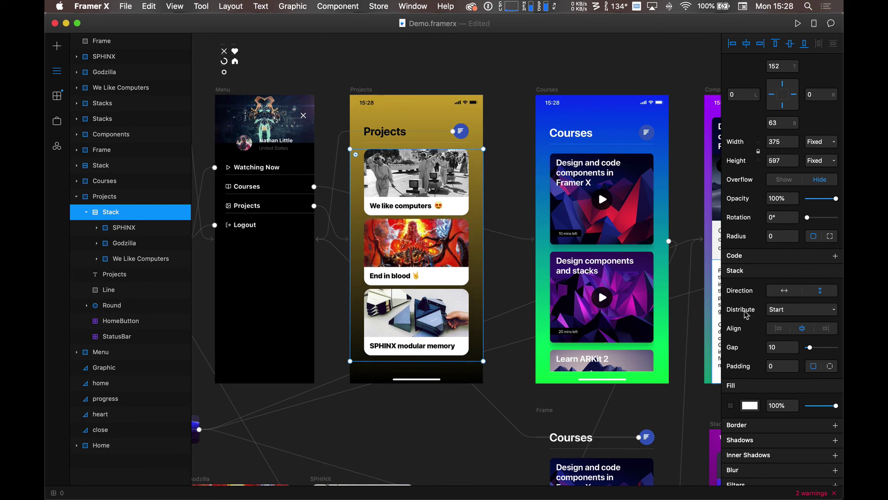
{"action": "left_click", "coordinate": [455, 437]}
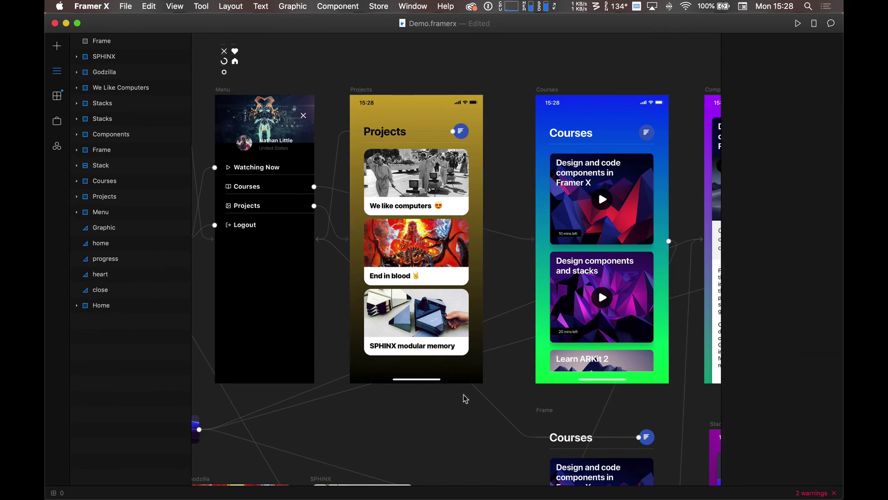
Select the card Stack together with the HomeButton on the Projects screen
{"action": "scroll", "coordinate": [455, 442], "scroll_direction": "down", "scroll_amount": 5}
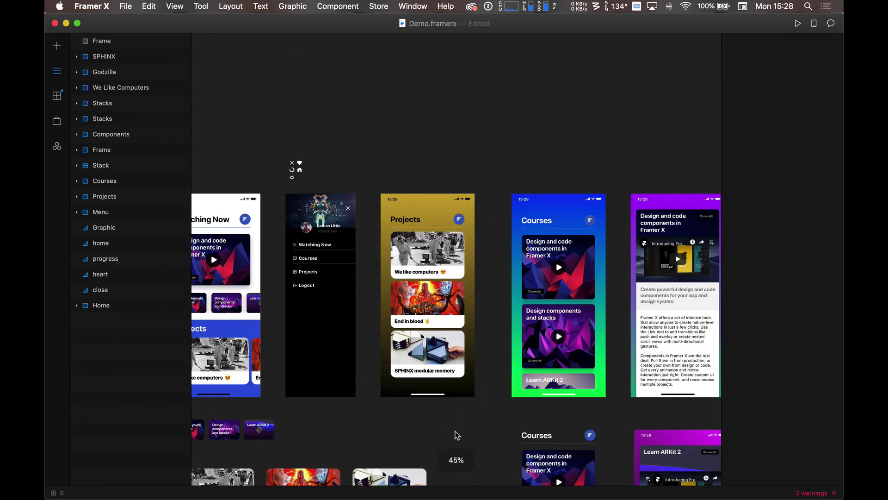
{"action": "left_click", "coordinate": [472, 350]}
{"action": "scroll", "coordinate": [477, 349], "scroll_direction": "down", "scroll_amount": 5}
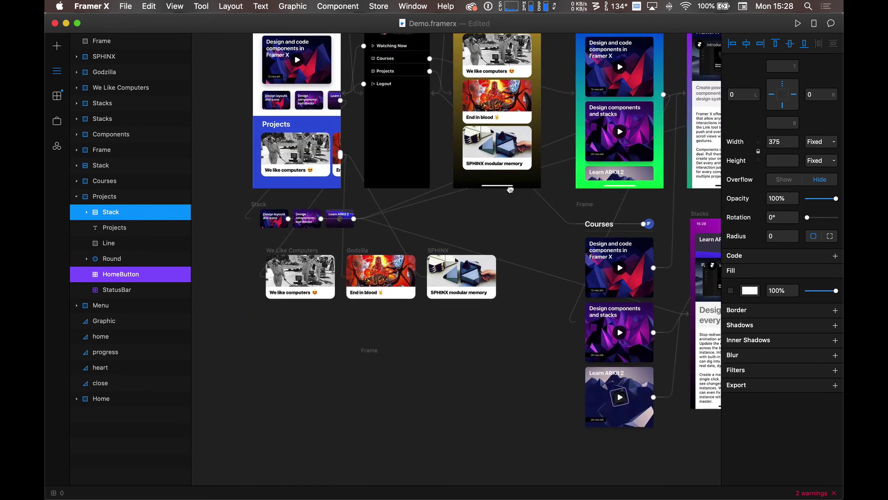